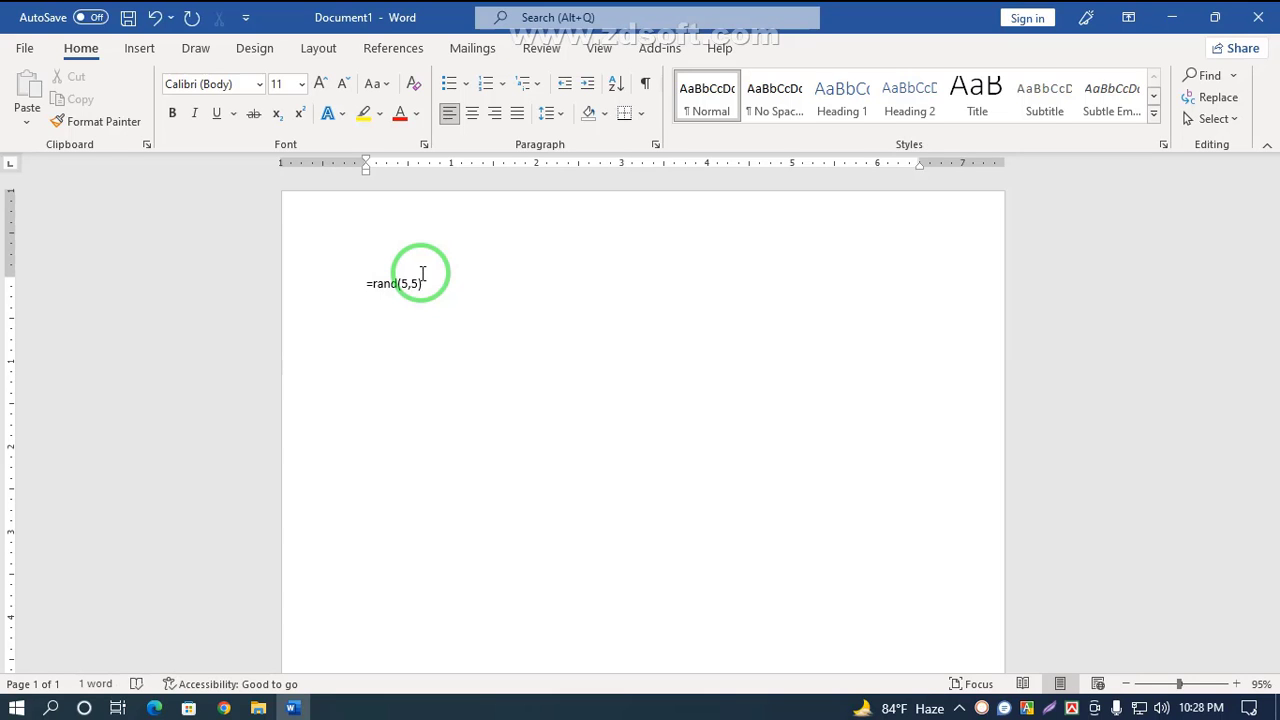
# Step: Generate sample paragraphs with the =rand(5,5) formula
pyautogui.press('Return')
pyautogui.scroll(3, 470, 400)
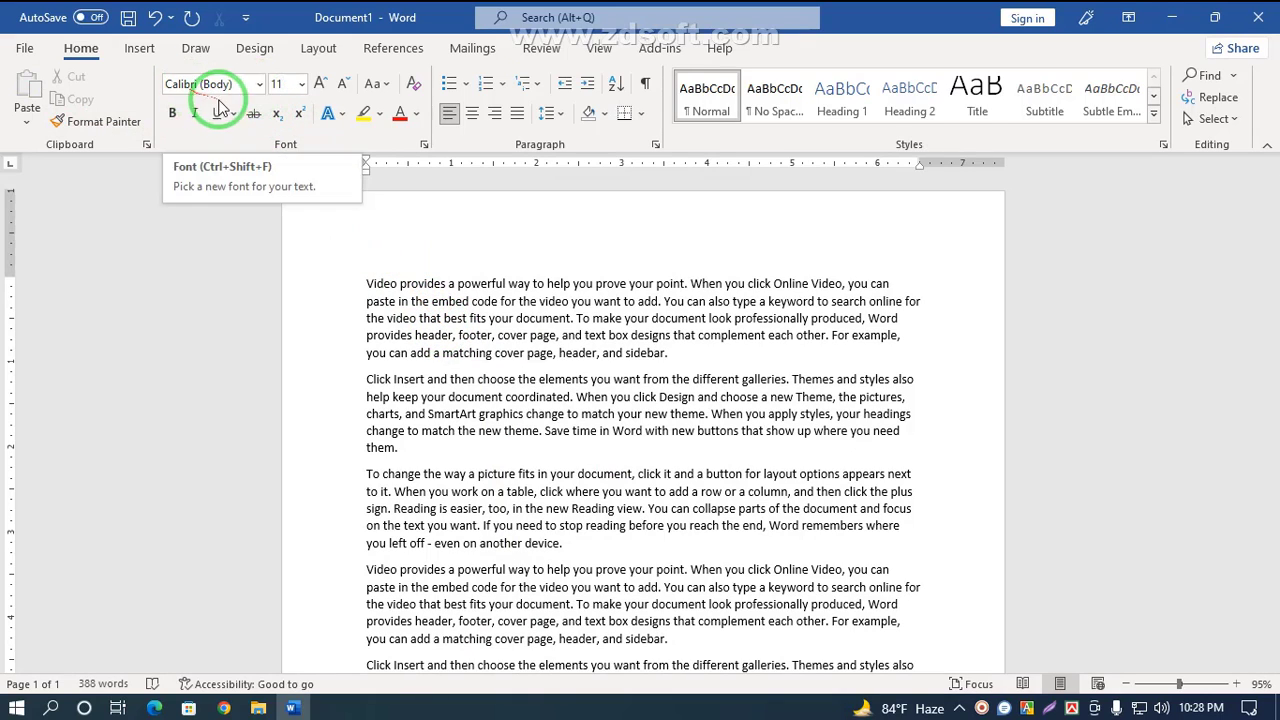
# Step: Browse the font list to examine the available fonts
pyautogui.click(259, 85)
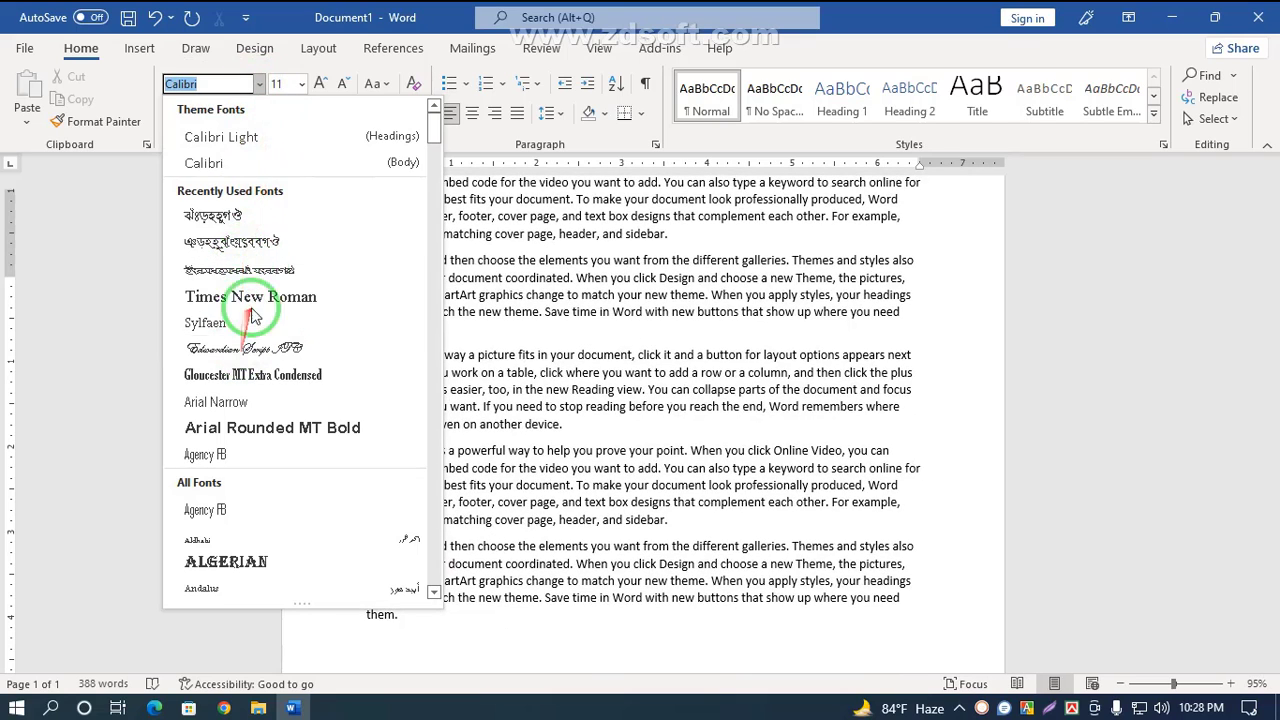
pyautogui.scroll(-3, 251, 318)
pyautogui.scroll(3, 251, 312)
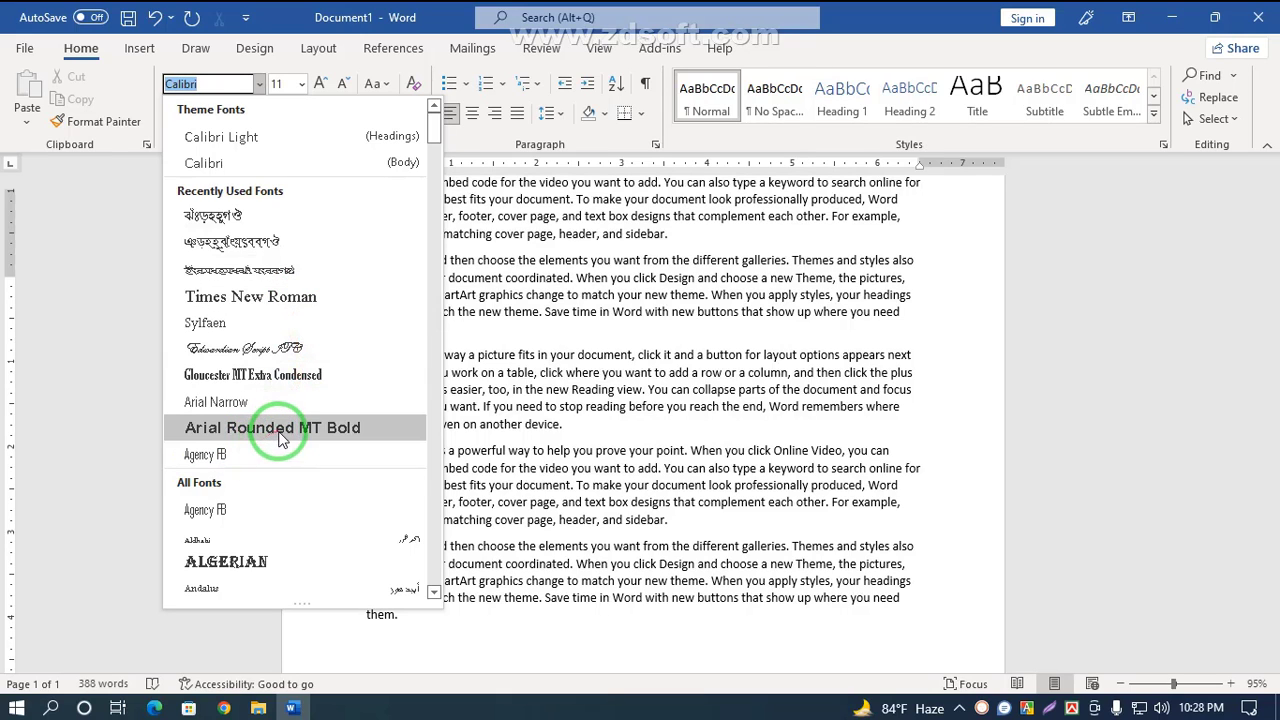
pyautogui.scroll(-5, 322, 441)
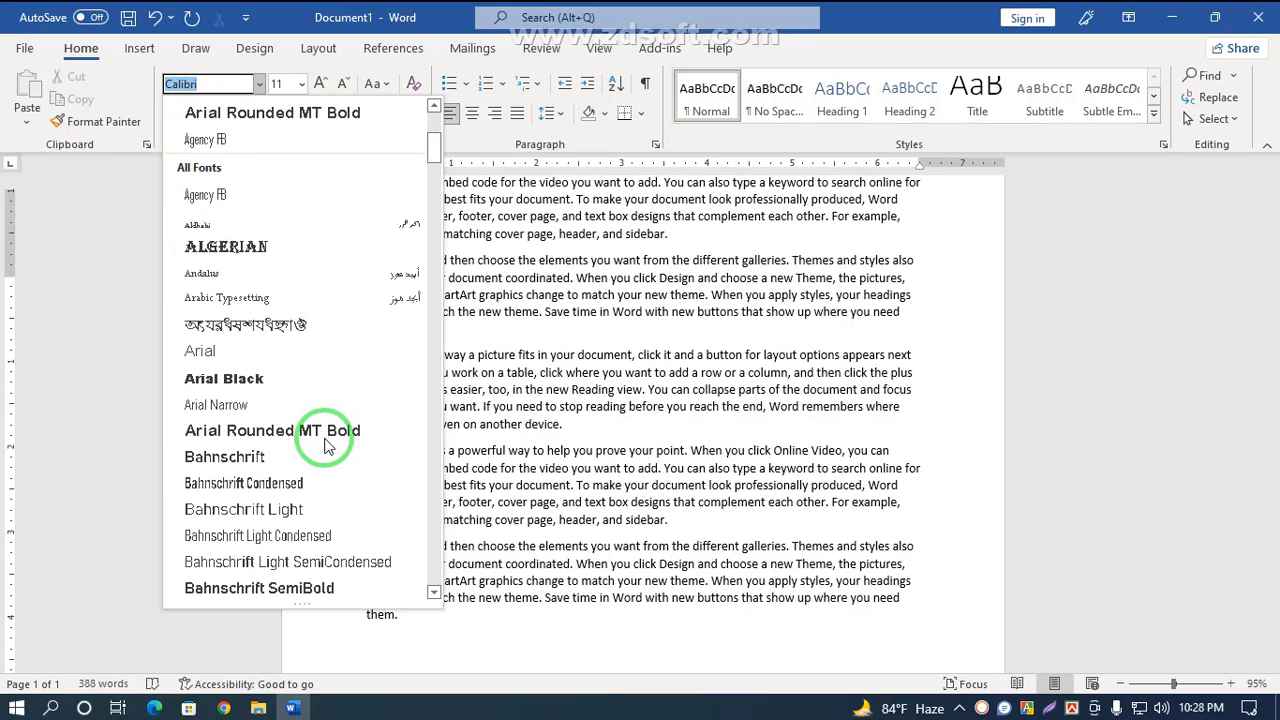
pyautogui.scroll(2, 322, 443)
pyautogui.scroll(2, 322, 441)
pyautogui.scroll(-8, 318, 440)
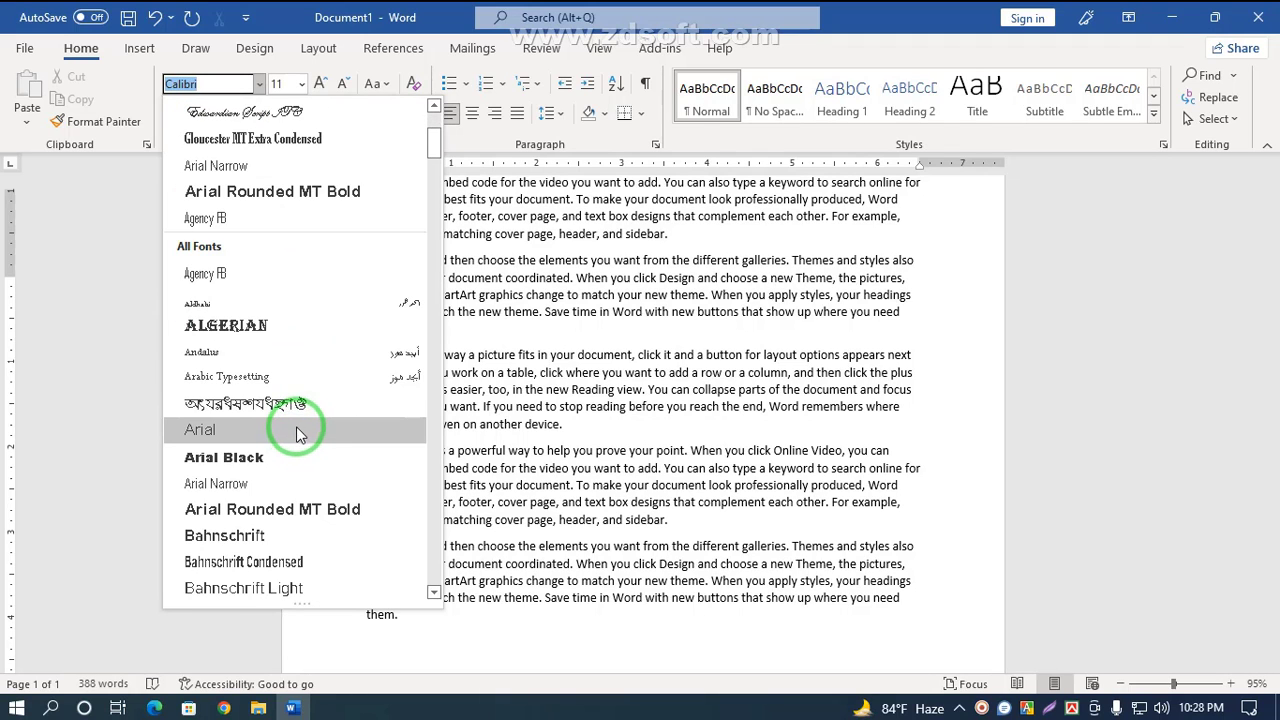
pyautogui.scroll(-6, 298, 433)
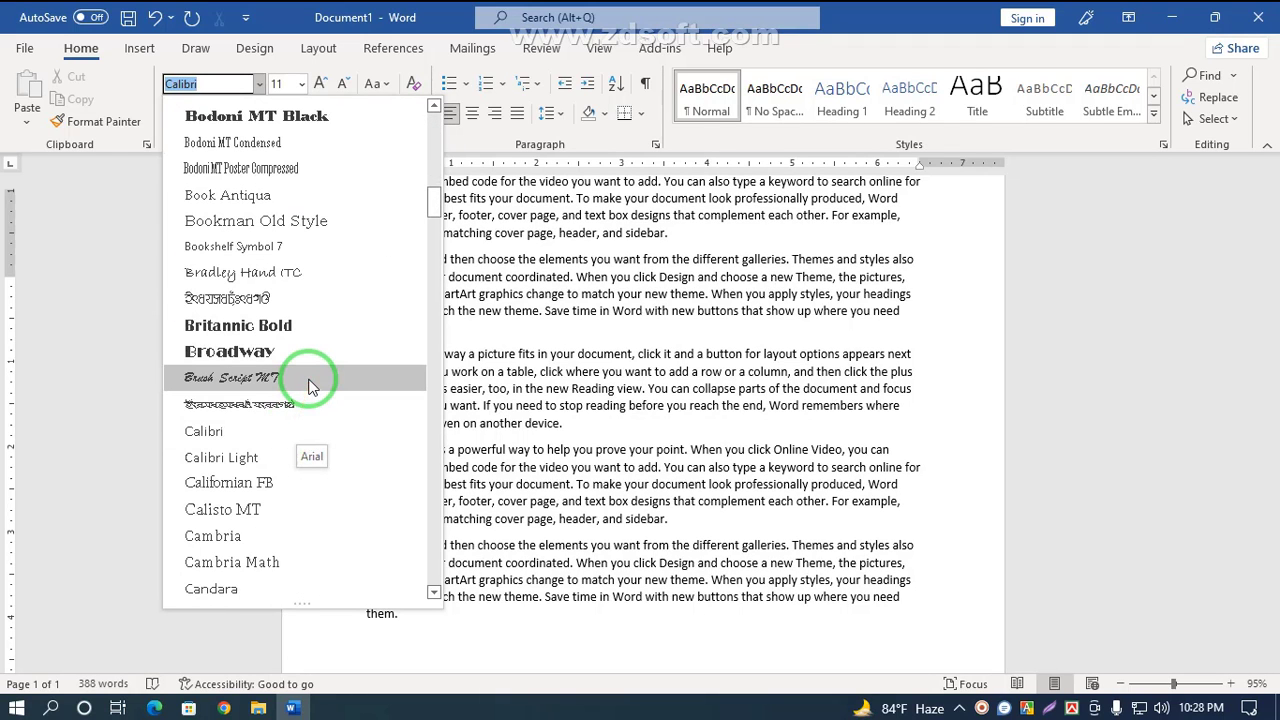
pyautogui.click(514, 311)
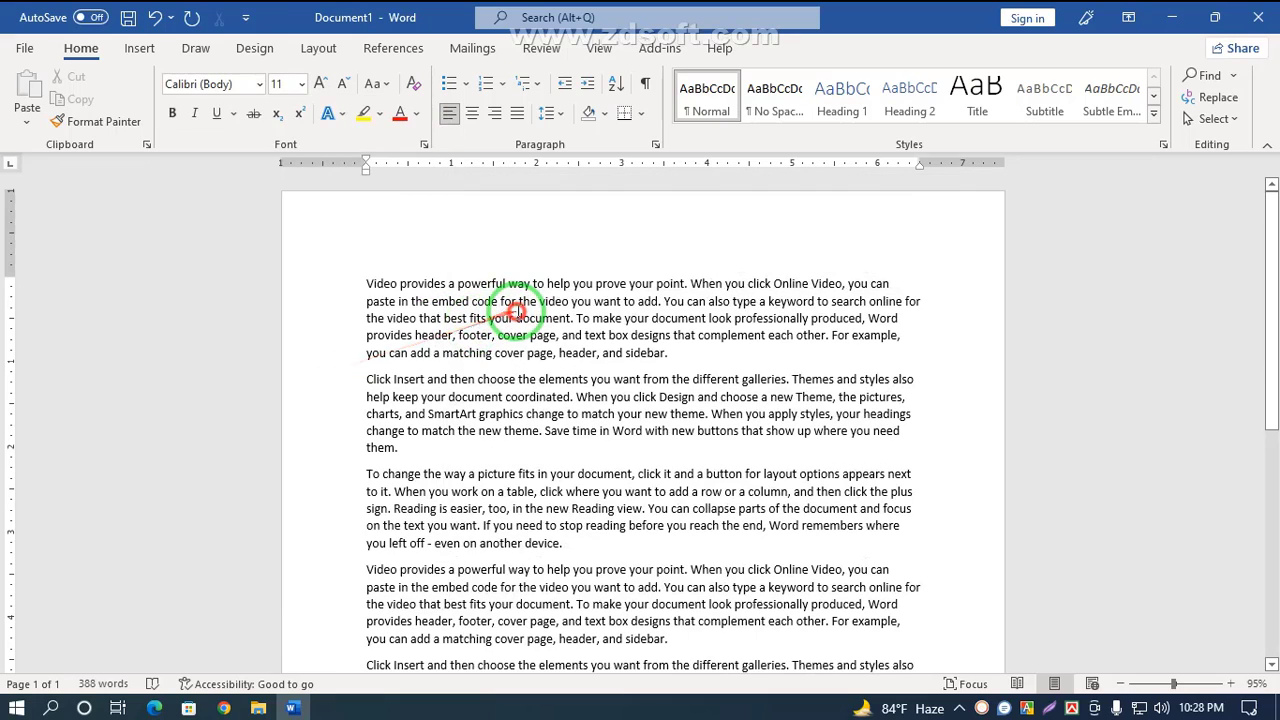
# Step: Insert two blank lines above the first paragraph and type the title 'Amir online crative'
pyautogui.click(362, 283)
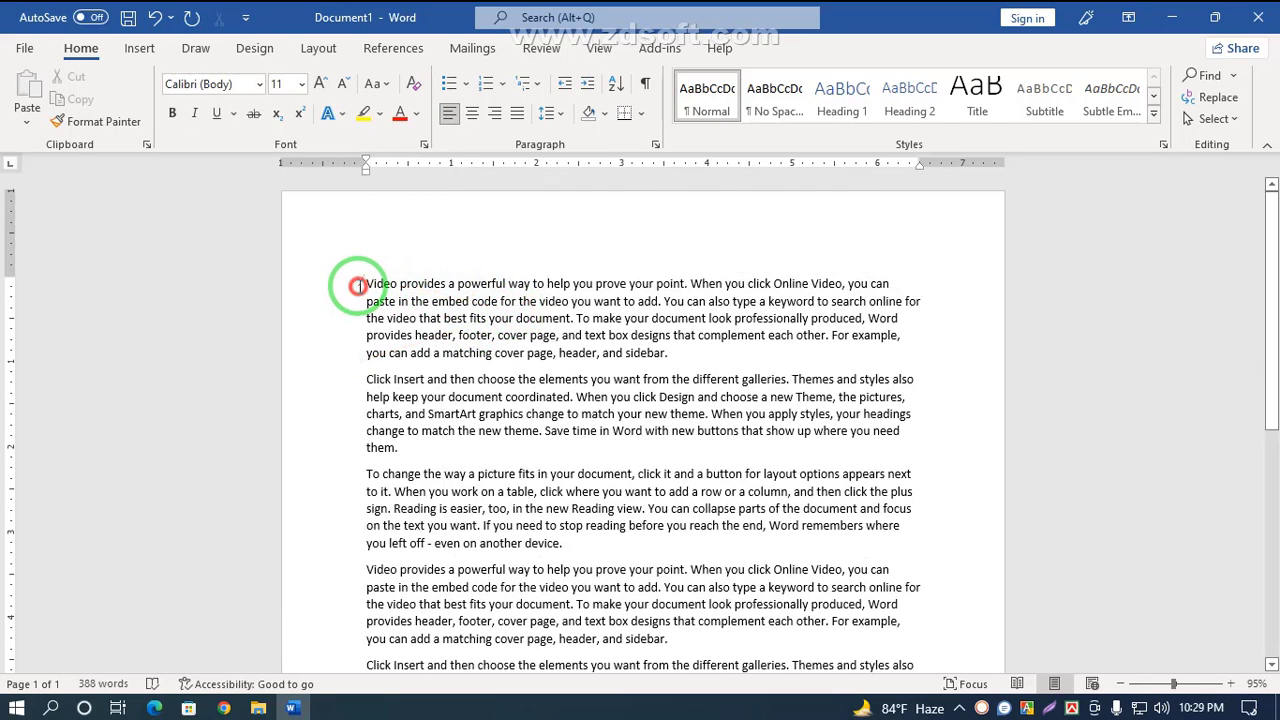
pyautogui.press('Return')
pyautogui.press('Return')
pyautogui.click(381, 274)
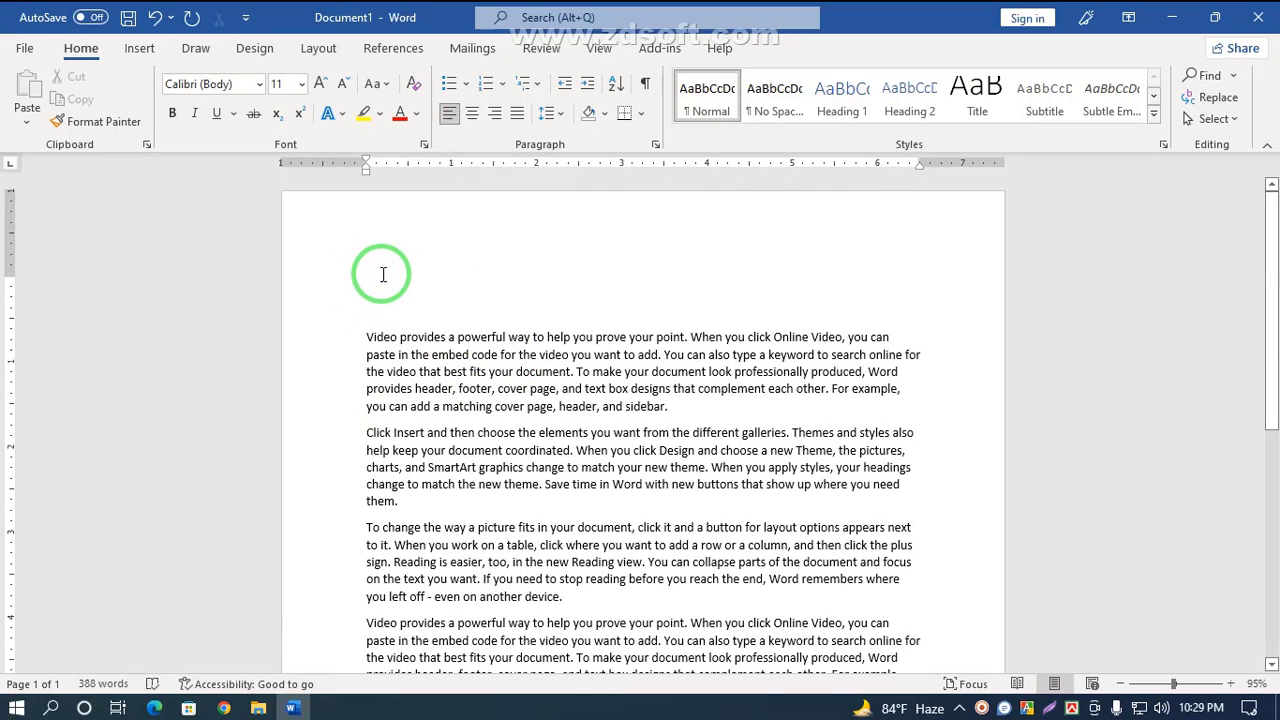
pyautogui.write('Amir online crative')
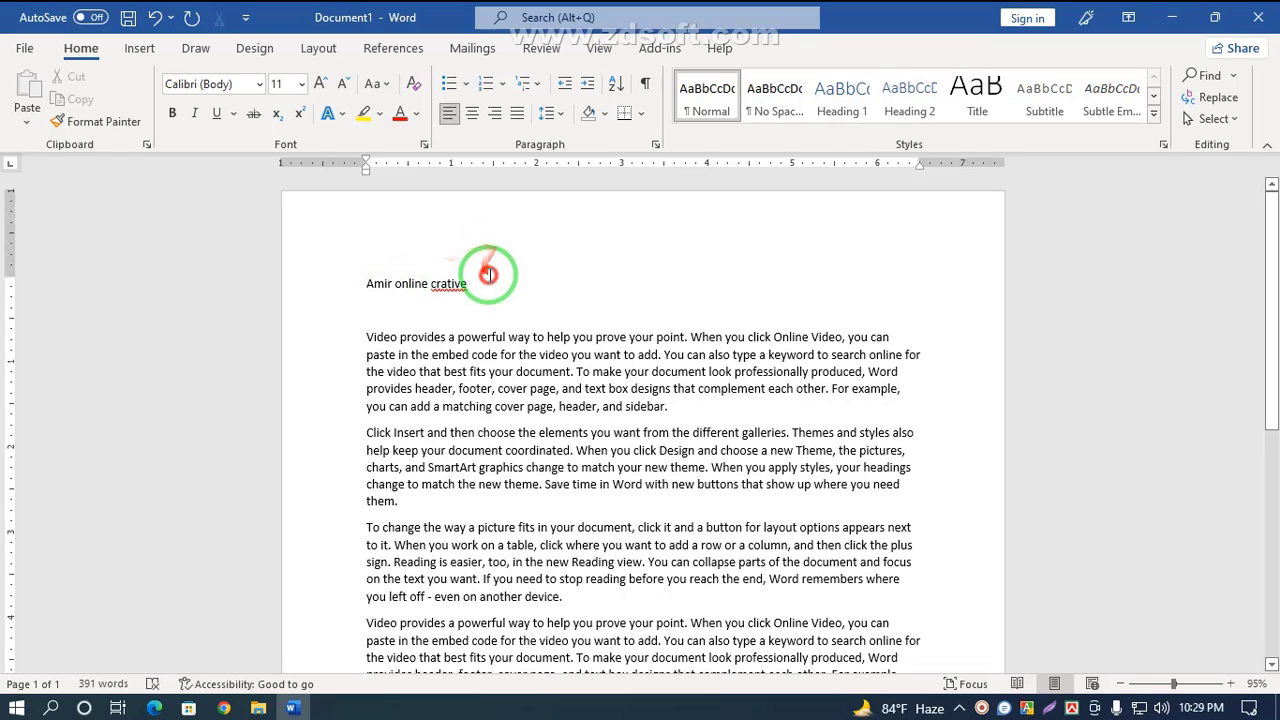
# Step: Center the title line
pyautogui.moveTo(486, 283); pyautogui.dragTo(340, 283)
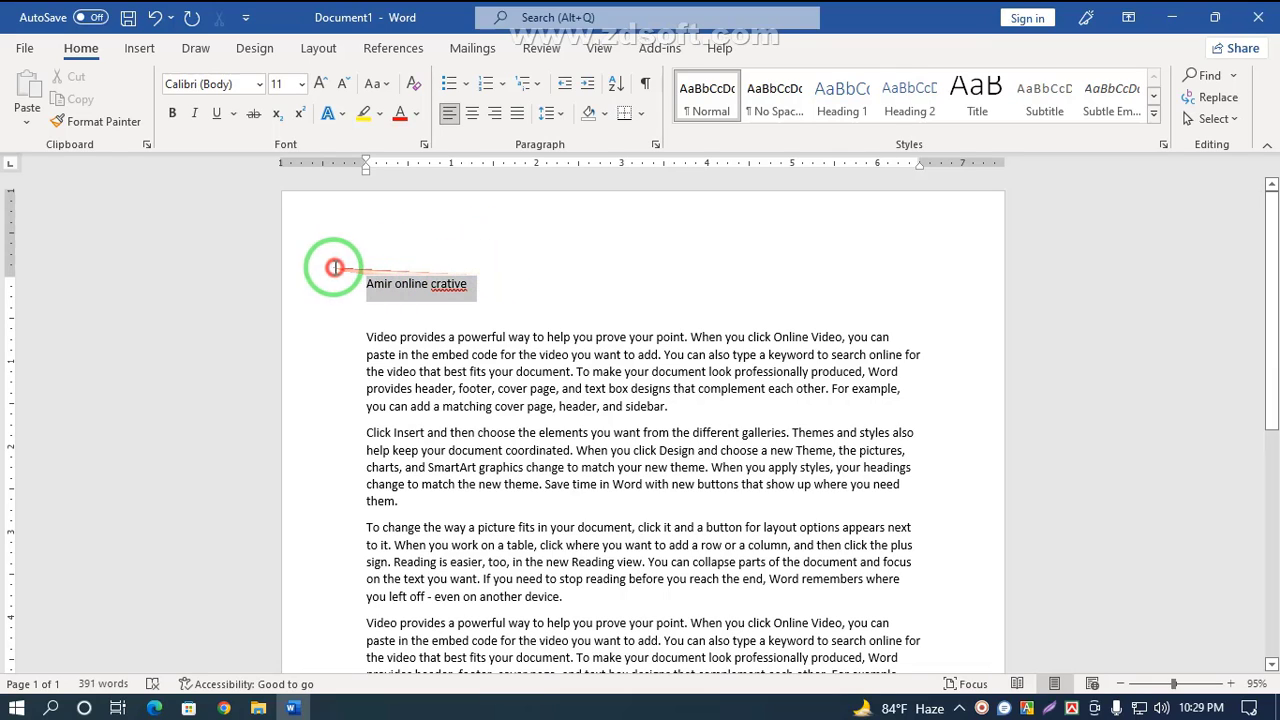
pyautogui.click(471, 113)
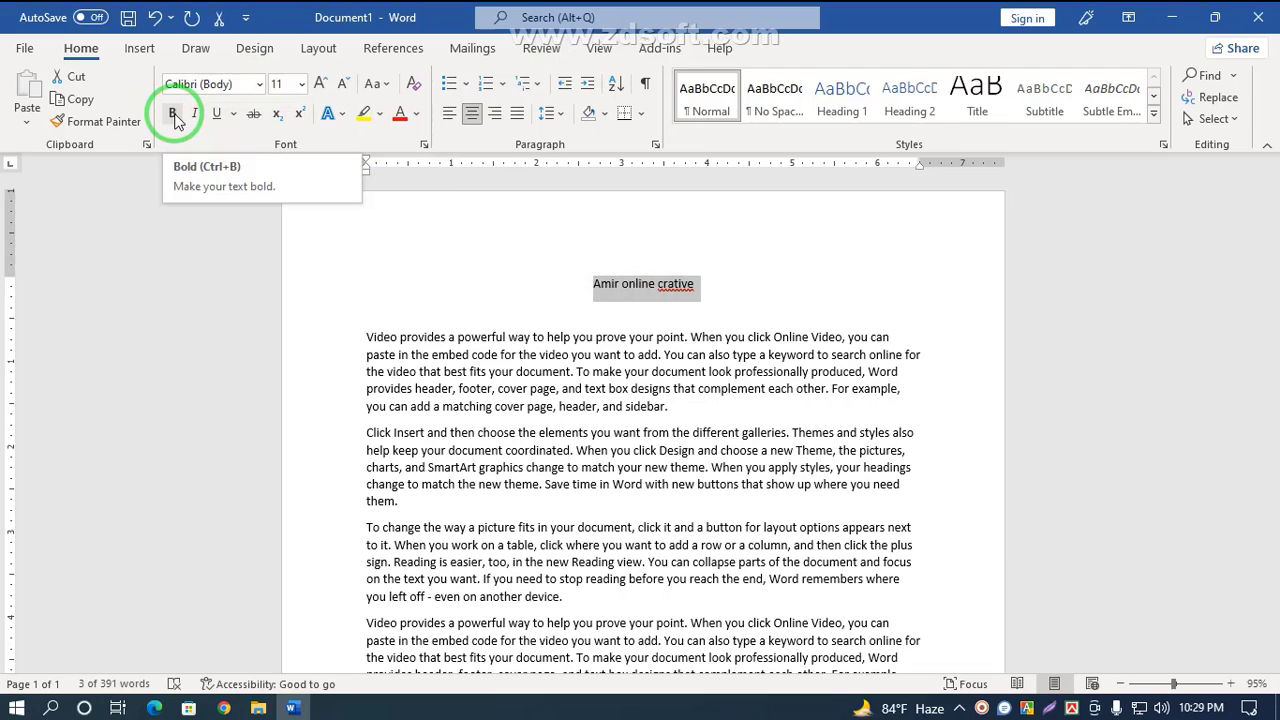
pyautogui.click(695, 298)
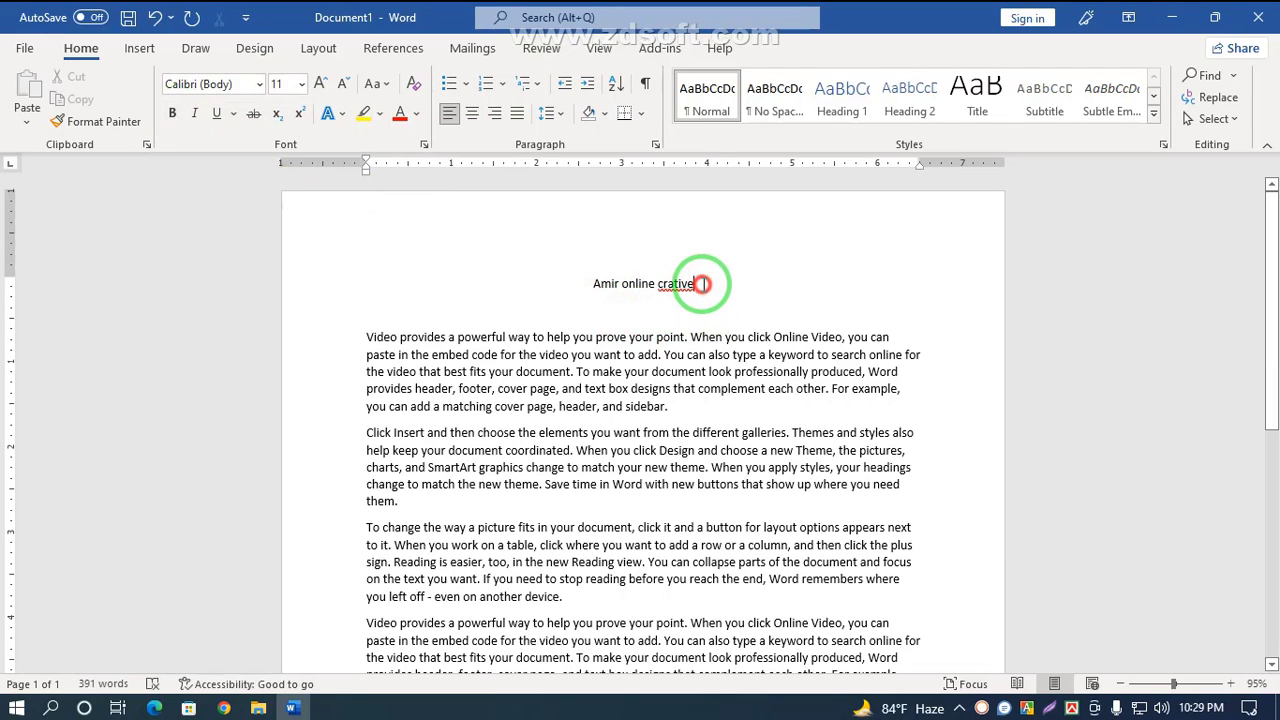
# Step: Make the title bold and set its font size to 36
pyautogui.moveTo(703, 284); pyautogui.dragTo(592, 284)
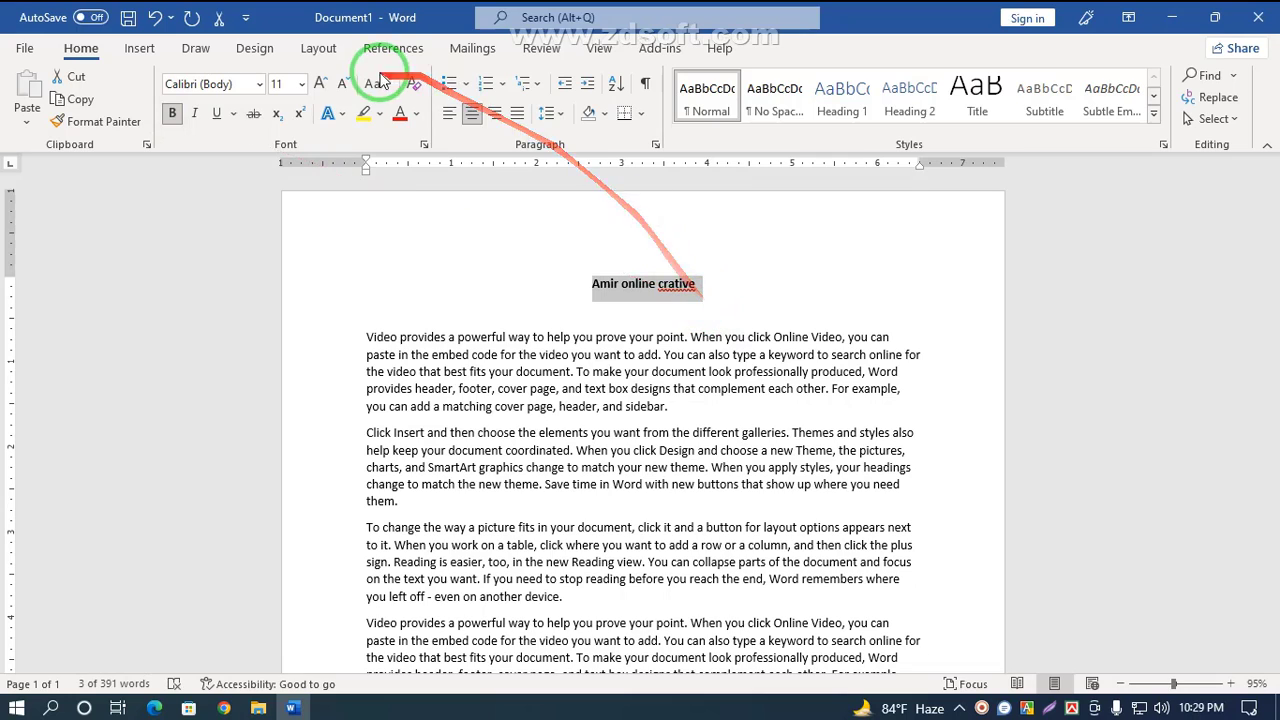
pyautogui.click(302, 85)
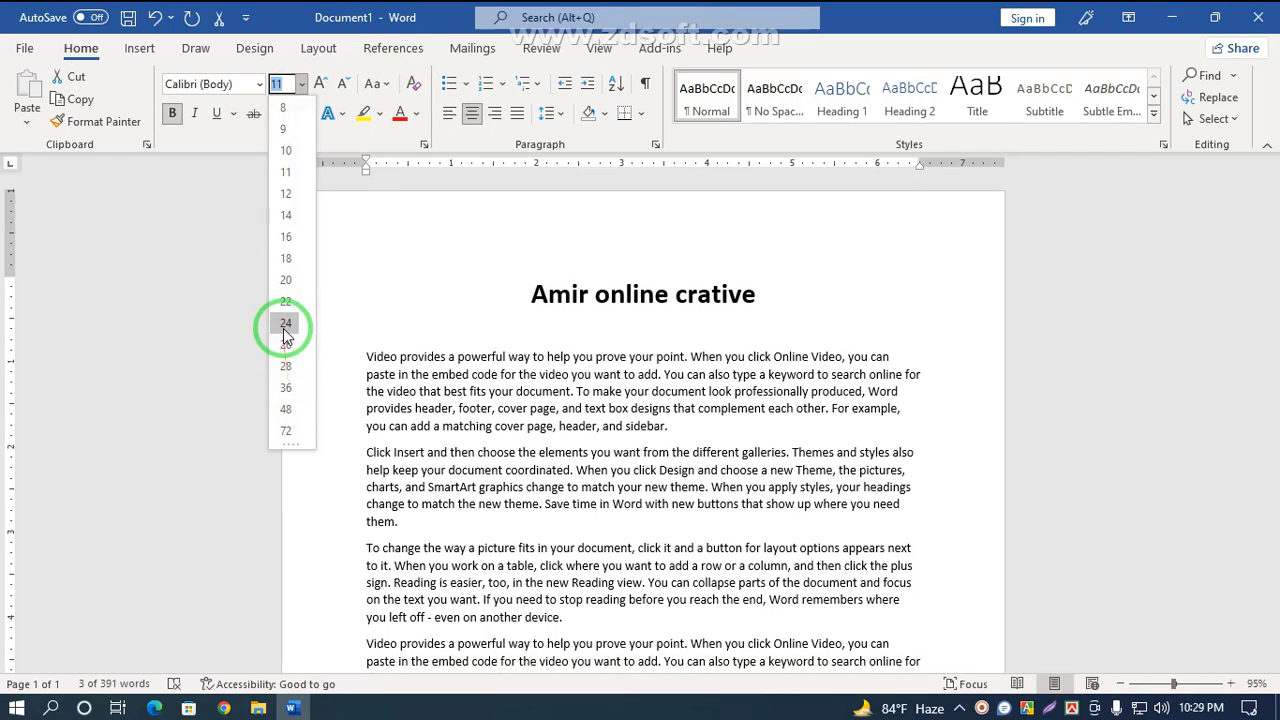
pyautogui.click(286, 388)
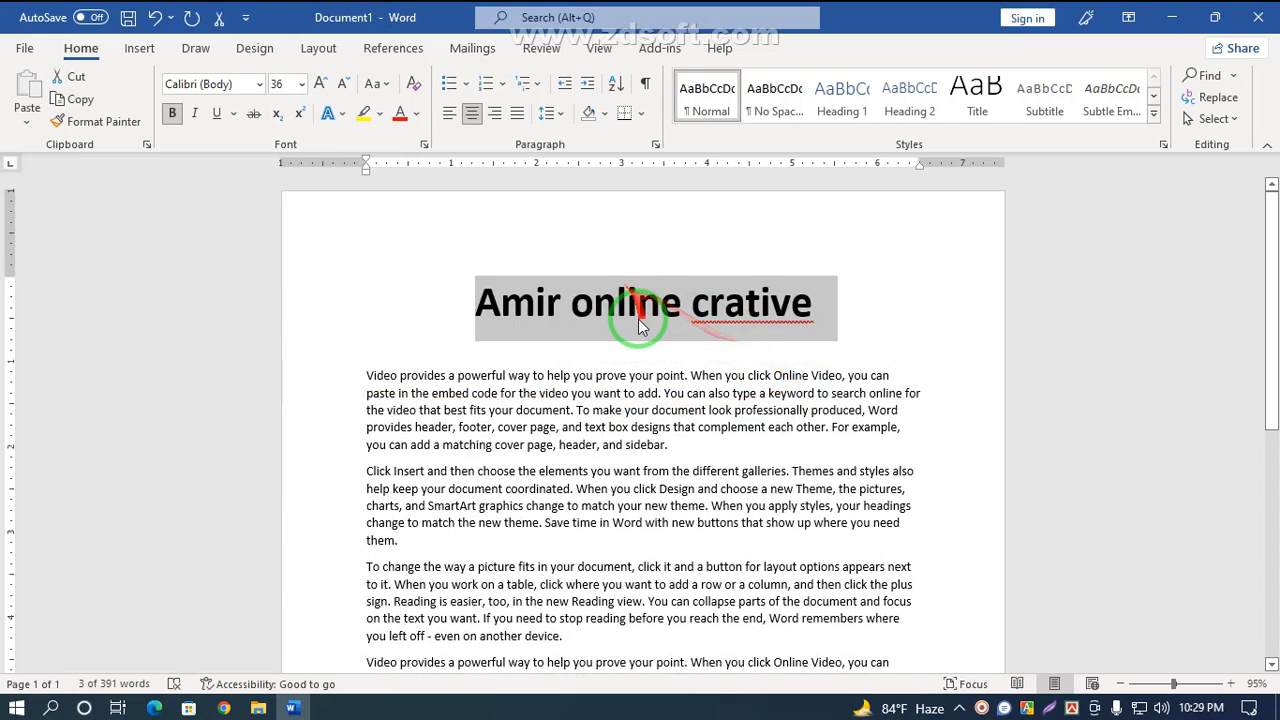
pyautogui.click(668, 345)
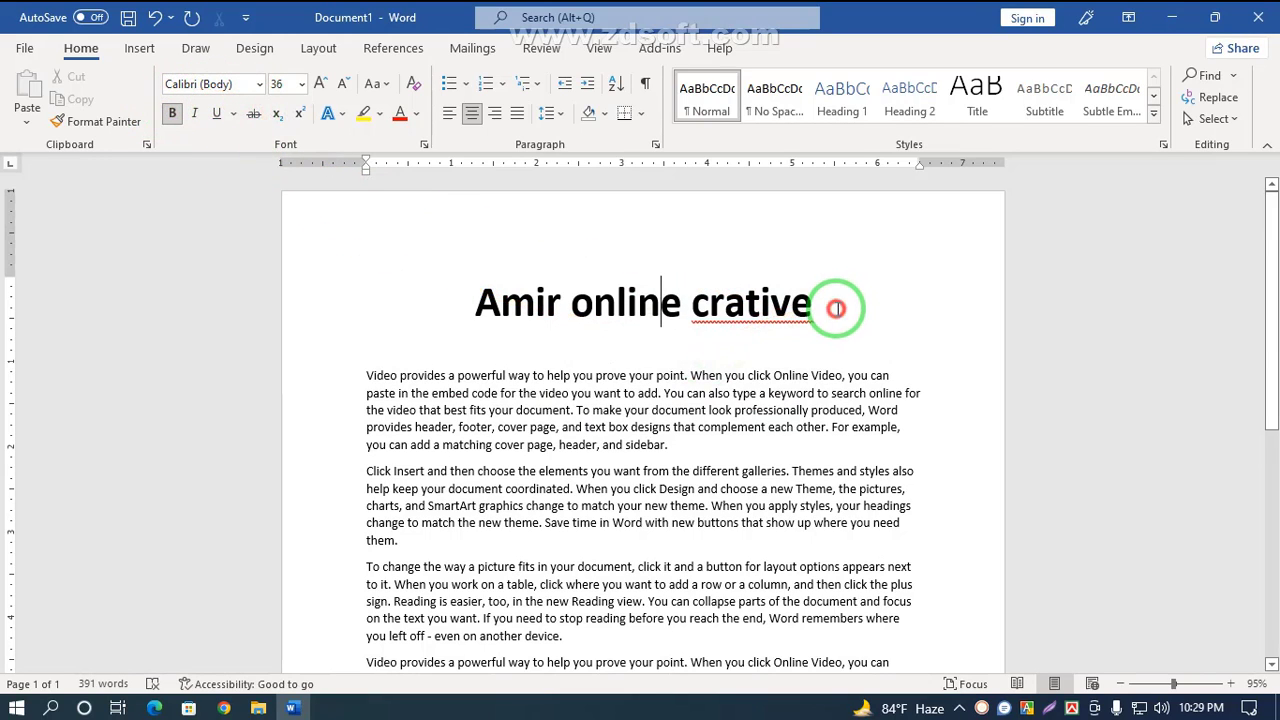
# Step: Change the title's font to Bernard MT Condensed
pyautogui.moveTo(836, 308); pyautogui.dragTo(506, 311)
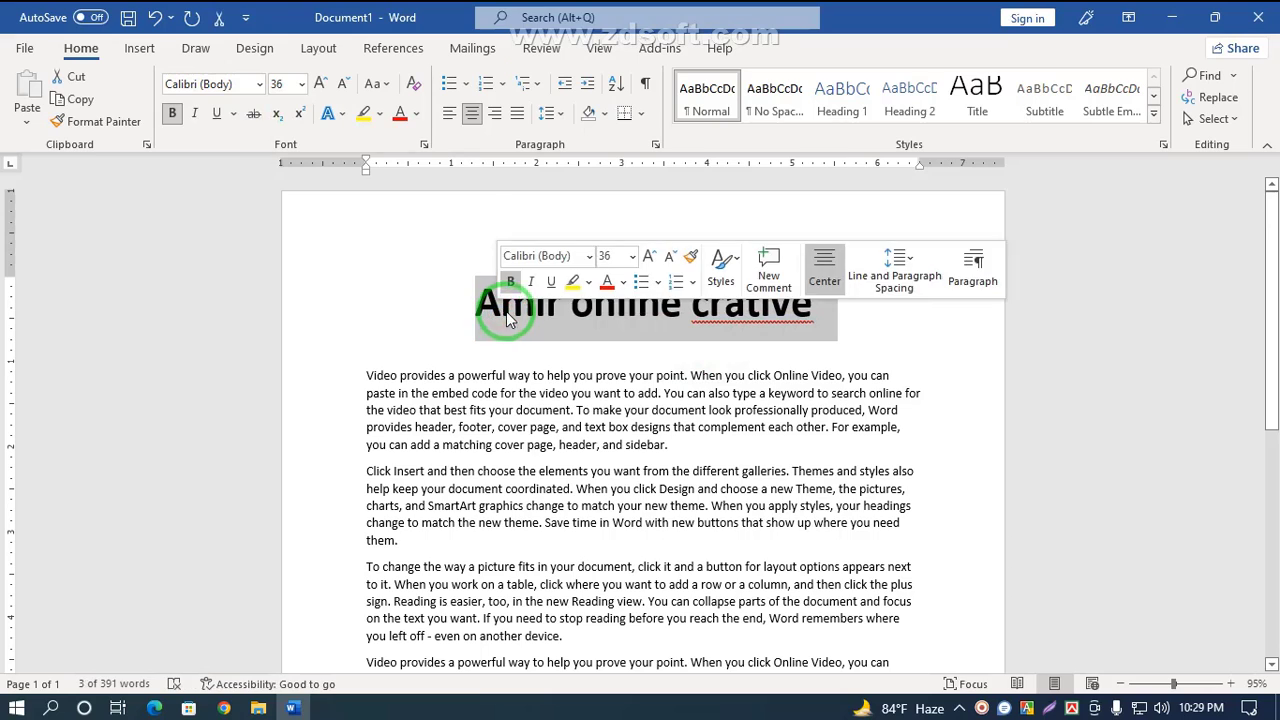
pyautogui.click(260, 88)
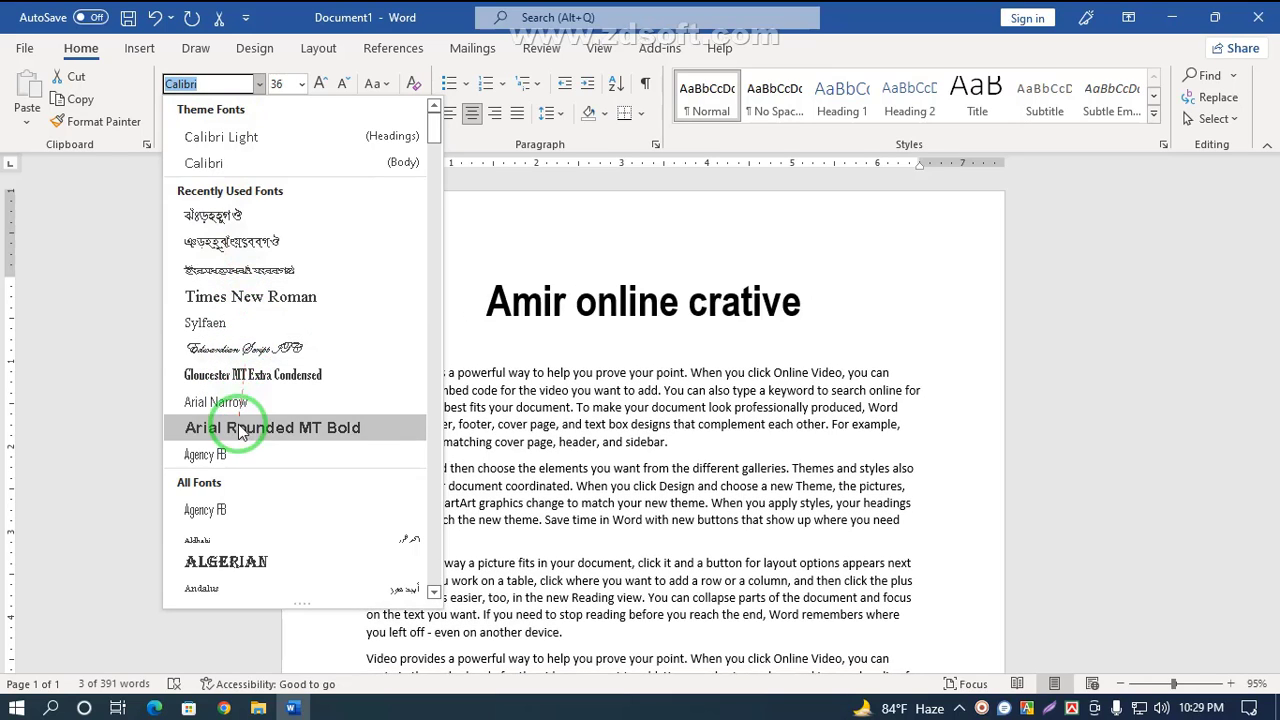
pyautogui.scroll(-1, 240, 430)
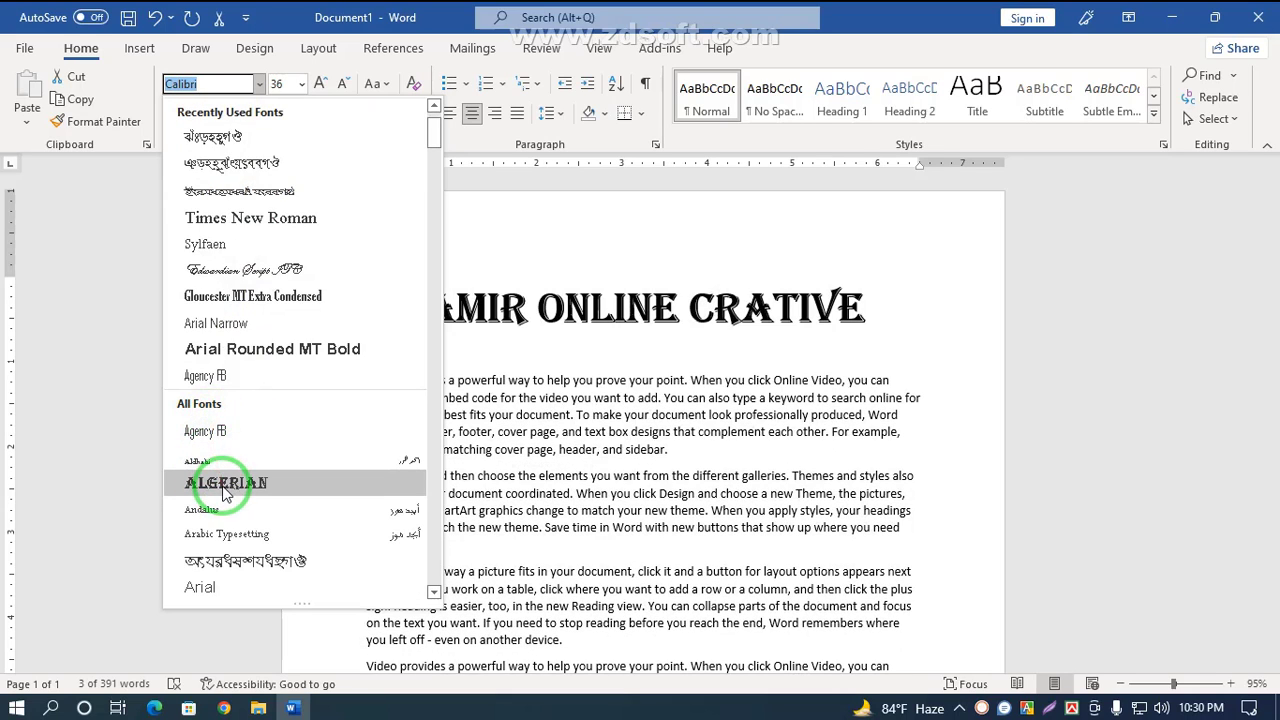
pyautogui.scroll(-2, 225, 490)
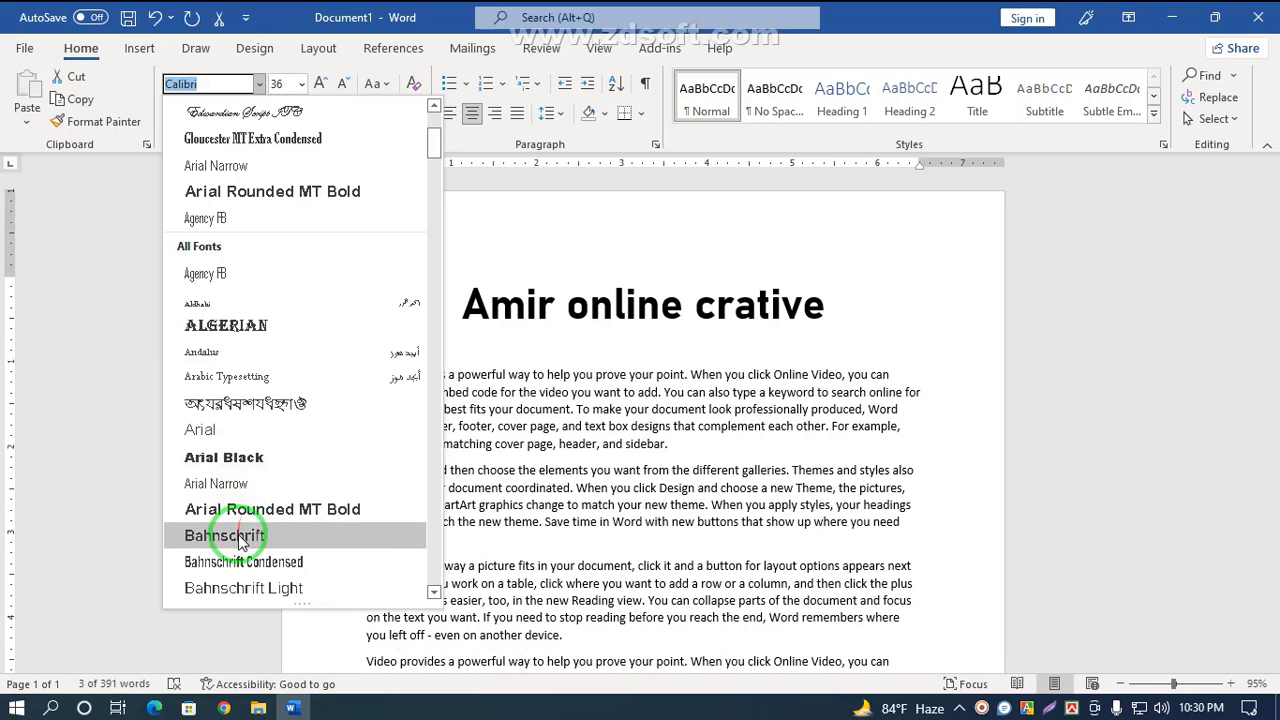
pyautogui.scroll(-4, 240, 538)
pyautogui.scroll(-1, 240, 538)
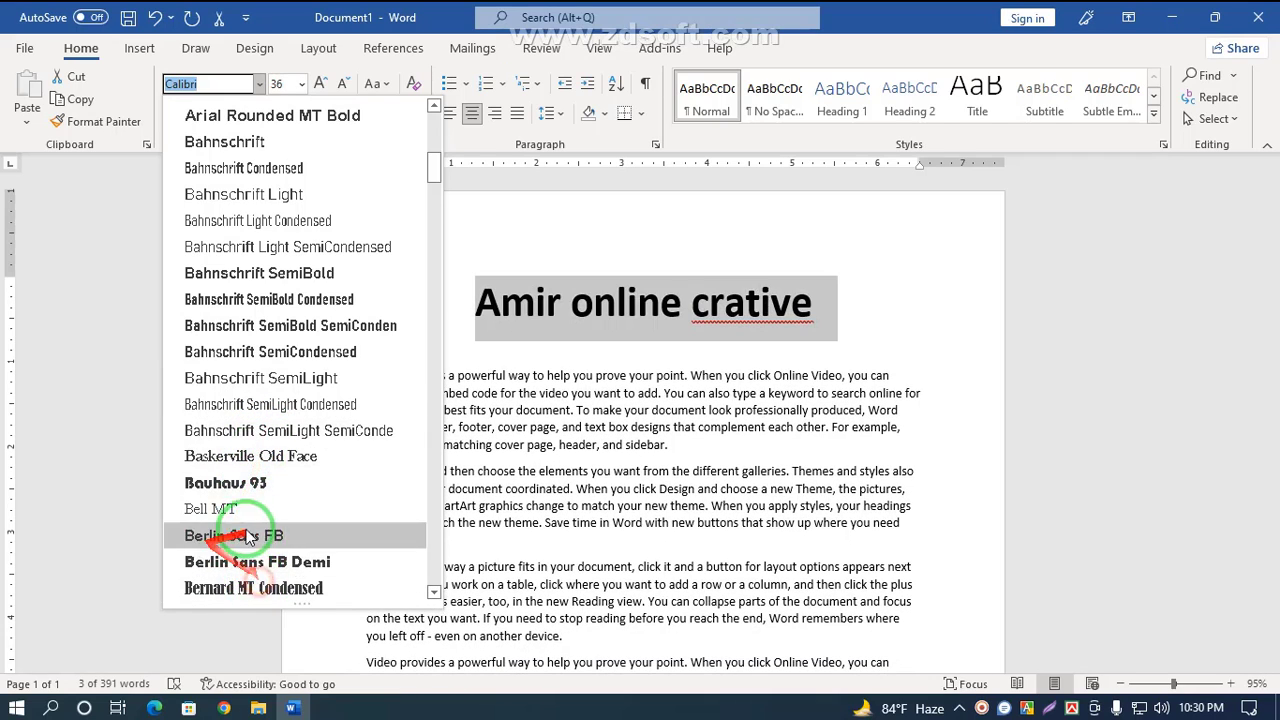
pyautogui.click(268, 597)
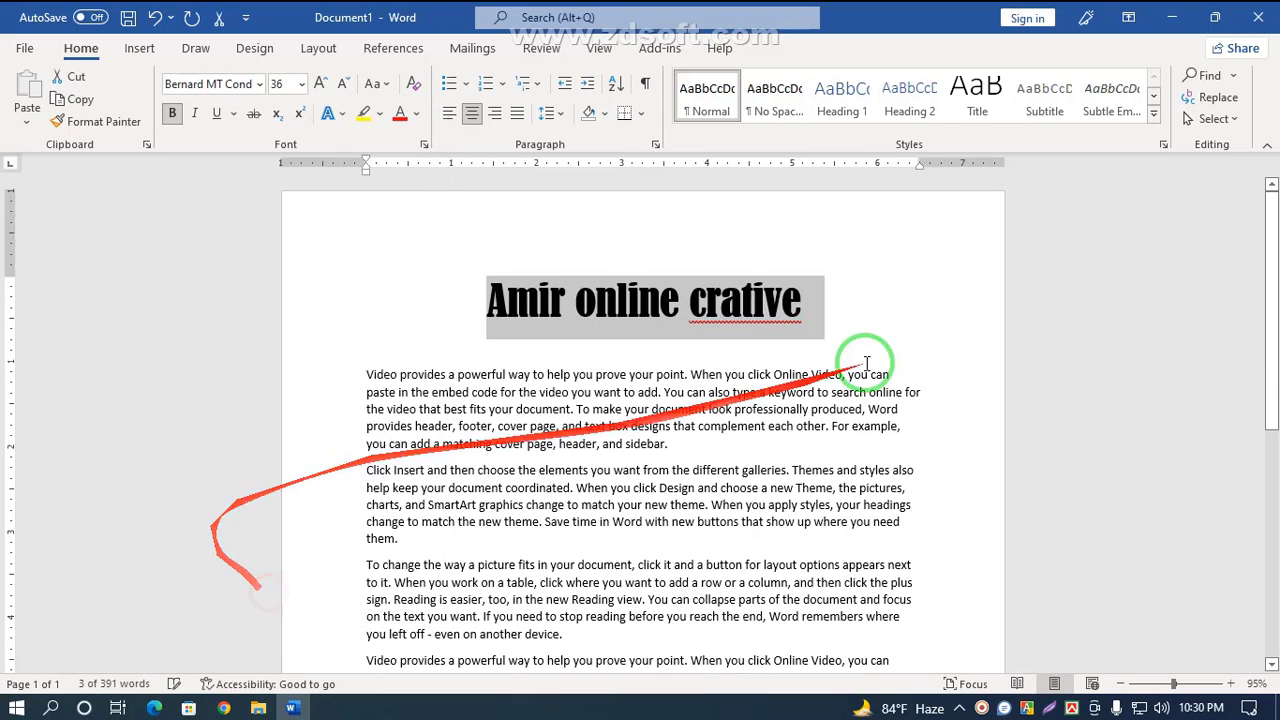
pyautogui.click(737, 350)
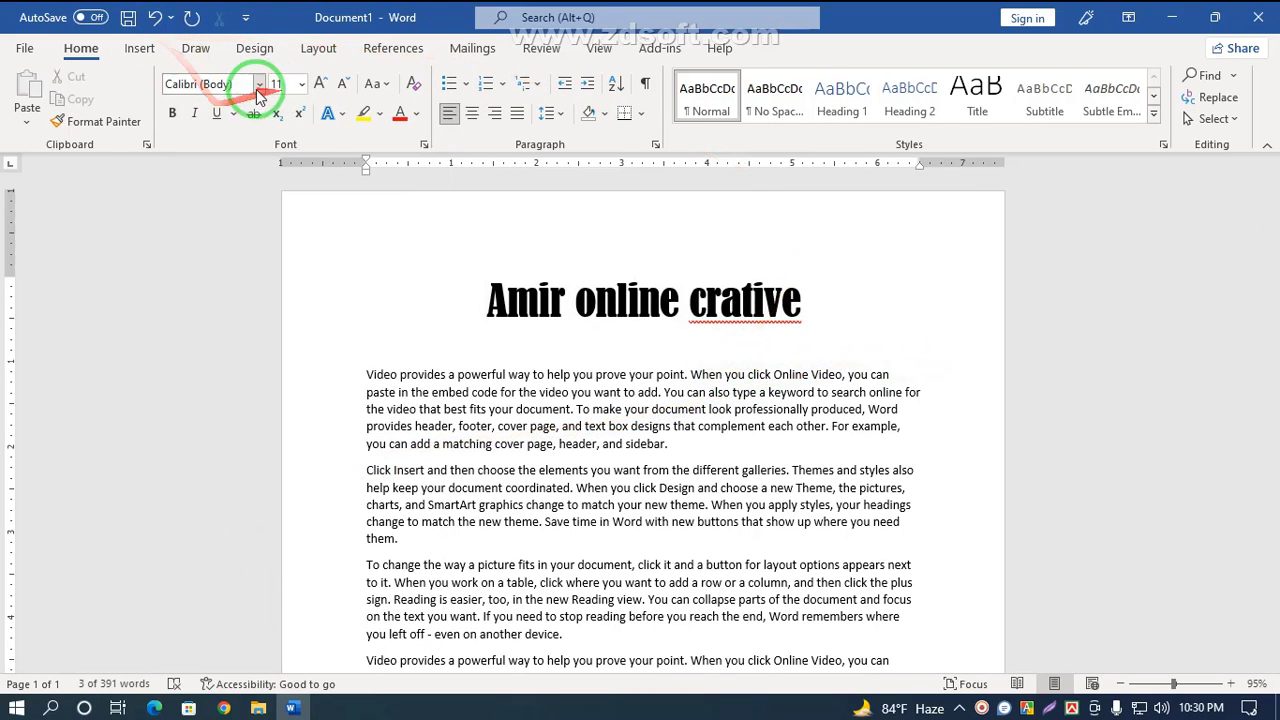
# Step: Insert two blank lines above the title and place the cursor on the new empty line
pyautogui.click(546, 269)
pyautogui.click(471, 310)
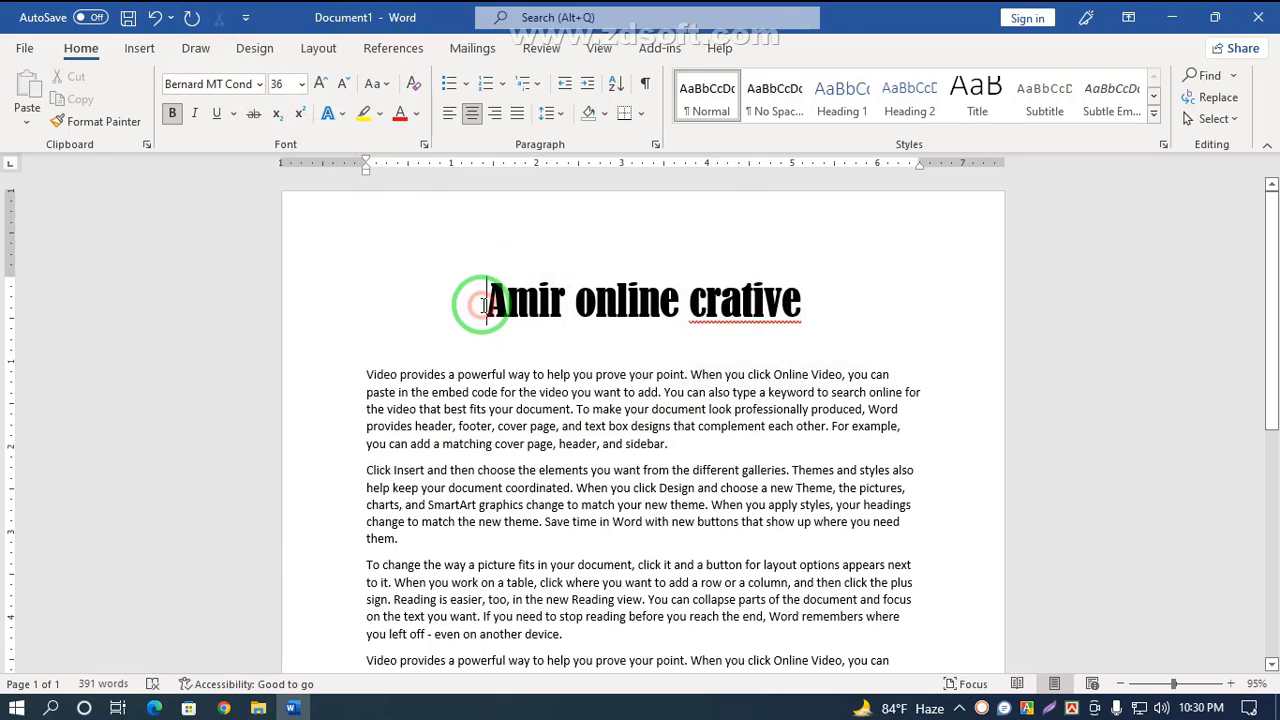
pyautogui.press('Return')
pyautogui.press('Return')
pyautogui.click(520, 279)
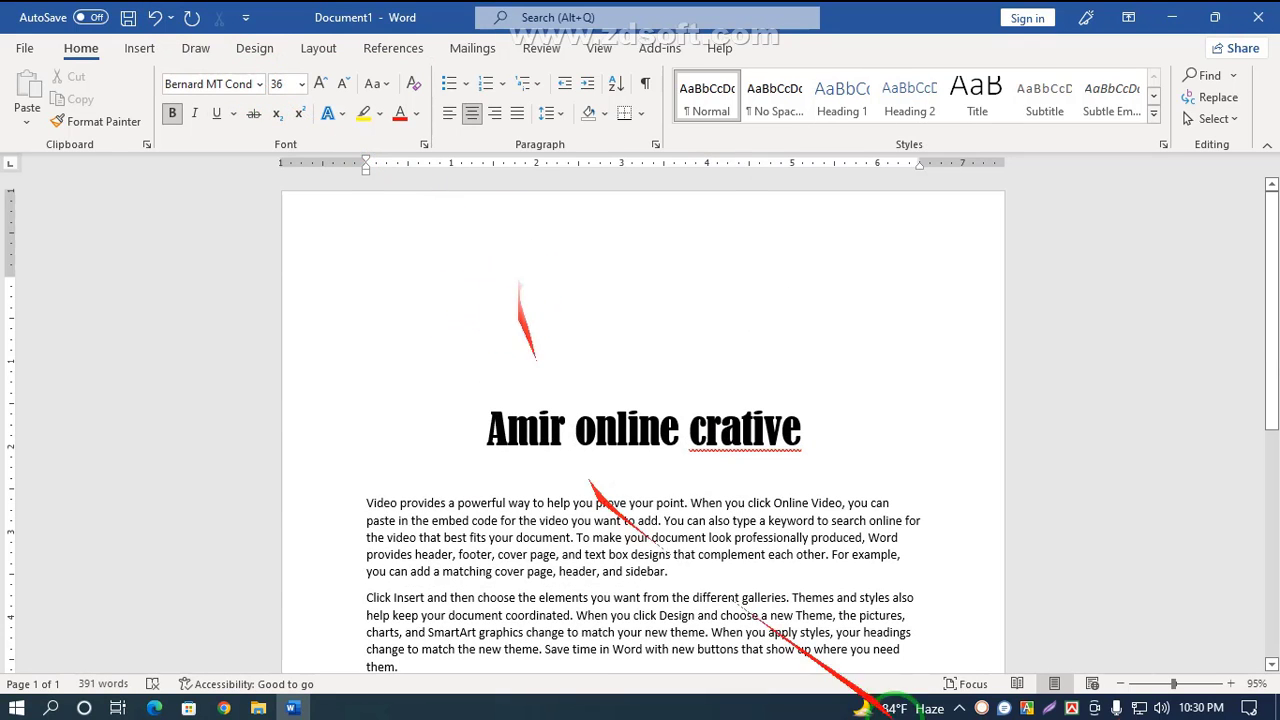
# Step: Switch the keyboard to Bengali input and set the font to SutonnyMJ
pyautogui.click(1055, 688)
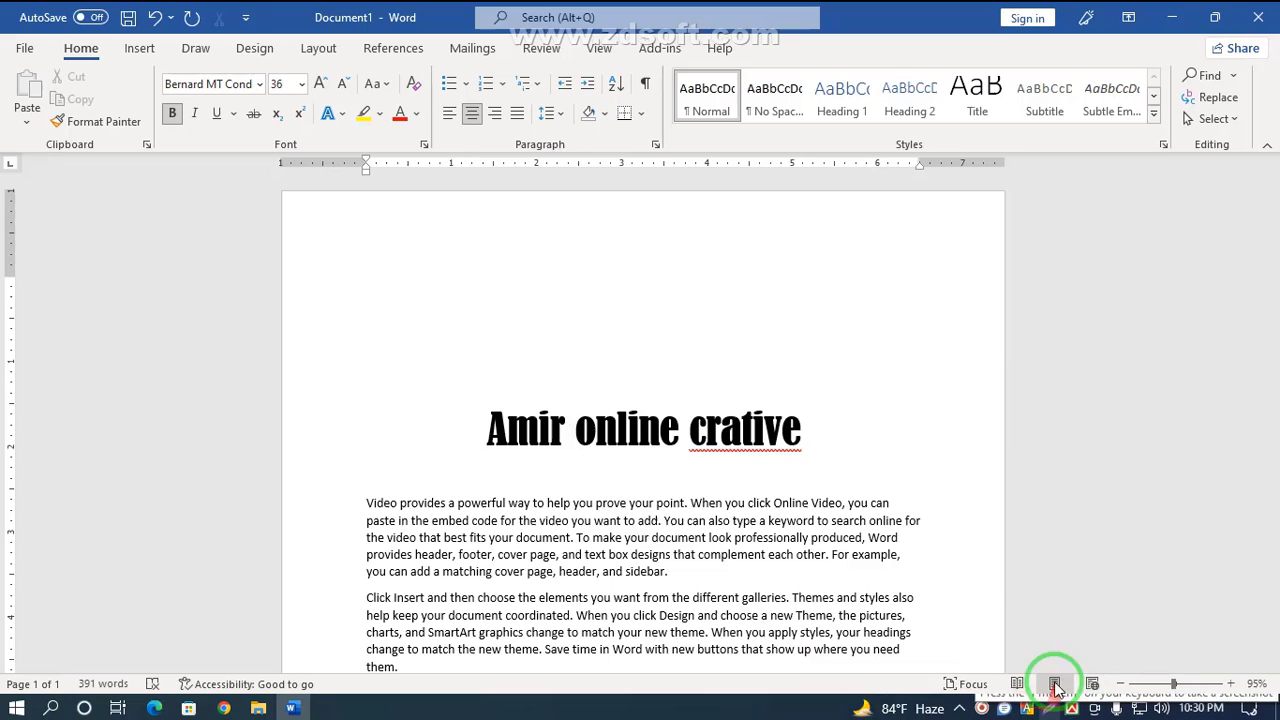
pyautogui.click(258, 85)
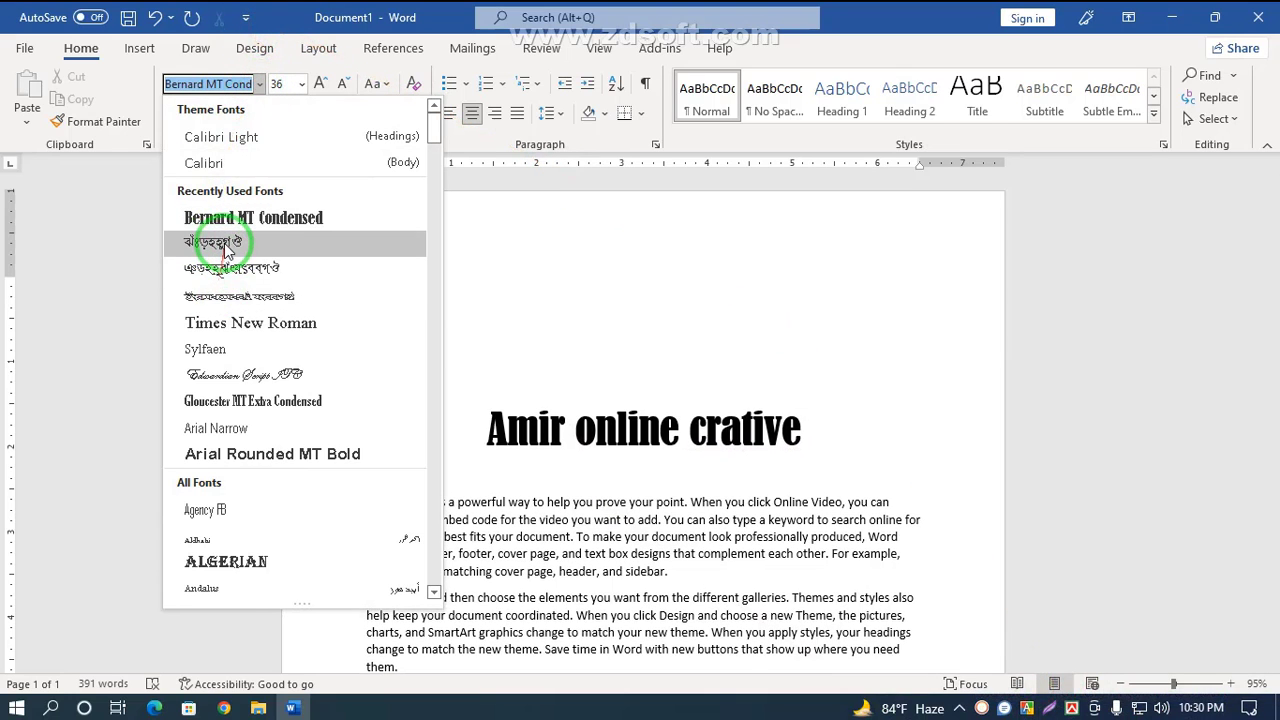
pyautogui.click(226, 249)
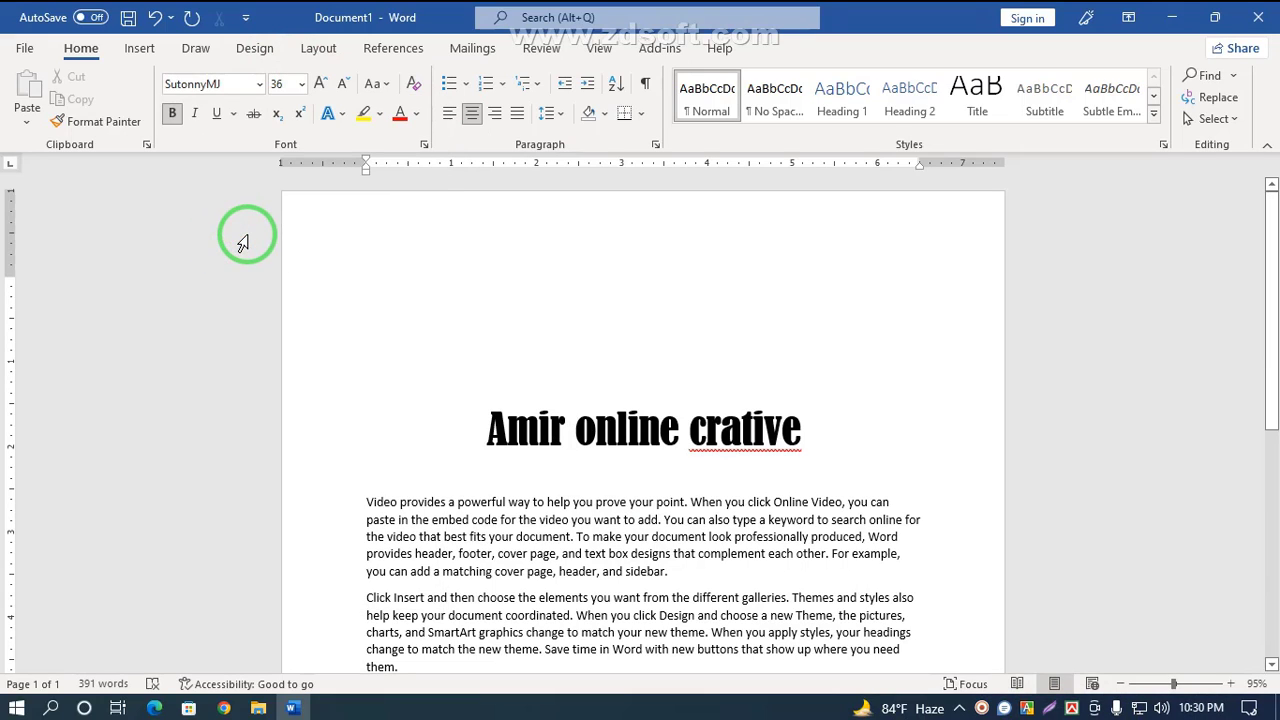
# Step: Type the Bengali heading 'আমির অনলাইন' on the new line
pyautogui.write('আমির')
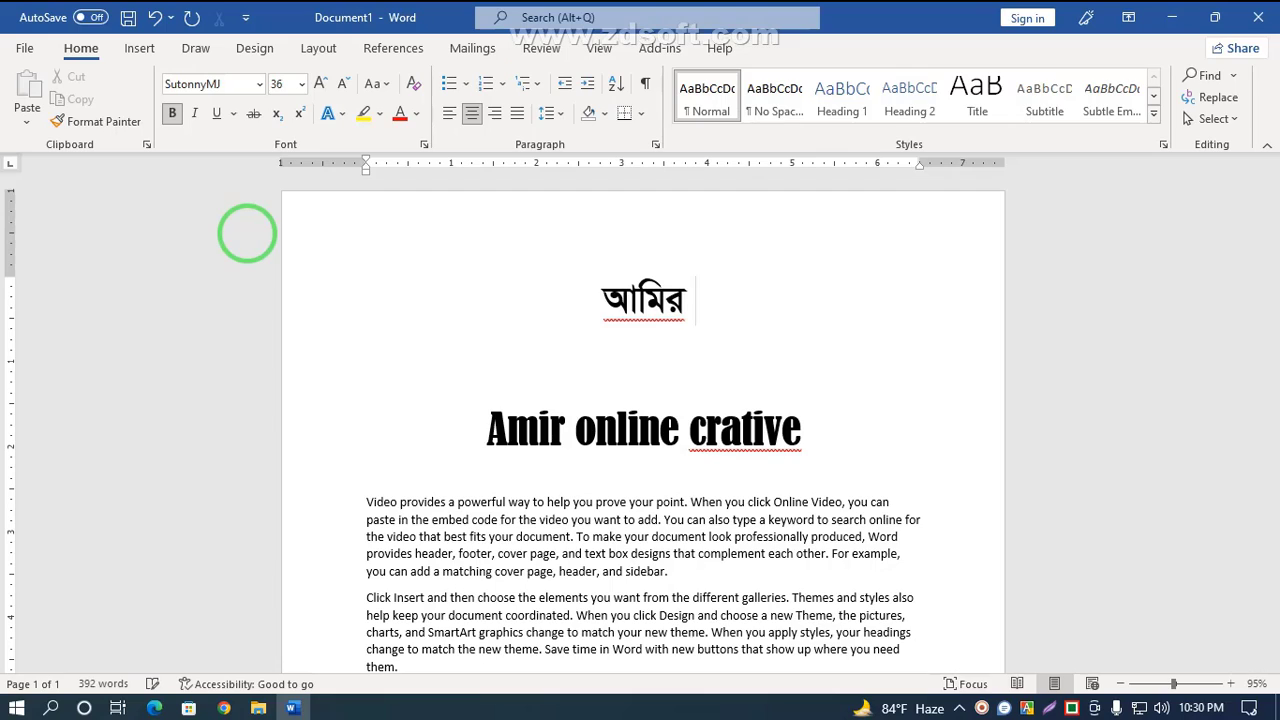
pyautogui.write('অন')
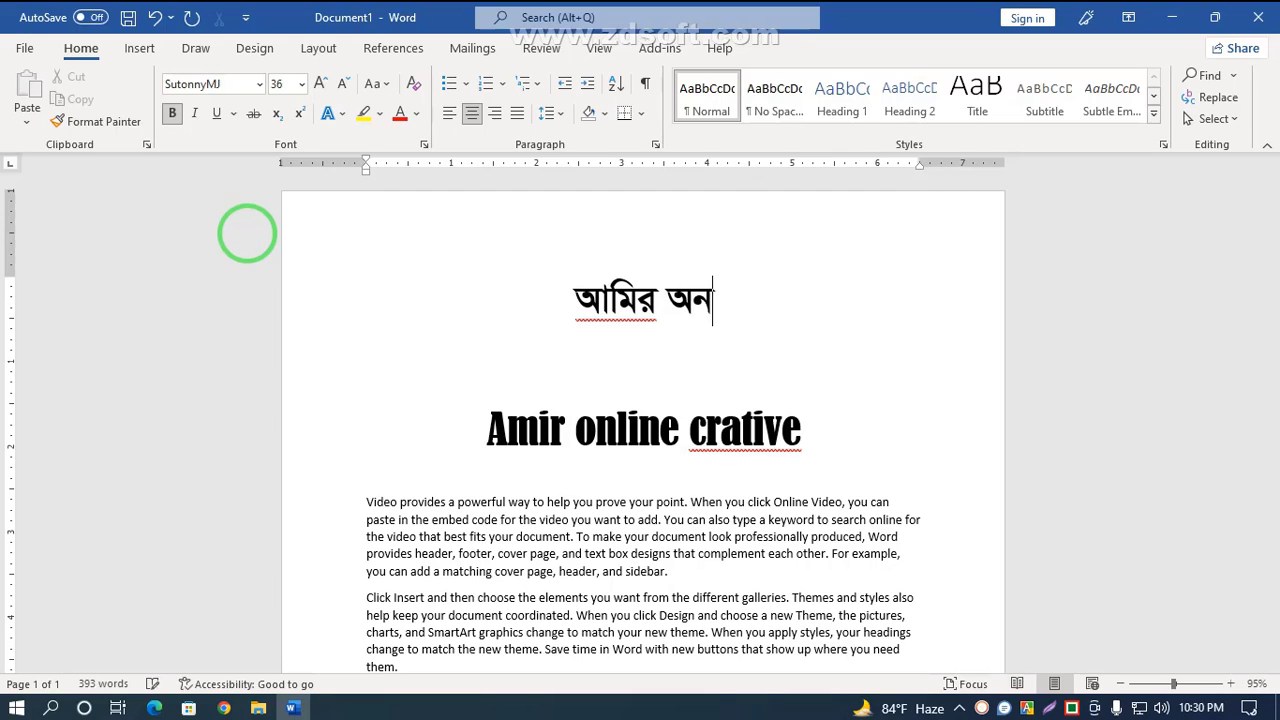
pyautogui.write('লাই')
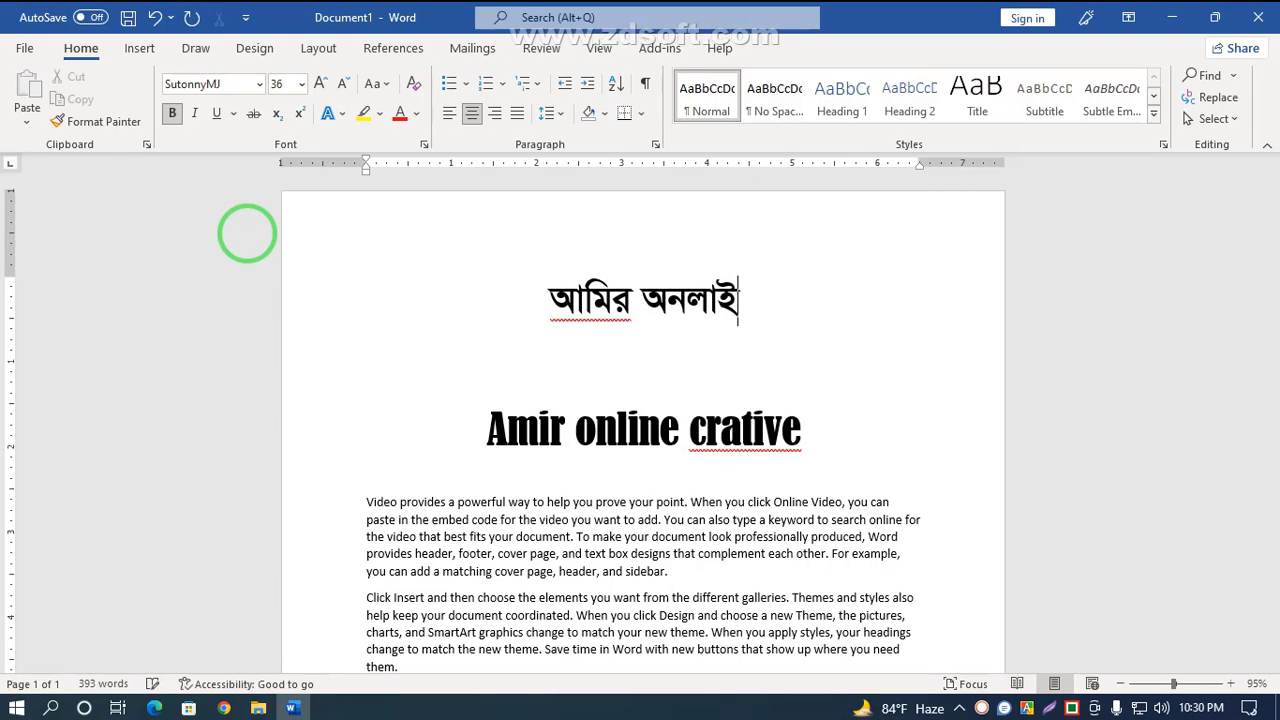
pyautogui.write('ন')
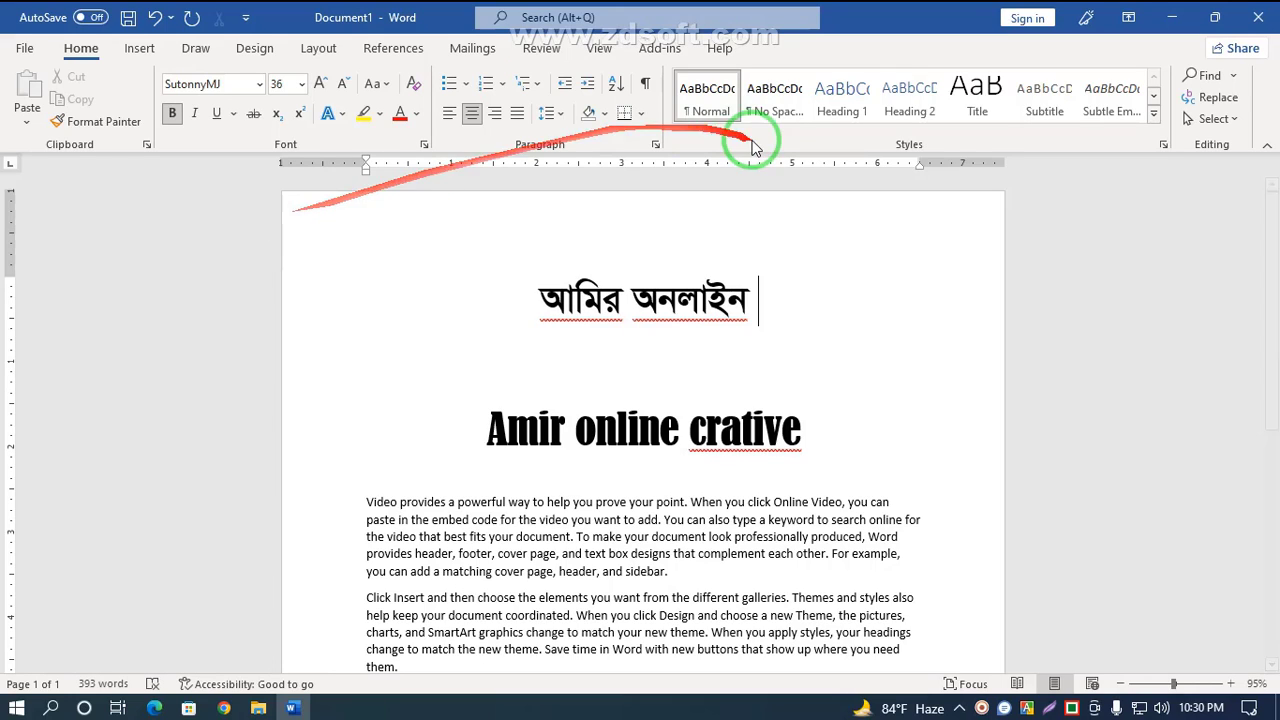
# Step: Select the Bengali heading and browse the font list to preview different fonts on it
pyautogui.moveTo(777, 294); pyautogui.dragTo(474, 288)
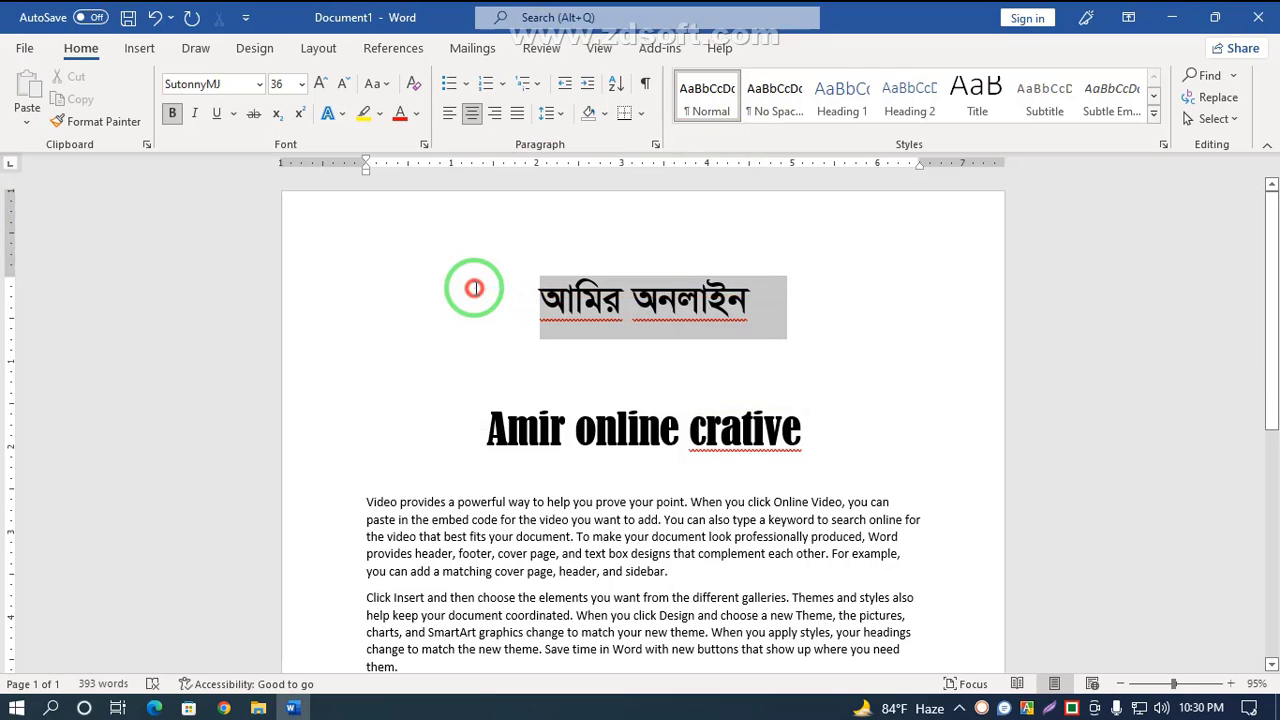
pyautogui.click(258, 86)
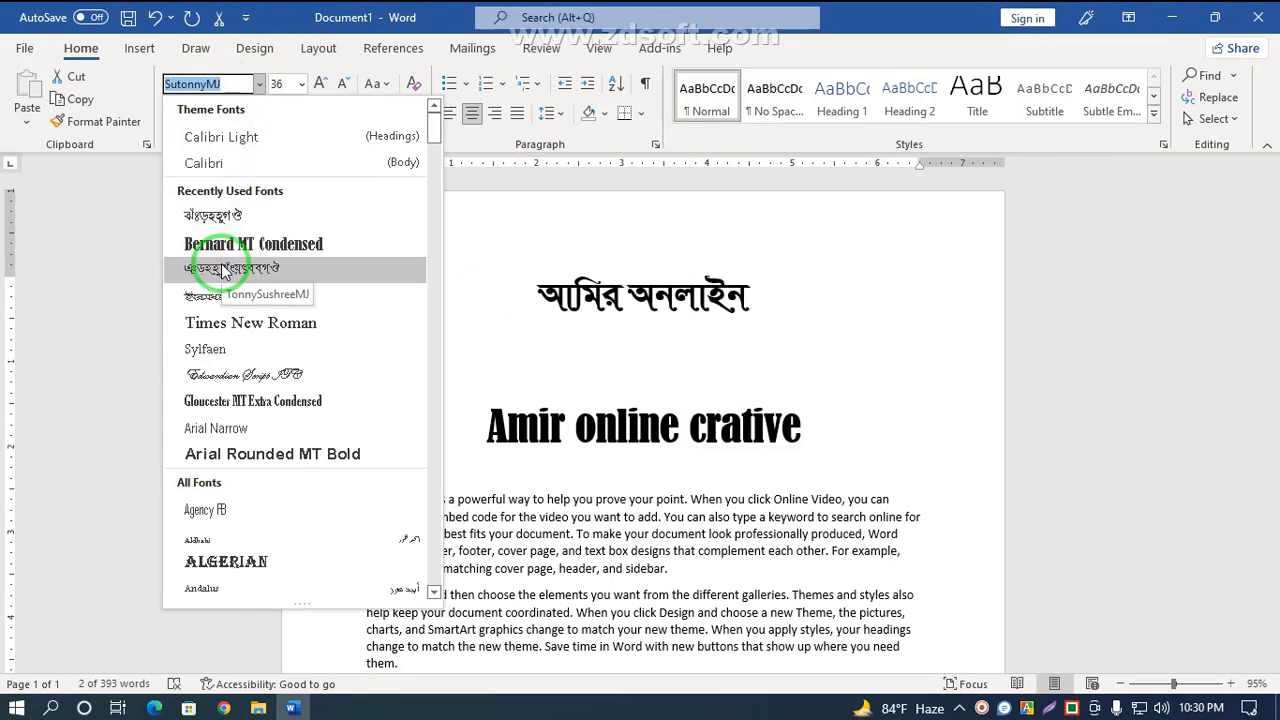
pyautogui.scroll(-15, 229, 340)
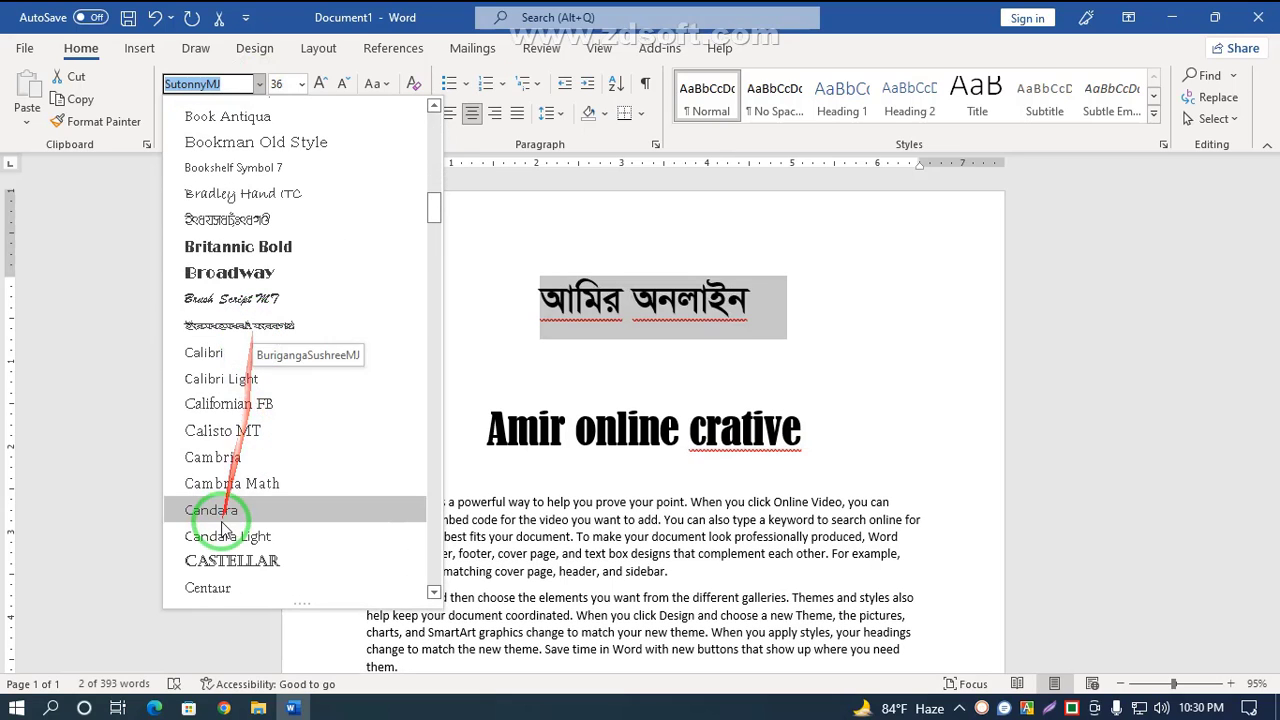
pyautogui.scroll(-6, 205, 535)
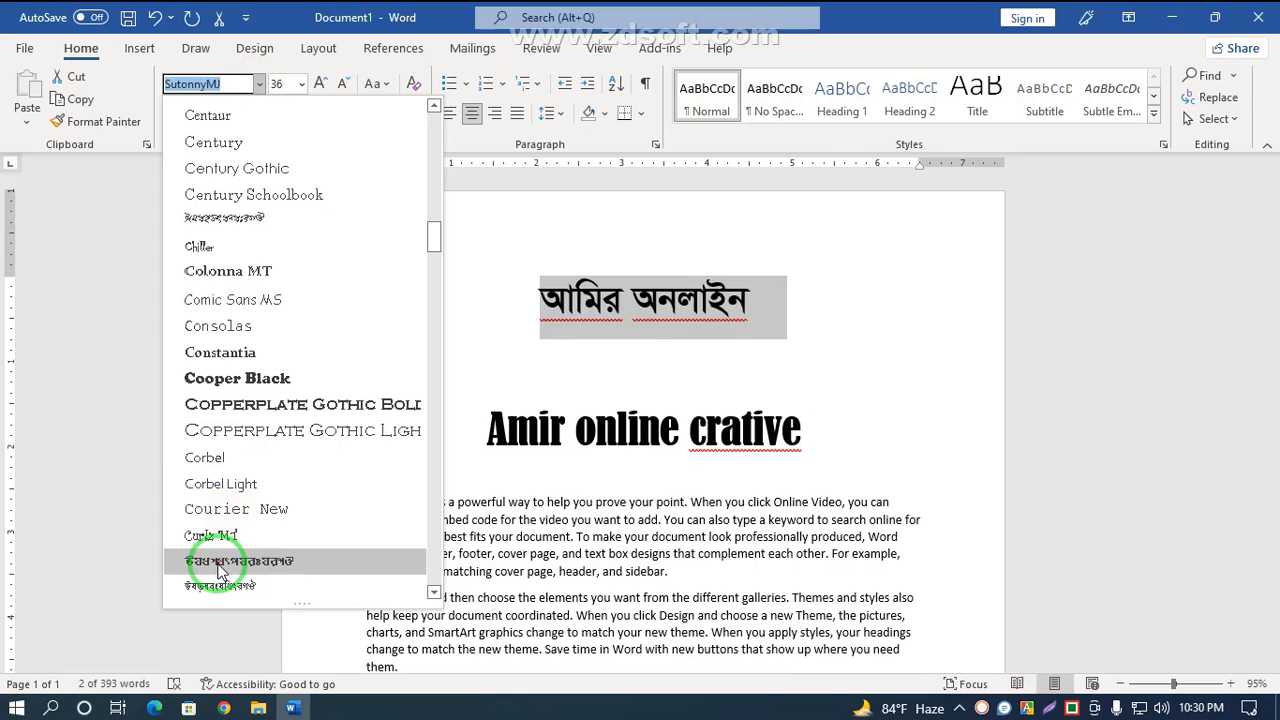
pyautogui.scroll(-4, 205, 560)
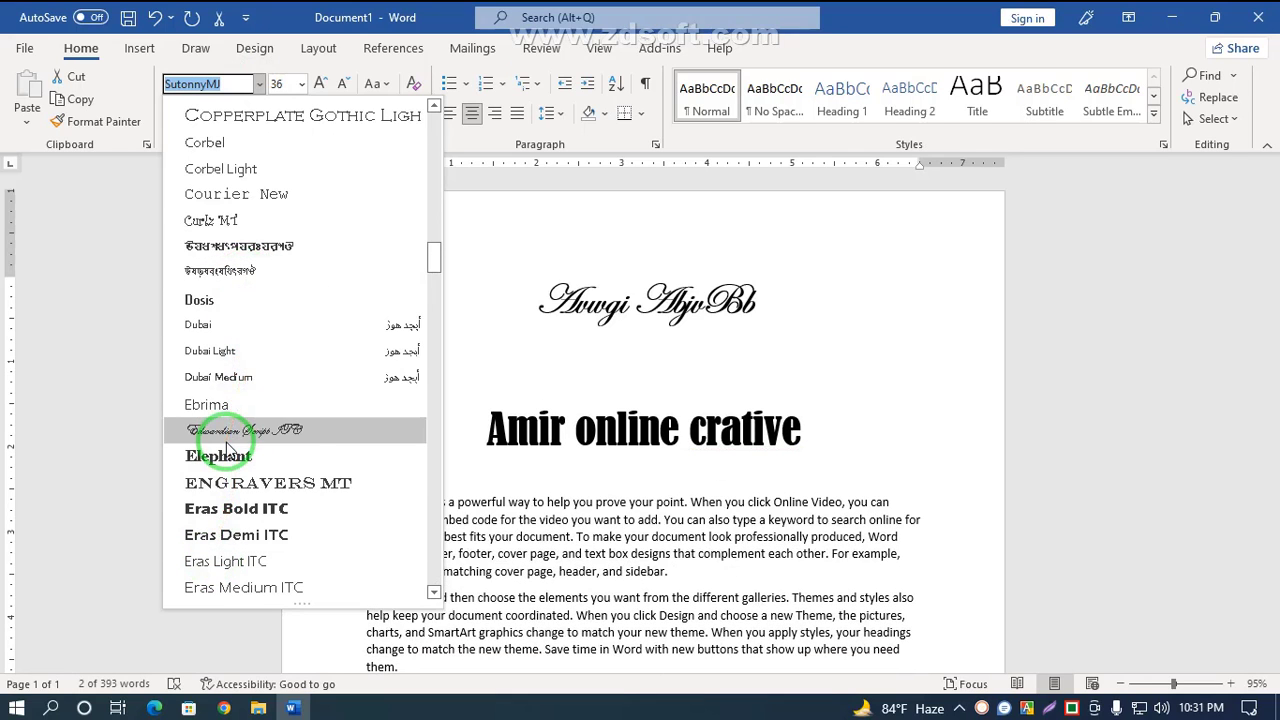
pyautogui.scroll(-4, 200, 430)
pyautogui.scroll(-10, 212, 558)
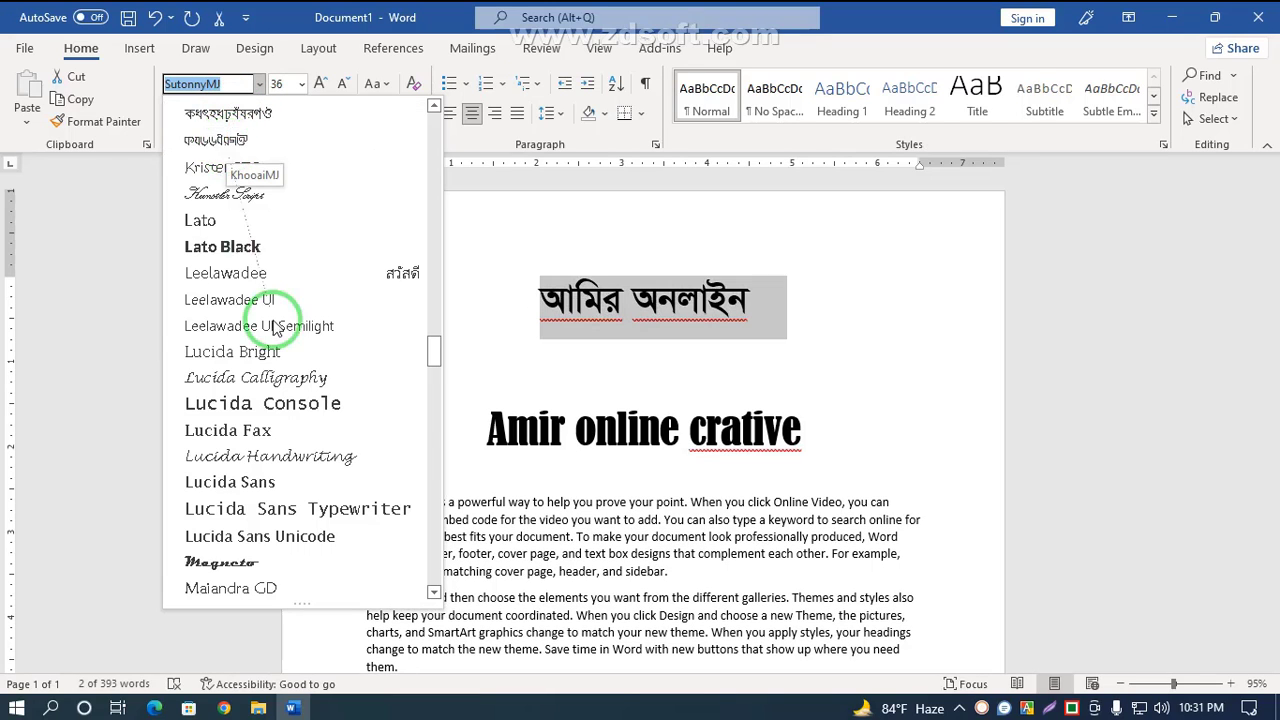
pyautogui.scroll(-15, 280, 386)
pyautogui.scroll(-20, 266, 481)
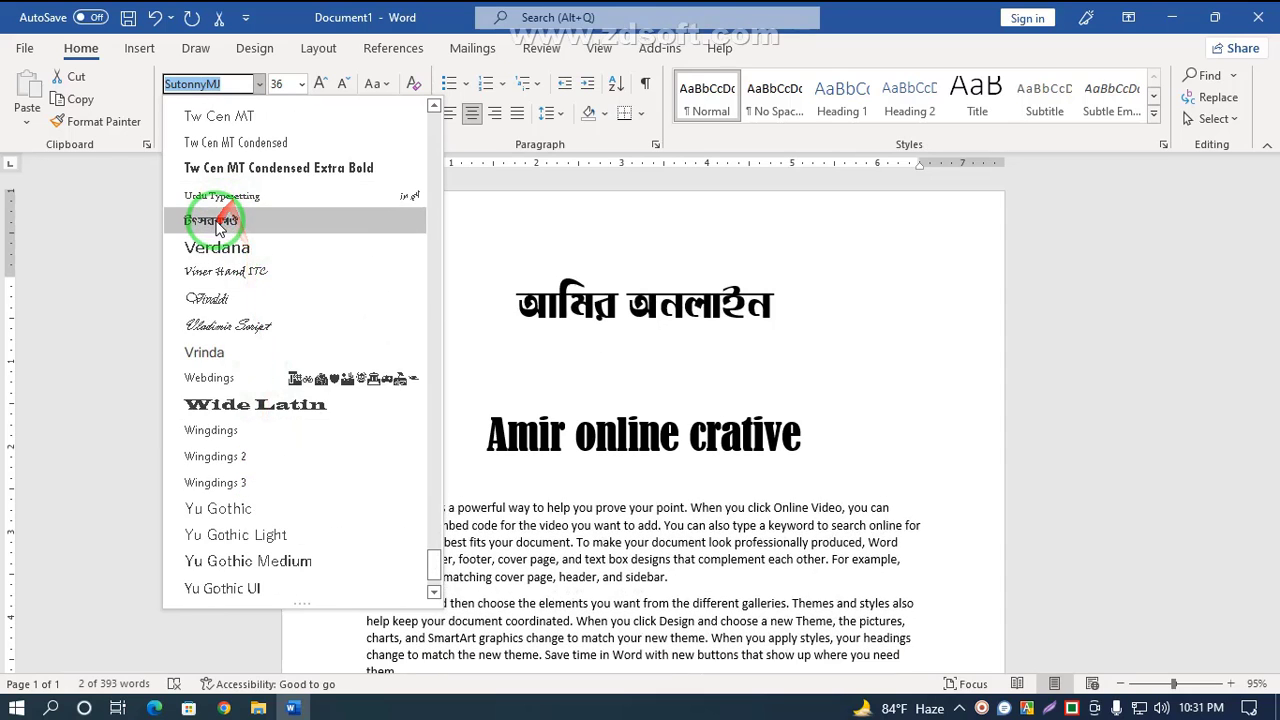
pyautogui.scroll(1, 216, 227)
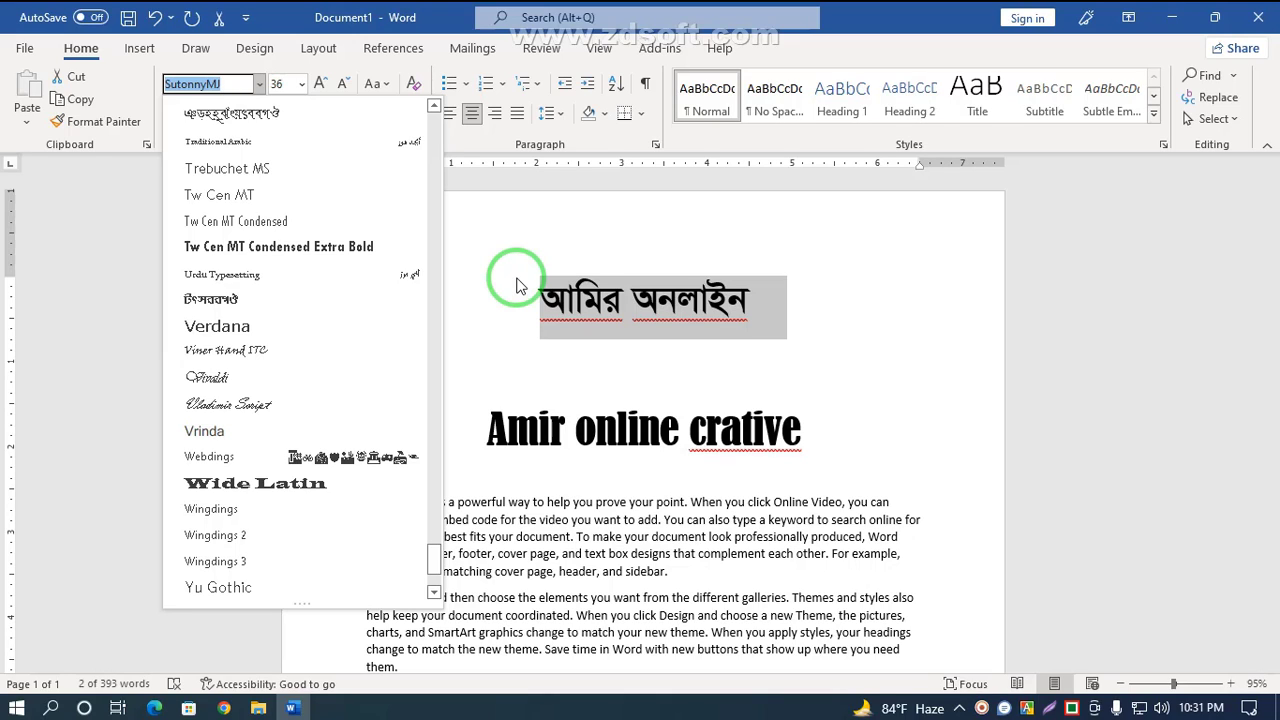
pyautogui.scroll(-2, 270, 507)
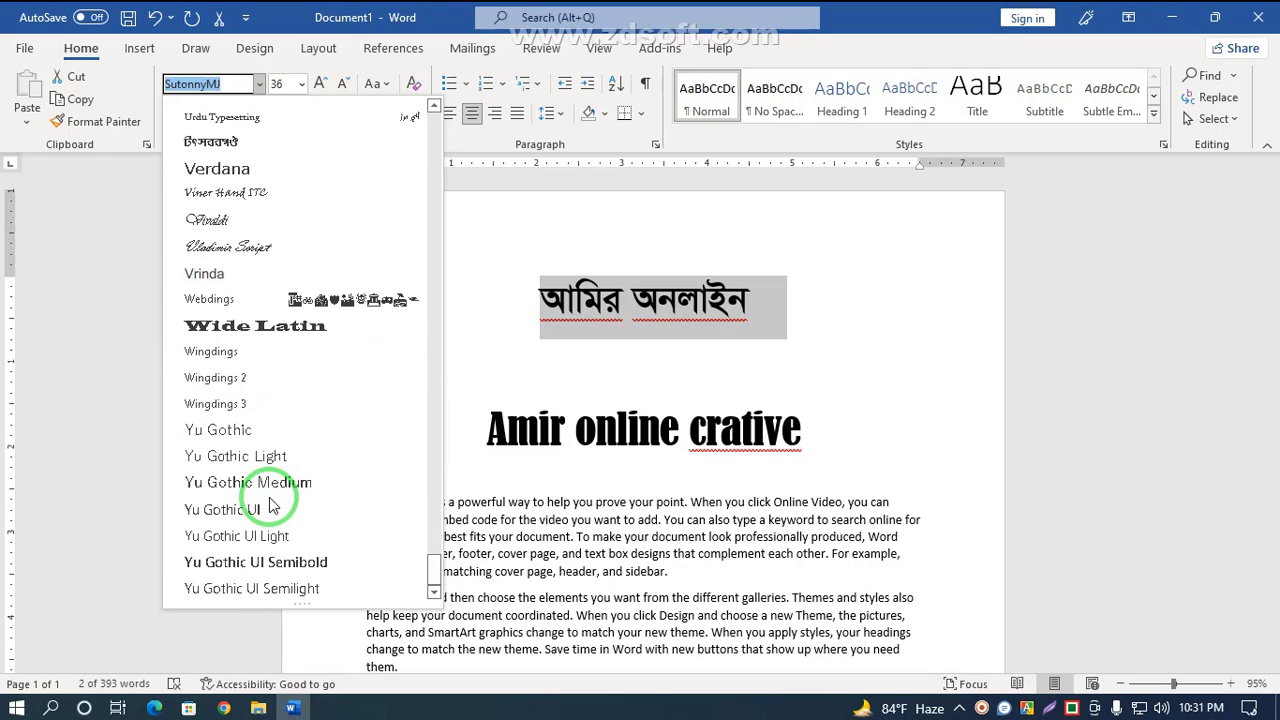
pyautogui.scroll(10, 270, 507)
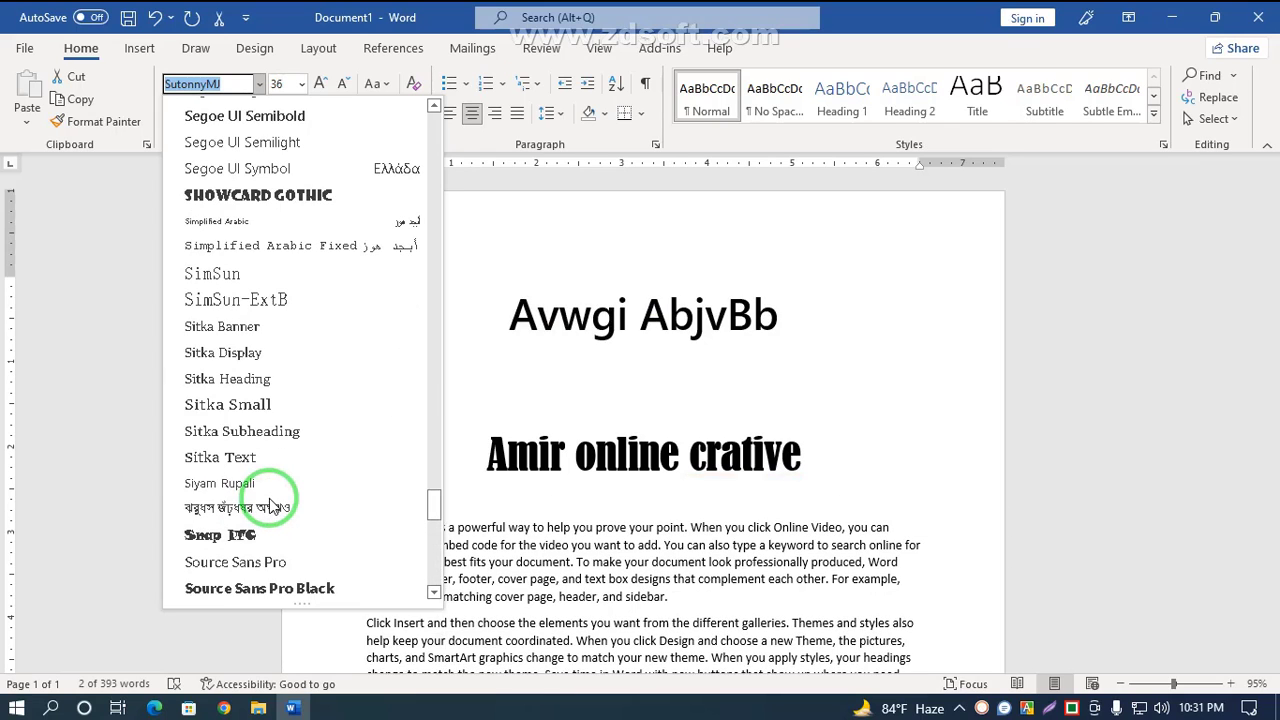
pyautogui.click(868, 377)
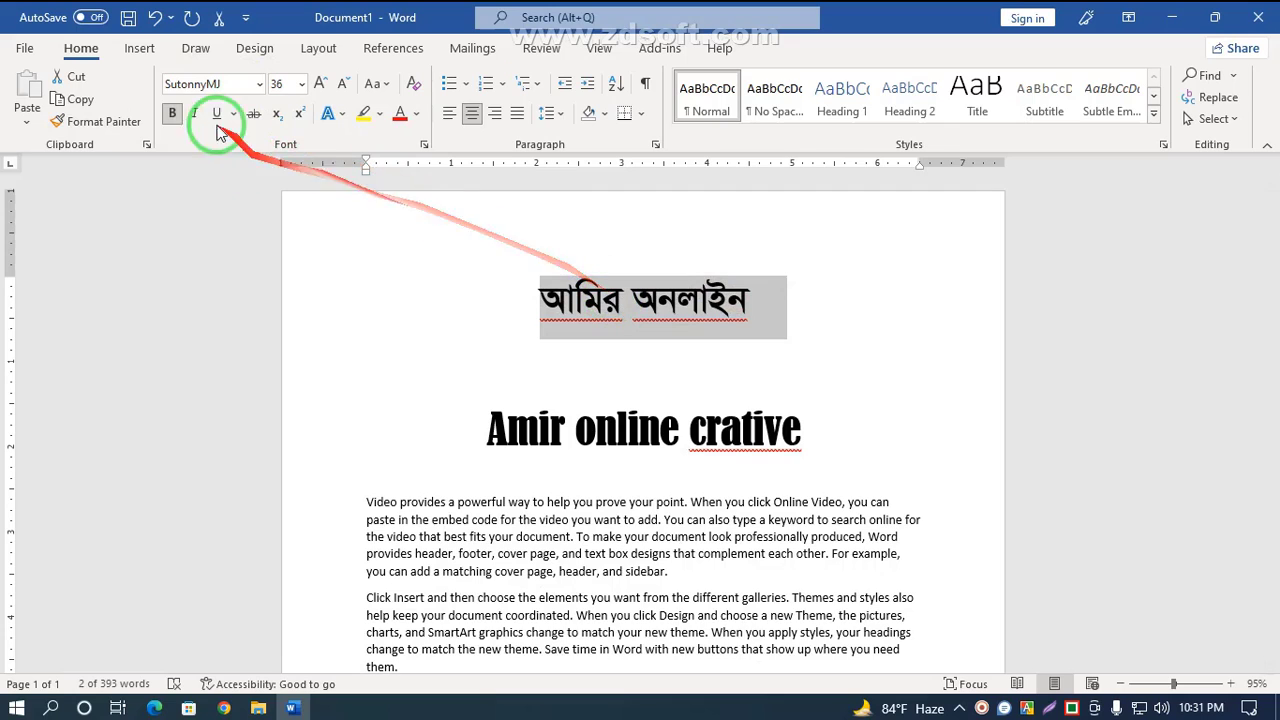
# Step: Toggle bold on the selected Bengali heading
pyautogui.scroll(-2, 286, 263)
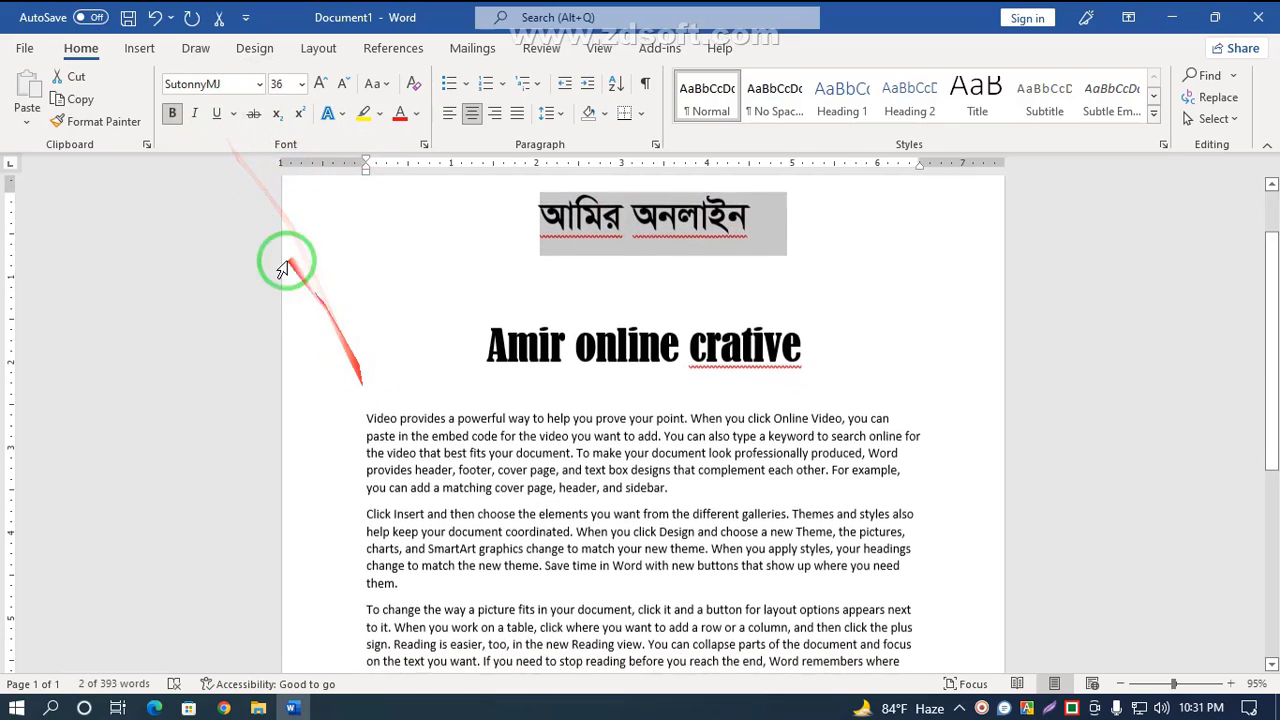
pyautogui.click(173, 114)
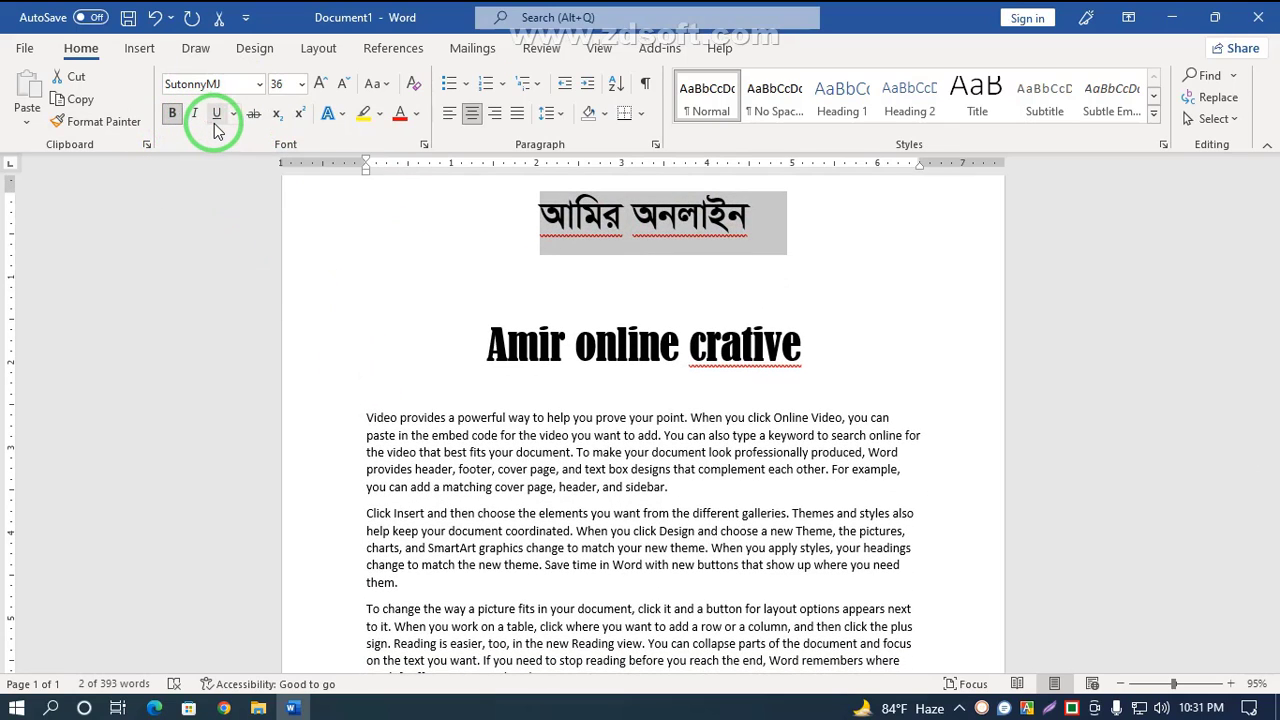
# Step: Make the first line of the body text bold and italic
pyautogui.moveTo(367, 418); pyautogui.dragTo(883, 418)
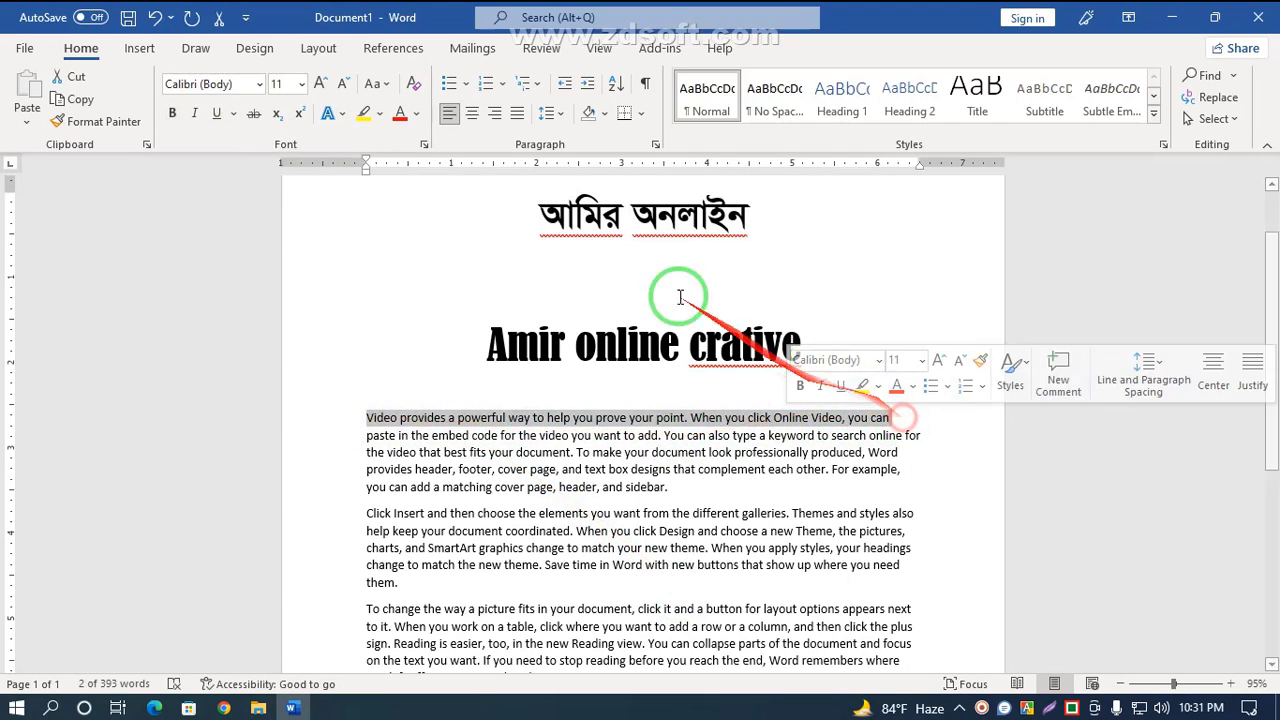
pyautogui.click(173, 116)
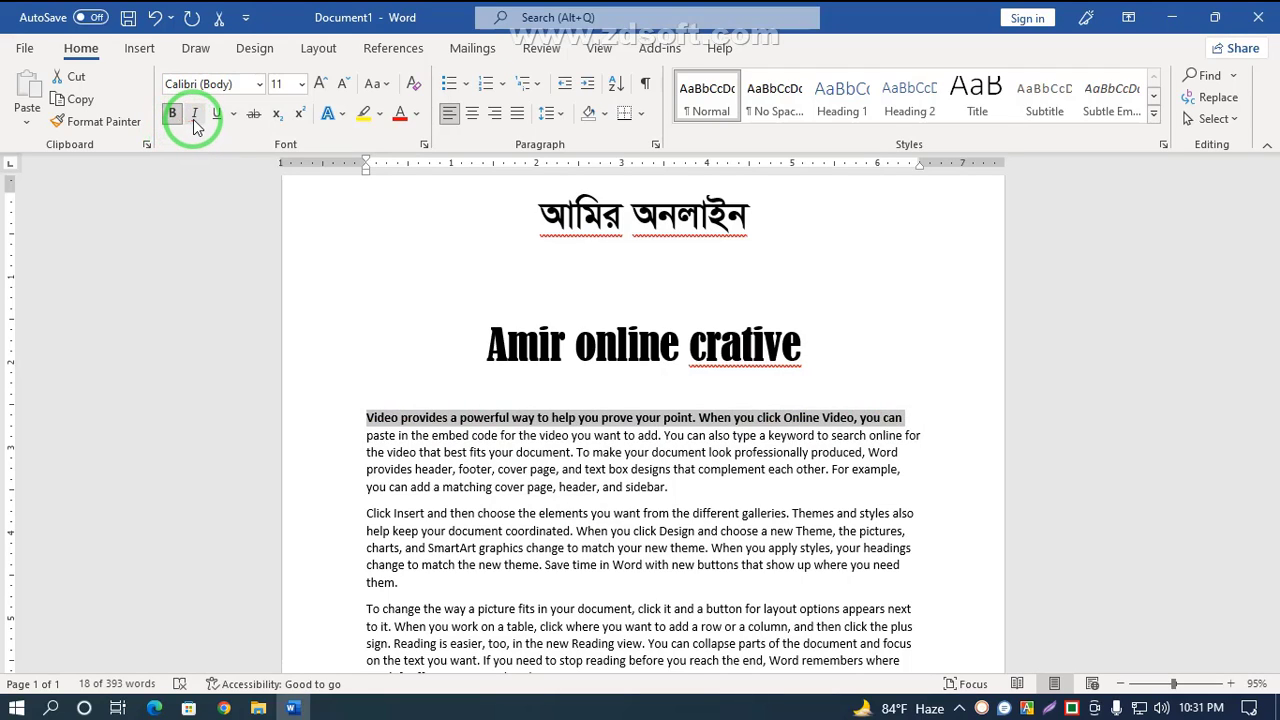
pyautogui.click(195, 116)
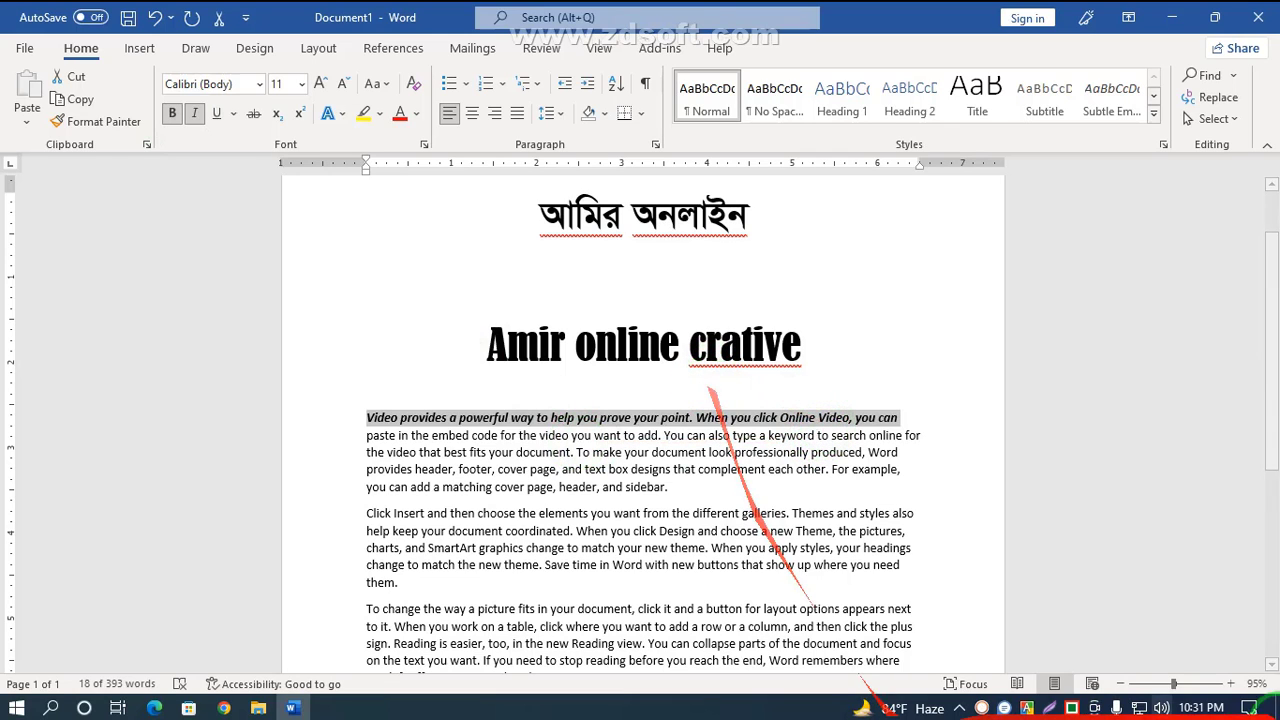
# Step: Zoom in on the page, reselect the first body line and remove its bold formatting
pyautogui.click(1188, 684)
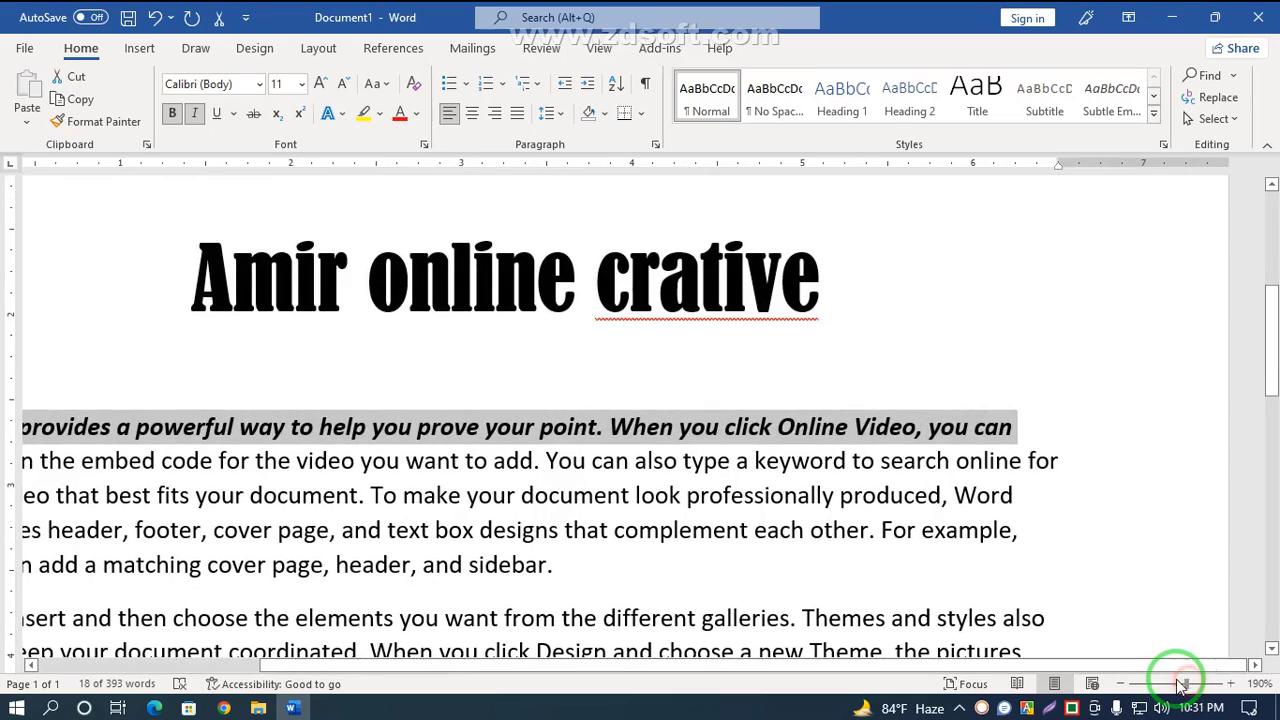
pyautogui.click(1178, 684)
pyautogui.click(980, 440)
pyautogui.moveTo(970, 423); pyautogui.dragTo(161, 386)
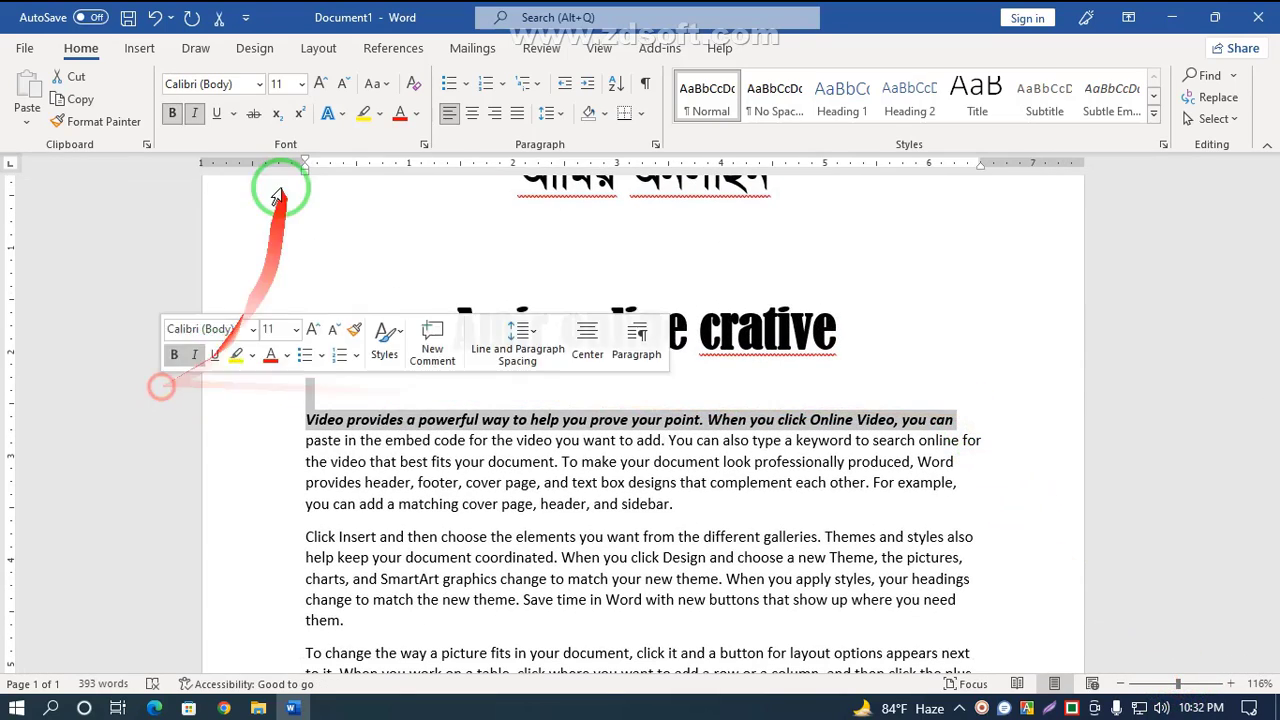
pyautogui.click(171, 116)
pyautogui.click(172, 116)
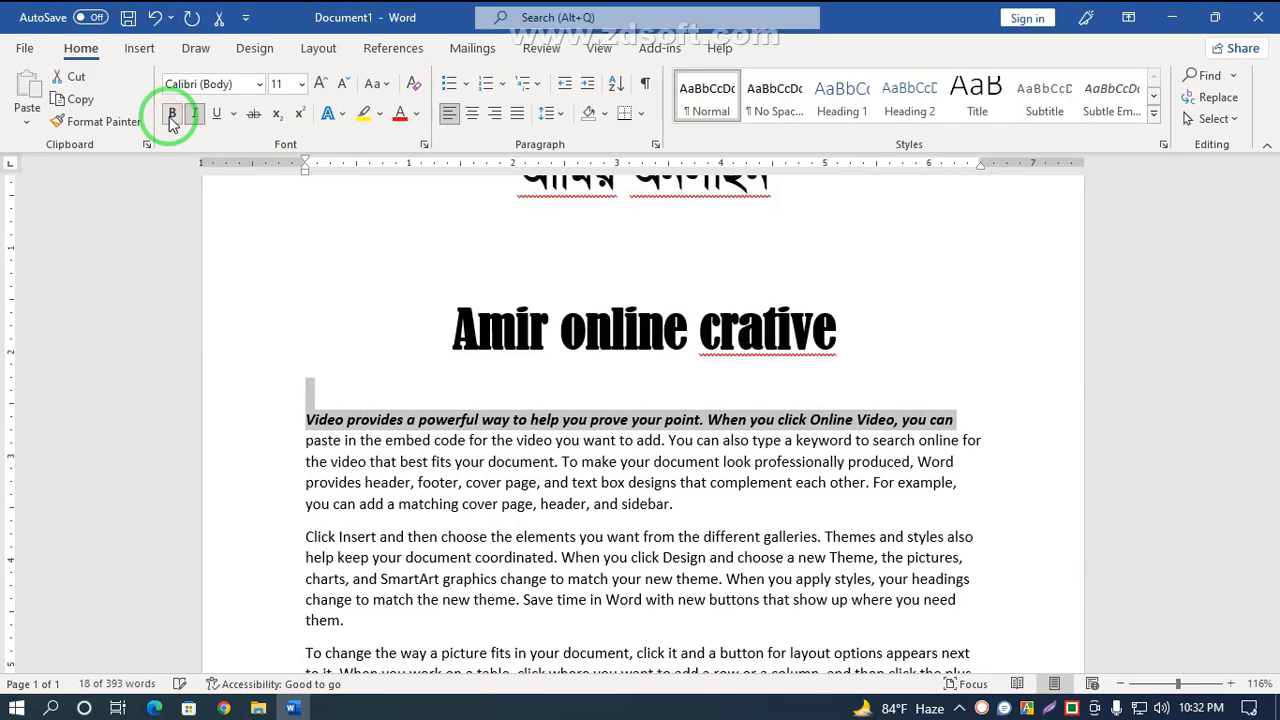
pyautogui.click(172, 116)
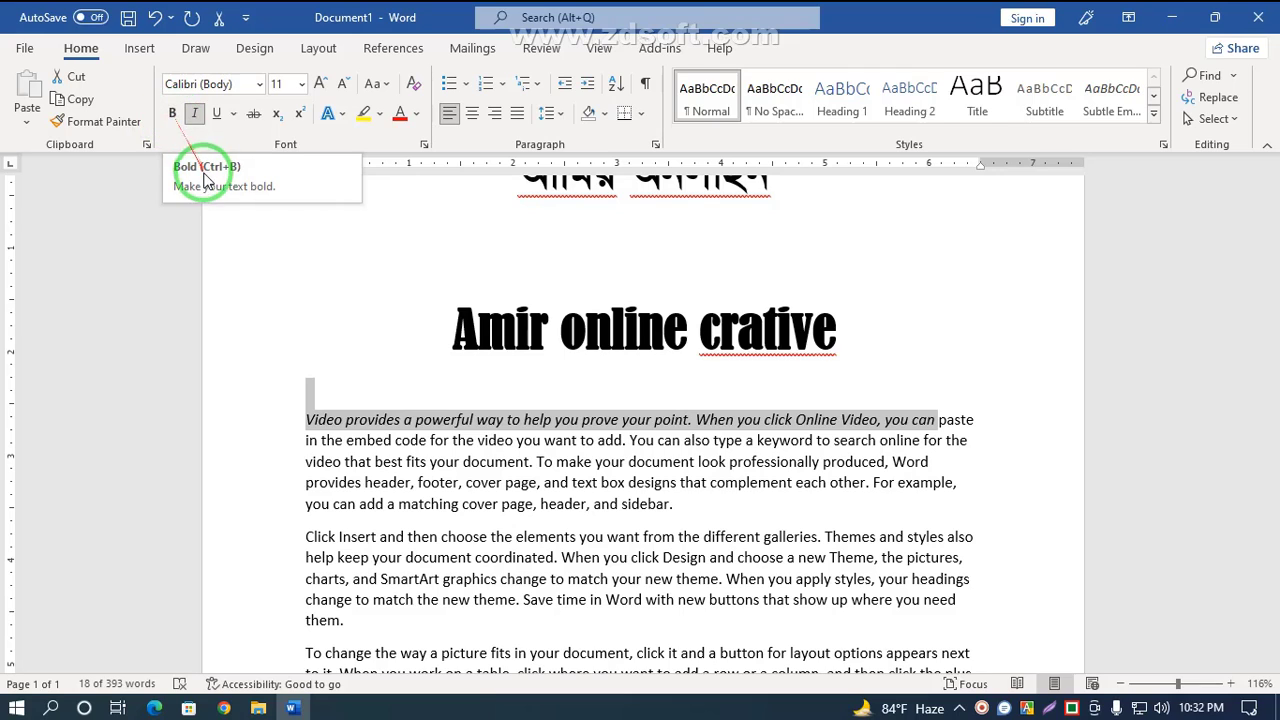
# Step: Make the first body line through the word 'paste' bold, italic and underlined
pyautogui.click(372, 313)
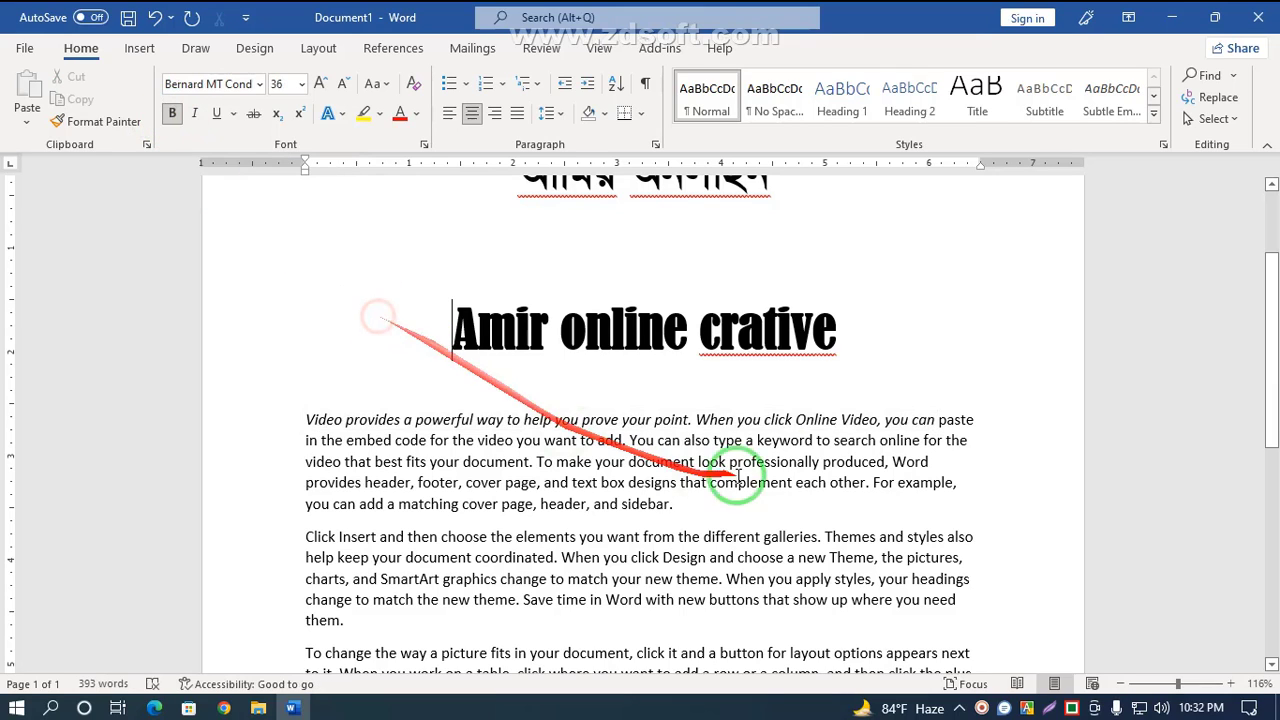
pyautogui.moveTo(978, 420); pyautogui.dragTo(309, 420)
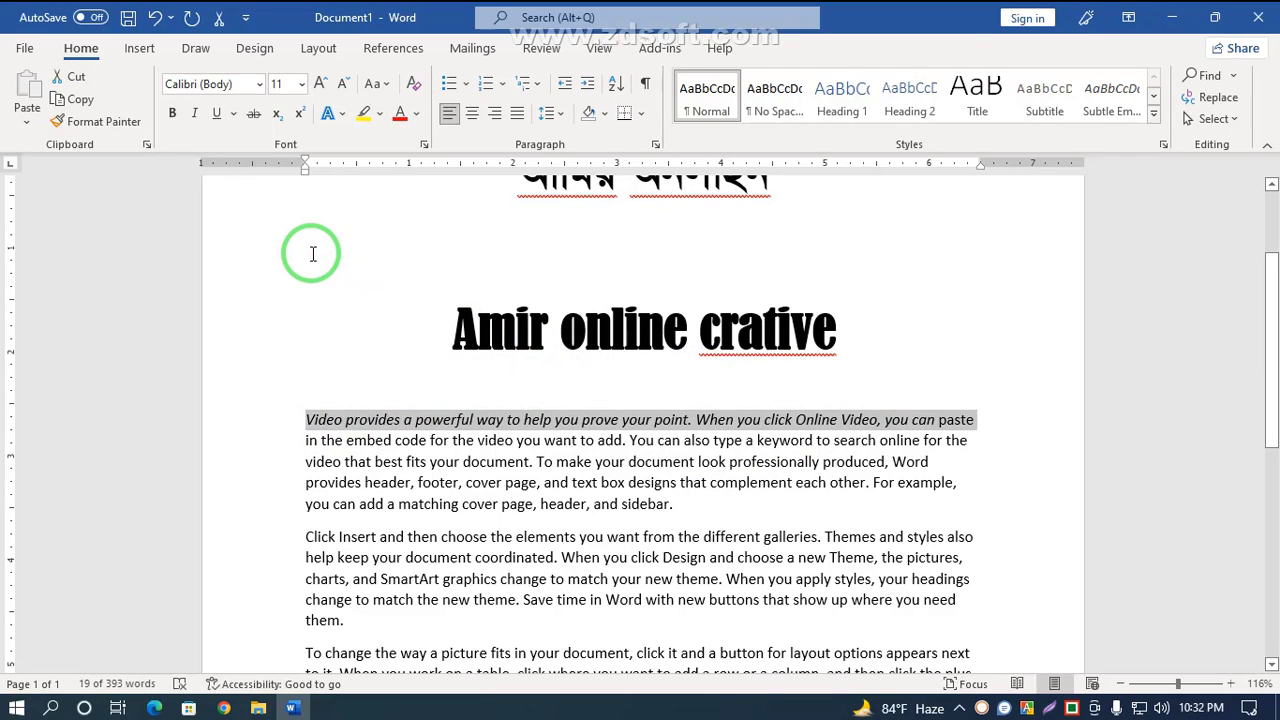
pyautogui.hotkey('ctrl', 'b')
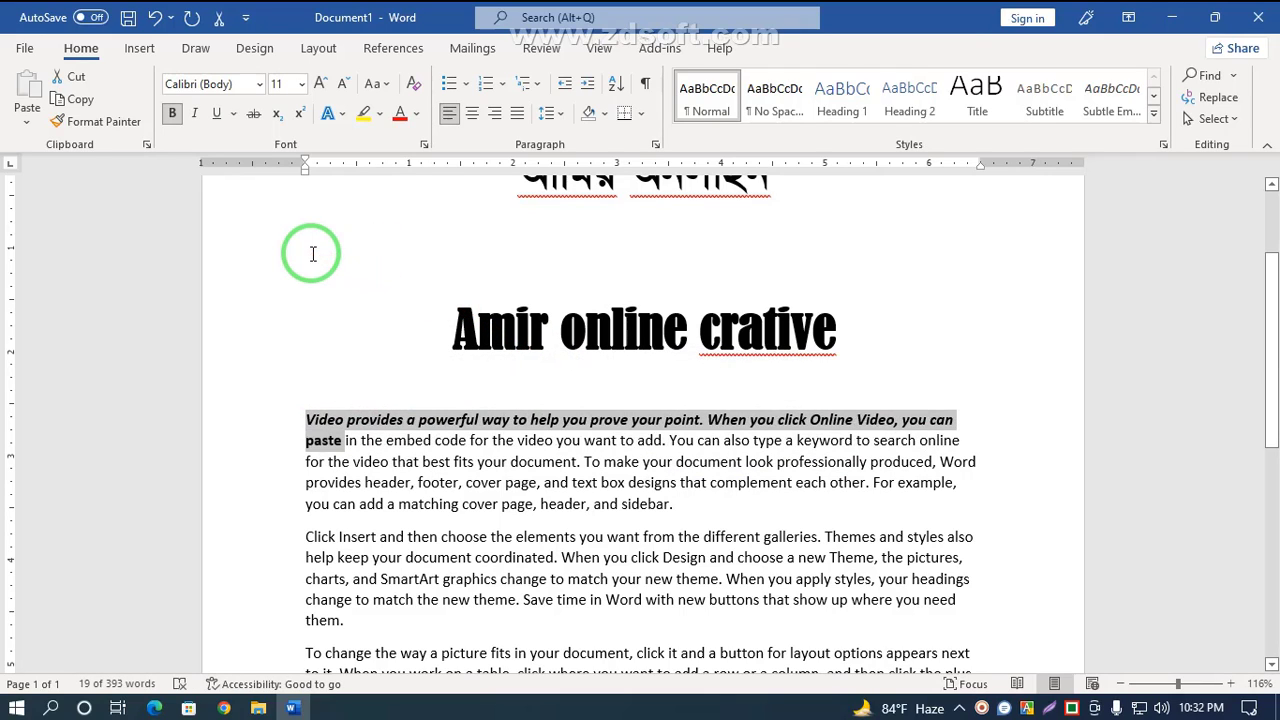
pyautogui.click(194, 113)
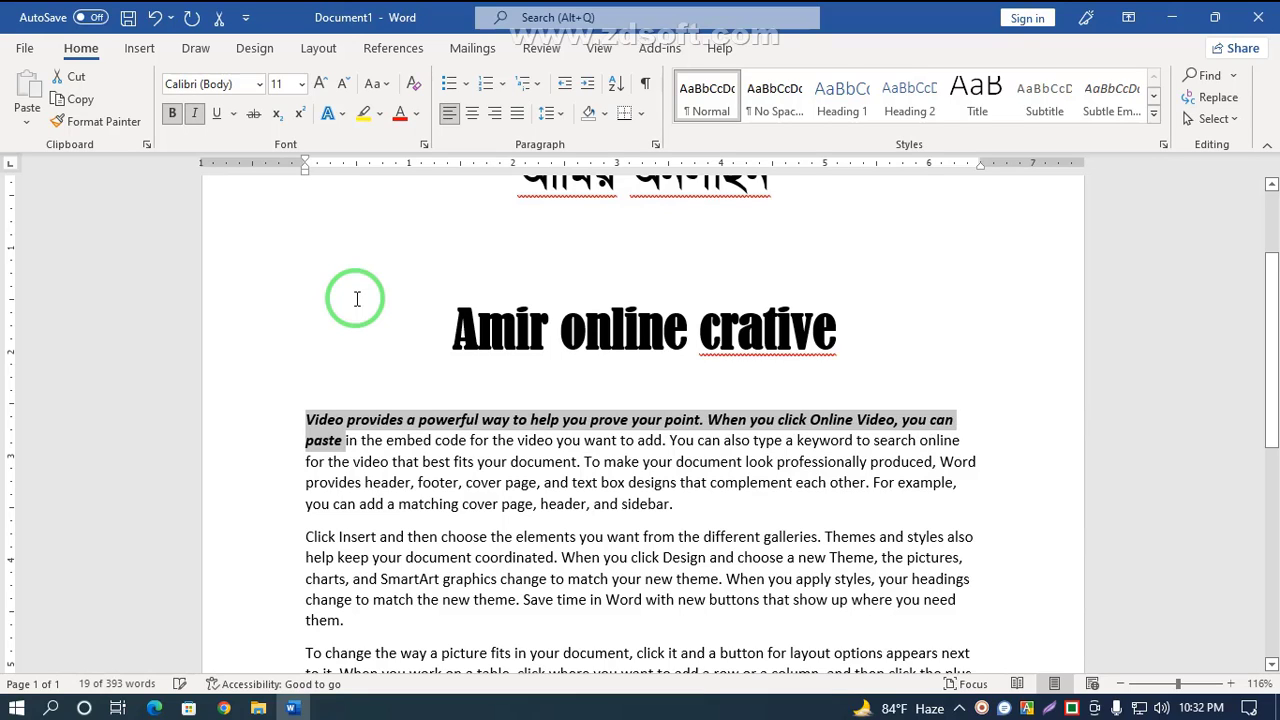
pyautogui.hotkey('ctrl', 'i')
pyautogui.hotkey('ctrl', 'i')
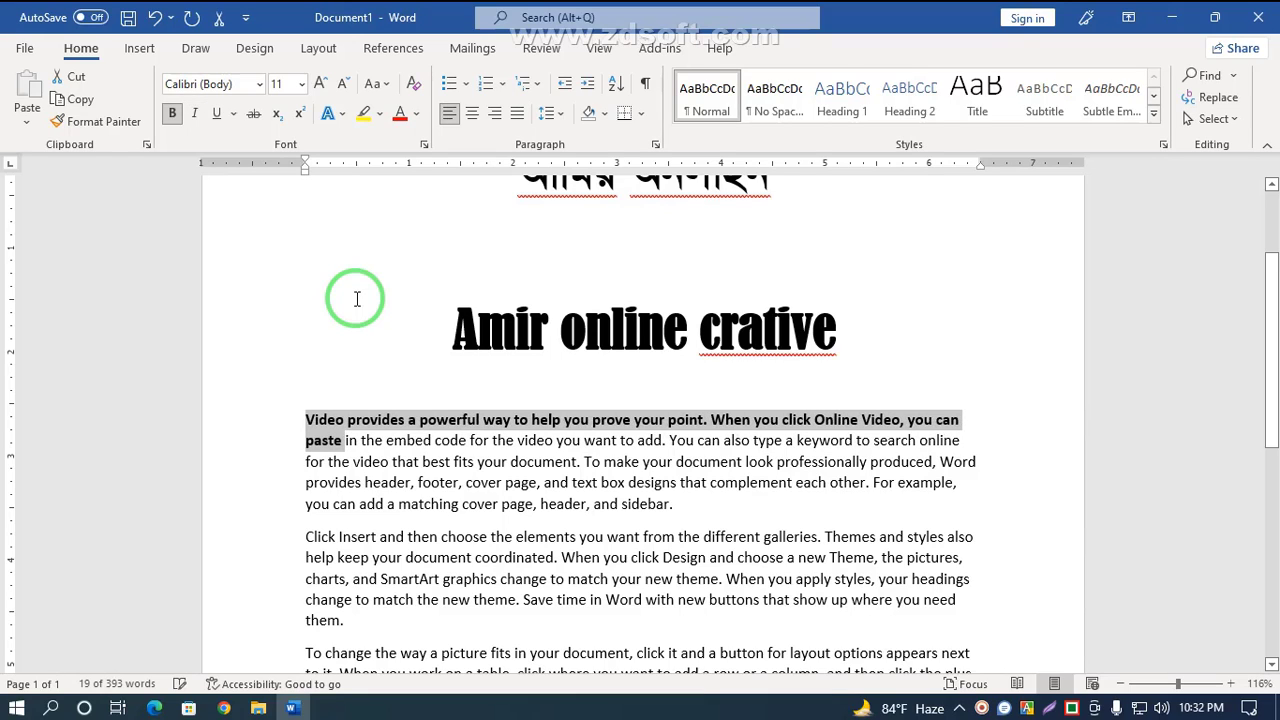
pyautogui.click(220, 114)
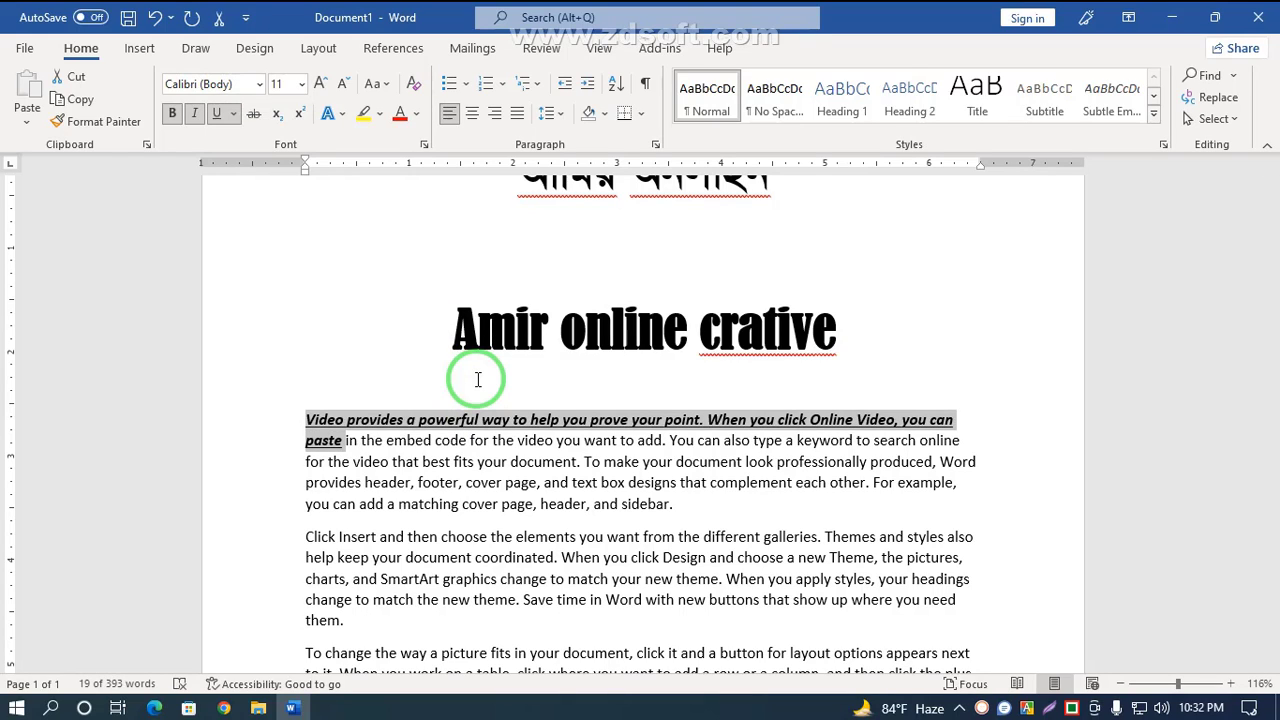
pyautogui.hotkey('ctrl', 'u')
pyautogui.hotkey('ctrl', 'u')
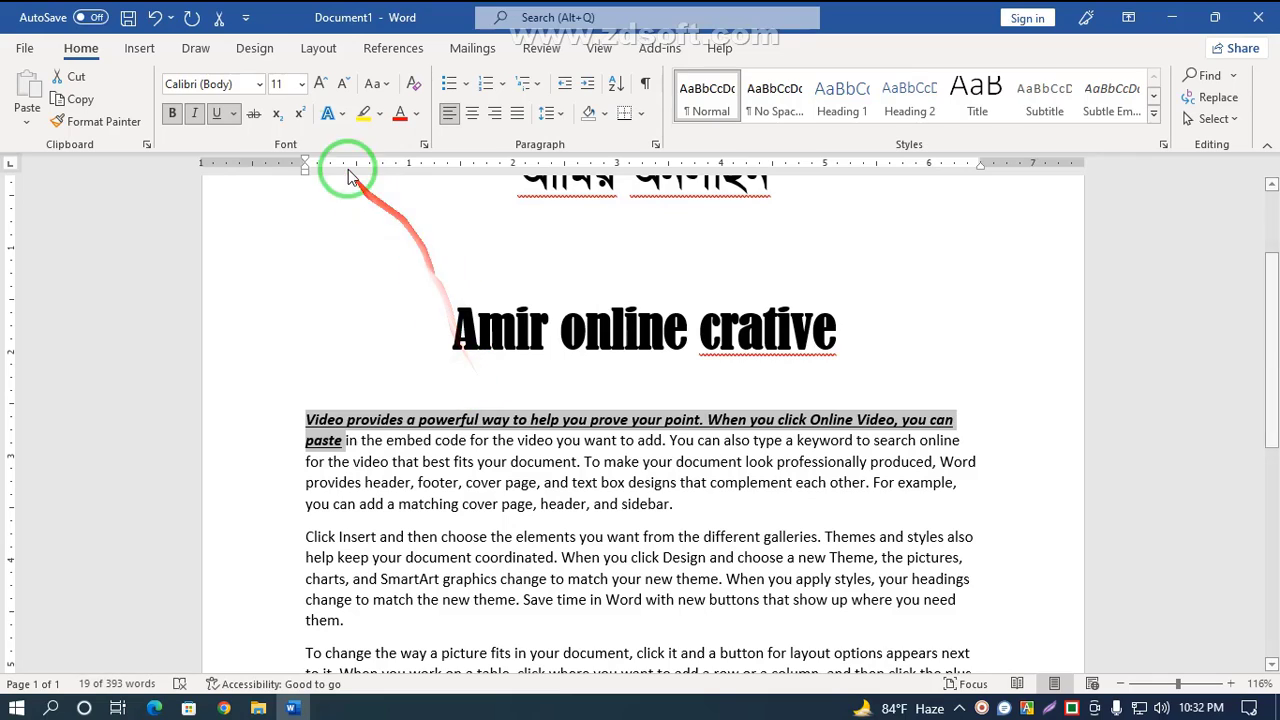
pyautogui.click(390, 322)
pyautogui.click(301, 84)
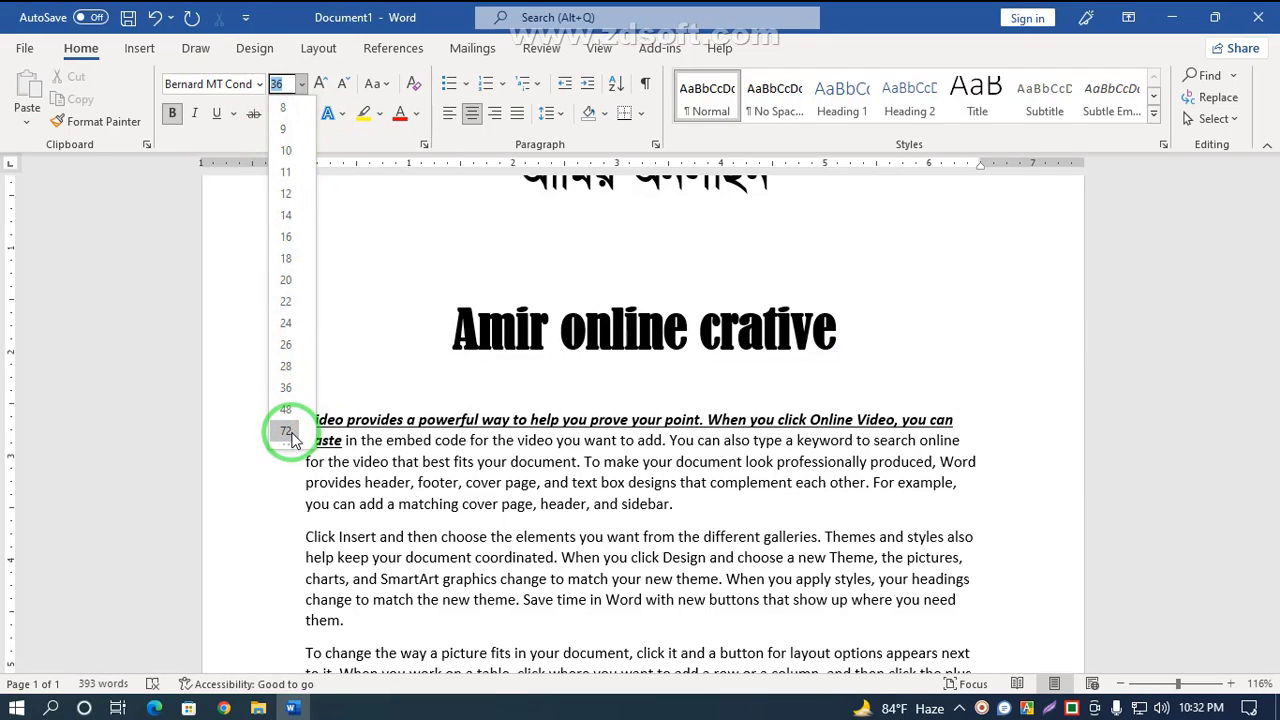
pyautogui.click(510, 440)
# Step: Select the English title 'Amir online crative' and set its font size to 21
pyautogui.moveTo(757, 351); pyautogui.dragTo(443, 323)
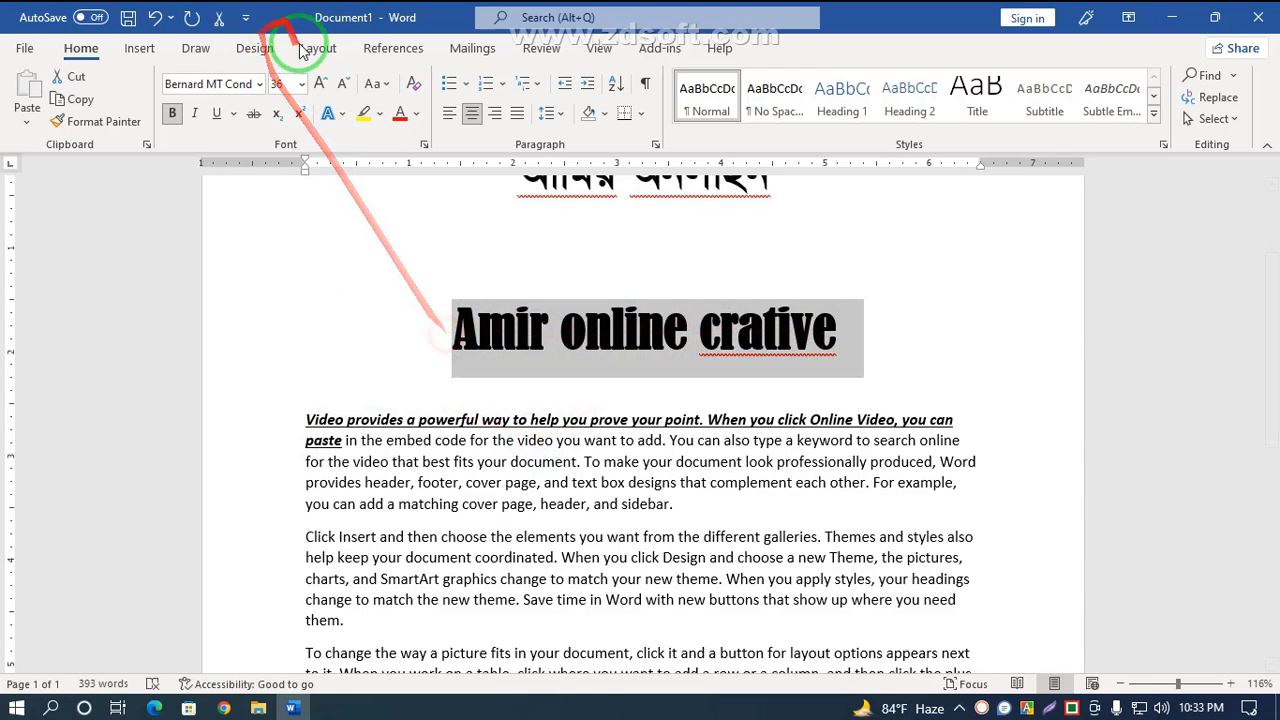
pyautogui.click(301, 84)
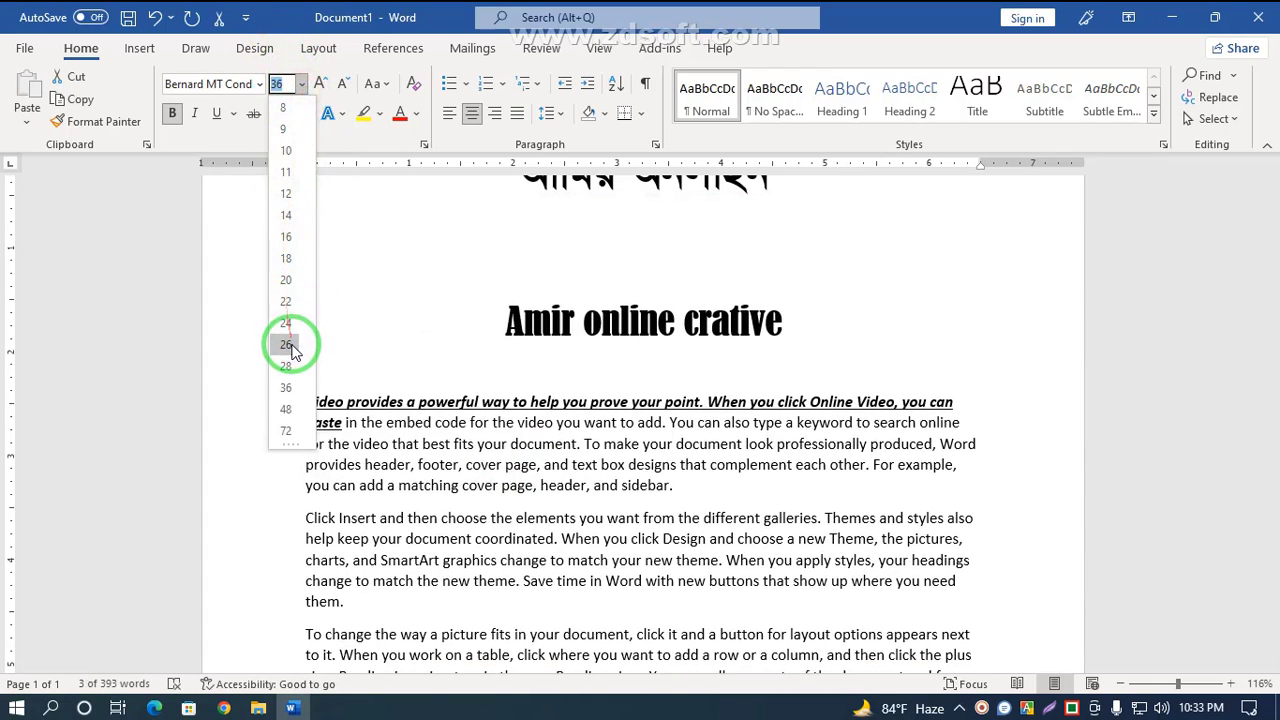
pyautogui.click(377, 235)
pyautogui.click(280, 86)
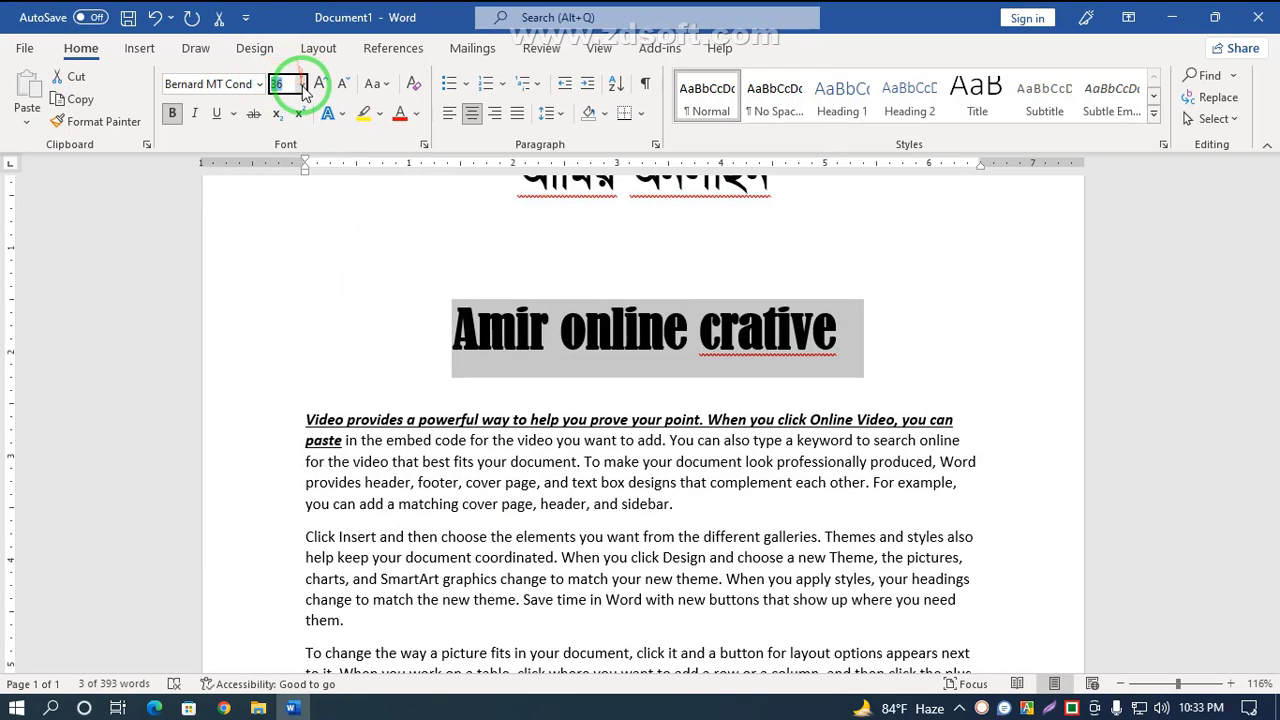
pyautogui.click(300, 85)
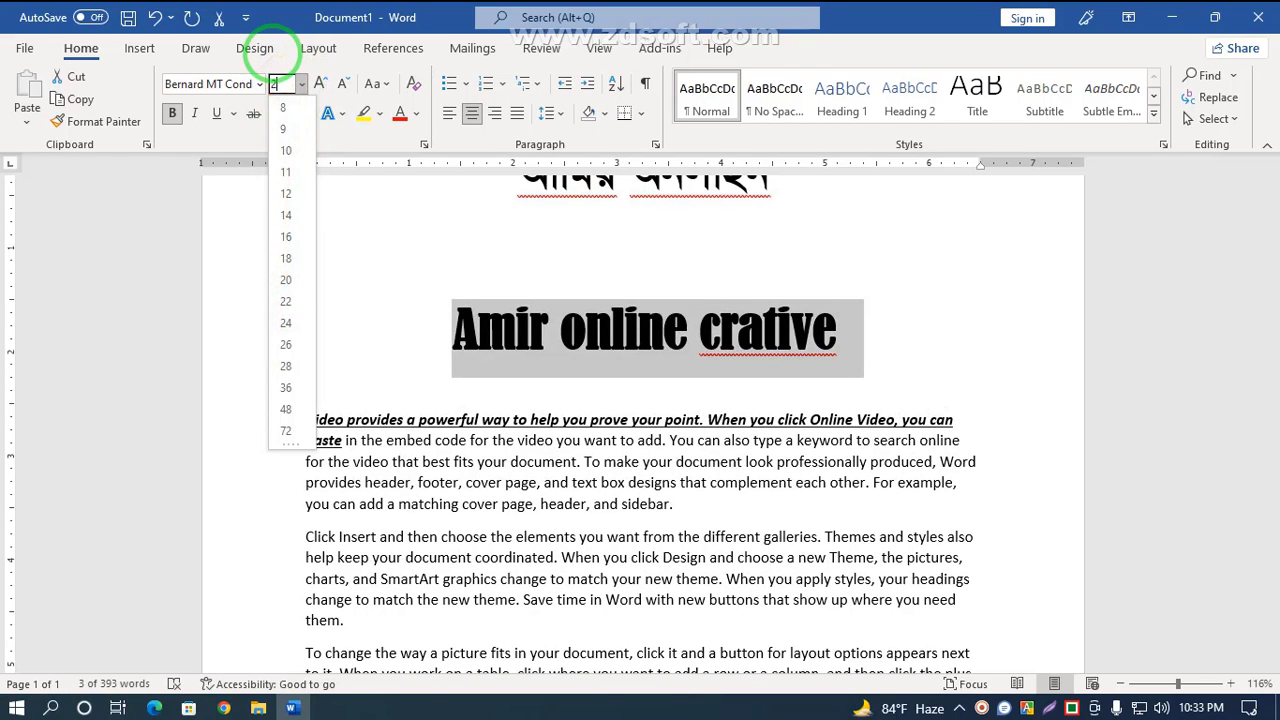
pyautogui.press('Return')
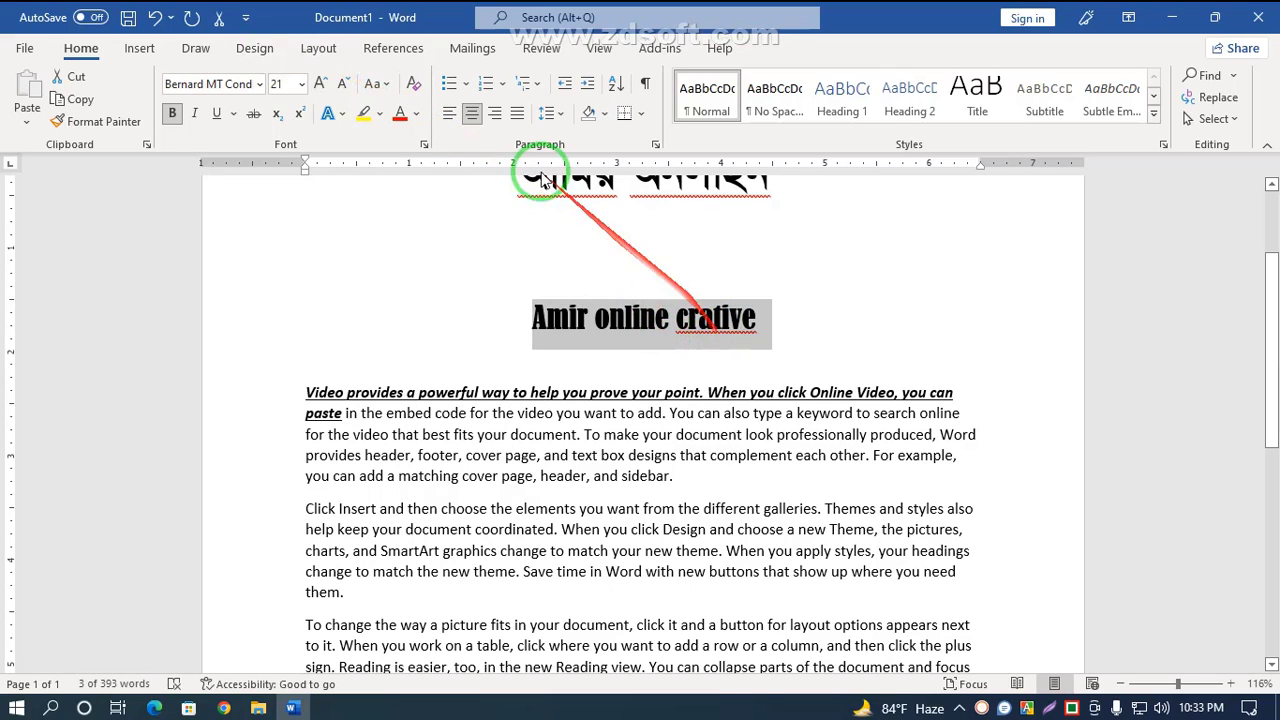
# Step: Decrease the English title's font size to 20
pyautogui.click(302, 85)
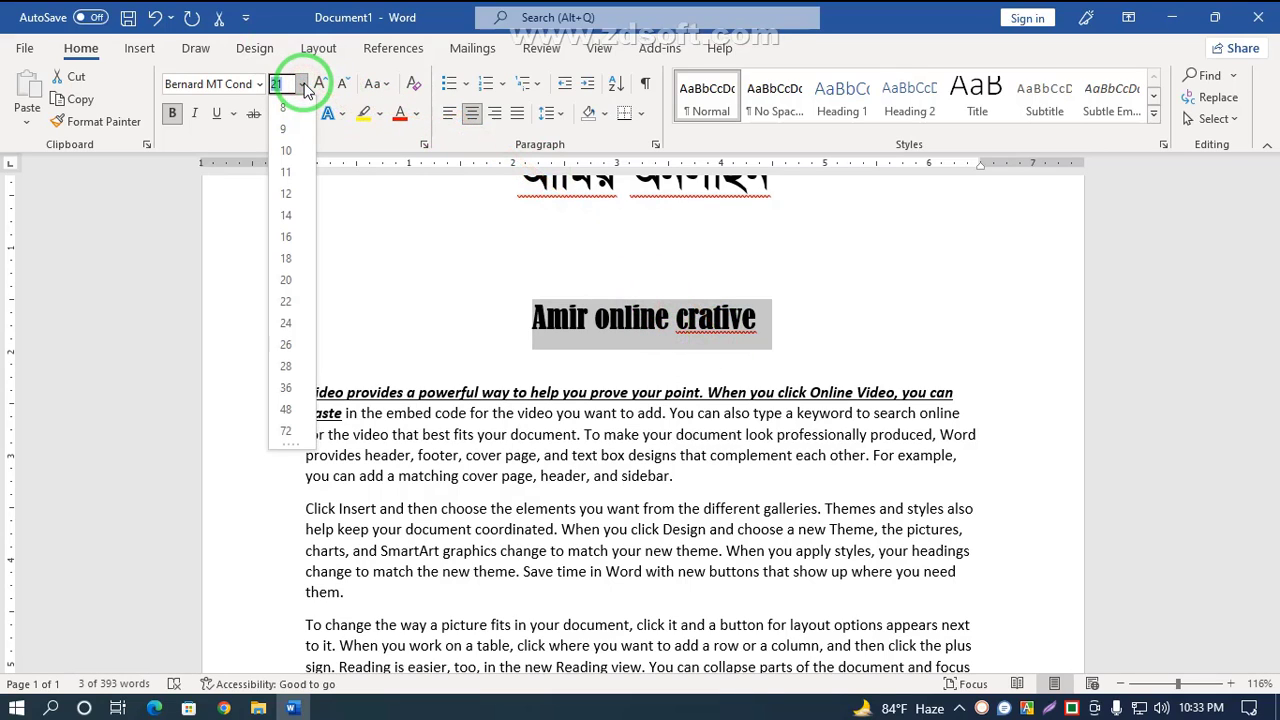
pyautogui.click(432, 306)
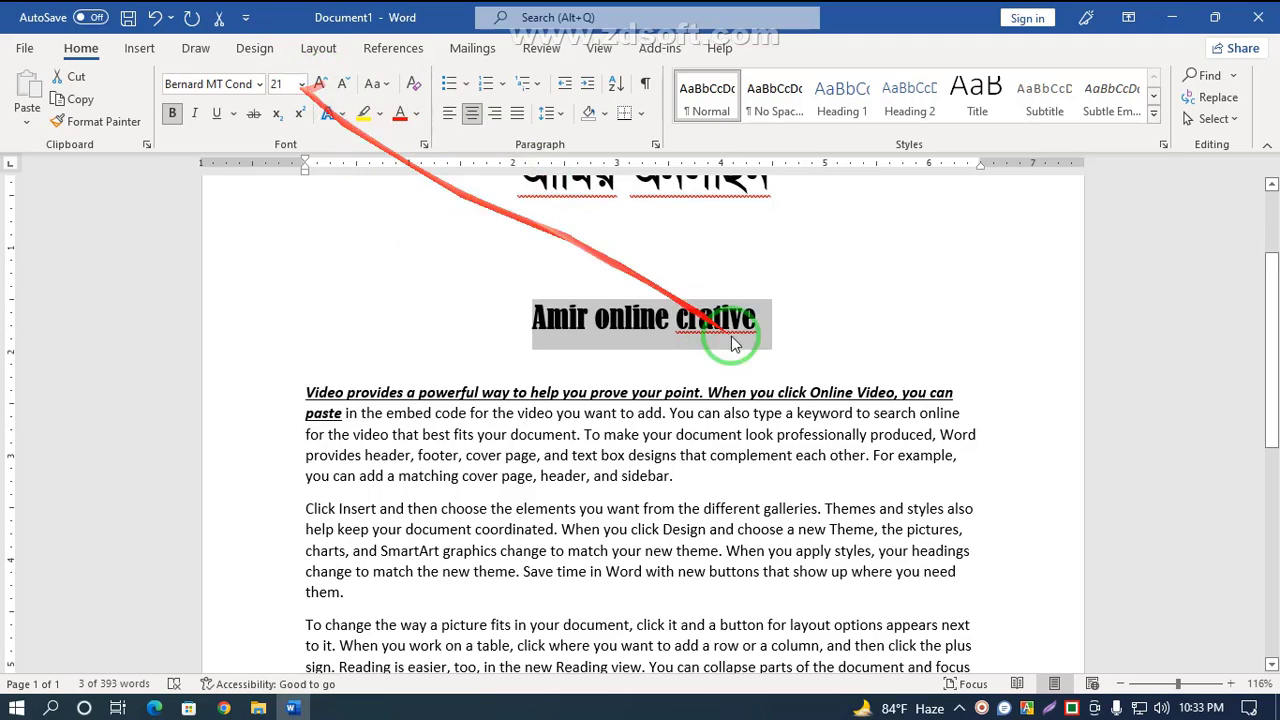
pyautogui.click(344, 86)
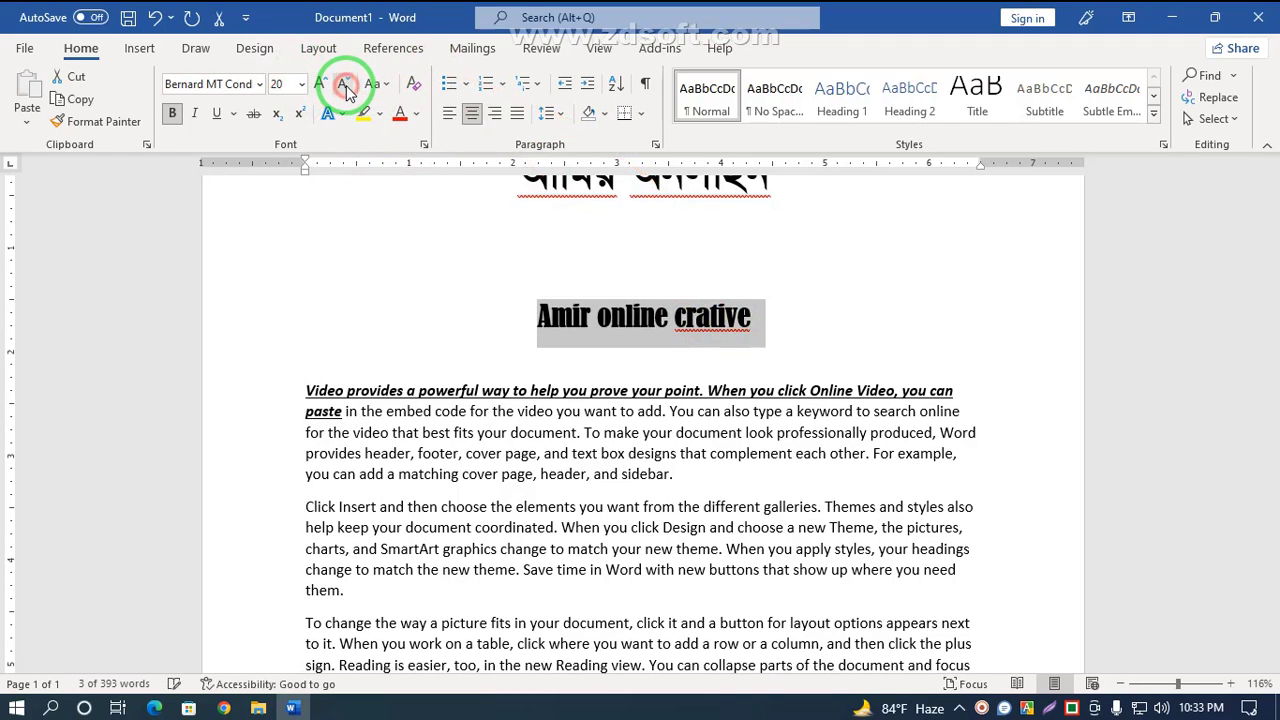
# Step: Decrease the English title's font size step by step down to 10
pyautogui.click(344, 86)
pyautogui.click(344, 86)
pyautogui.click(344, 86)
pyautogui.click(344, 86)
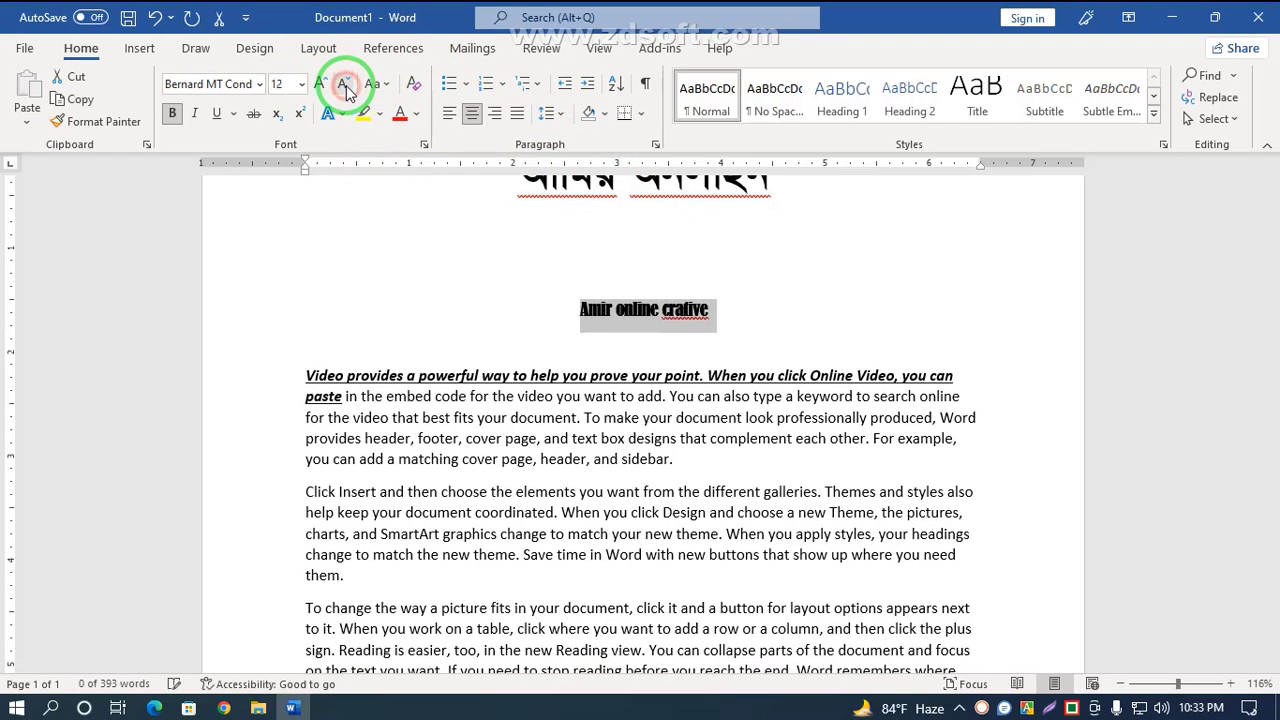
pyautogui.click(344, 86)
pyautogui.click(344, 86)
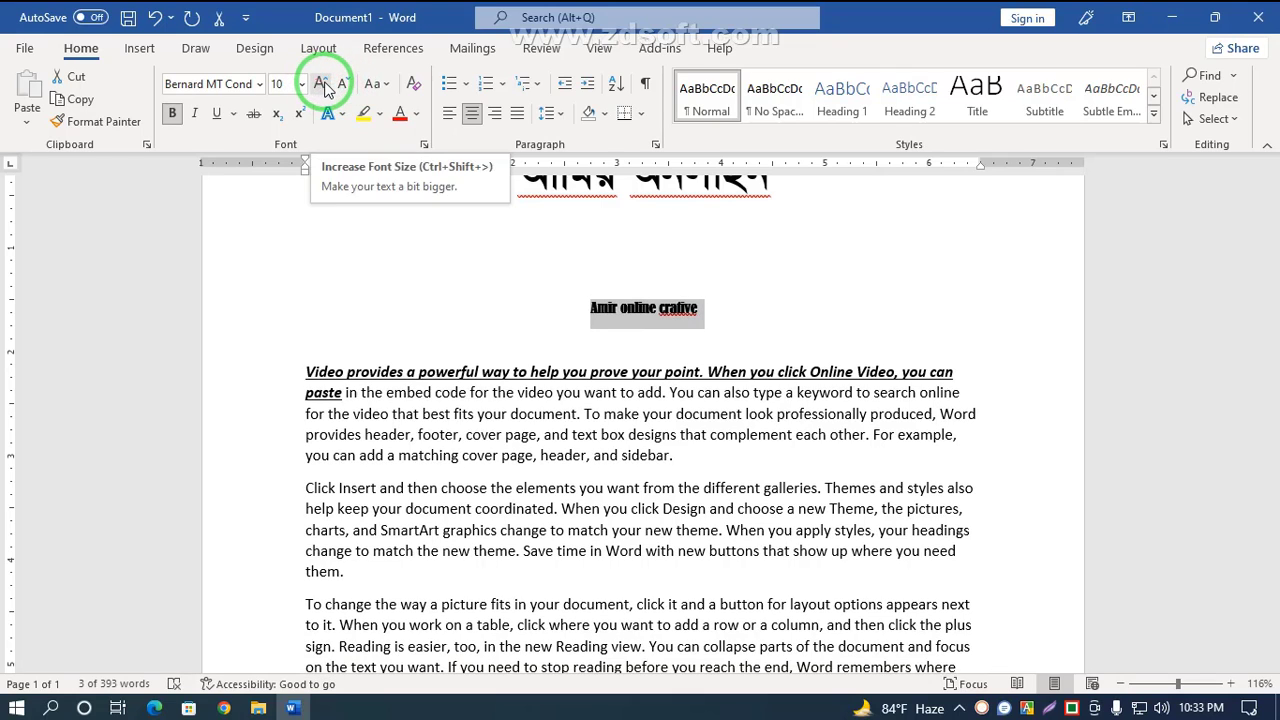
# Step: Grow the English title's font size step by step up to 26
pyautogui.click(320, 85)
pyautogui.click(320, 85)
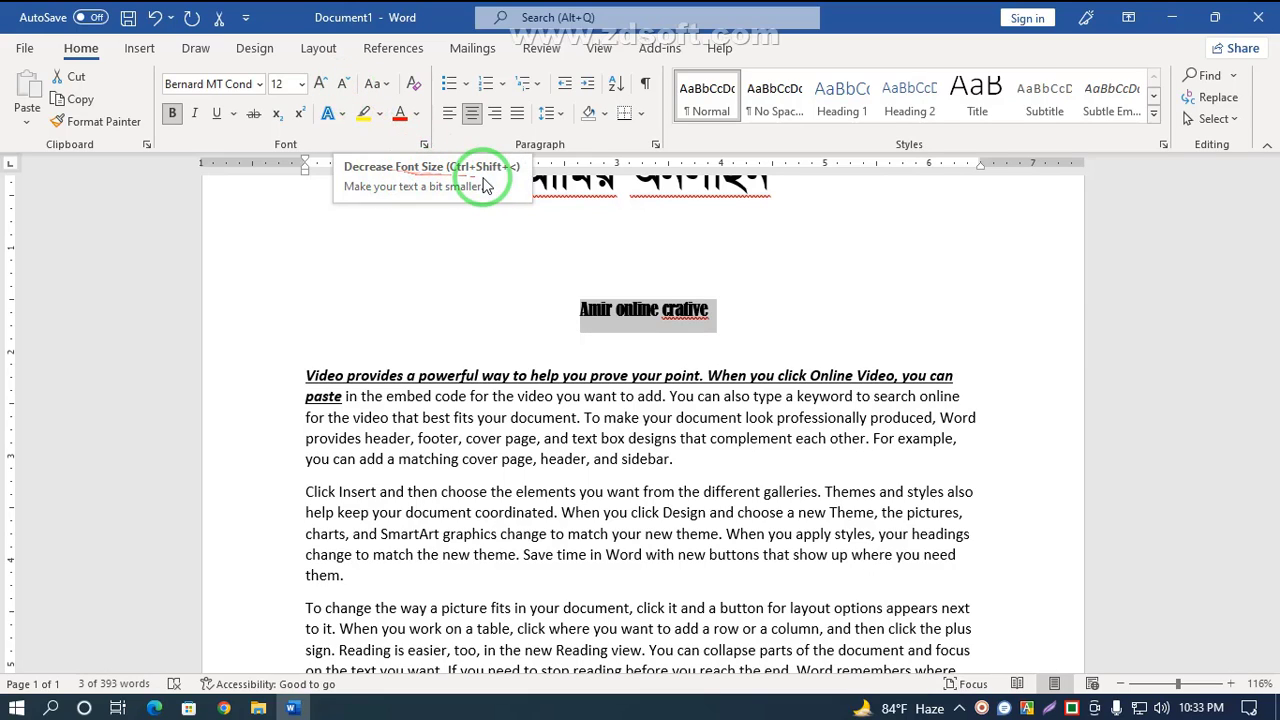
pyautogui.click(321, 83)
pyautogui.click(321, 83)
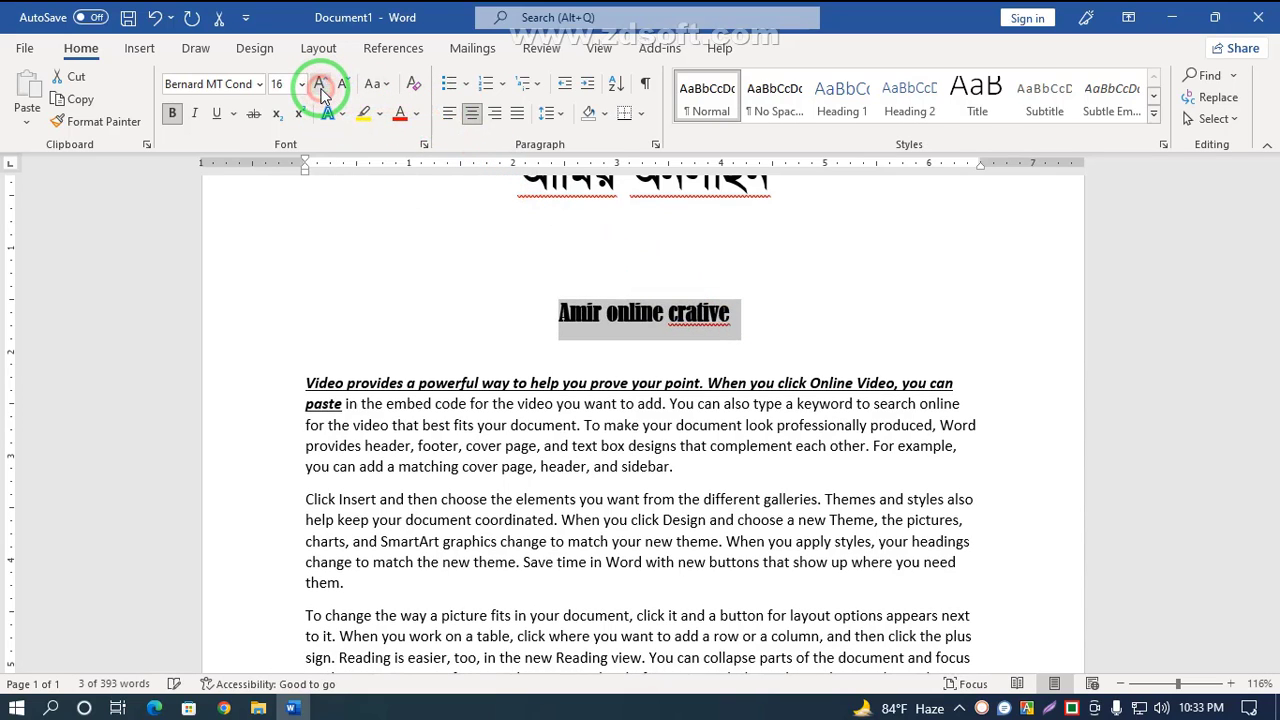
pyautogui.click(321, 83)
pyautogui.click(321, 83)
pyautogui.click(321, 83)
pyautogui.click(321, 83)
pyautogui.click(343, 85)
pyautogui.click(343, 85)
pyautogui.click(343, 85)
pyautogui.click(343, 85)
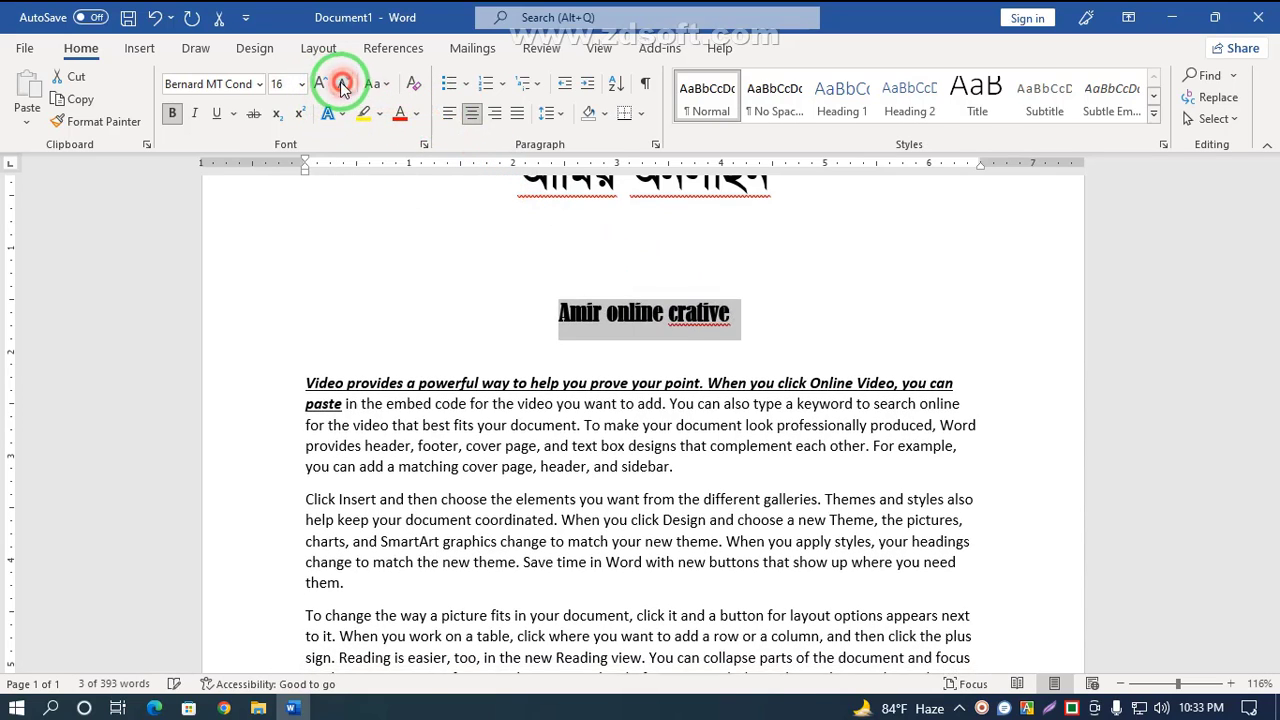
pyautogui.click(320, 82)
pyautogui.click(320, 82)
pyautogui.click(320, 82)
pyautogui.click(320, 82)
pyautogui.click(321, 83)
pyautogui.click(343, 83)
pyautogui.click(343, 83)
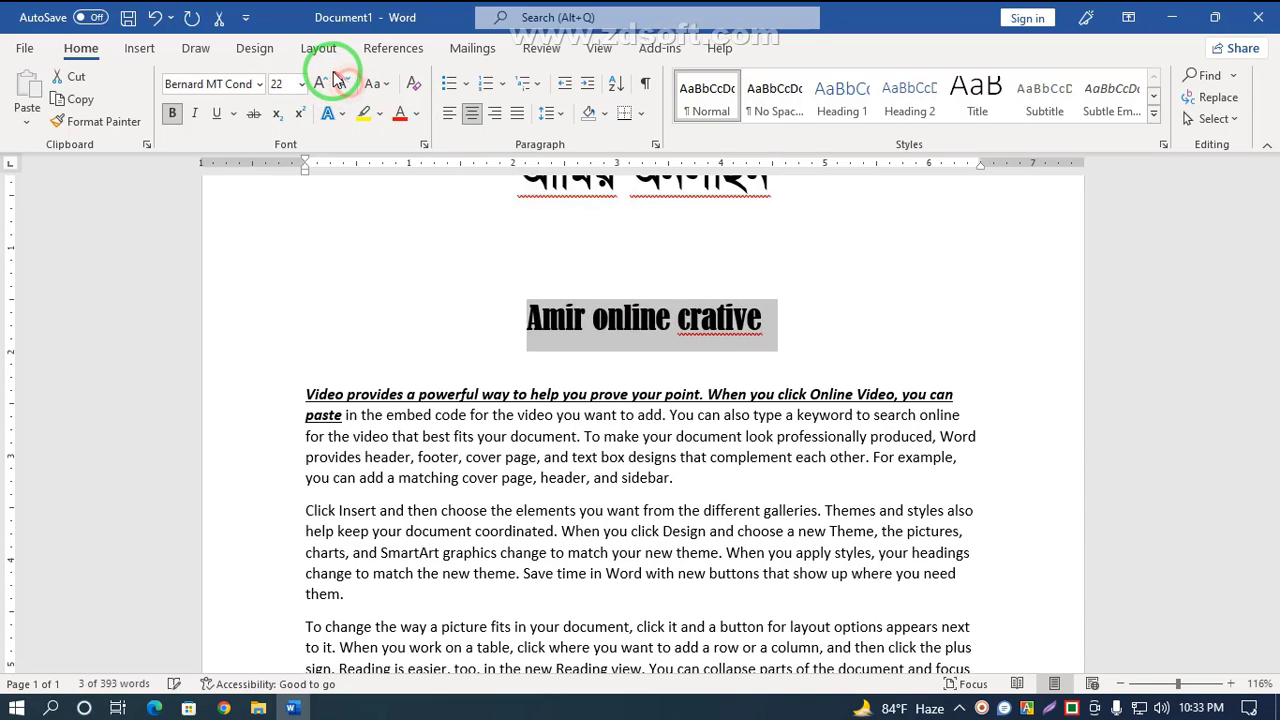
pyautogui.click(321, 83)
pyautogui.click(321, 83)
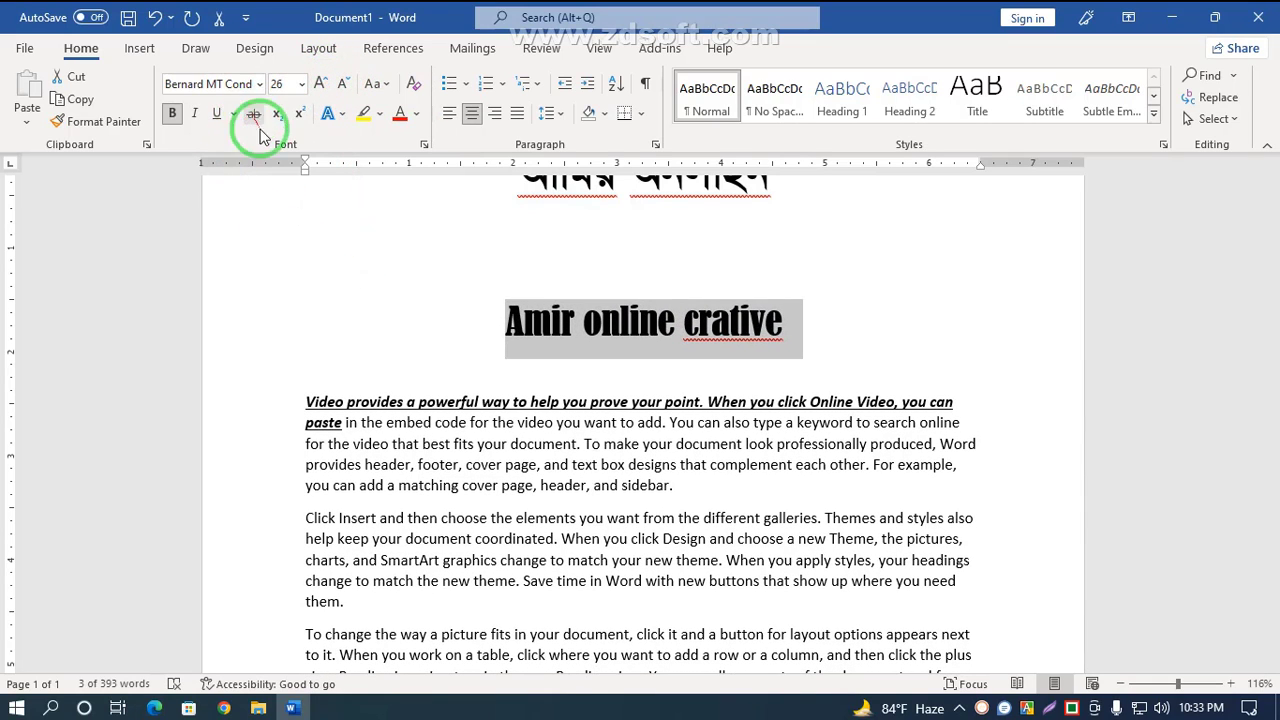
# Step: Strike through the first paragraph's last line 'you can add a matching cover page, header, and sidebar.'
pyautogui.click(288, 188)
pyautogui.moveTo(306, 484); pyautogui.dragTo(672, 485)
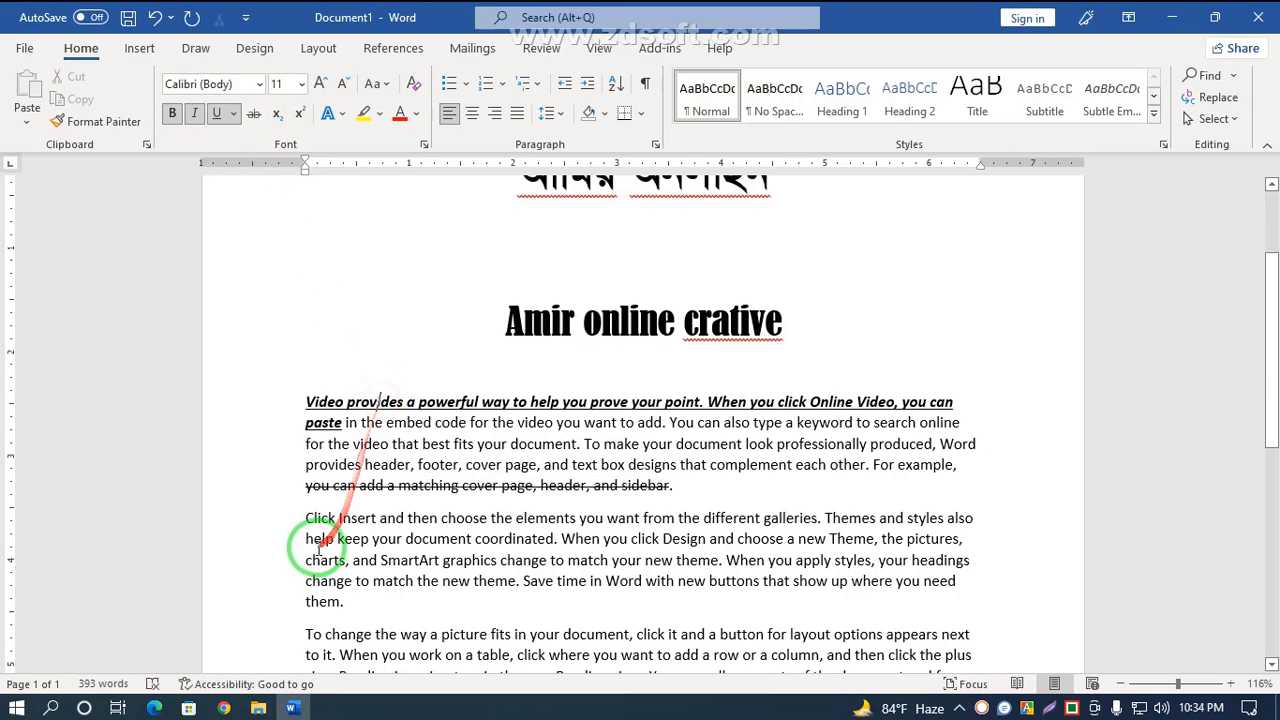
# Step: Strike through the second paragraph's line beginning 'charts, and SmartArt graphics' and then remove that strikethrough again
pyautogui.moveTo(306, 560); pyautogui.dragTo(966, 563)
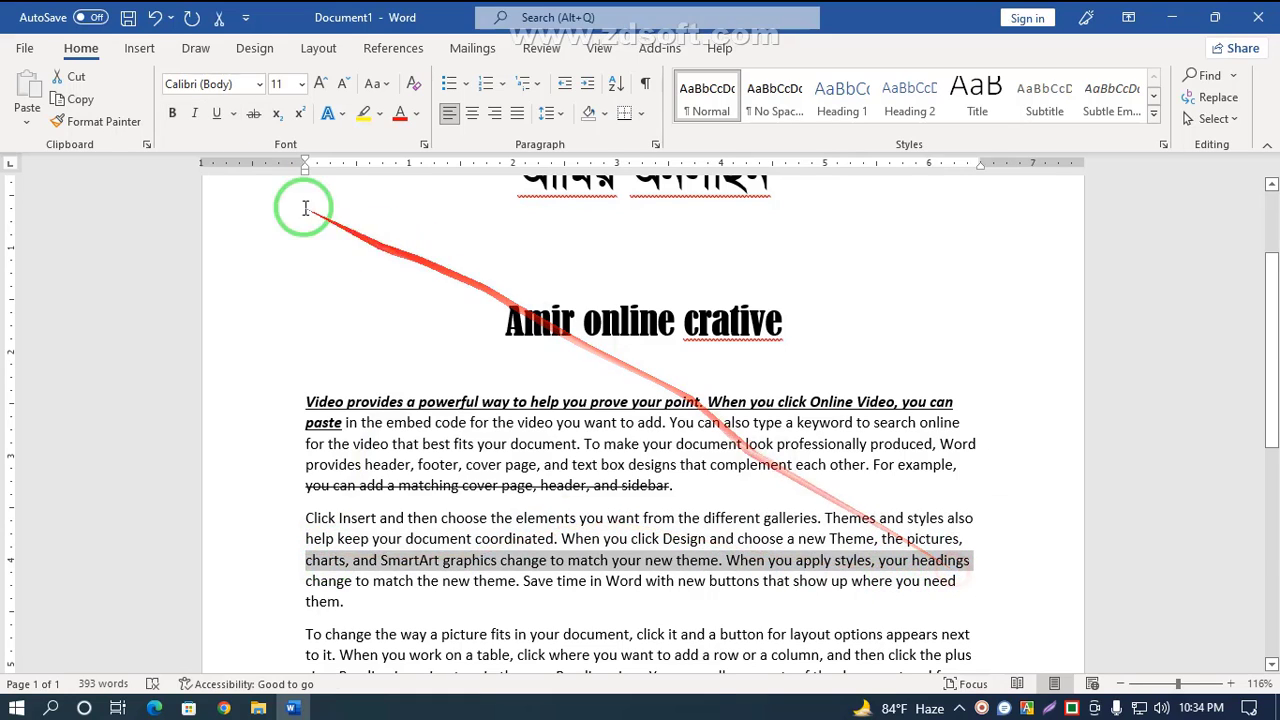
pyautogui.click(255, 113)
pyautogui.click(471, 350)
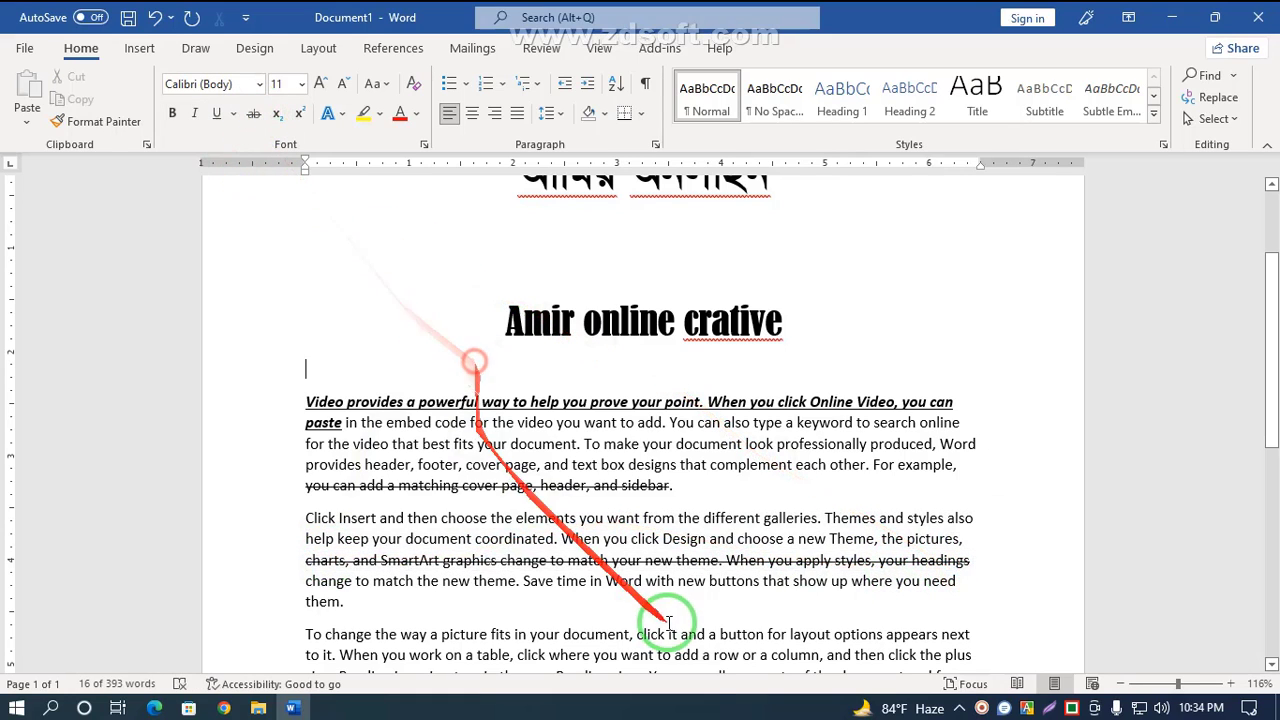
pyautogui.moveTo(970, 562); pyautogui.dragTo(297, 565)
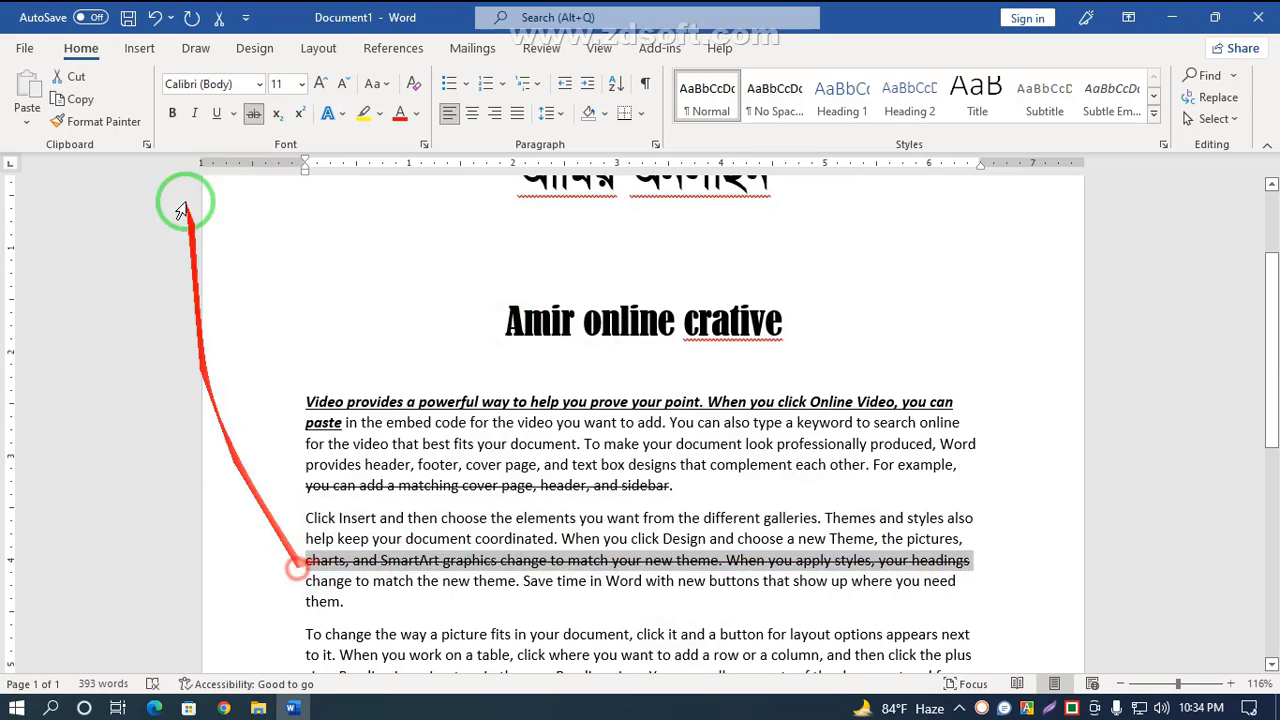
pyautogui.click(254, 115)
pyautogui.click(254, 115)
pyautogui.click(254, 115)
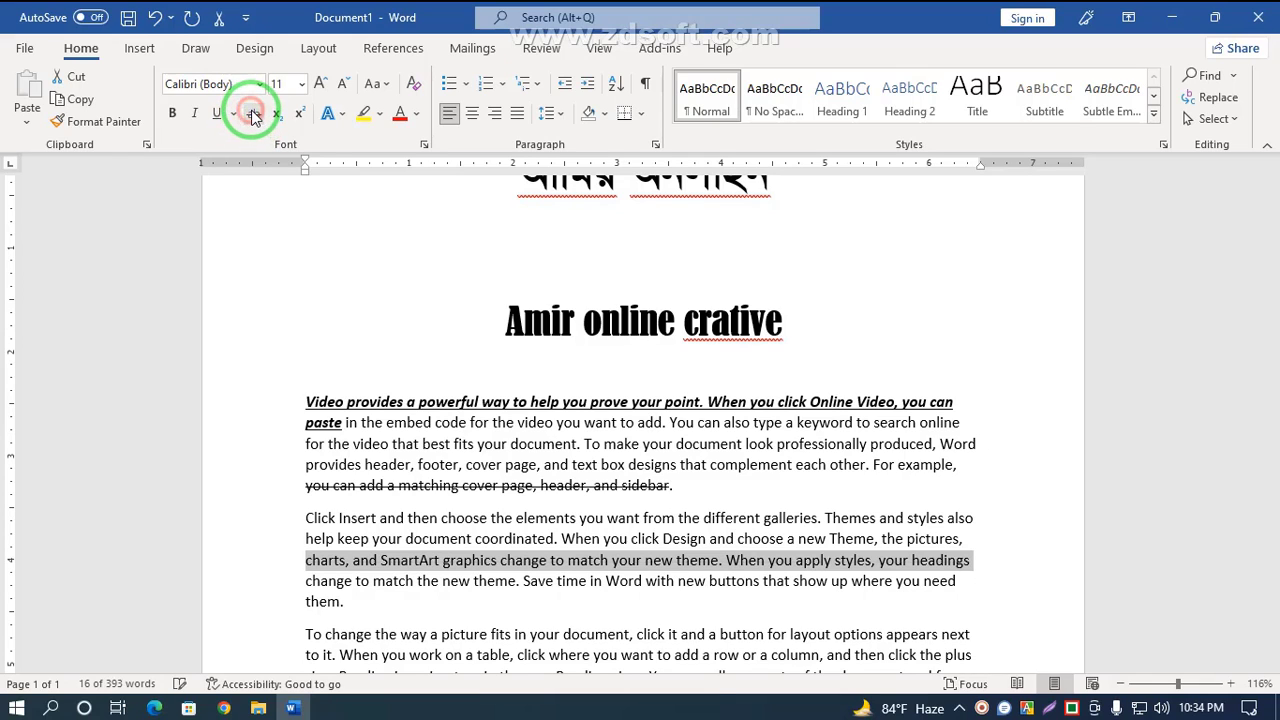
# Step: Insert a new line above the English title and type (a+b)2 on it
pyautogui.click(537, 315)
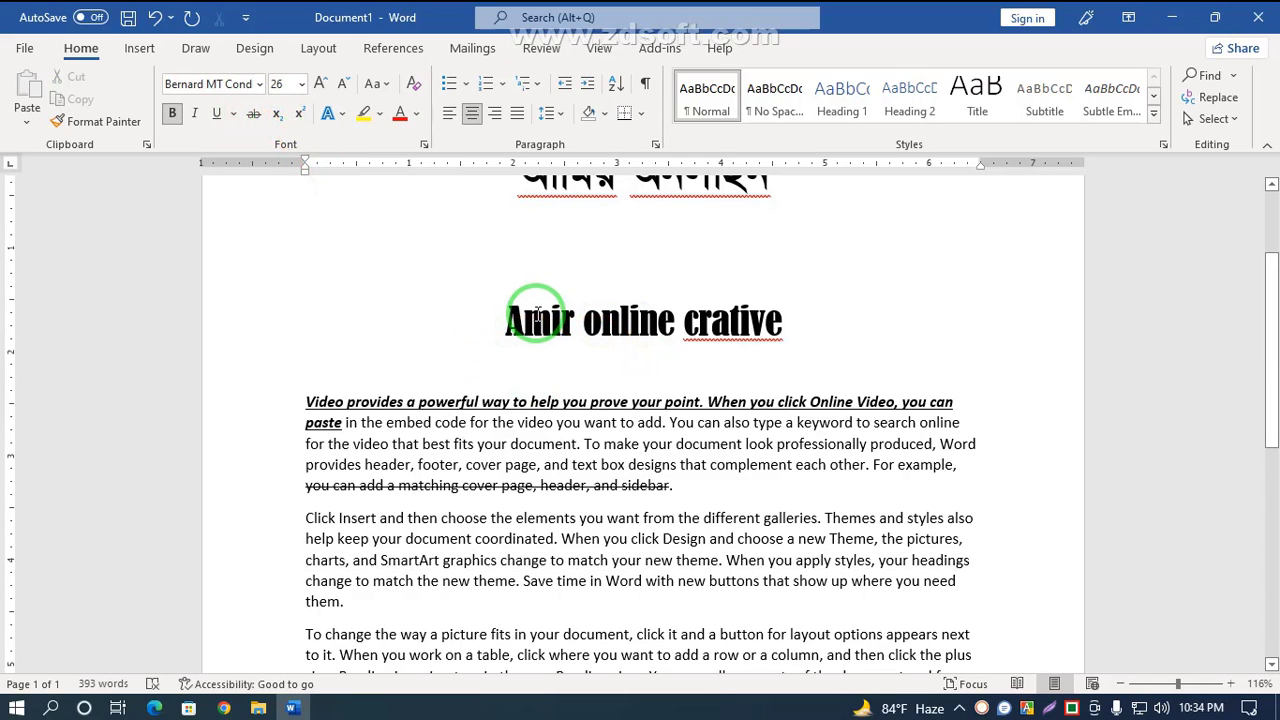
pyautogui.press('Return')
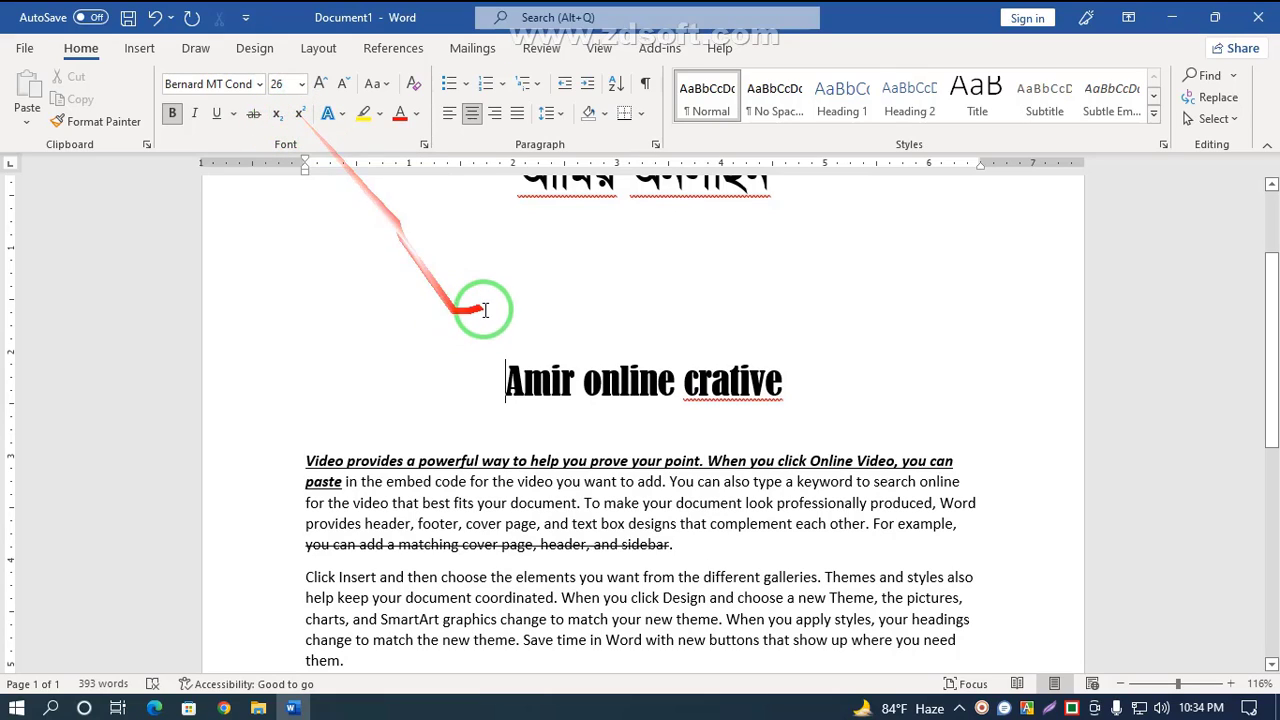
pyautogui.click(527, 299)
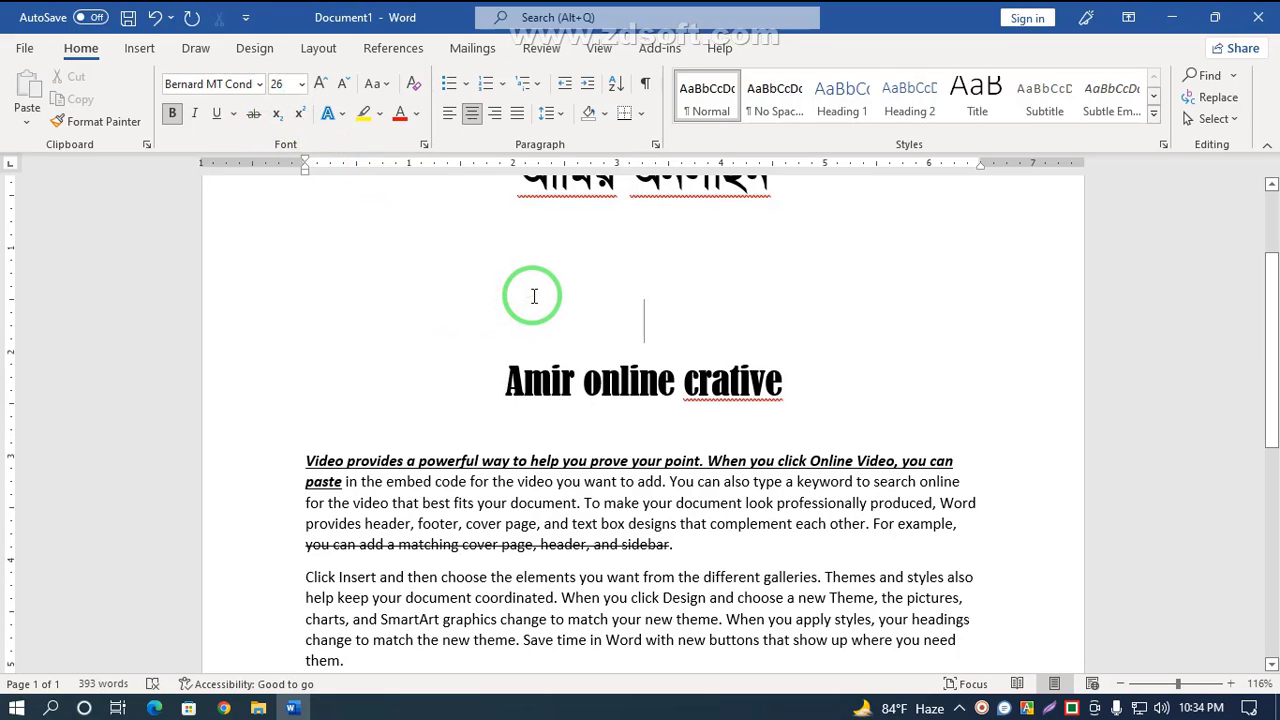
pyautogui.write('(„')
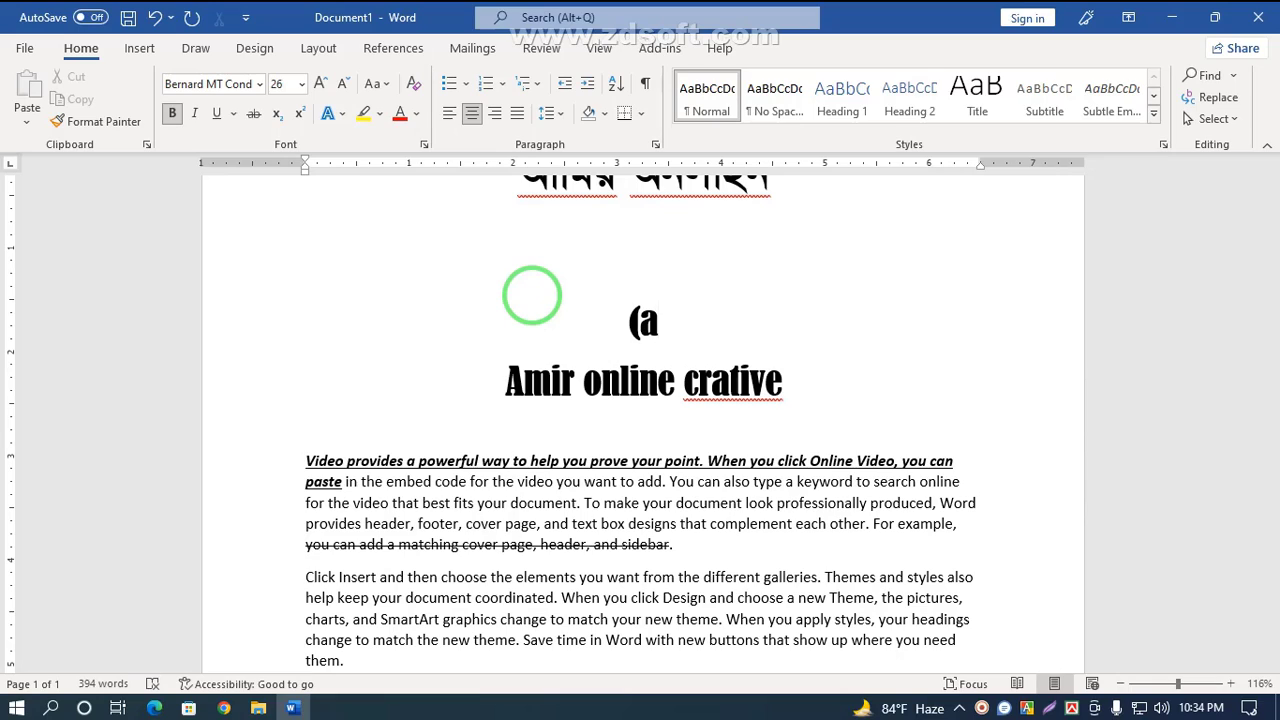
pyautogui.write('+b')
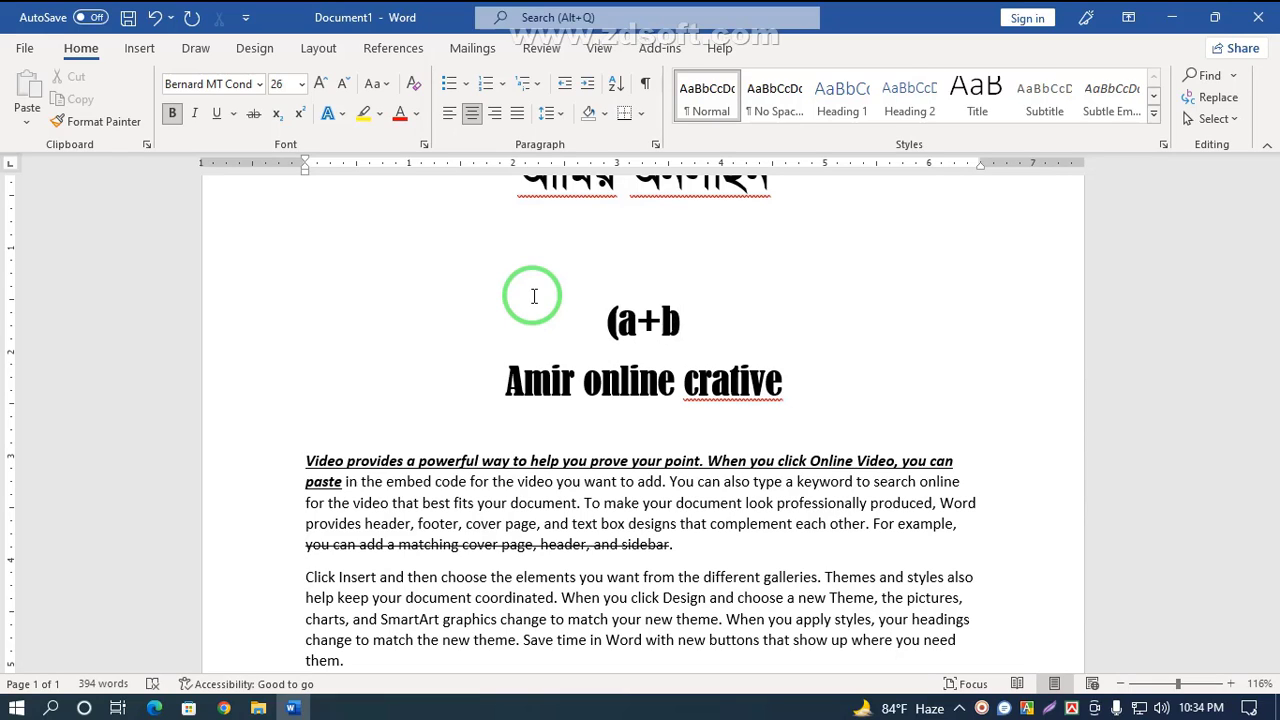
pyautogui.write('0')
pyautogui.press('BackSpace')
pyautogui.write(')')
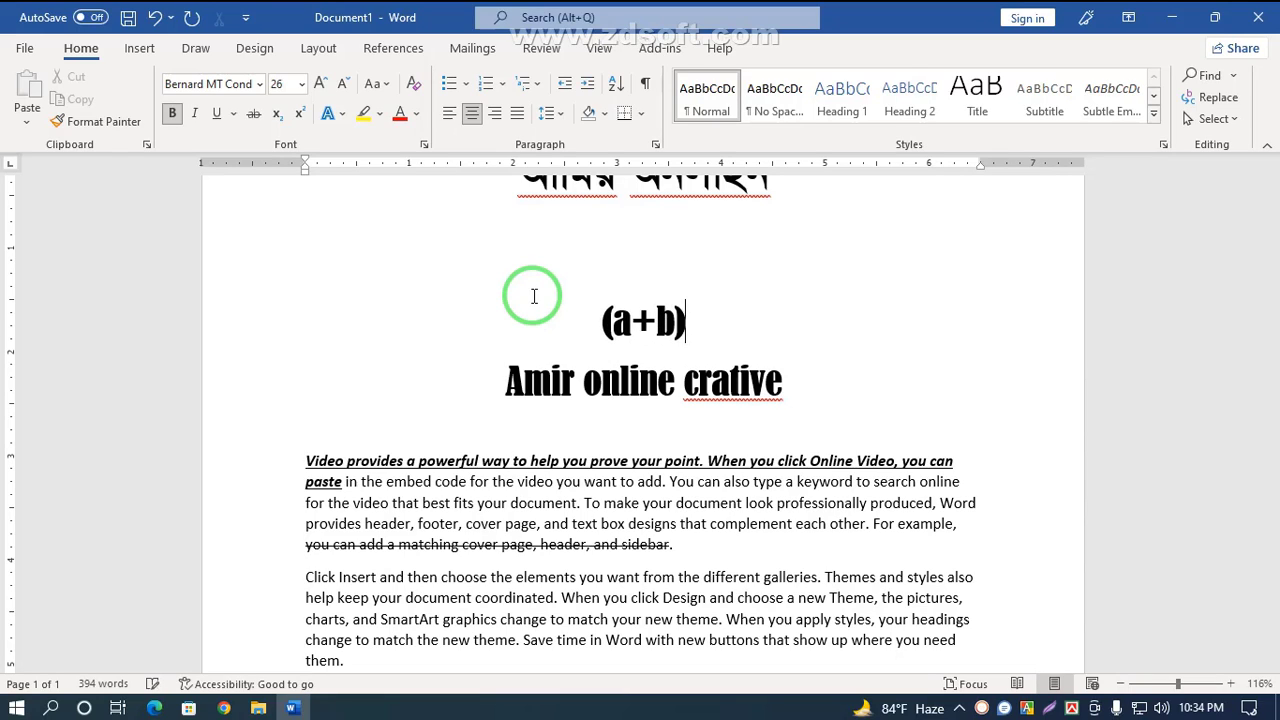
pyautogui.write('2')
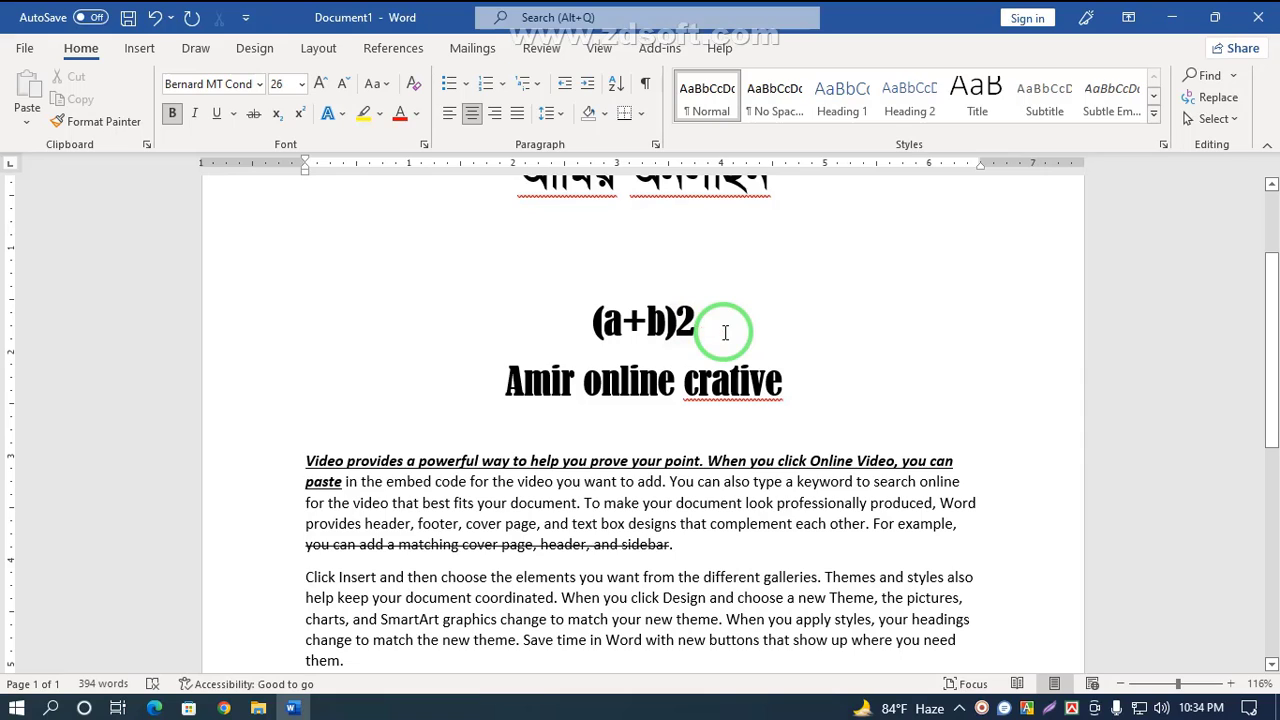
# Step: Make the 2 after (a+b) superscript
pyautogui.moveTo(725, 332); pyautogui.dragTo(685, 318)
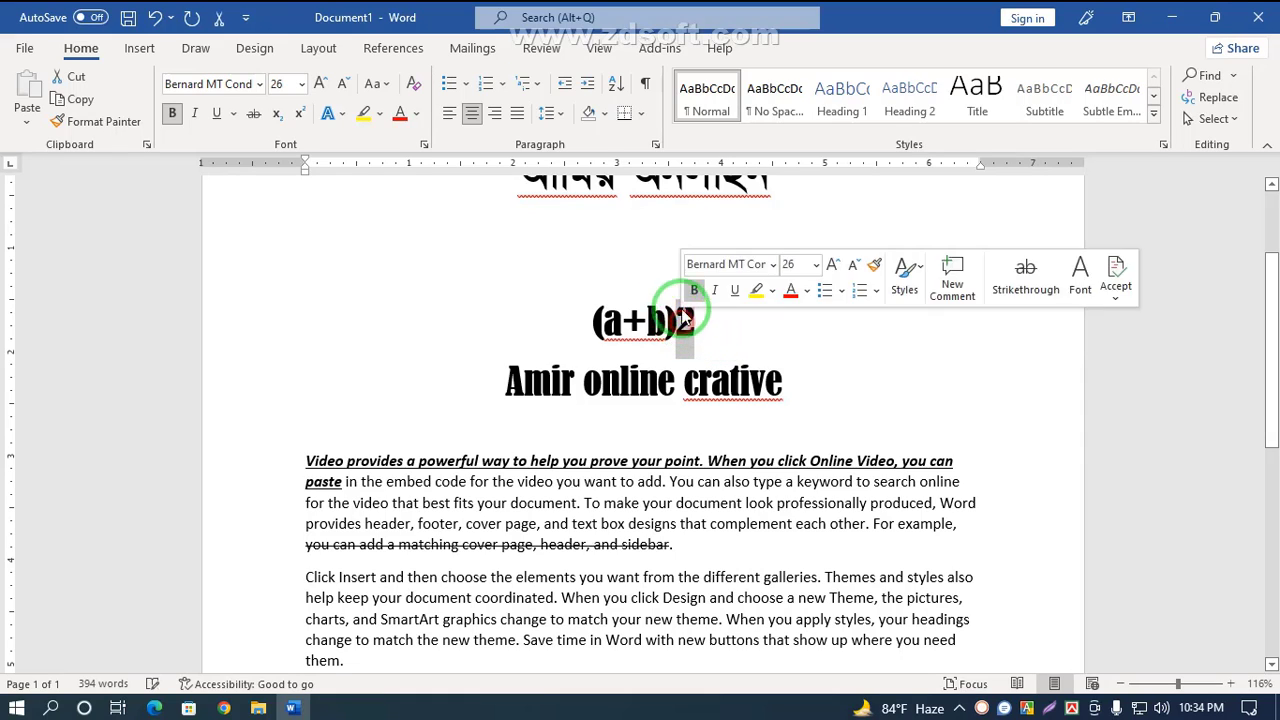
pyautogui.click(300, 115)
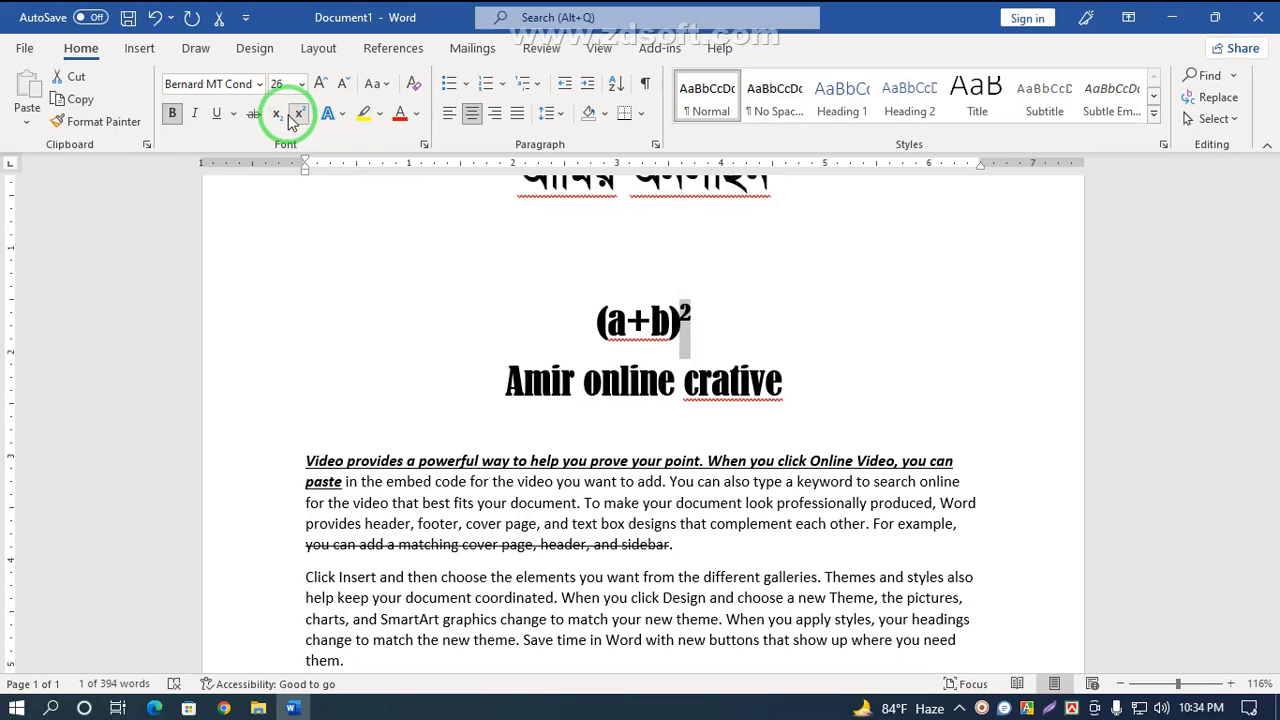
pyautogui.click(284, 115)
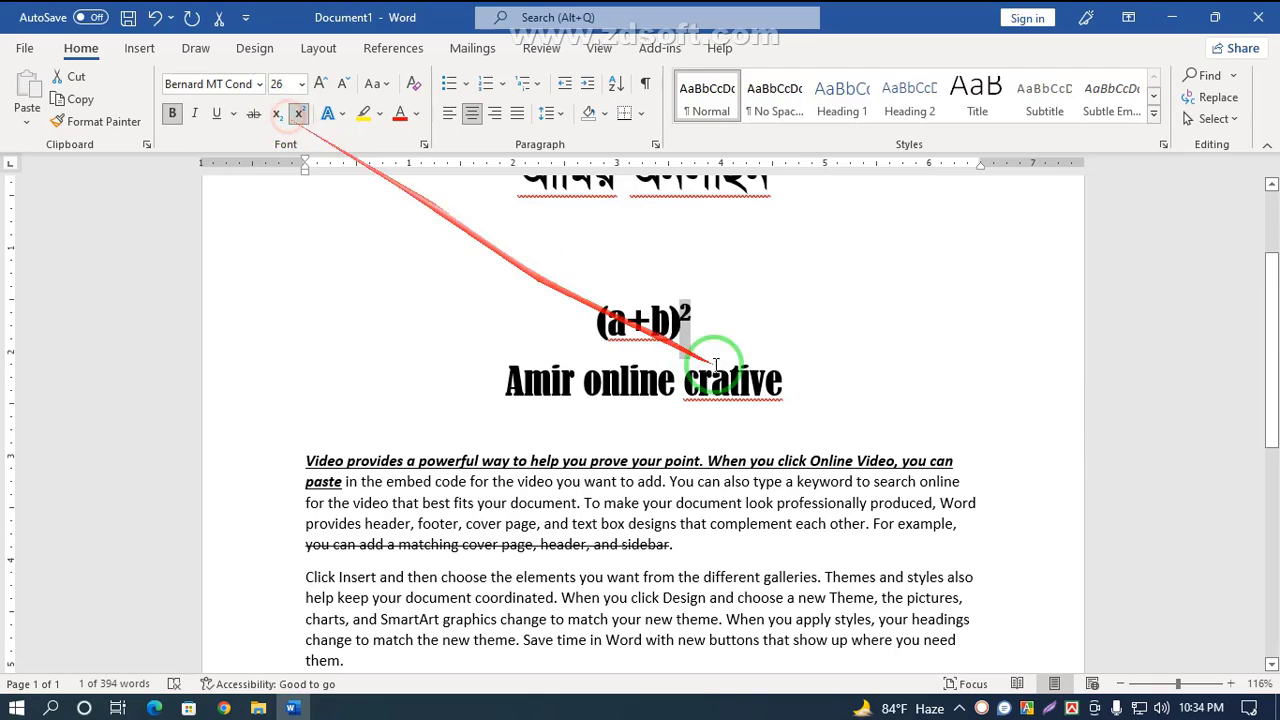
# Step: Turn superscript off after the exponent and continue the formula with =a2+2ab+b2
pyautogui.click(678, 320)
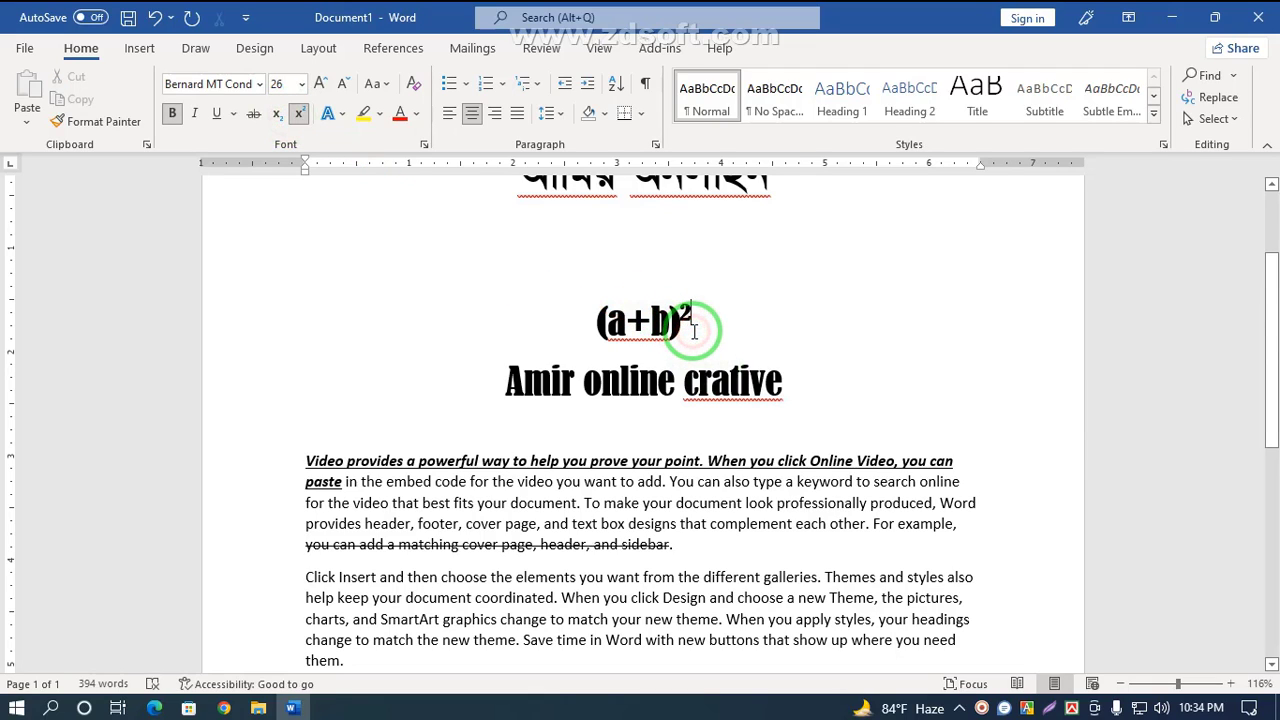
pyautogui.write('=')
pyautogui.press('BackSpace')
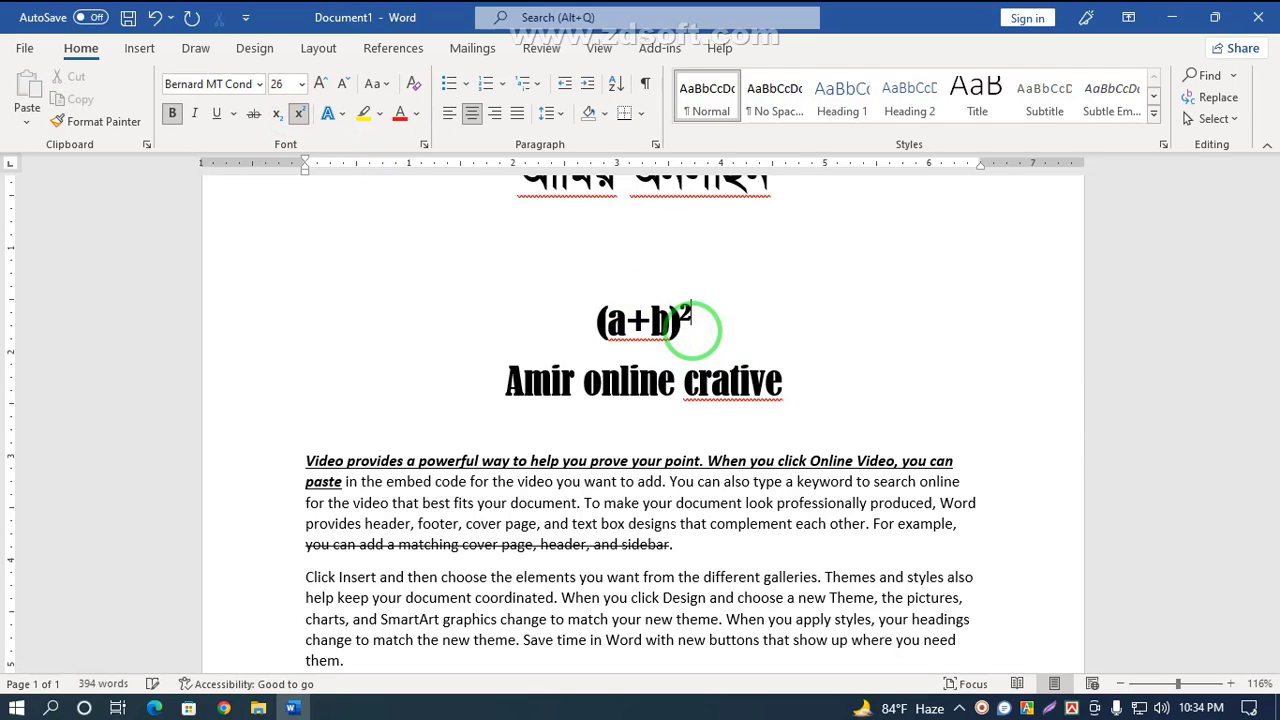
pyautogui.click(298, 113)
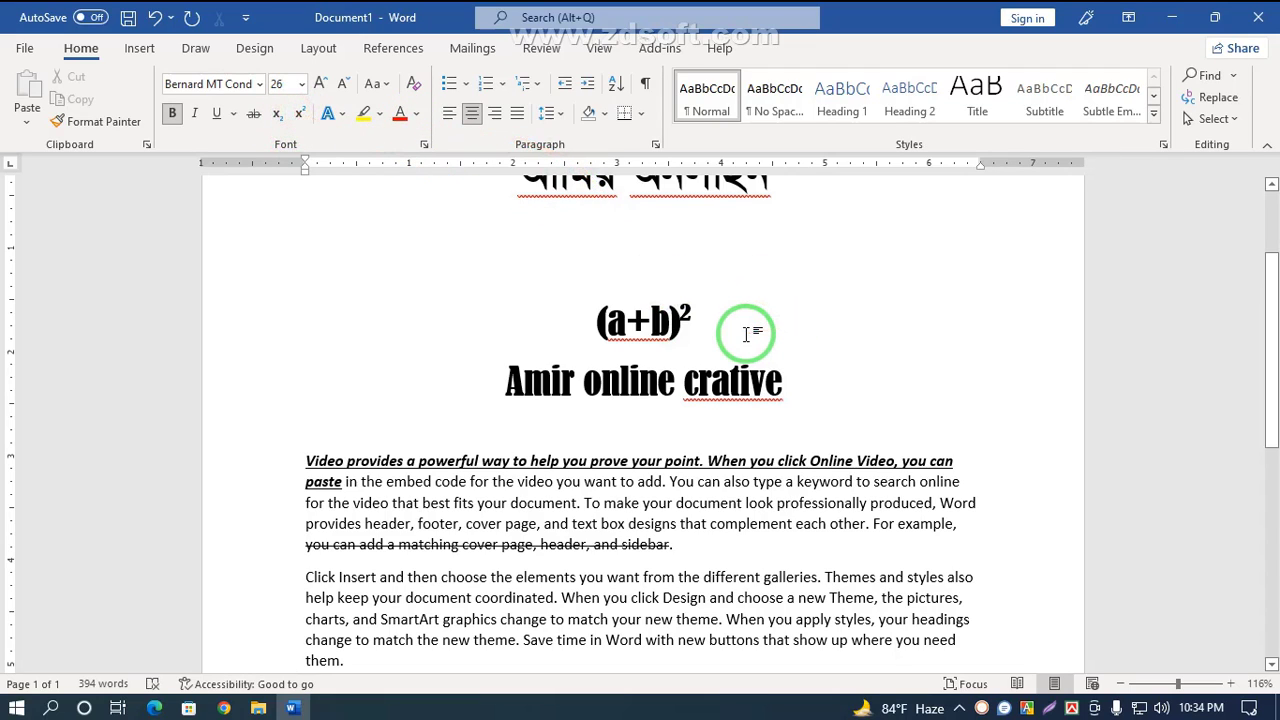
pyautogui.write('=a')
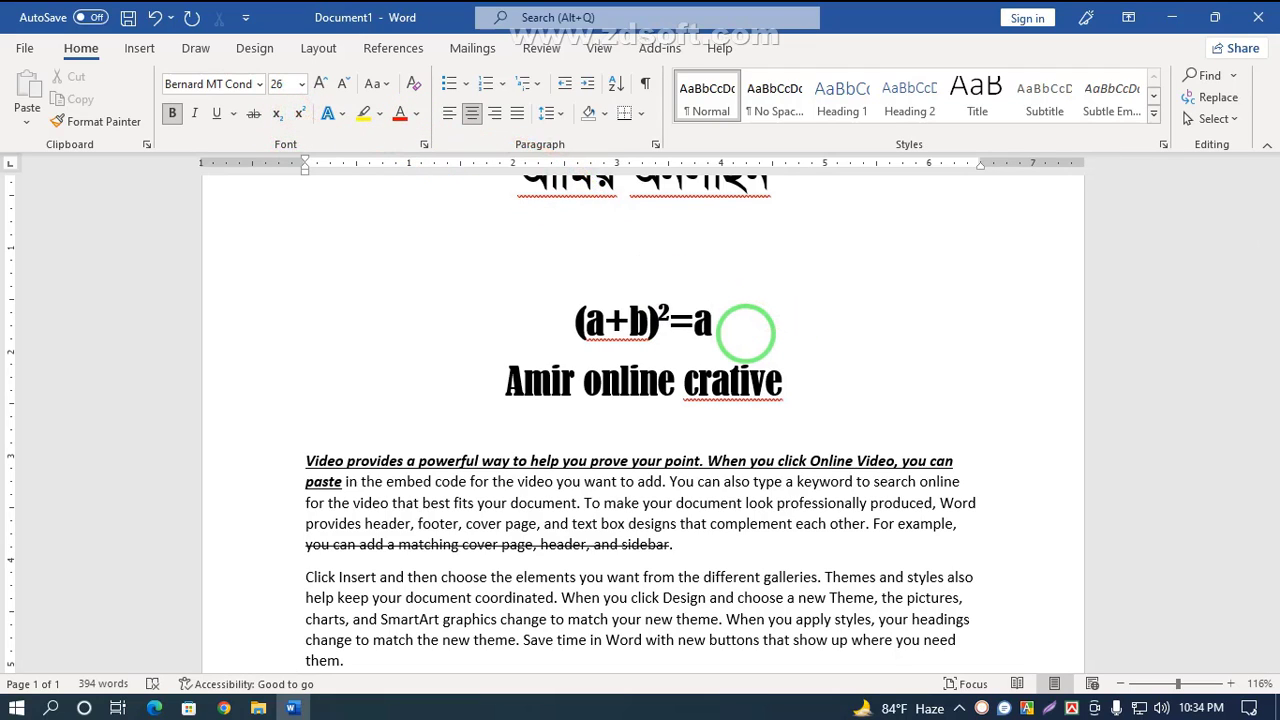
pyautogui.write('2+')
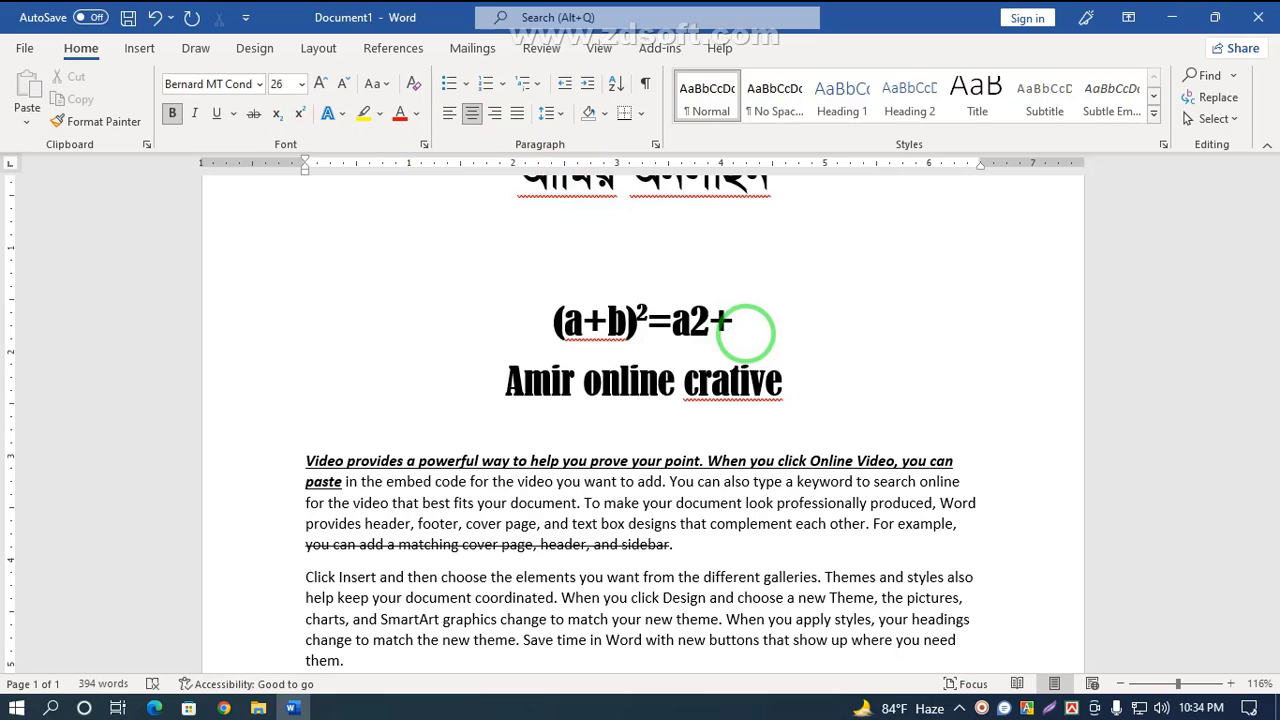
pyautogui.write('2ab')
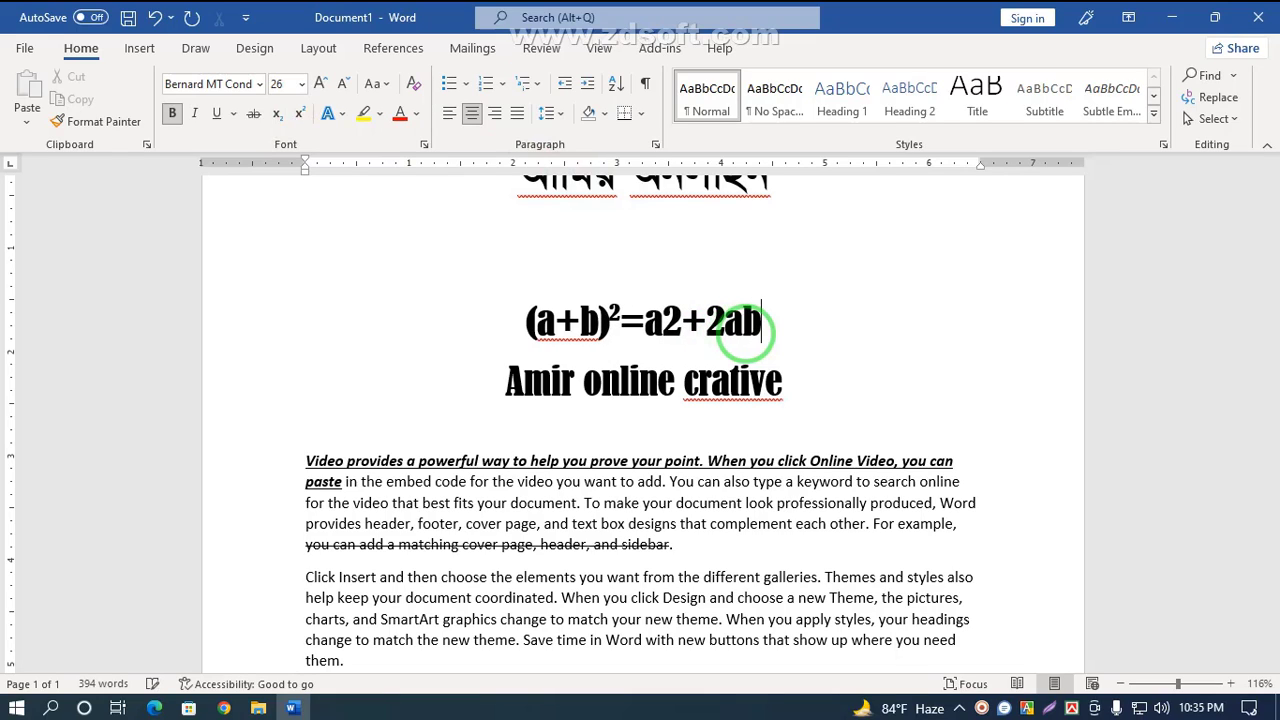
pyautogui.write('+b2')
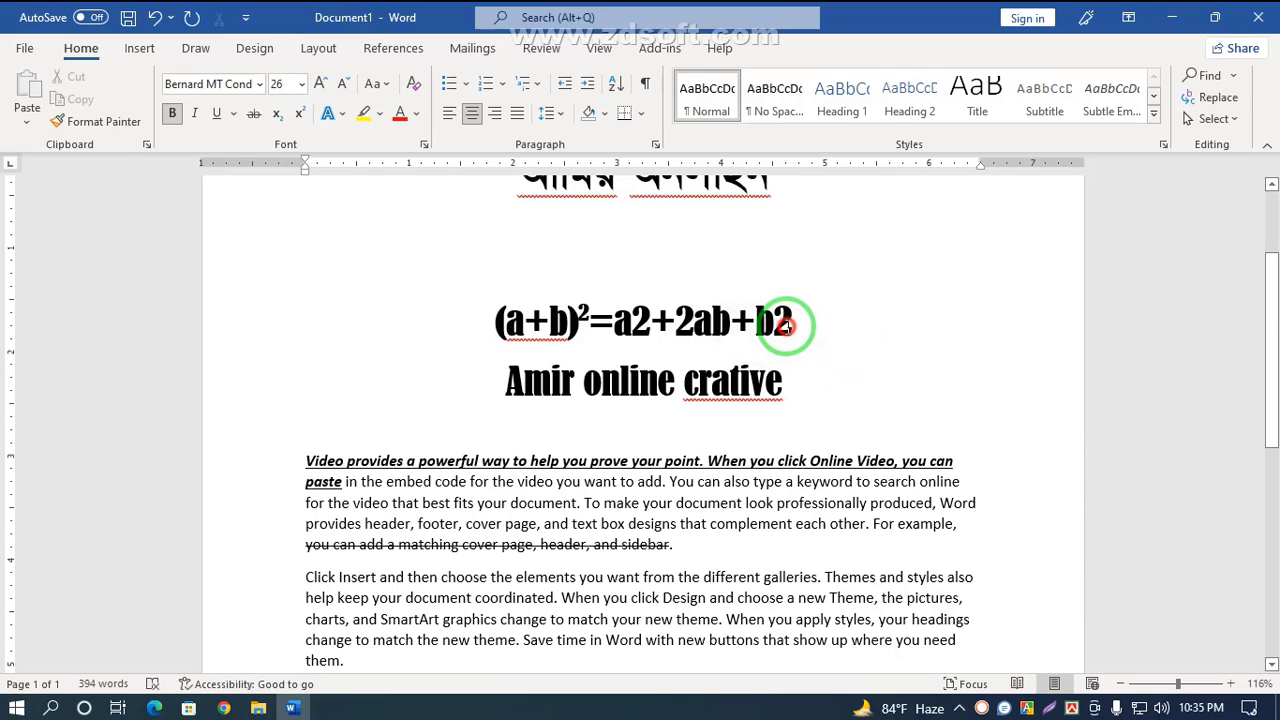
# Step: Make the 2 after b and the 2 after a superscript in the formula's right side
pyautogui.moveTo(794, 322); pyautogui.dragTo(774, 322)
pyautogui.click(298, 113)
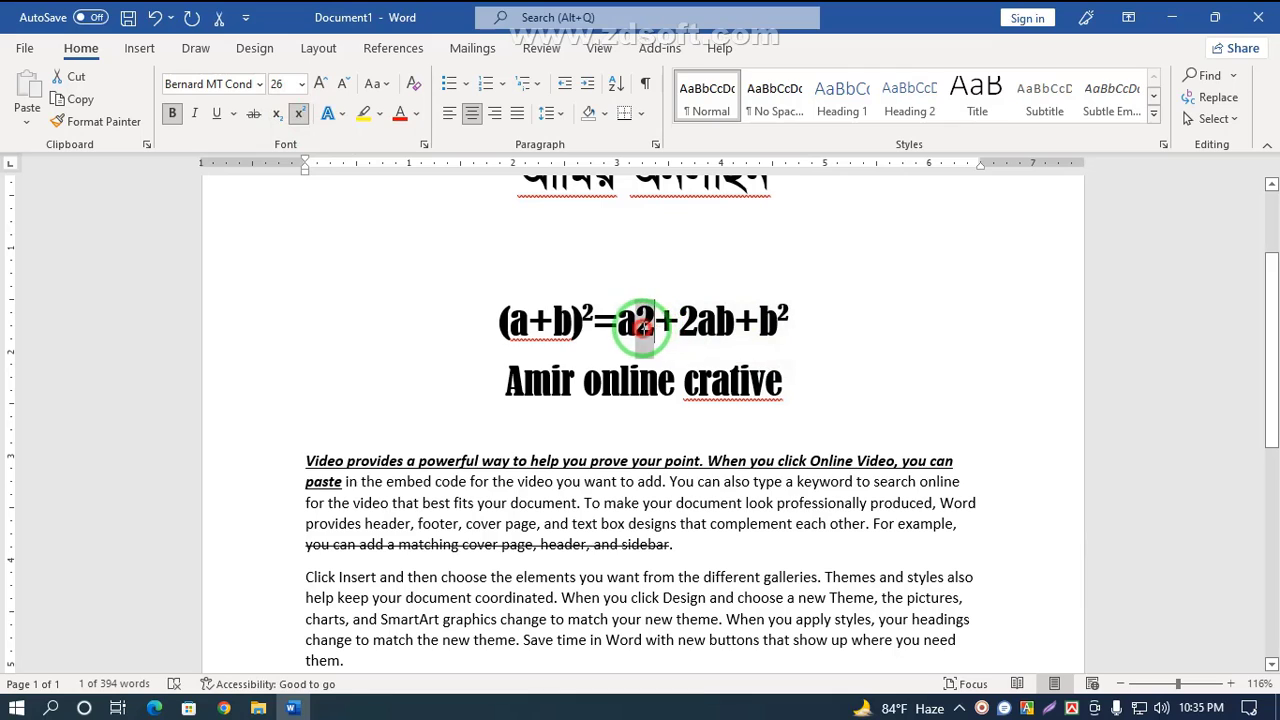
pyautogui.moveTo(655, 322); pyautogui.dragTo(636, 322)
pyautogui.click(298, 113)
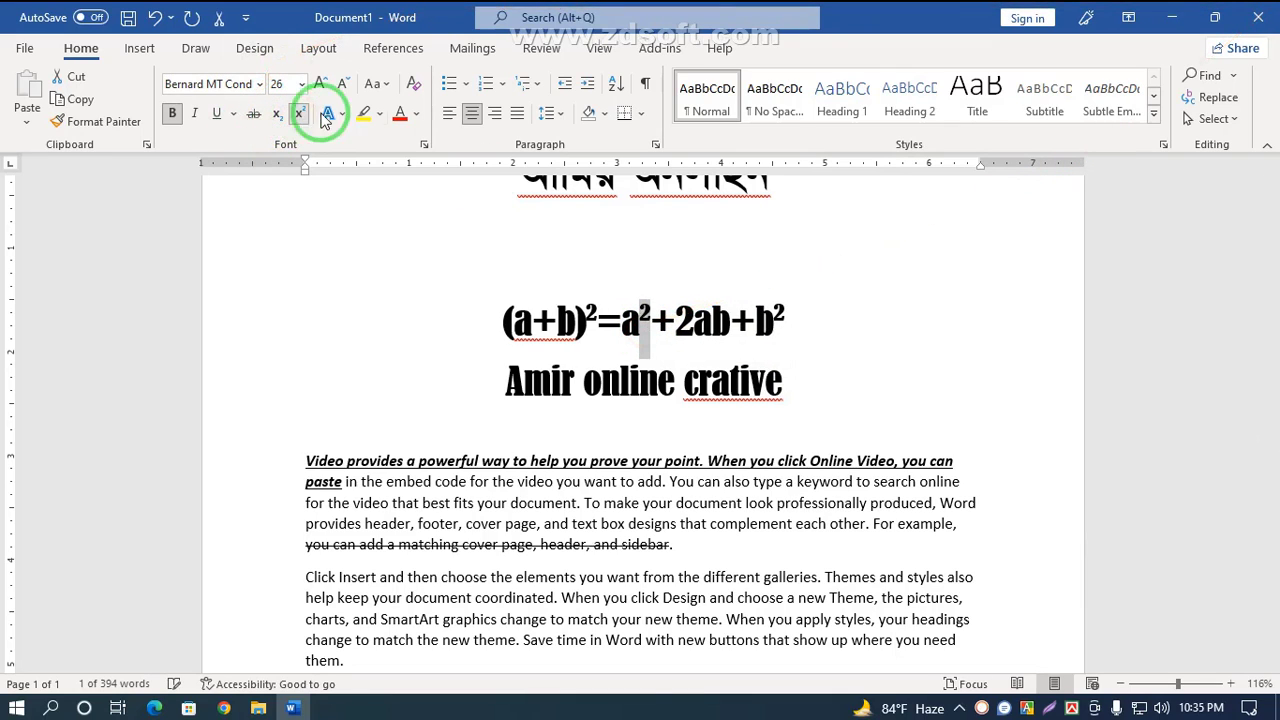
pyautogui.click(786, 375)
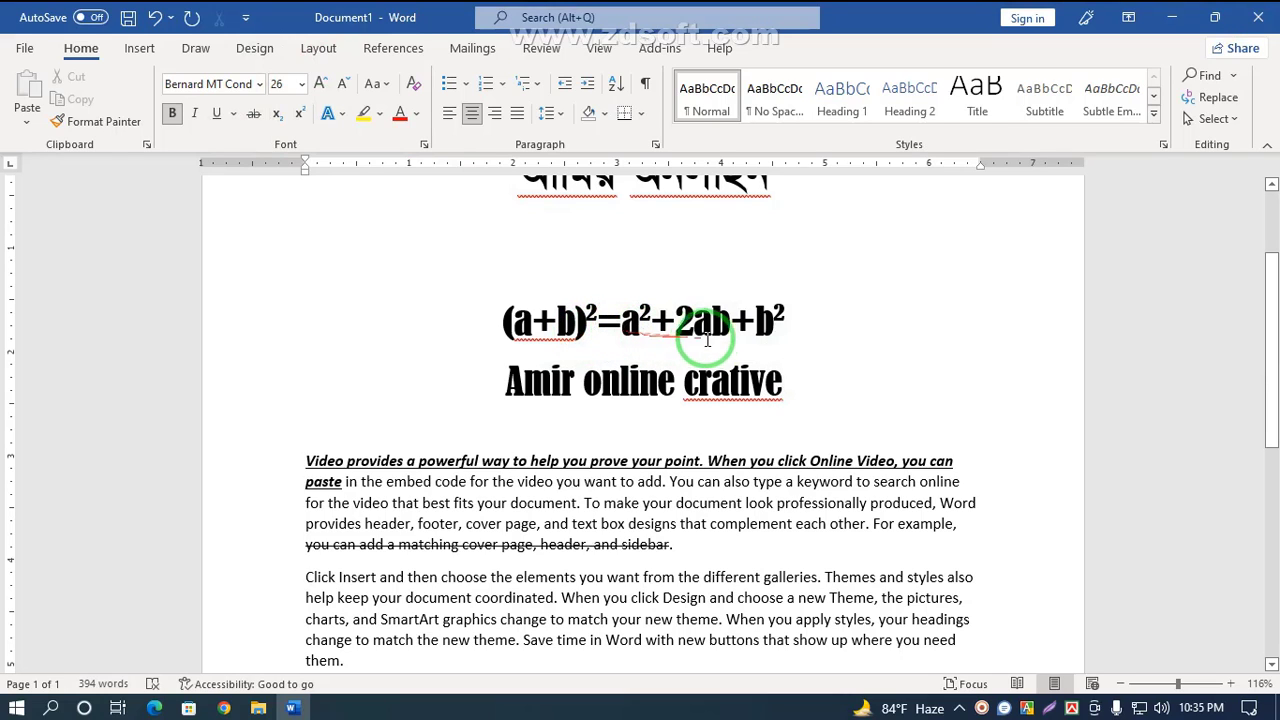
pyautogui.moveTo(786, 320); pyautogui.dragTo(466, 320)
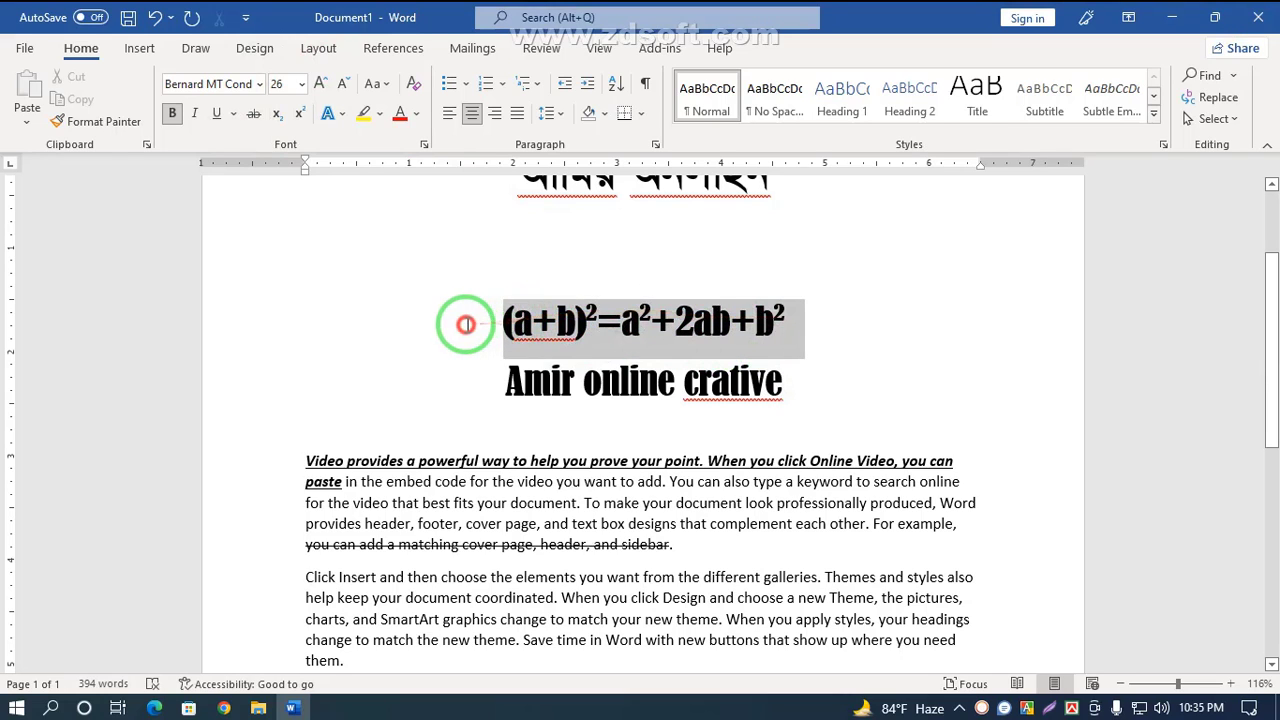
pyautogui.click(832, 385)
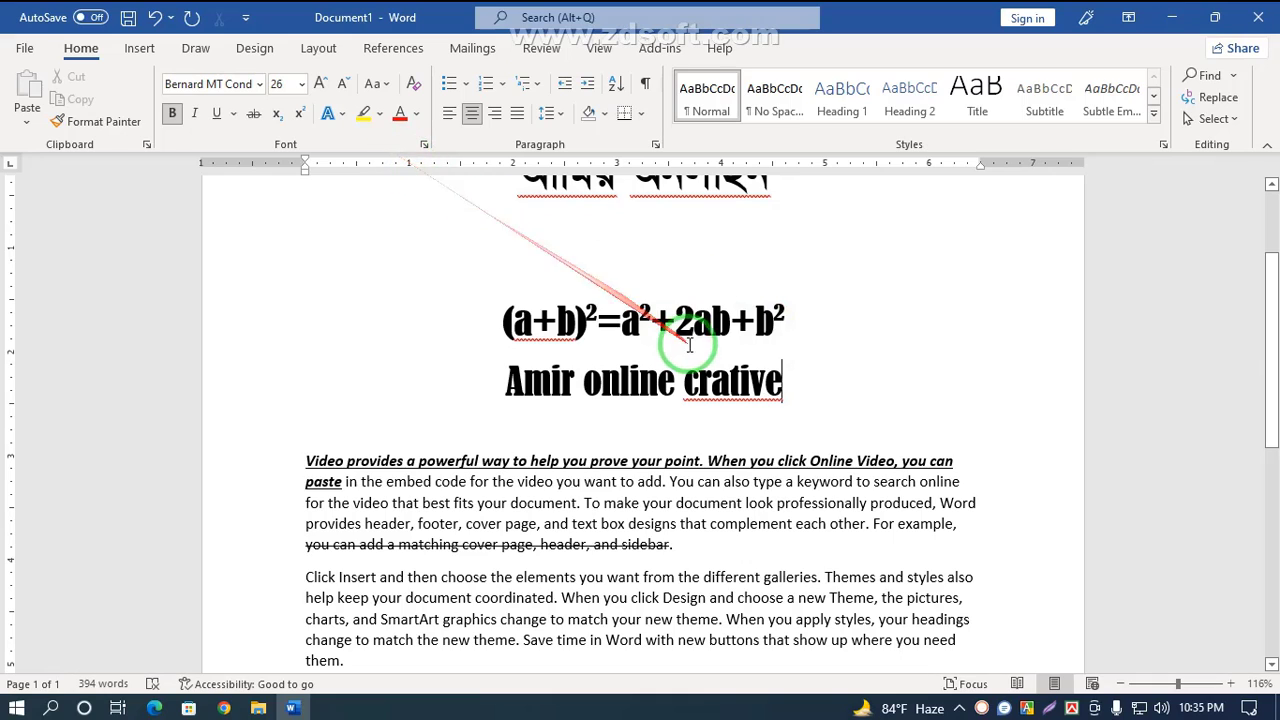
pyautogui.click(638, 311)
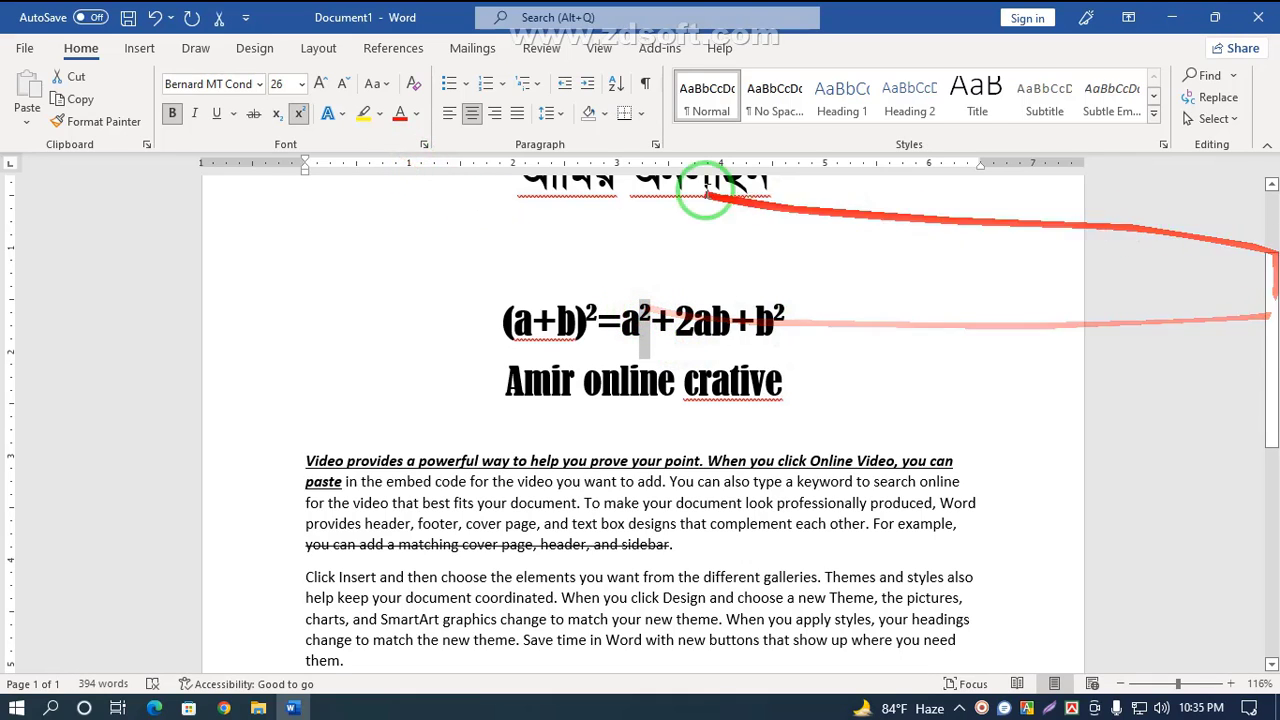
# Step: Try making the 2 after a in the formula subscript, then switch it back to superscript
pyautogui.click(277, 113)
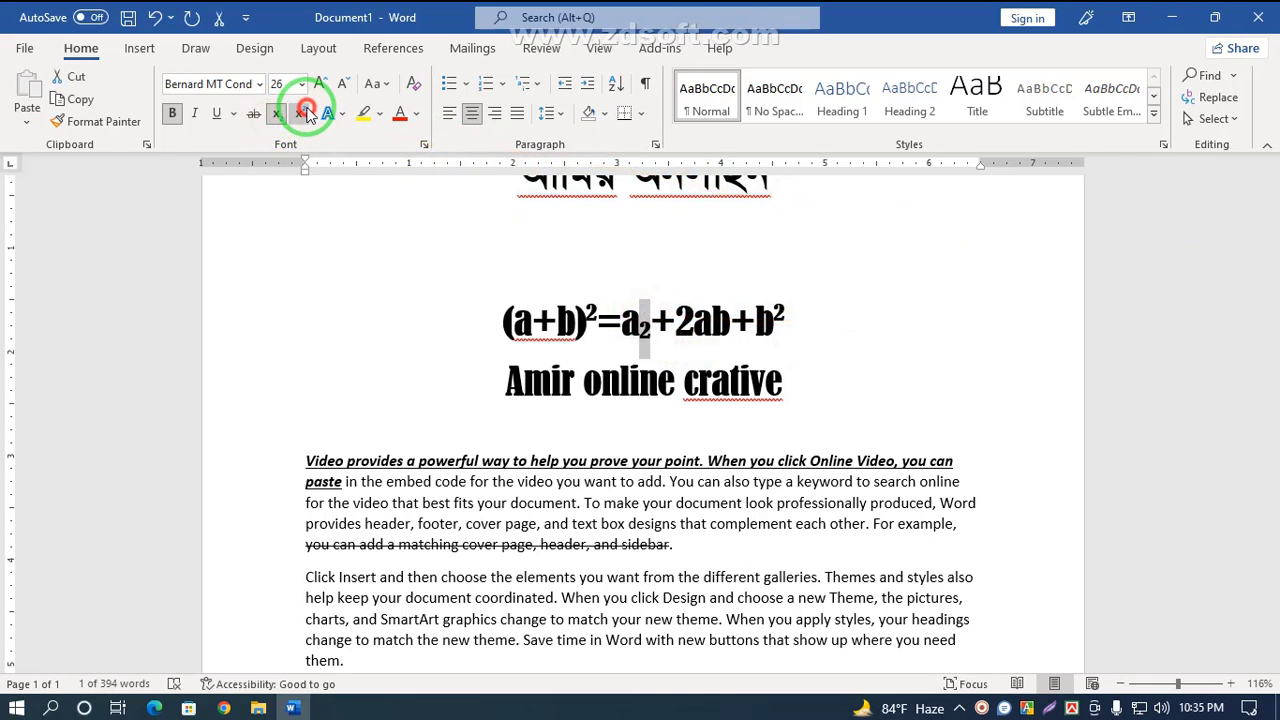
pyautogui.click(298, 115)
pyautogui.click(277, 113)
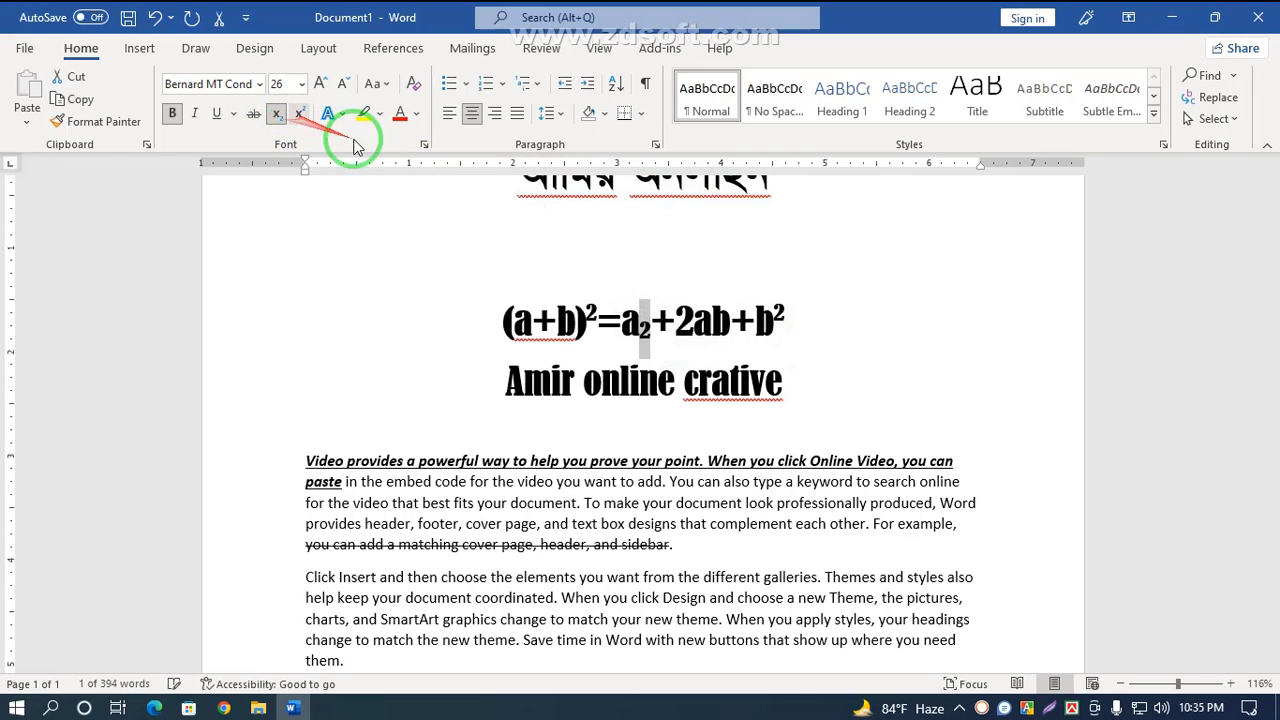
pyautogui.click(298, 113)
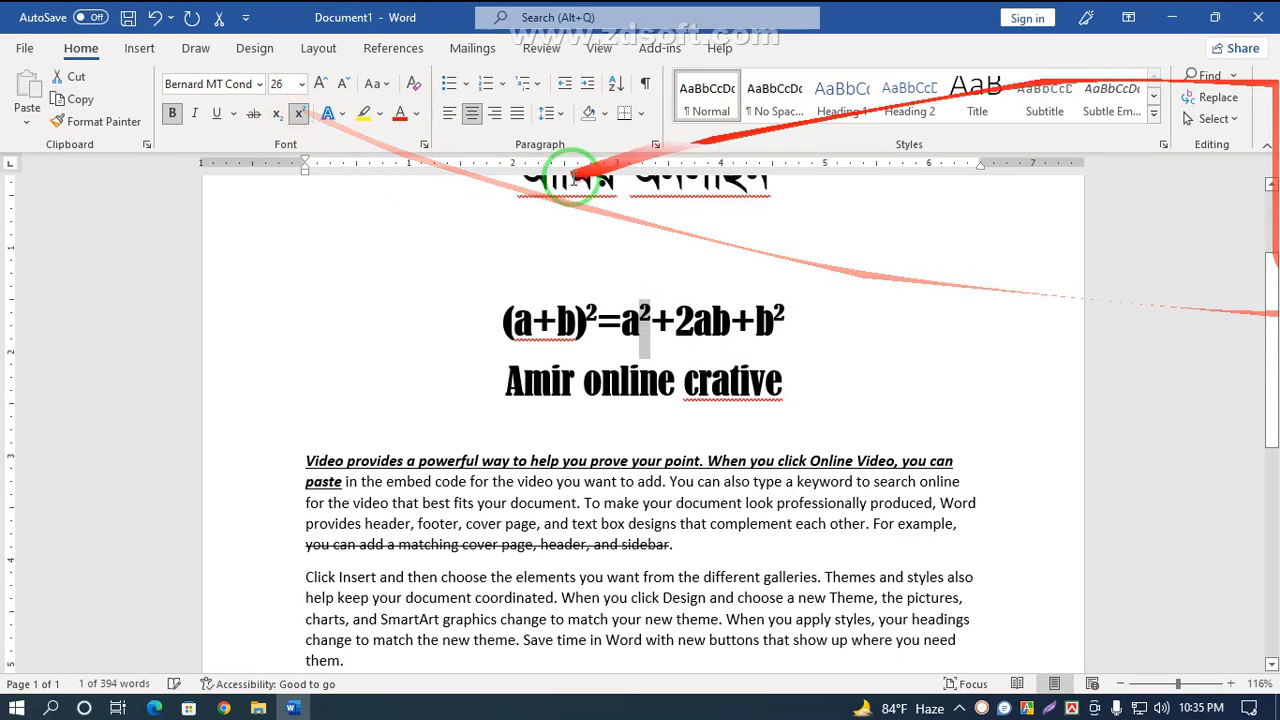
pyautogui.click(366, 318)
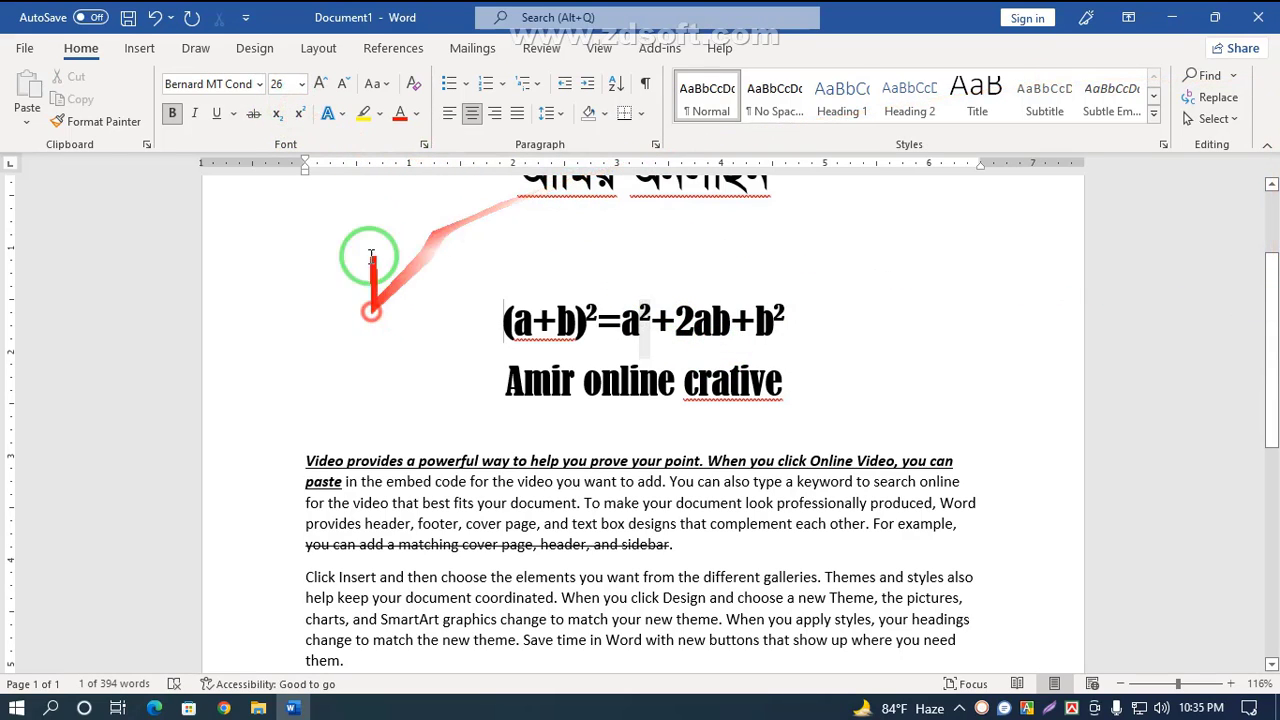
pyautogui.click(377, 84)
pyautogui.click(448, 345)
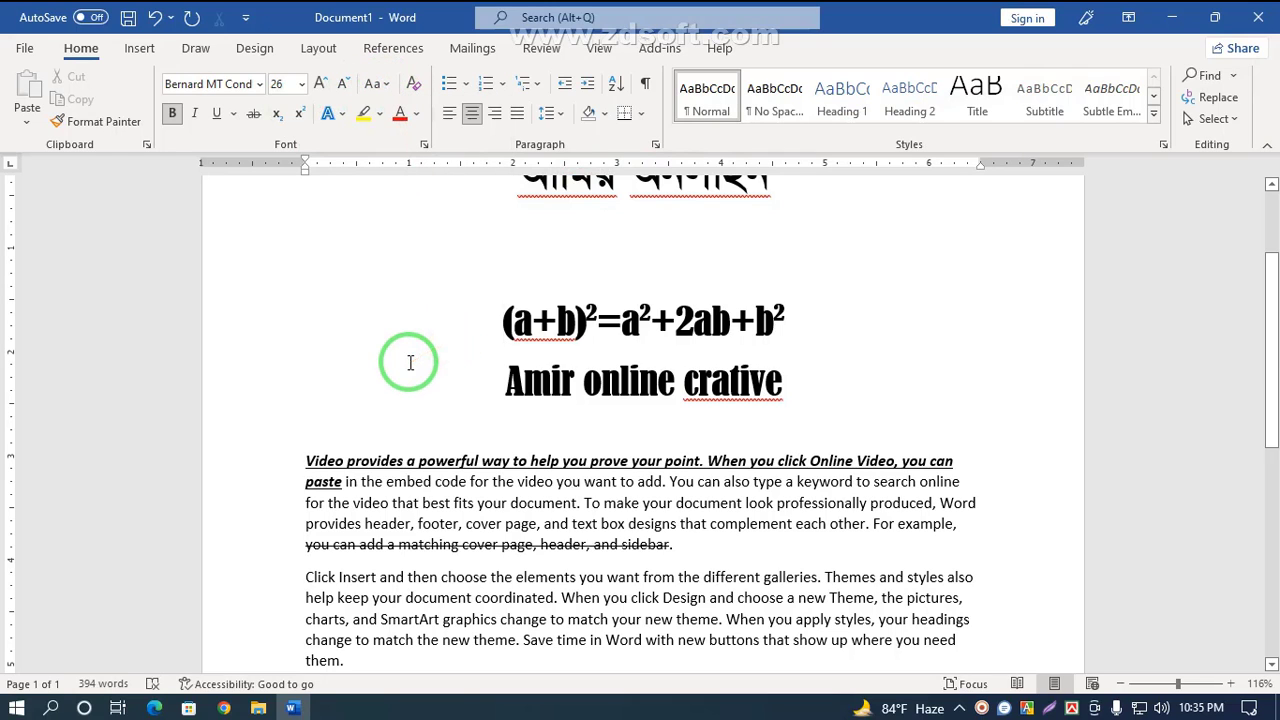
# Step: Select the second body paragraph and apply Sentence case to it
pyautogui.scroll(-2, 410, 363)
pyautogui.moveTo(327, 481); pyautogui.dragTo(368, 558)
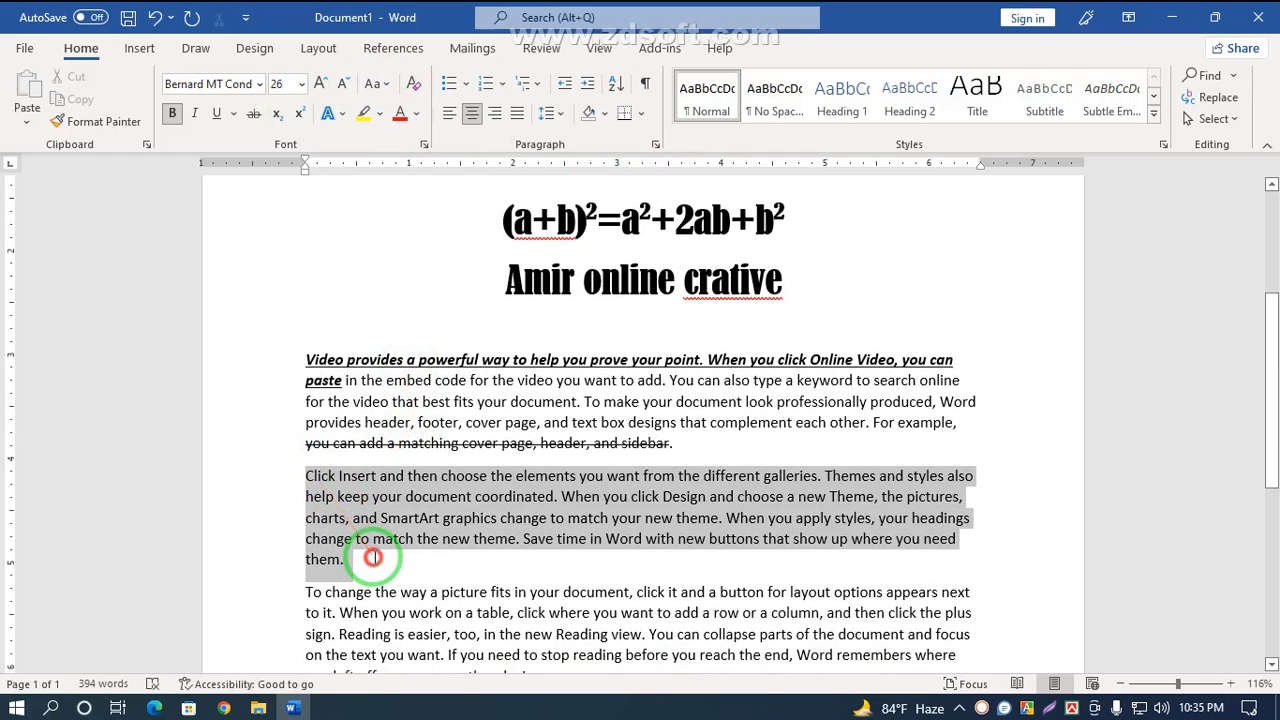
pyautogui.click(381, 85)
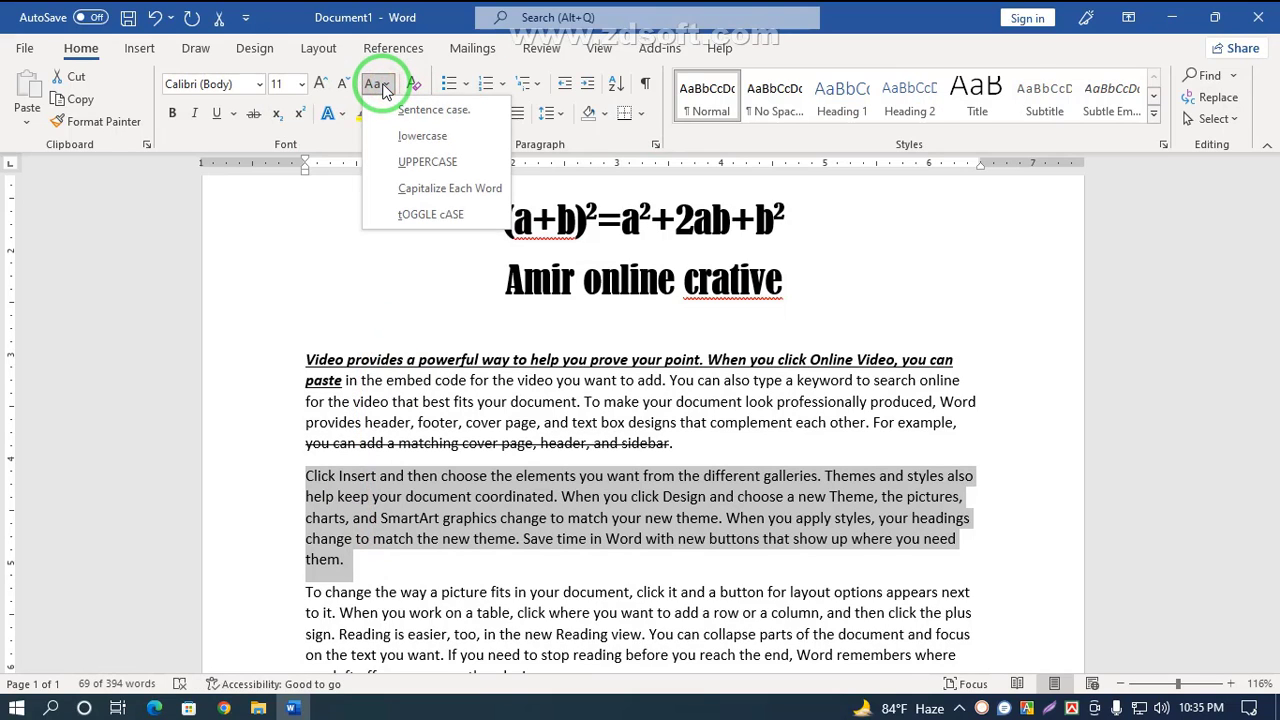
pyautogui.click(452, 119)
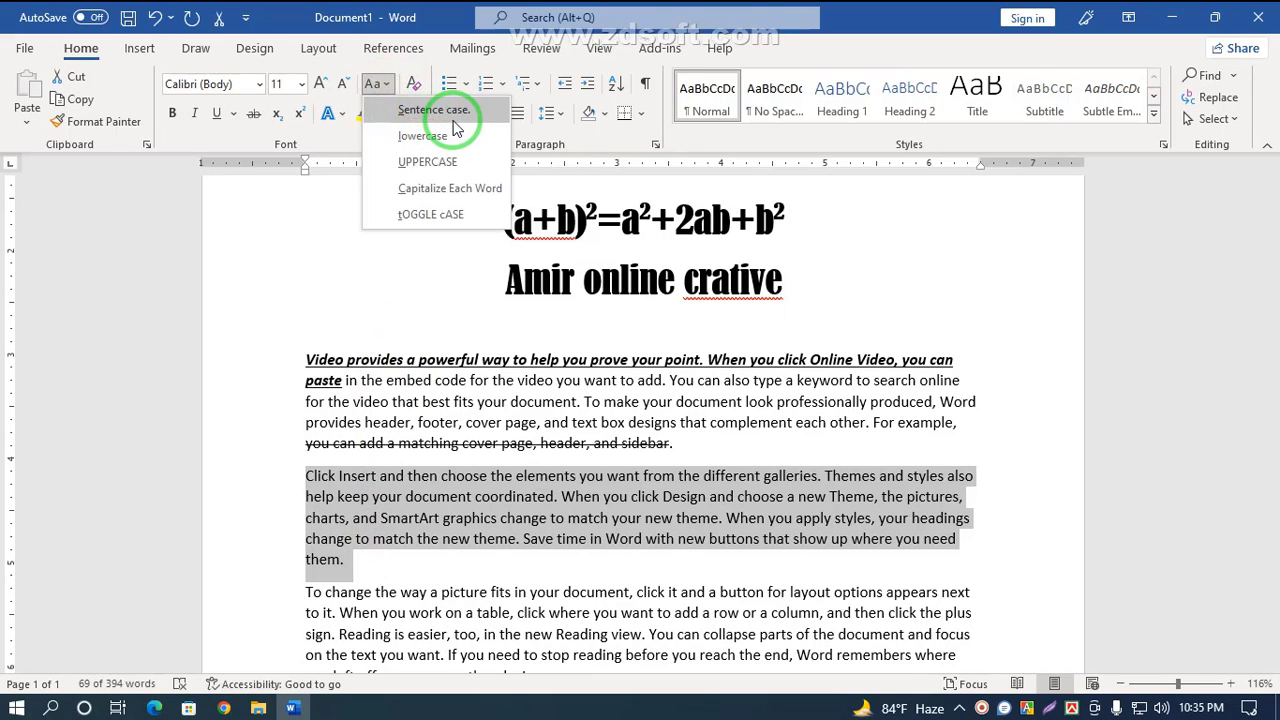
# Step: Select the third body paragraph, beginning 'To change the way', and apply Sentence case
pyautogui.scroll(-3, 362, 490)
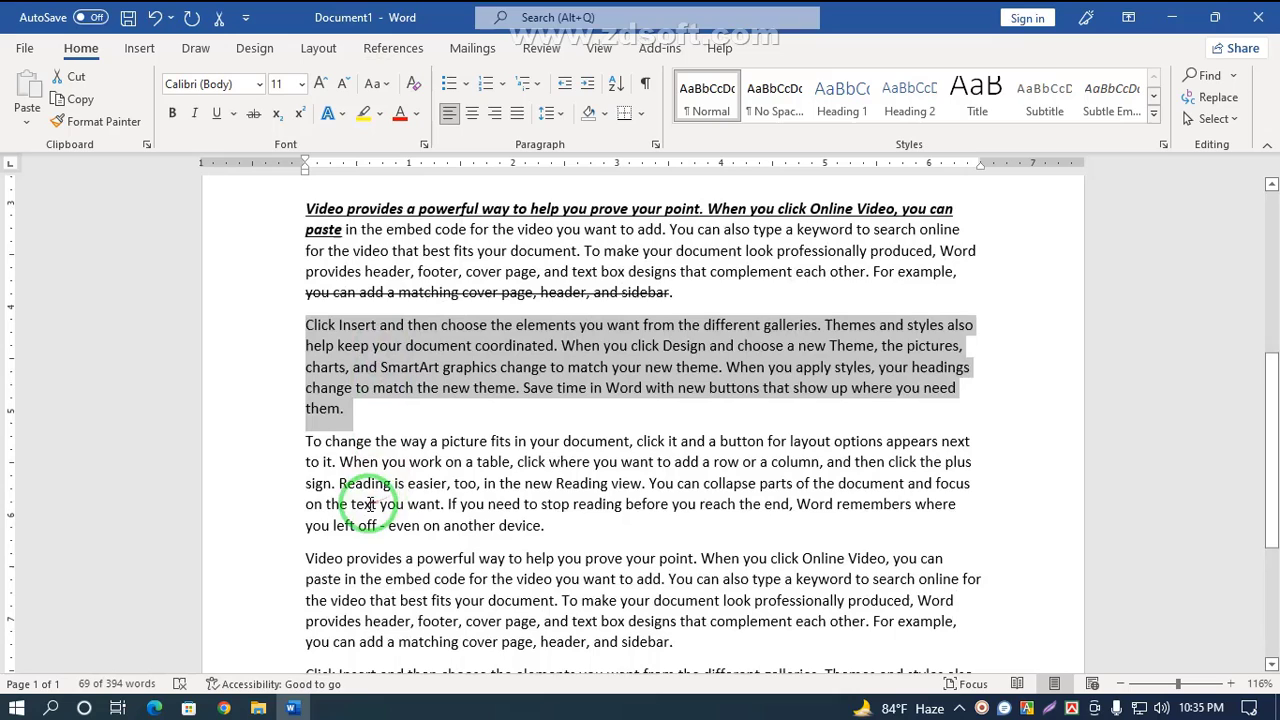
pyautogui.click(311, 440)
pyautogui.moveTo(311, 440)
pyautogui.mouseDown()
pyautogui.moveTo(523, 600)
pyautogui.moveTo(509, 531)
pyautogui.moveTo(534, 537)
pyautogui.moveTo(351, 482)
pyautogui.moveTo(290, 440)
pyautogui.mouseUp()
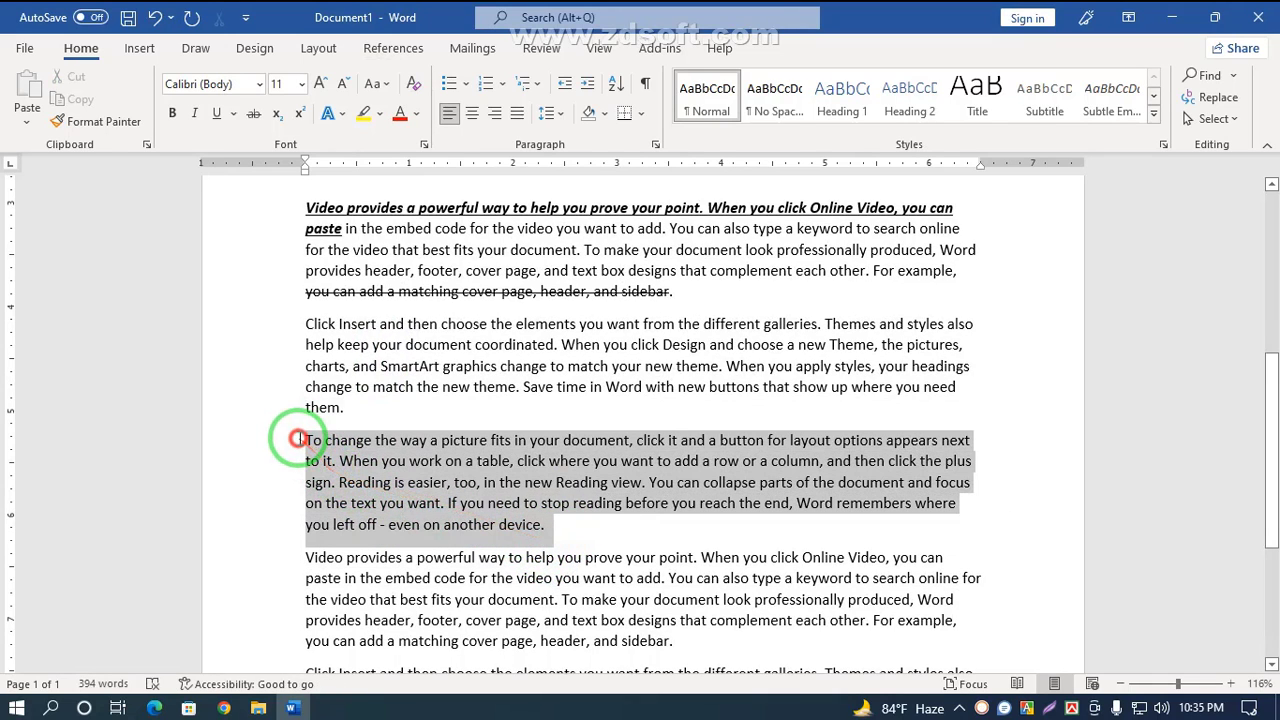
pyautogui.click(386, 85)
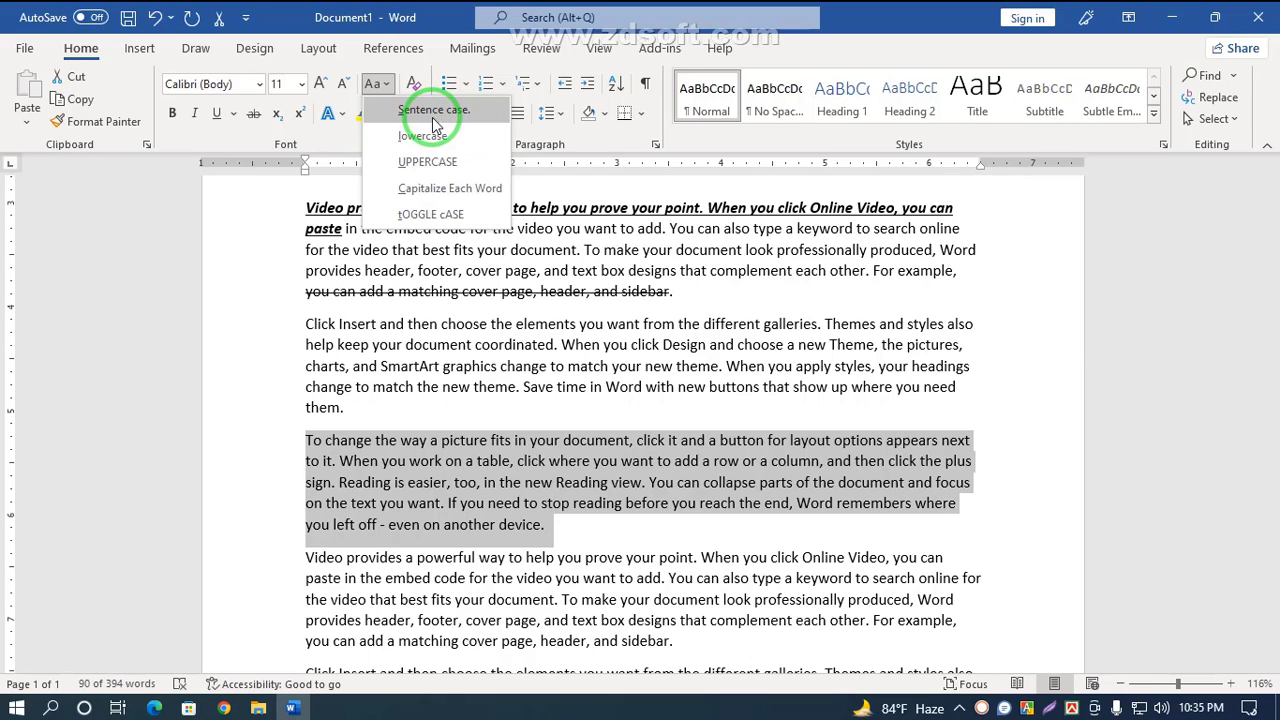
pyautogui.click(433, 116)
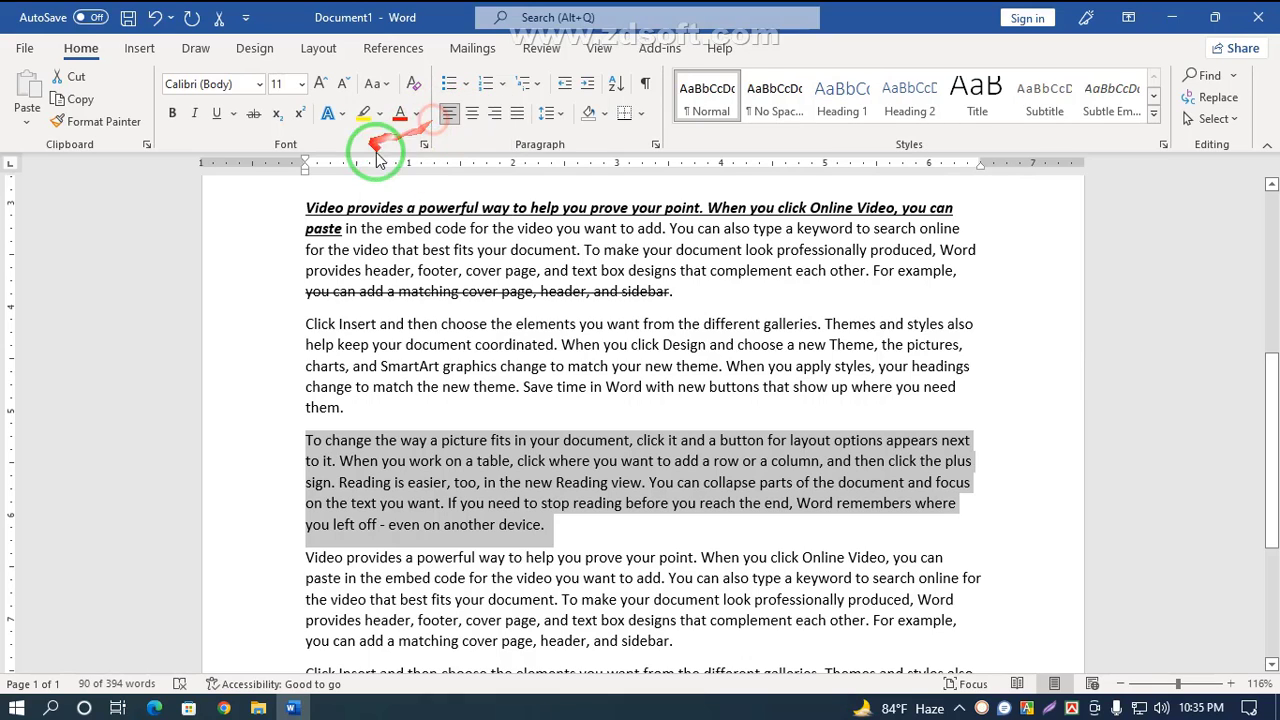
# Step: Replace the third paragraph's opening capital T with a lowercase t
pyautogui.click(312, 441)
pyautogui.press('BackSpace')
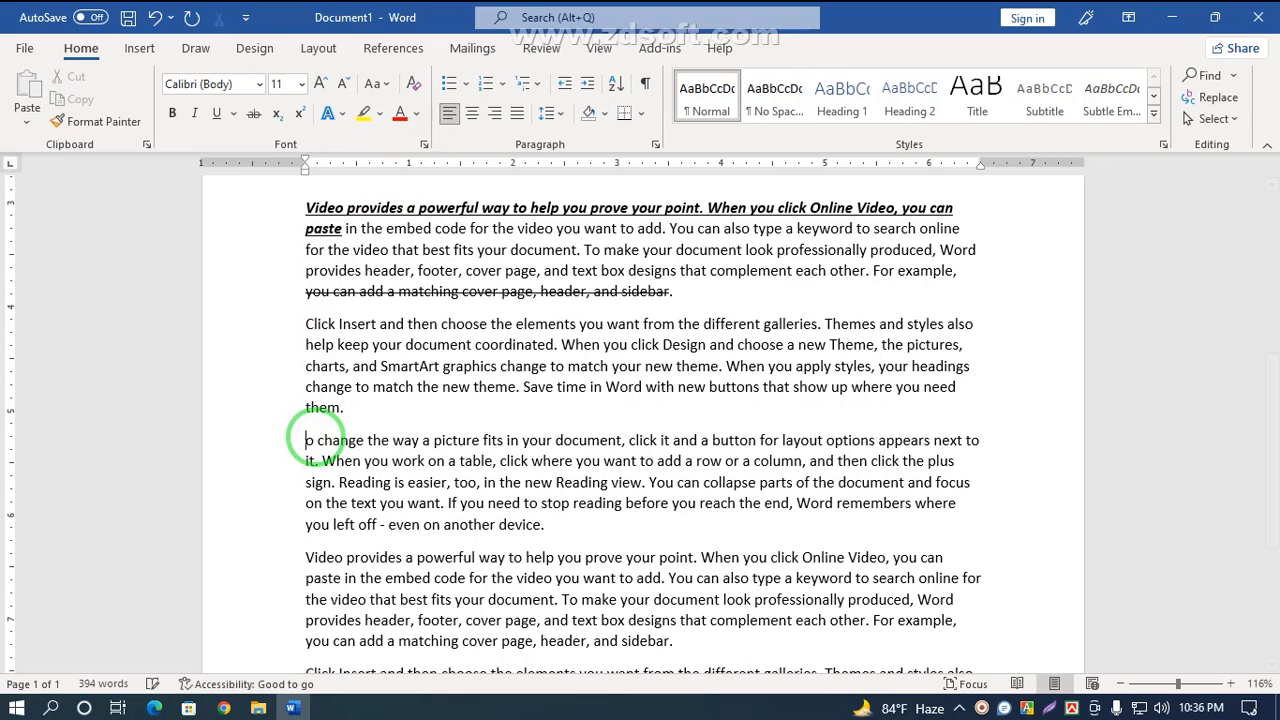
pyautogui.write('t')
# Step: Reselect the third paragraph and apply Sentence case to restore its capitalisation
pyautogui.moveTo(304, 440); pyautogui.dragTo(545, 524)
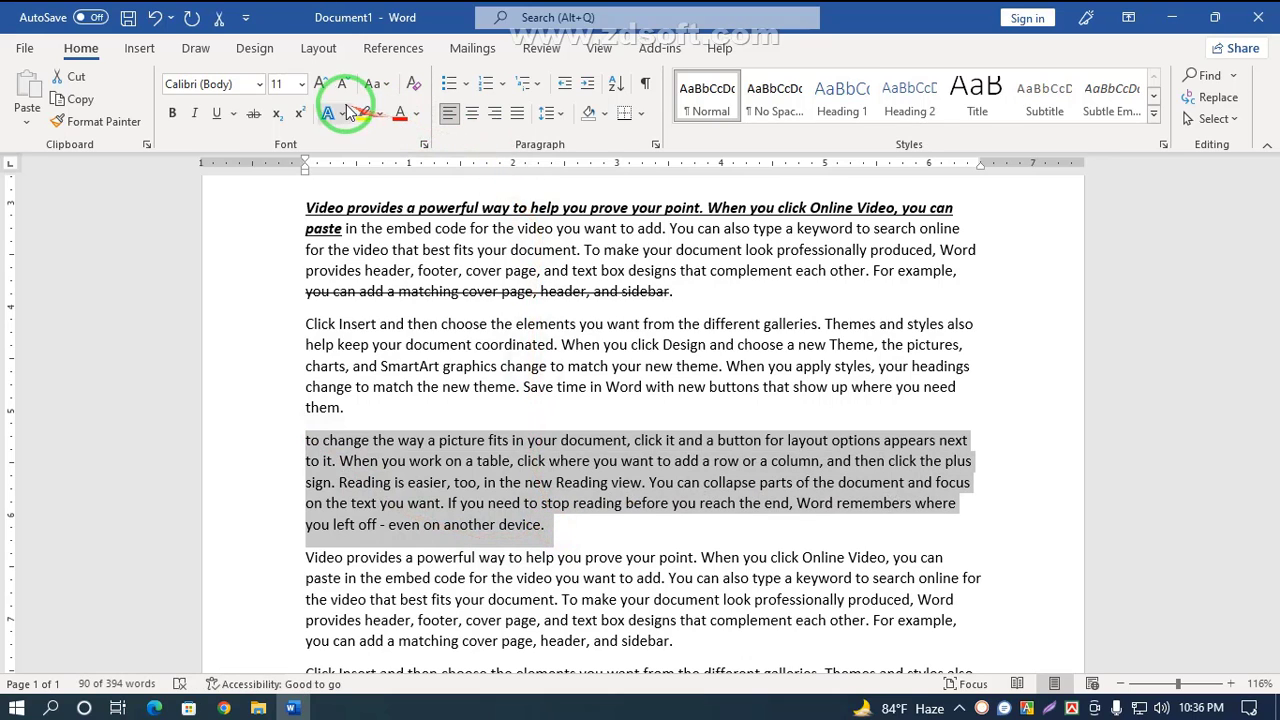
pyautogui.click(390, 85)
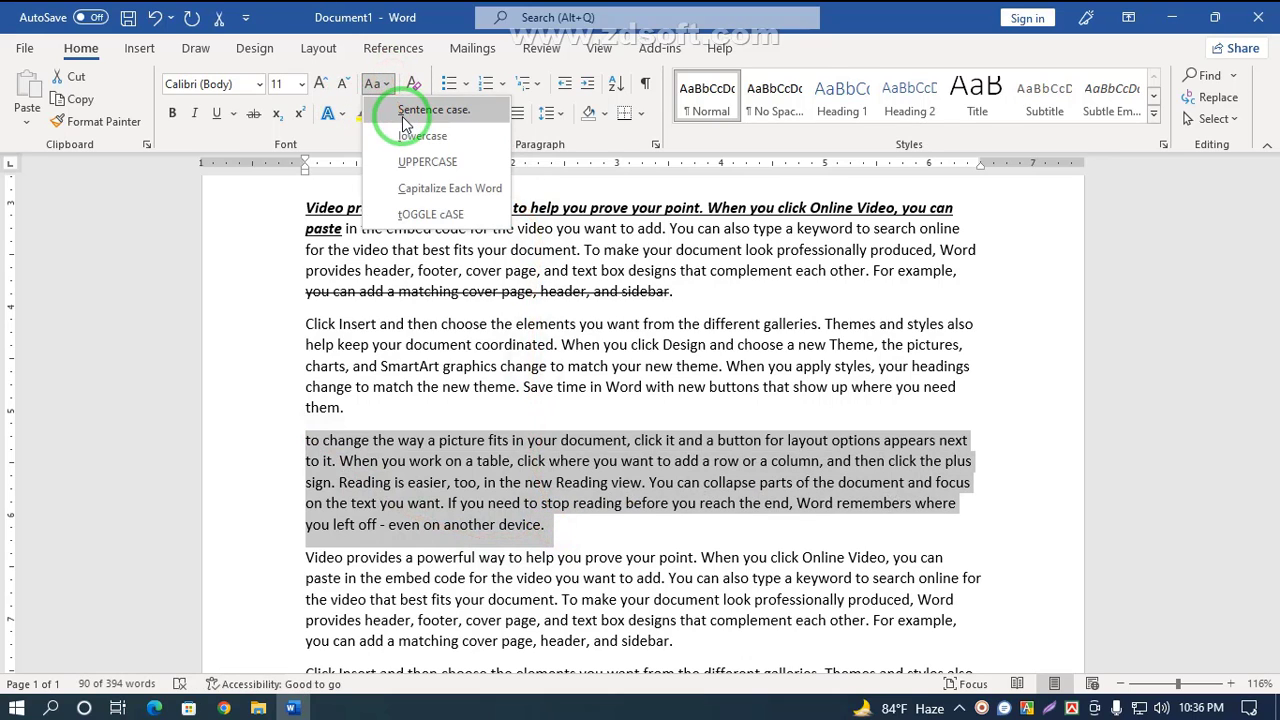
pyautogui.click(433, 109)
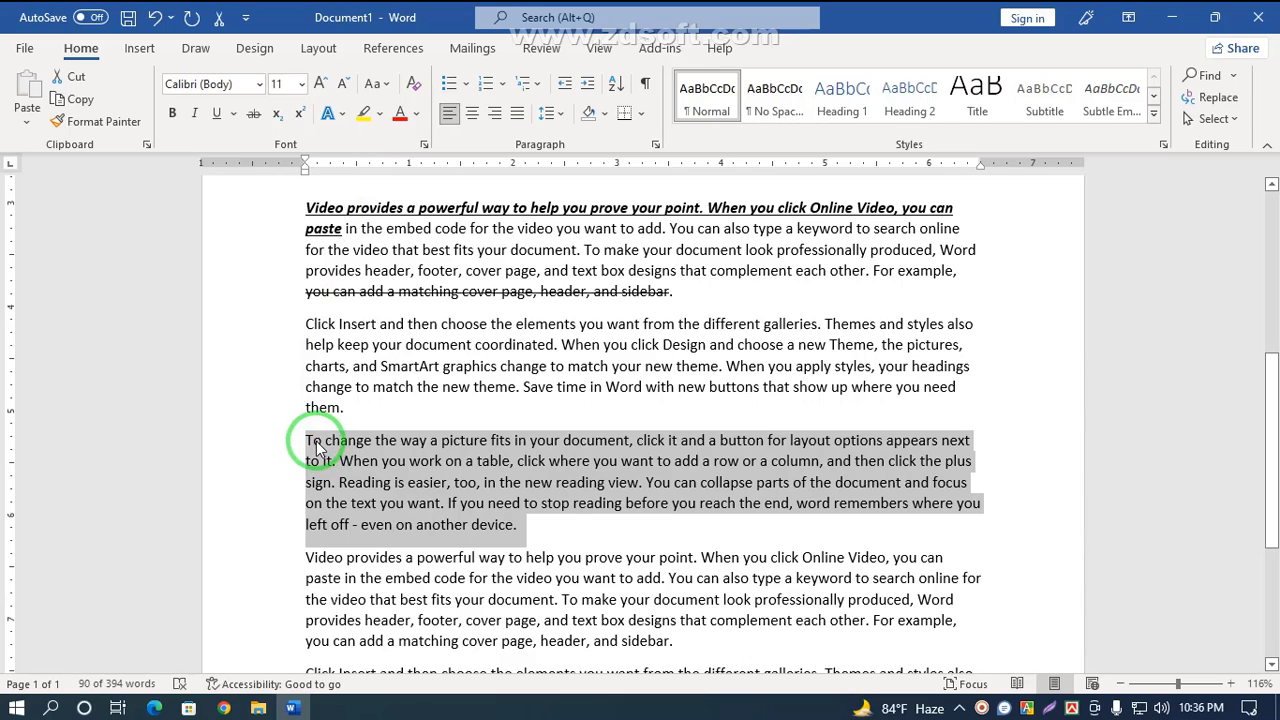
# Step: Change the third paragraph entirely to lowercase
pyautogui.moveTo(316, 447); pyautogui.dragTo(553, 530)
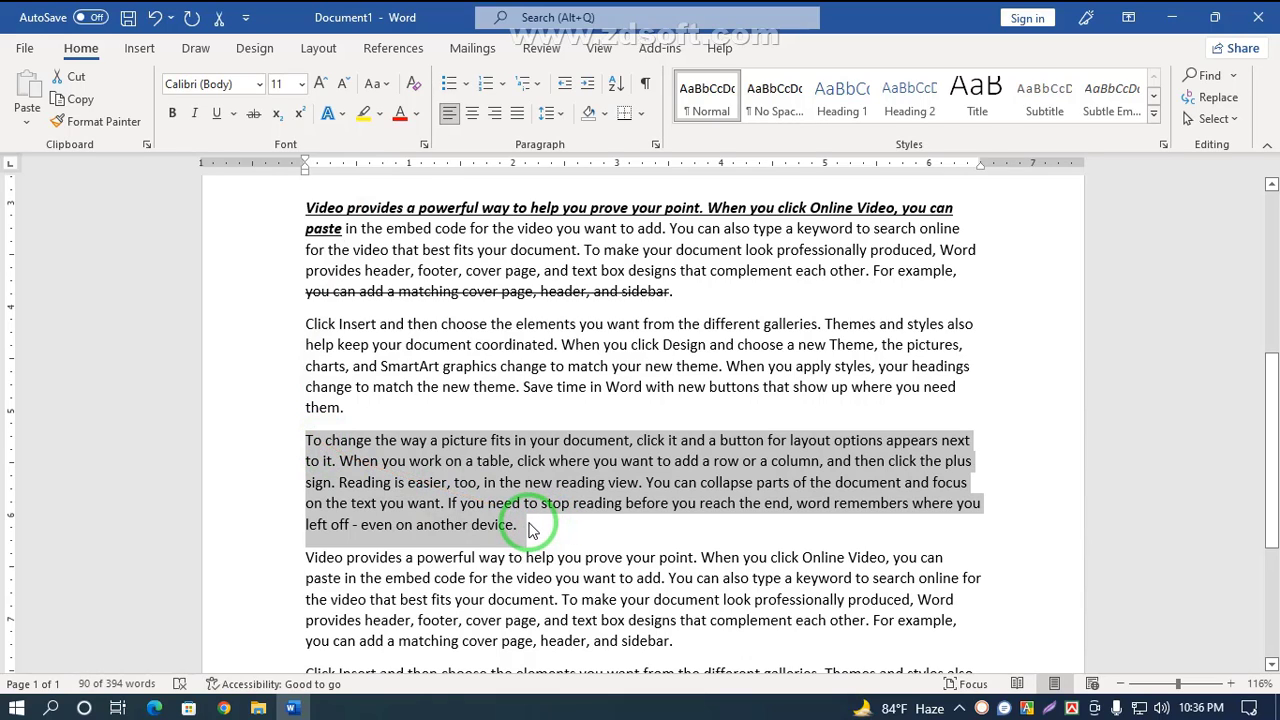
pyautogui.click(387, 85)
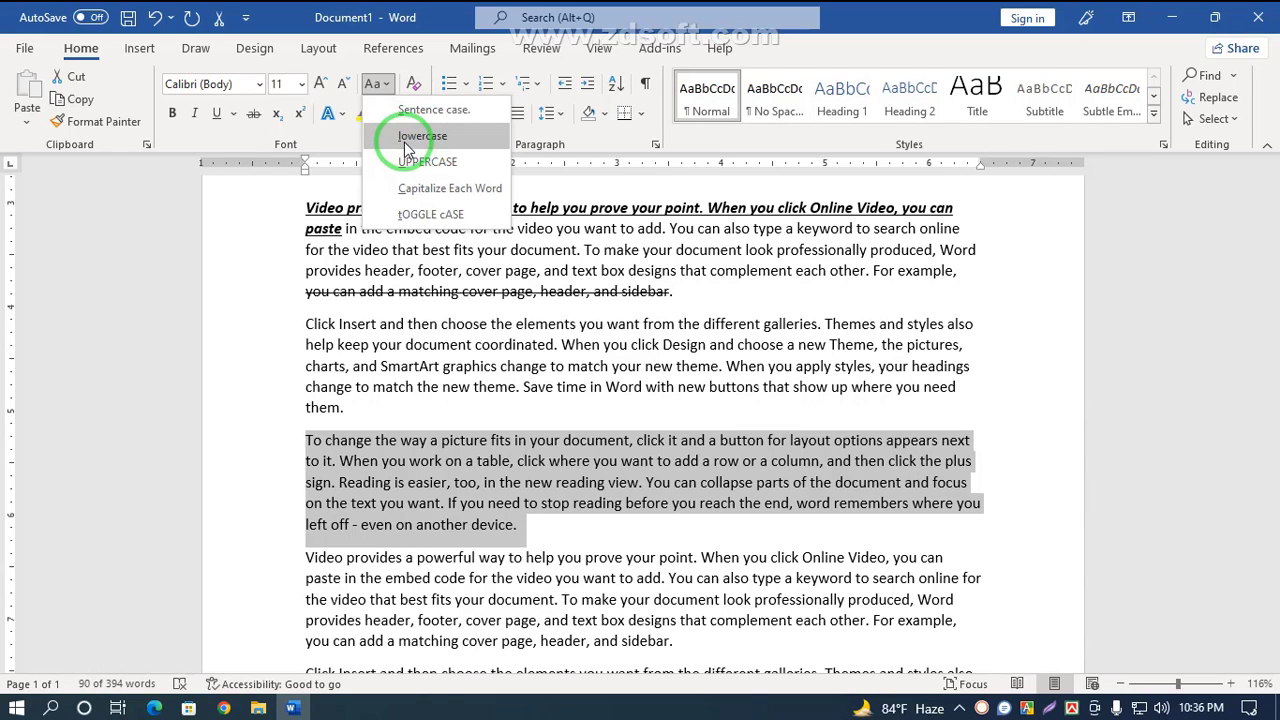
pyautogui.click(422, 136)
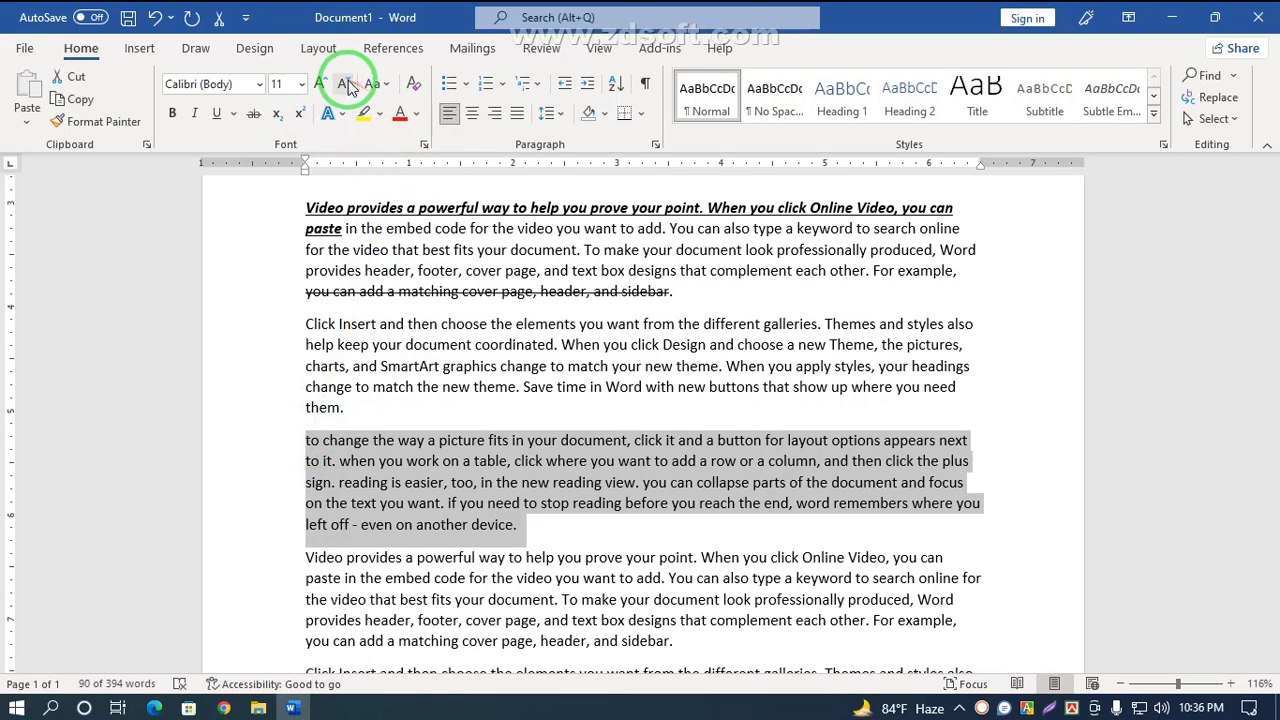
# Step: Switch the third paragraph to Sentence case and then back to lowercase
pyautogui.click(386, 84)
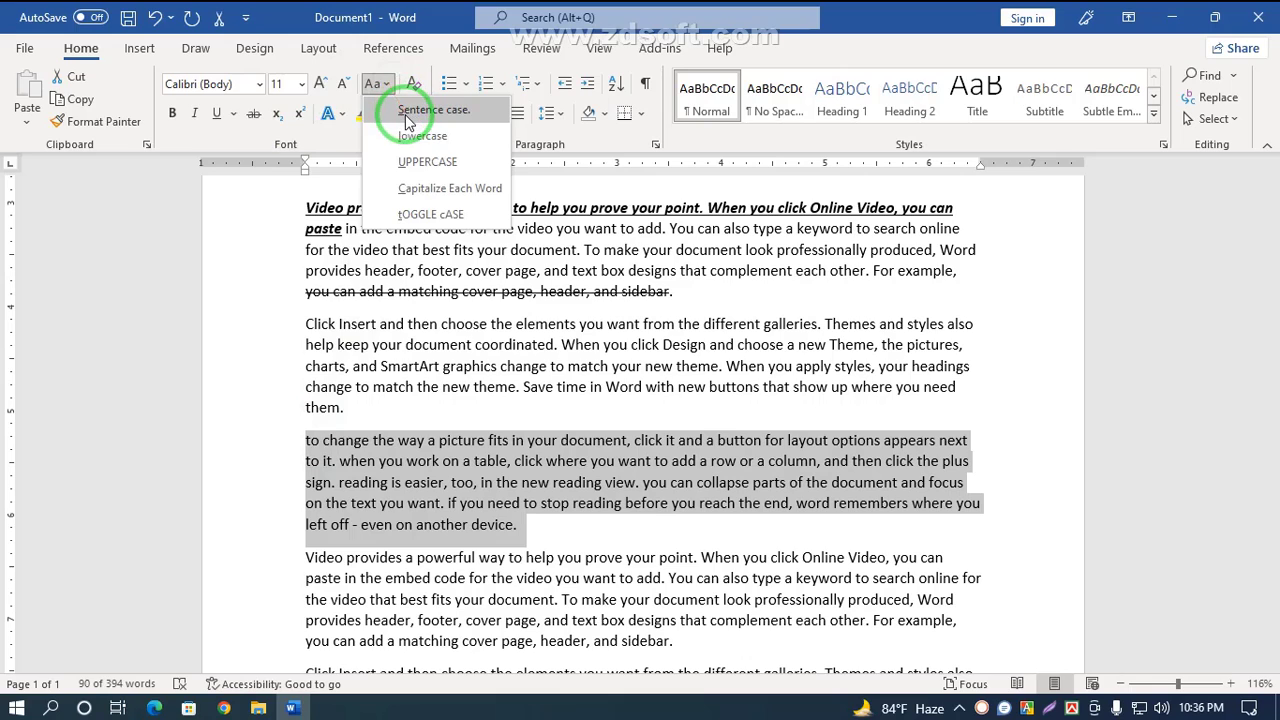
pyautogui.click(405, 111)
pyautogui.click(376, 85)
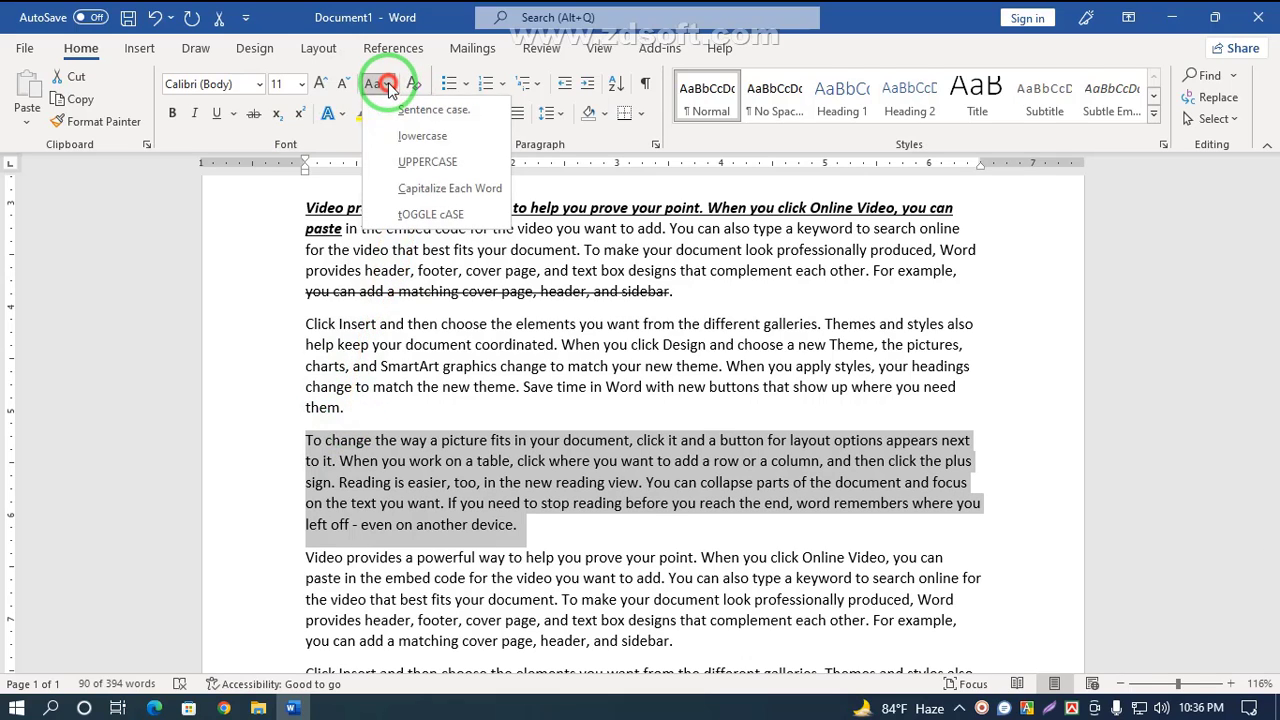
pyautogui.click(418, 138)
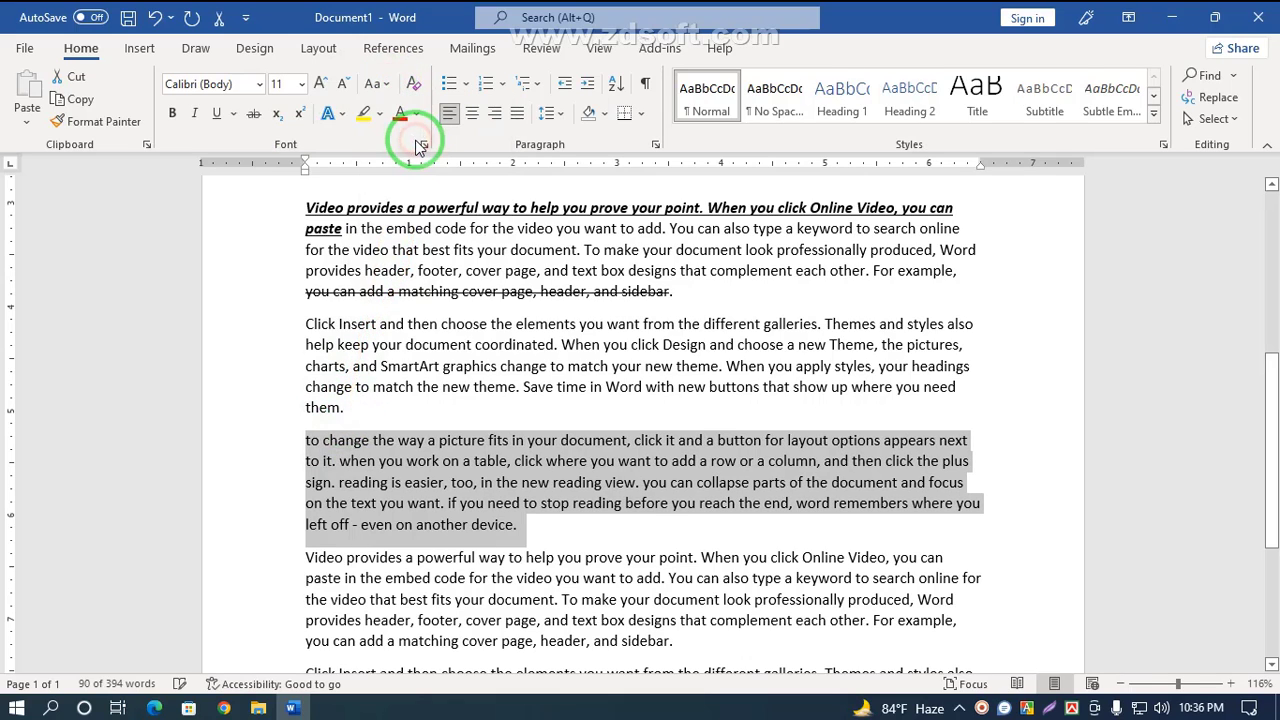
# Step: Change the third paragraph to UPPERCASE
pyautogui.click(388, 85)
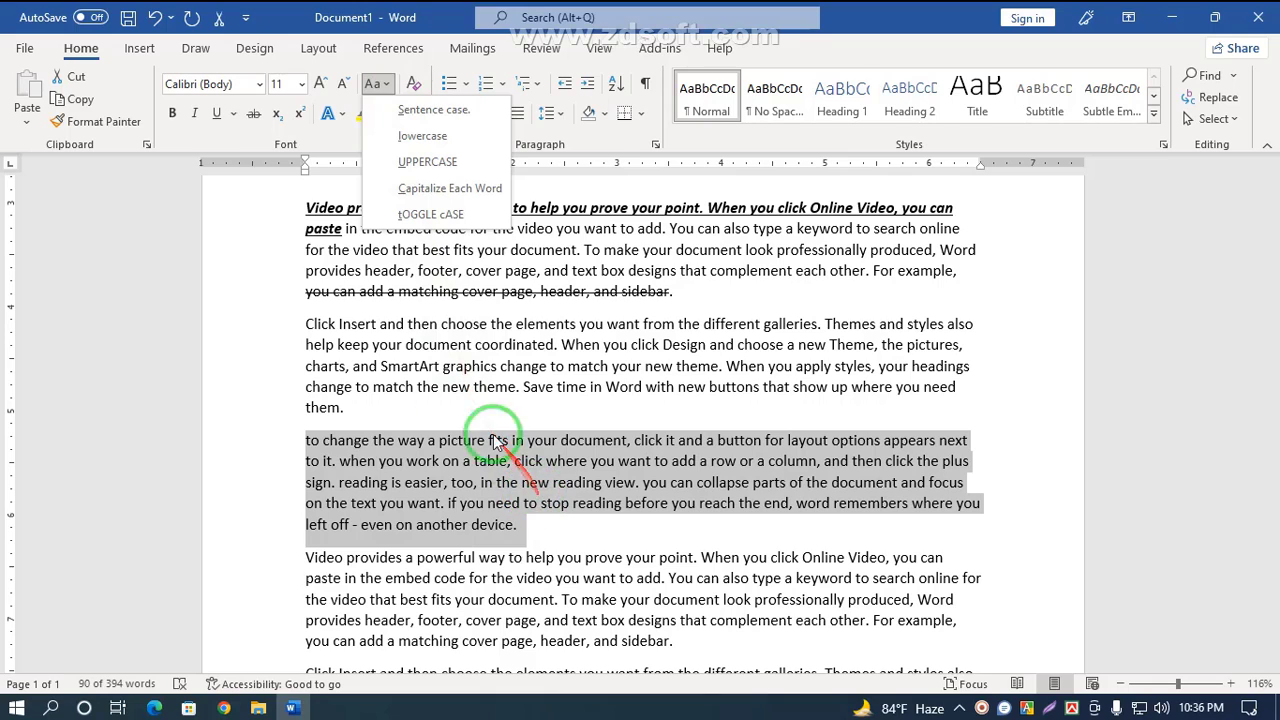
pyautogui.click(427, 166)
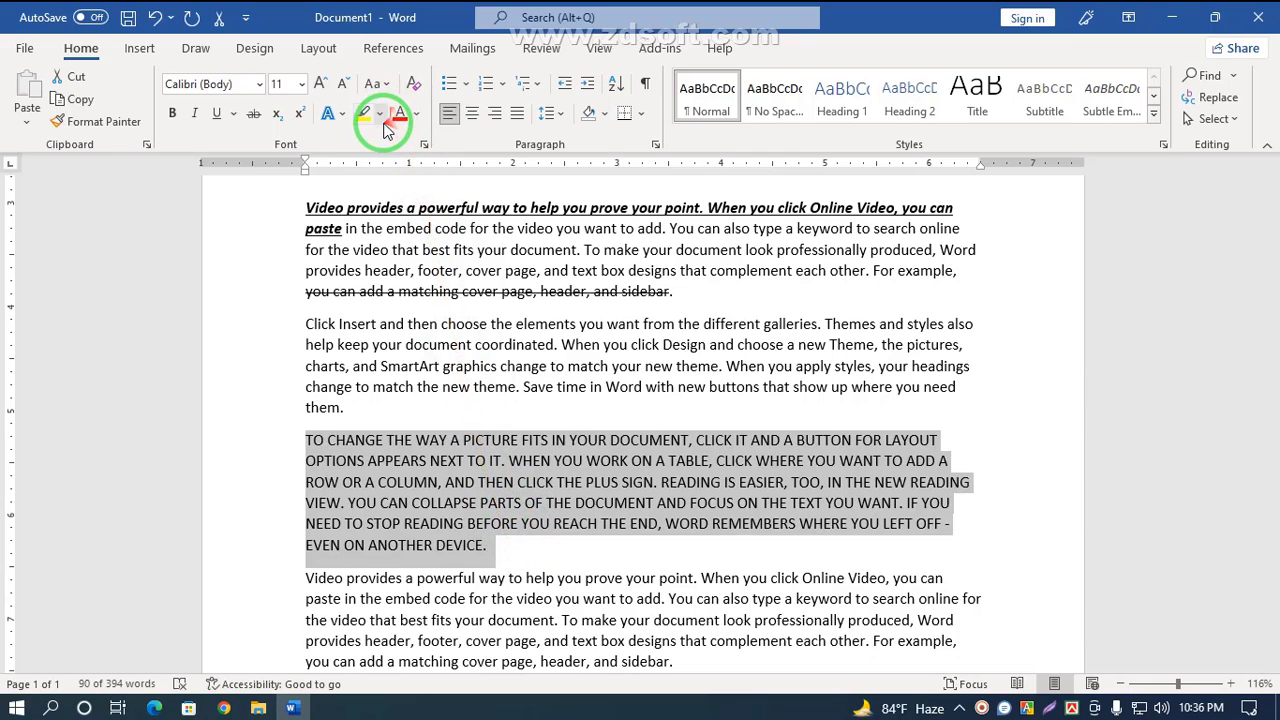
pyautogui.click(380, 84)
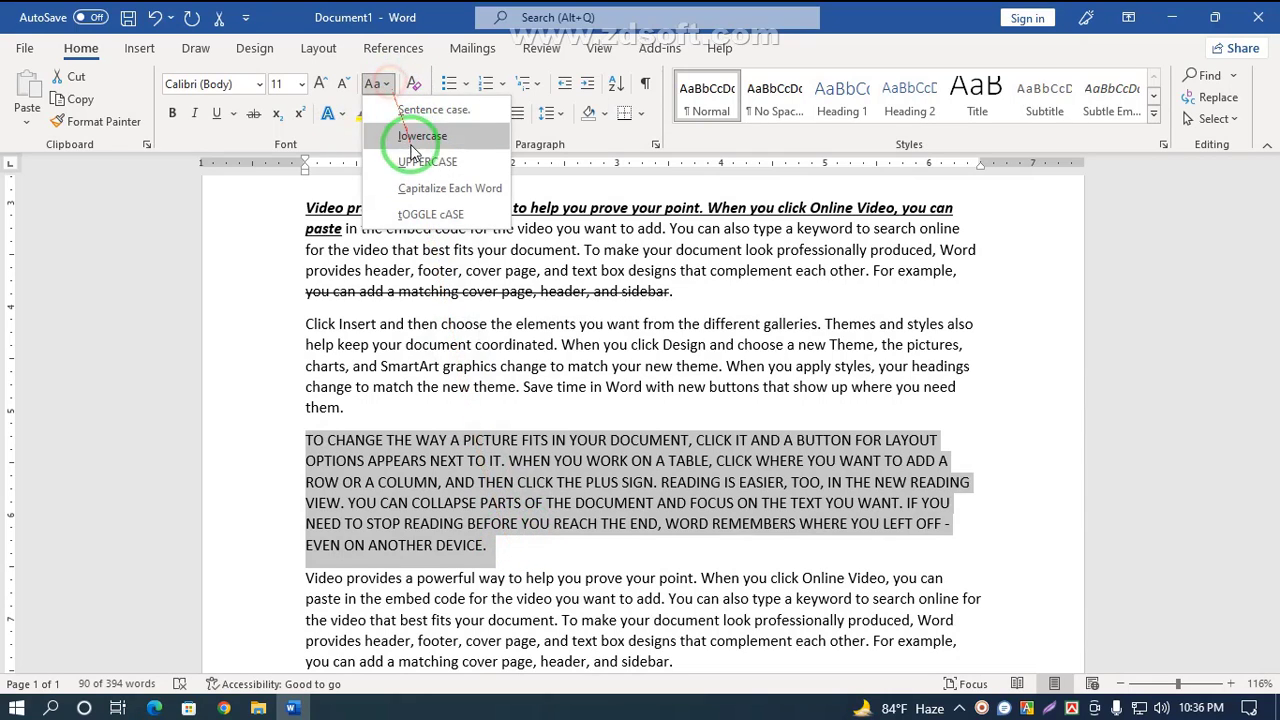
pyautogui.click(415, 163)
# Step: Switch the third paragraph to lowercase and then back to UPPERCASE
pyautogui.click(377, 84)
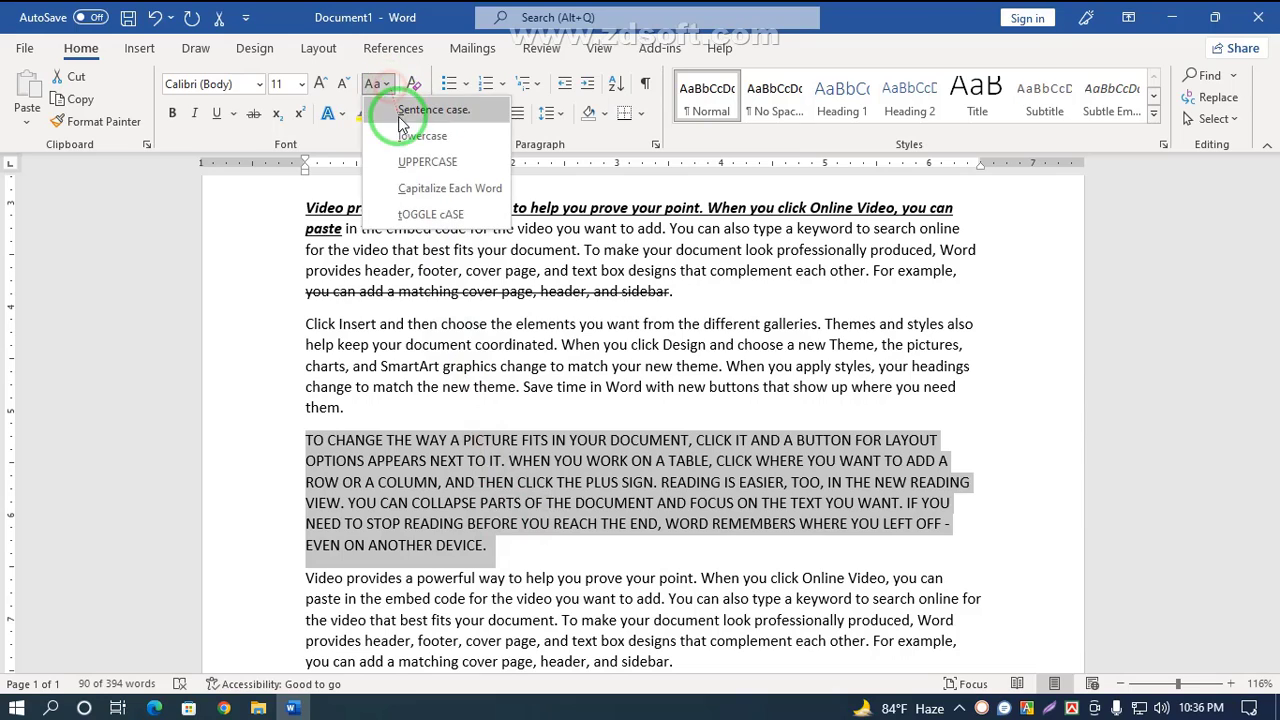
pyautogui.click(407, 140)
pyautogui.click(378, 84)
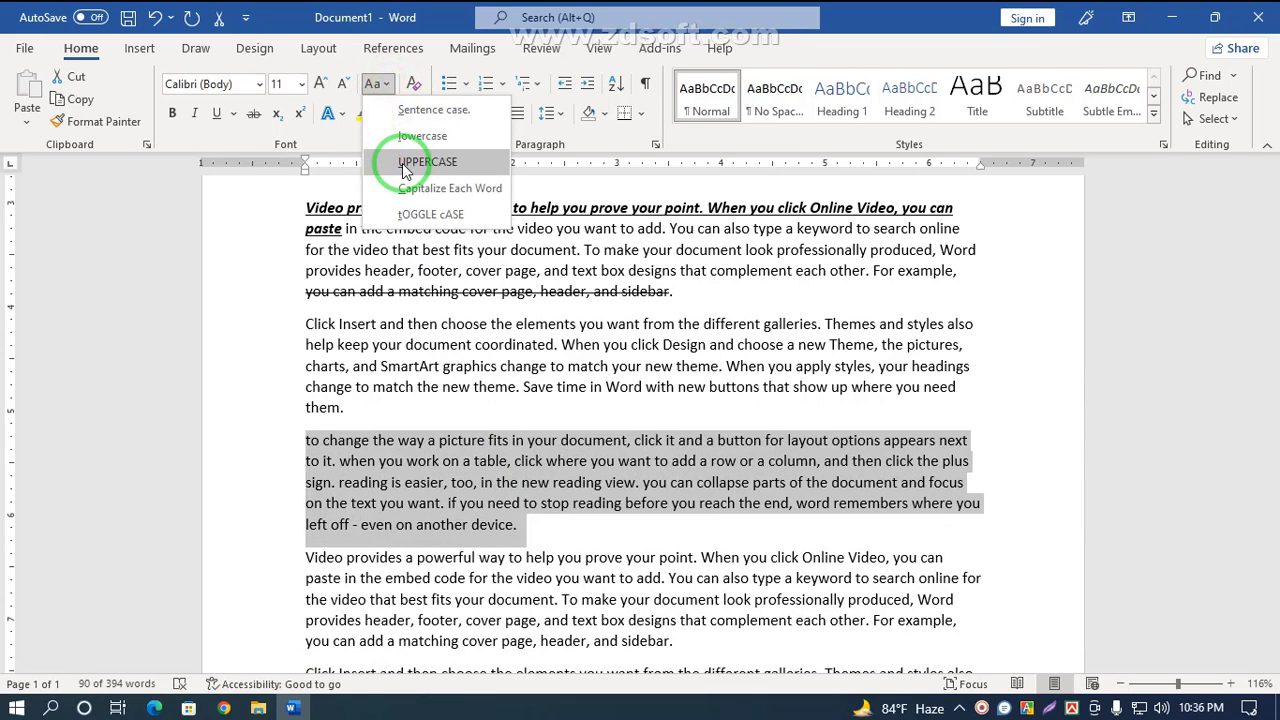
pyautogui.click(405, 165)
# Step: Apply Capitalize Each Word to the third paragraph
pyautogui.click(385, 85)
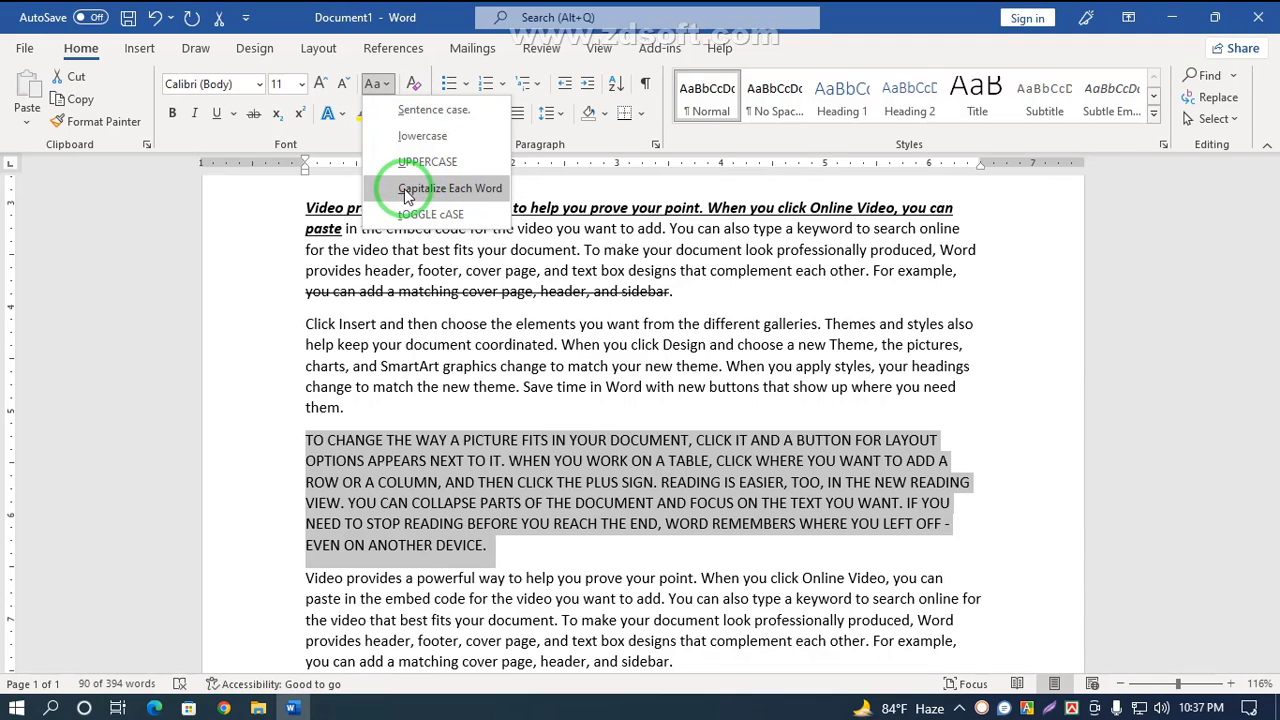
pyautogui.click(452, 189)
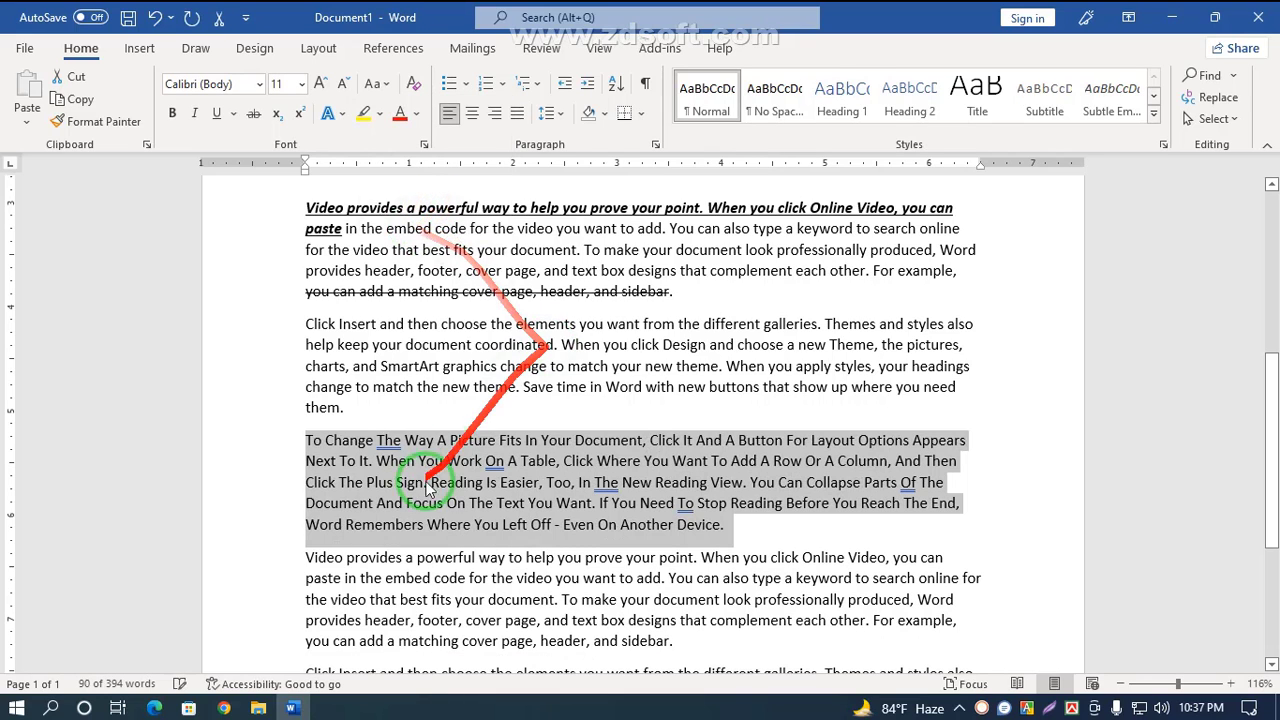
pyautogui.click(323, 443)
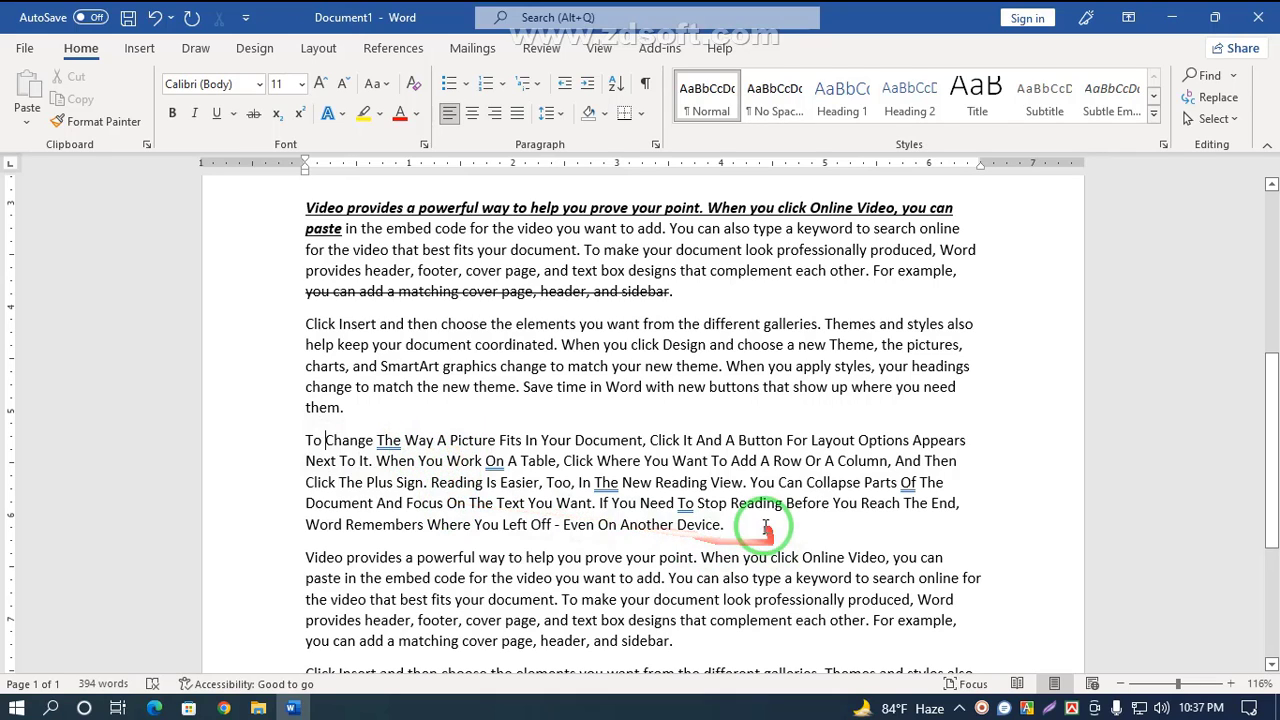
# Step: Reselect the third paragraph and apply tOGGLE cASE to it
pyautogui.moveTo(740, 524); pyautogui.dragTo(271, 443)
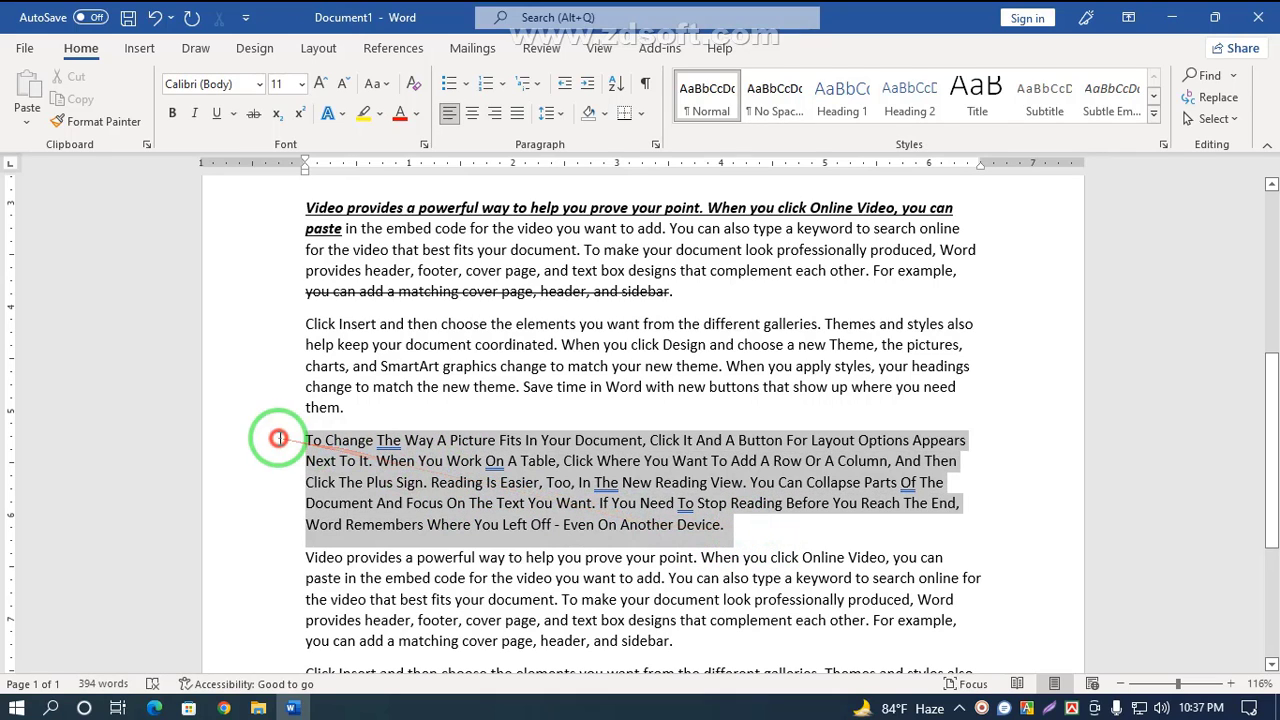
pyautogui.click(378, 84)
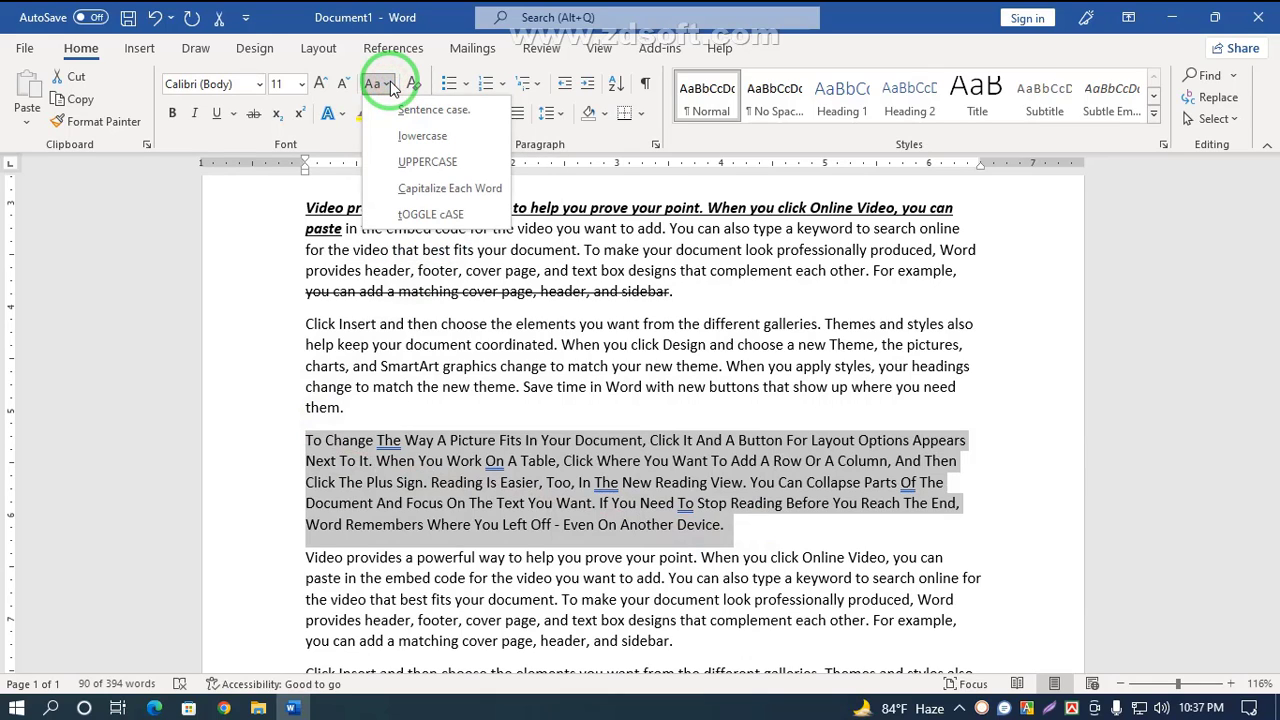
pyautogui.click(435, 222)
pyautogui.click(313, 450)
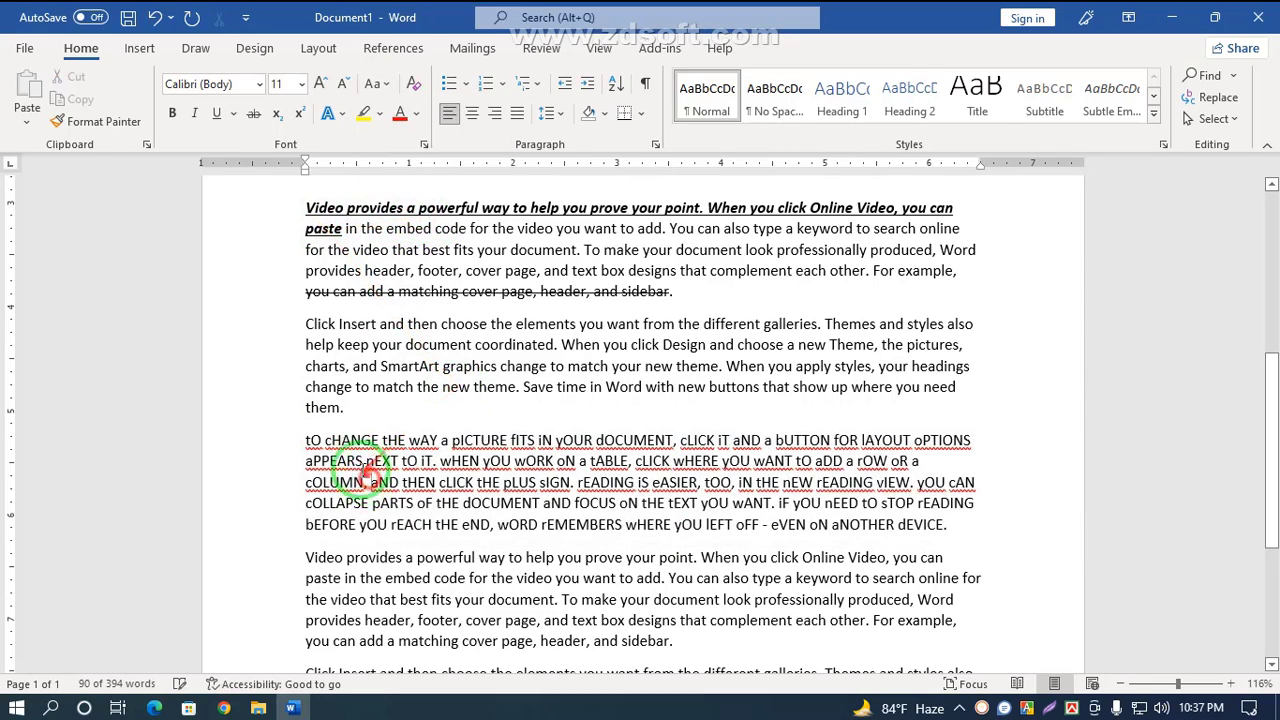
pyautogui.doubleClick(308, 441)
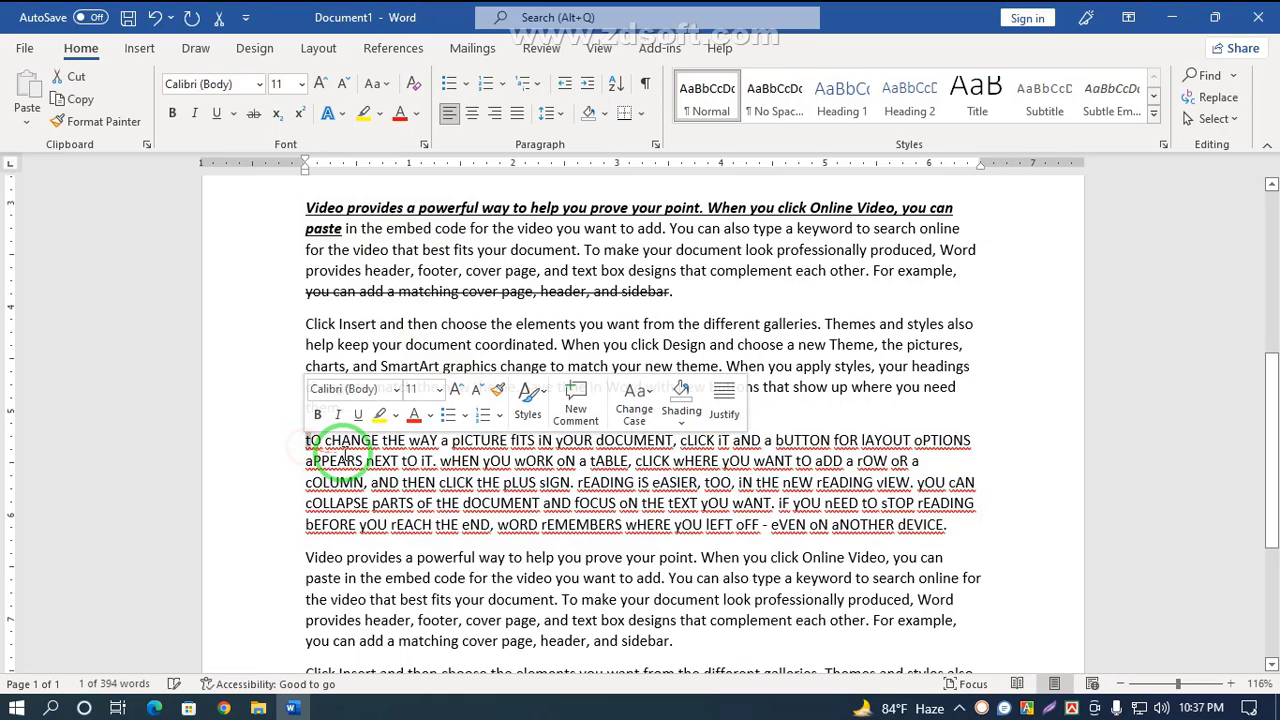
pyautogui.doubleClick(328, 441)
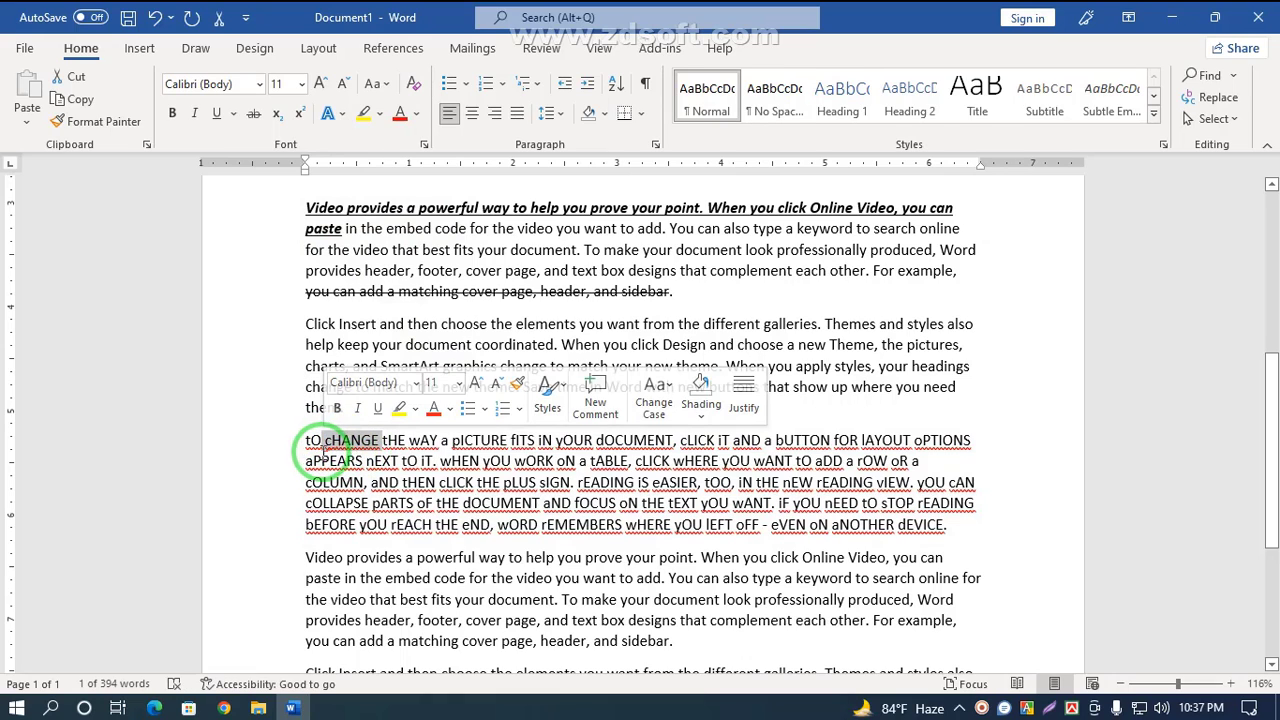
pyautogui.click(340, 446)
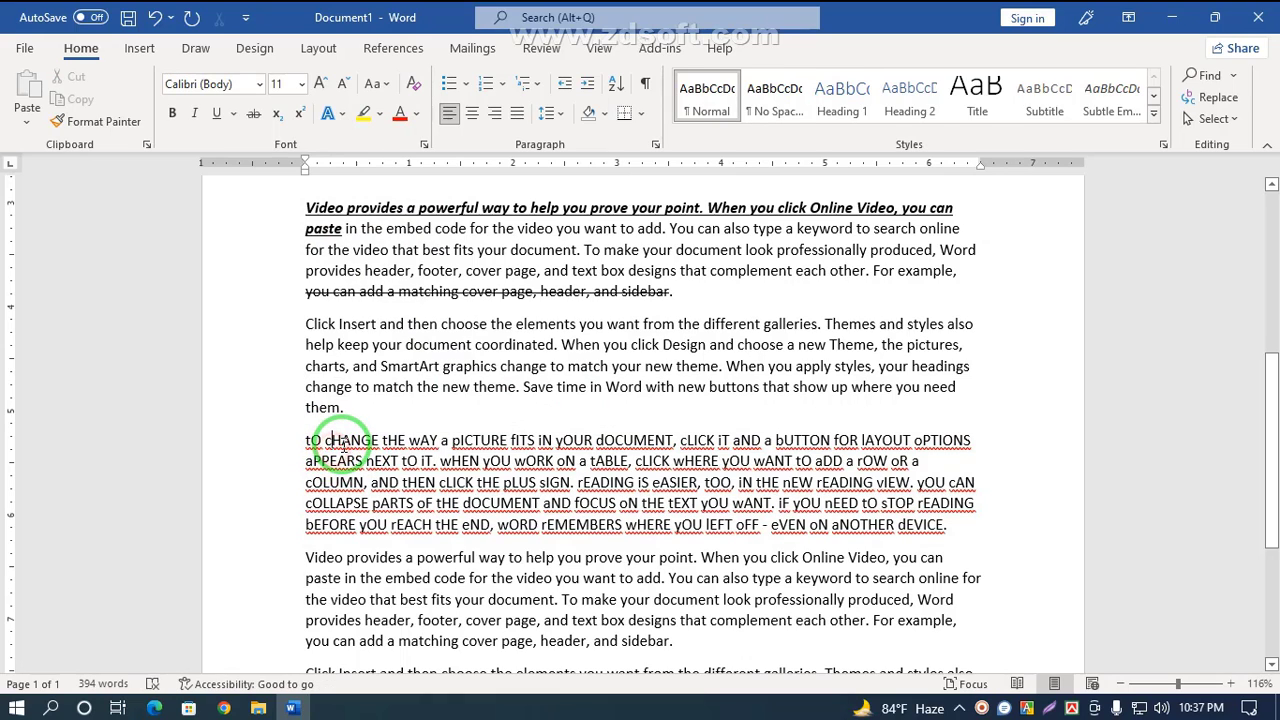
pyautogui.click(386, 88)
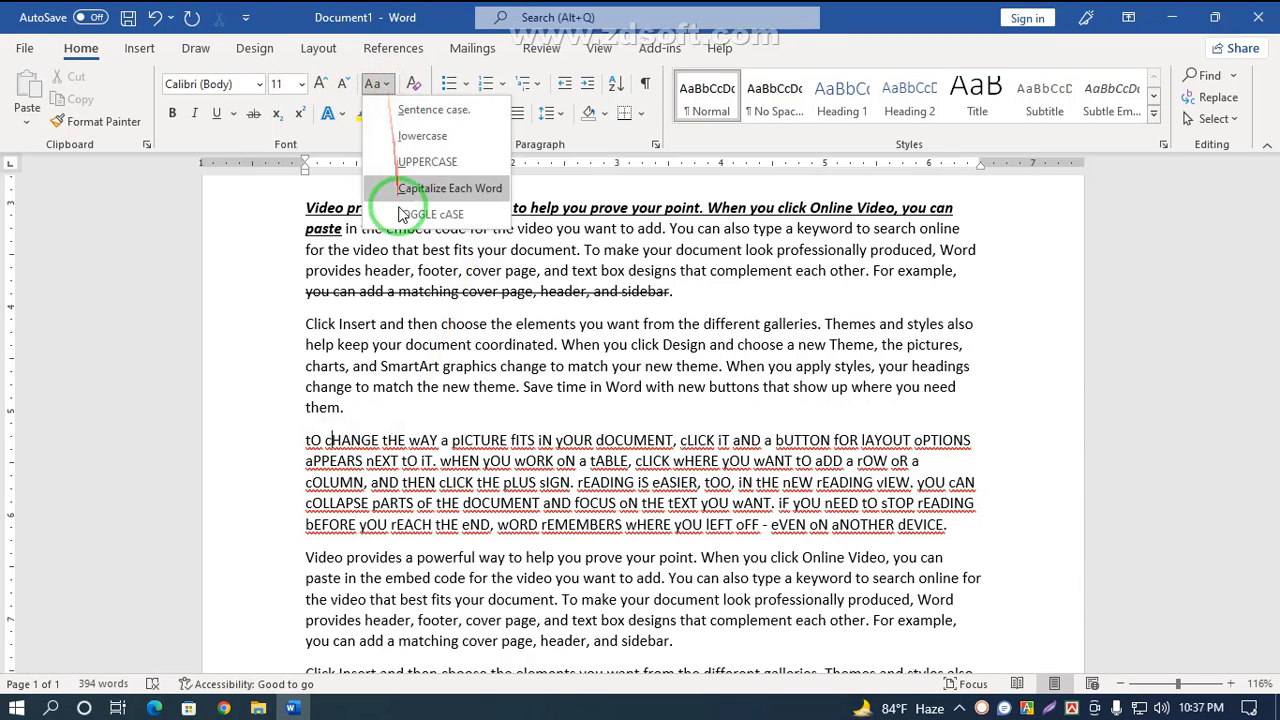
pyautogui.click(505, 404)
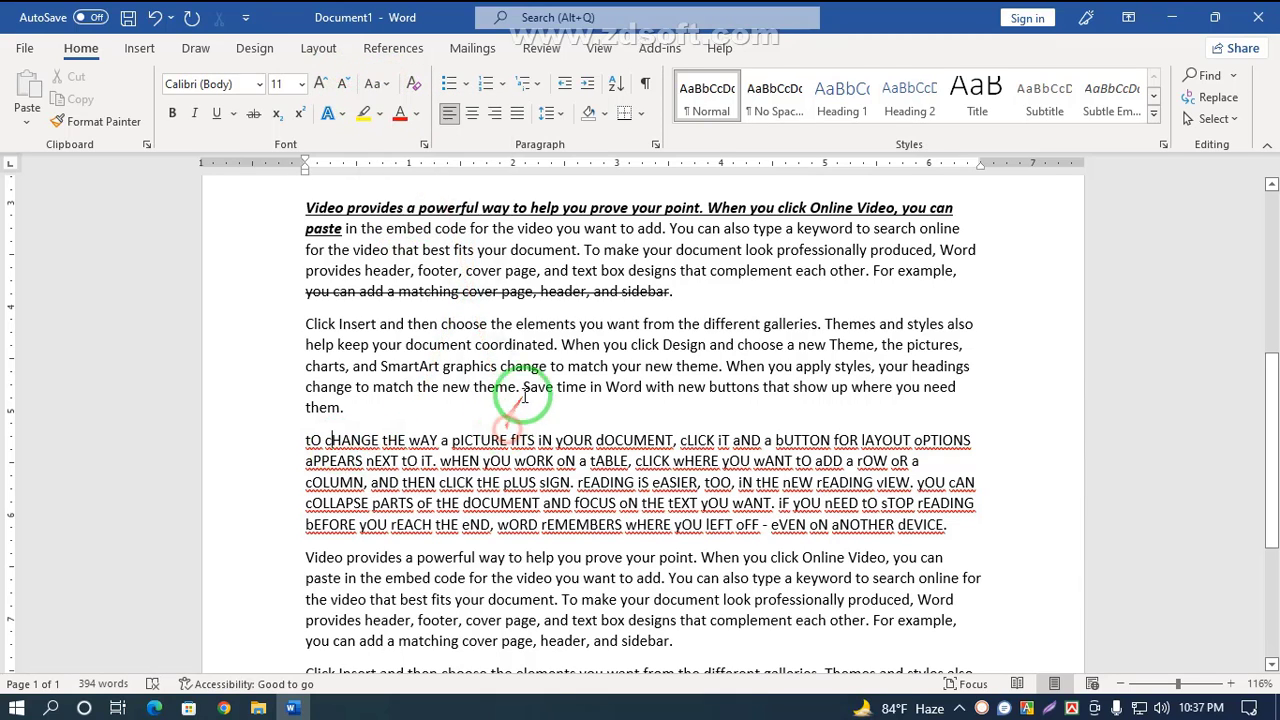
pyautogui.scroll(2, 222, 620)
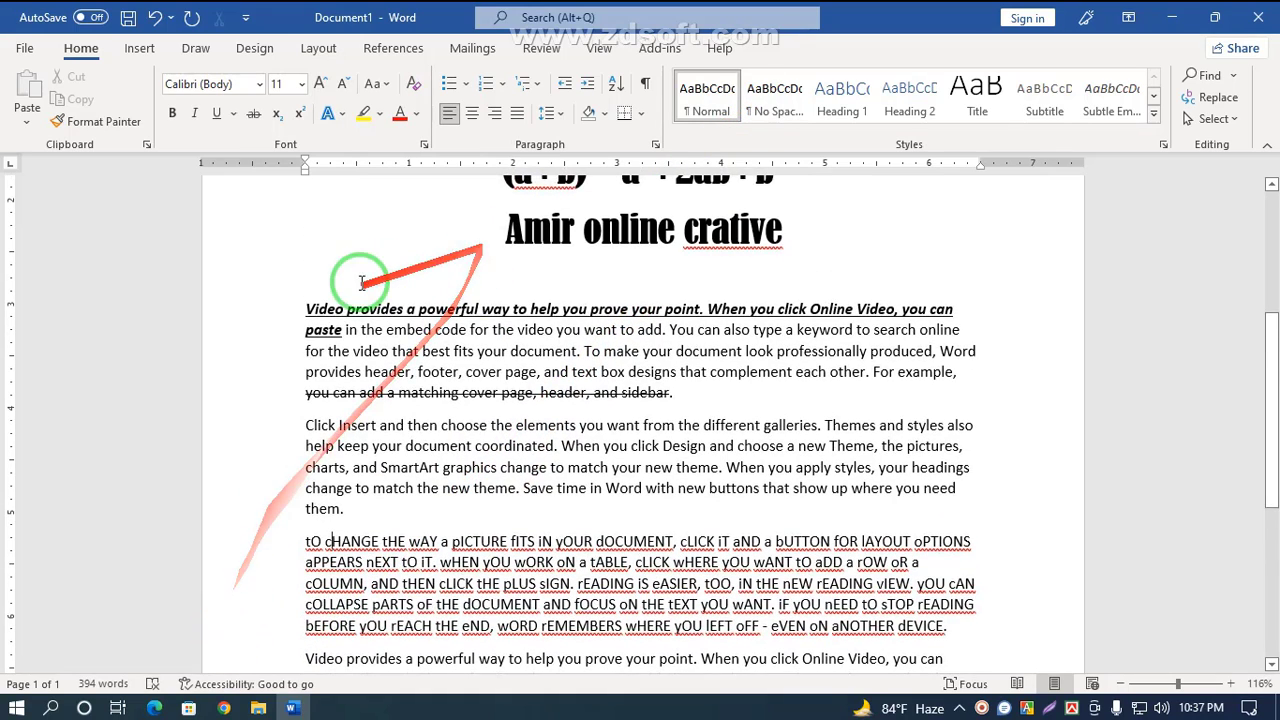
pyautogui.click(386, 84)
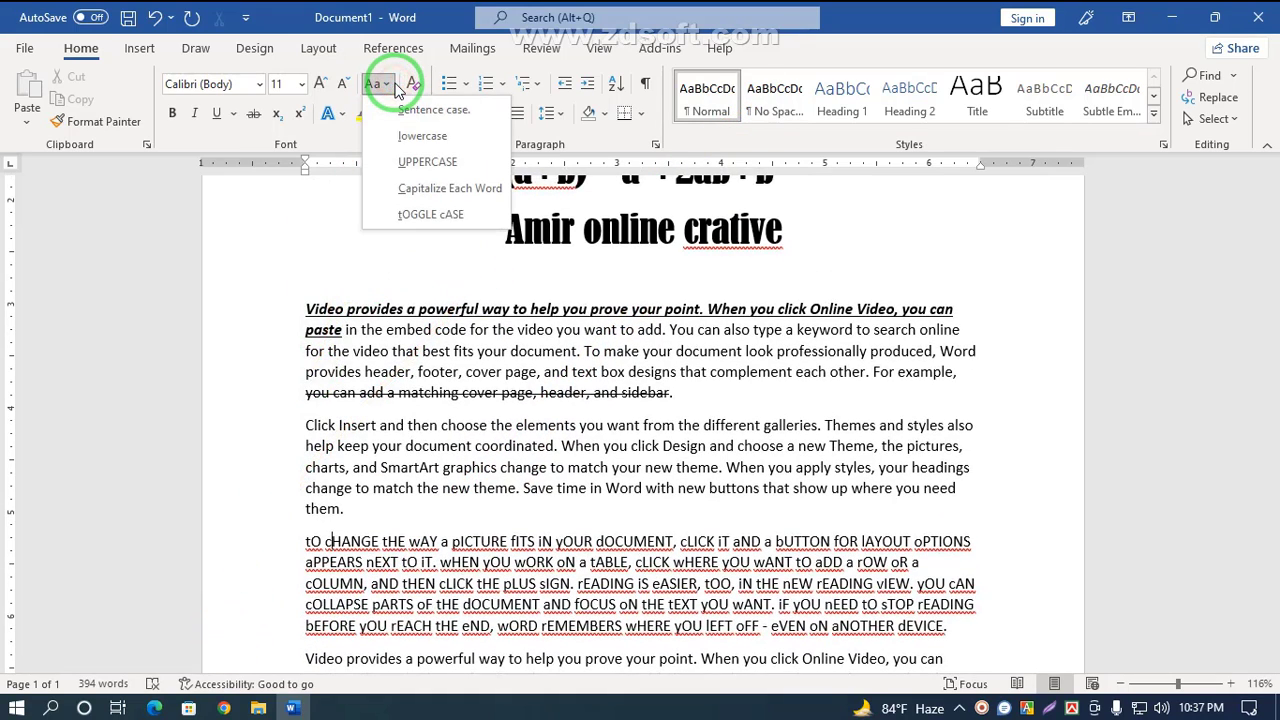
pyautogui.click(269, 287)
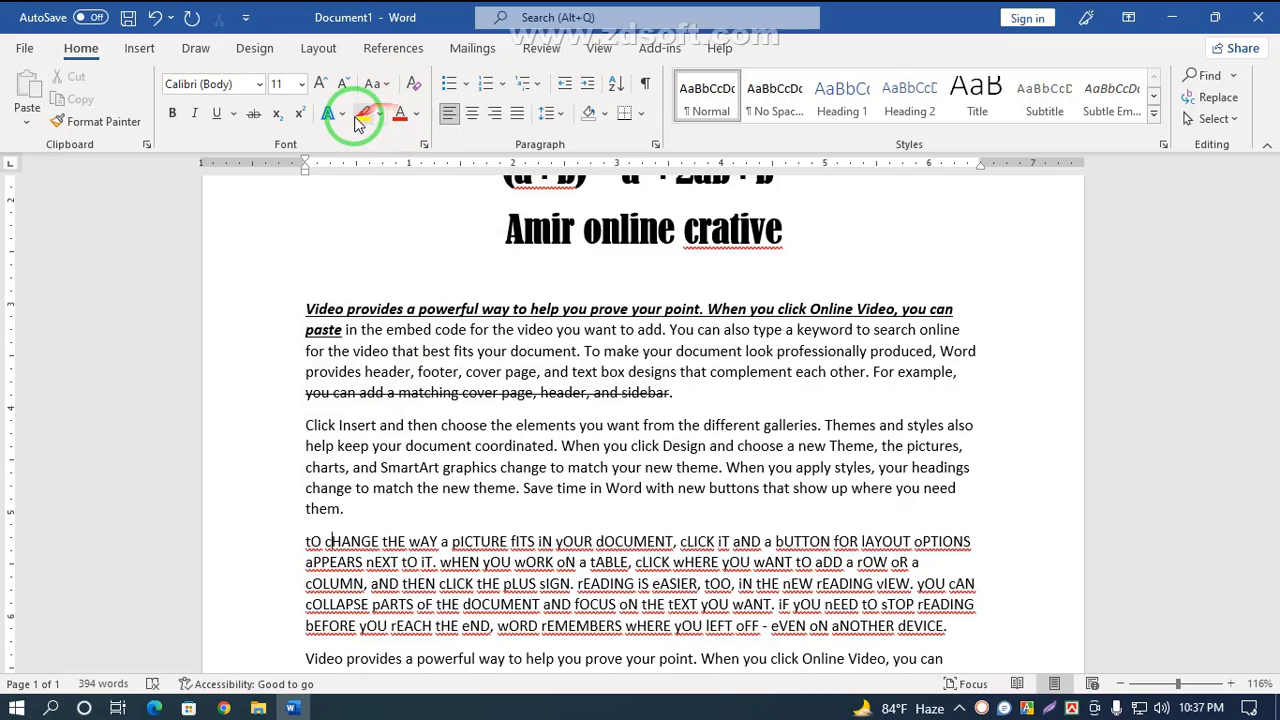
# Step: Select the 'Amir online crative' title and apply the blue gradient style from the Text Effects gallery
pyautogui.scroll(3, 309, 314)
pyautogui.click(821, 404)
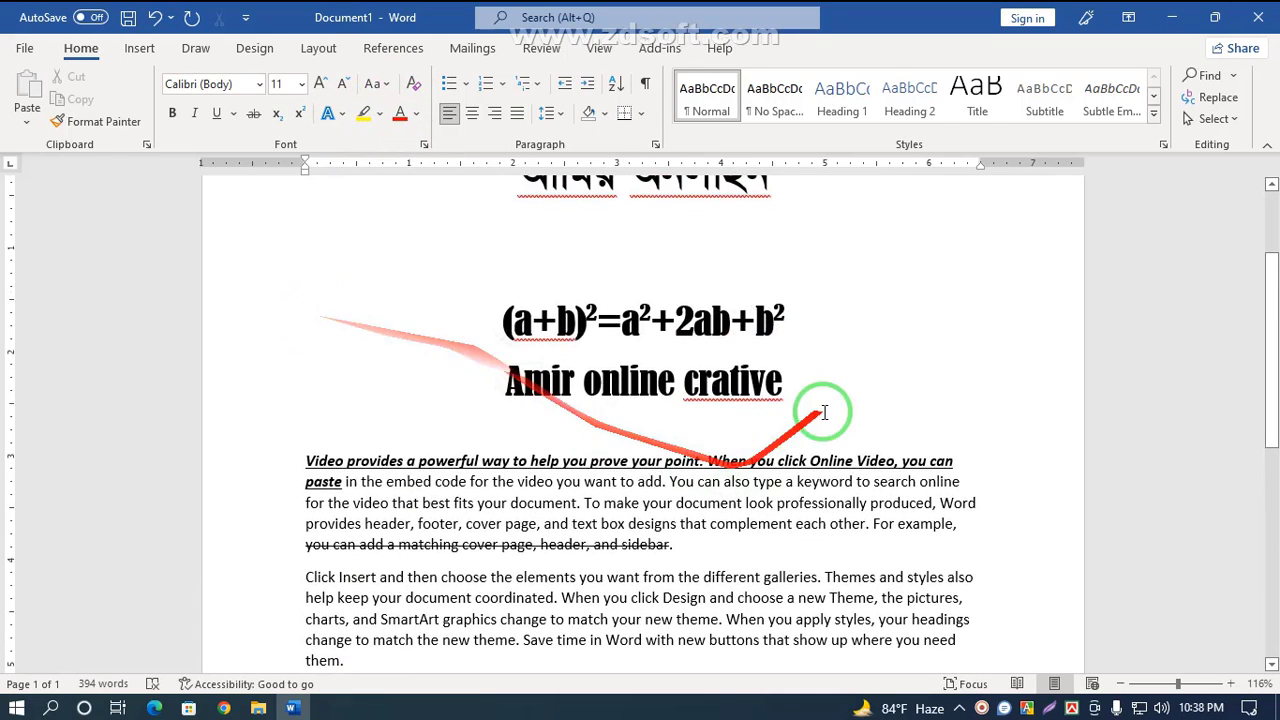
pyautogui.moveTo(690, 393); pyautogui.dragTo(500, 378)
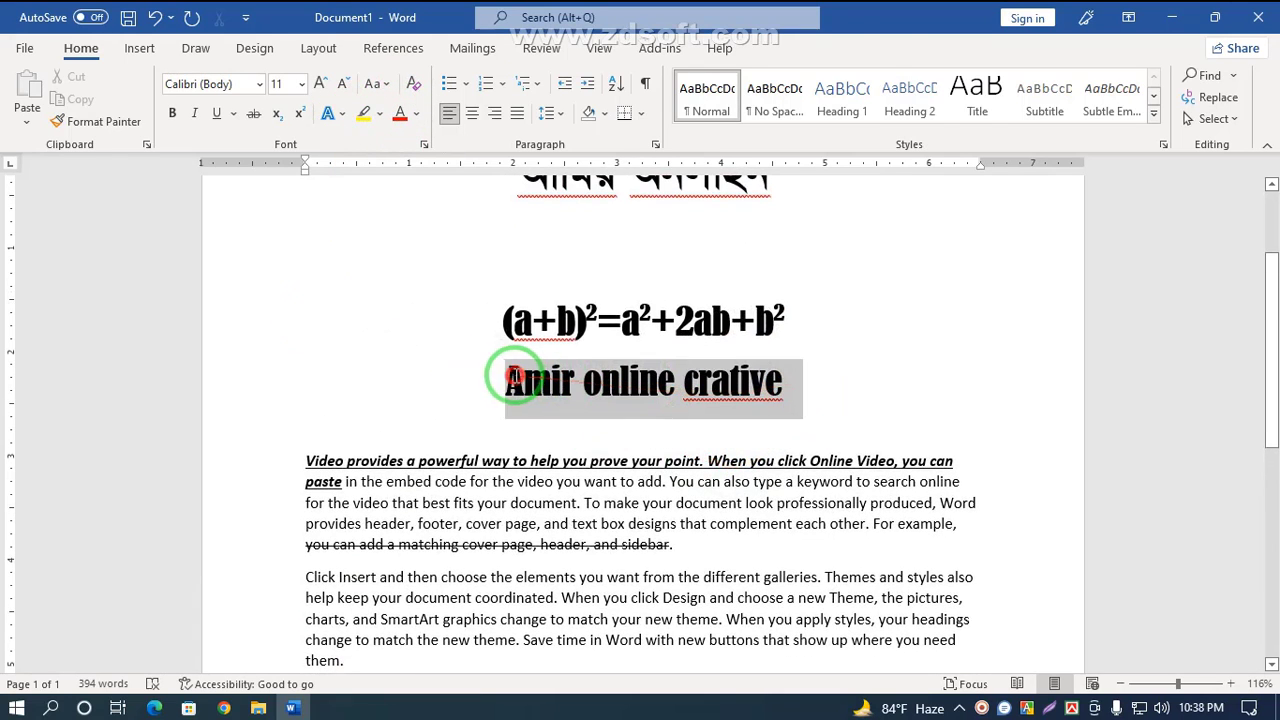
pyautogui.click(344, 113)
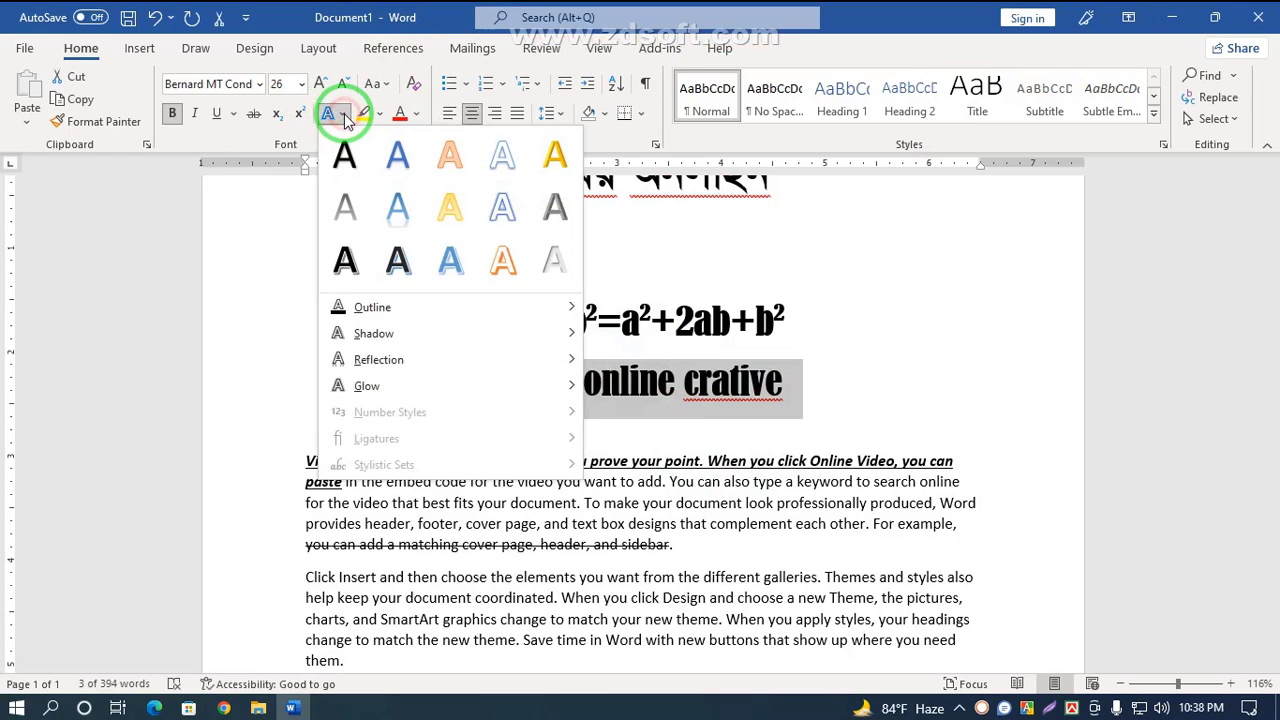
pyautogui.click(476, 263)
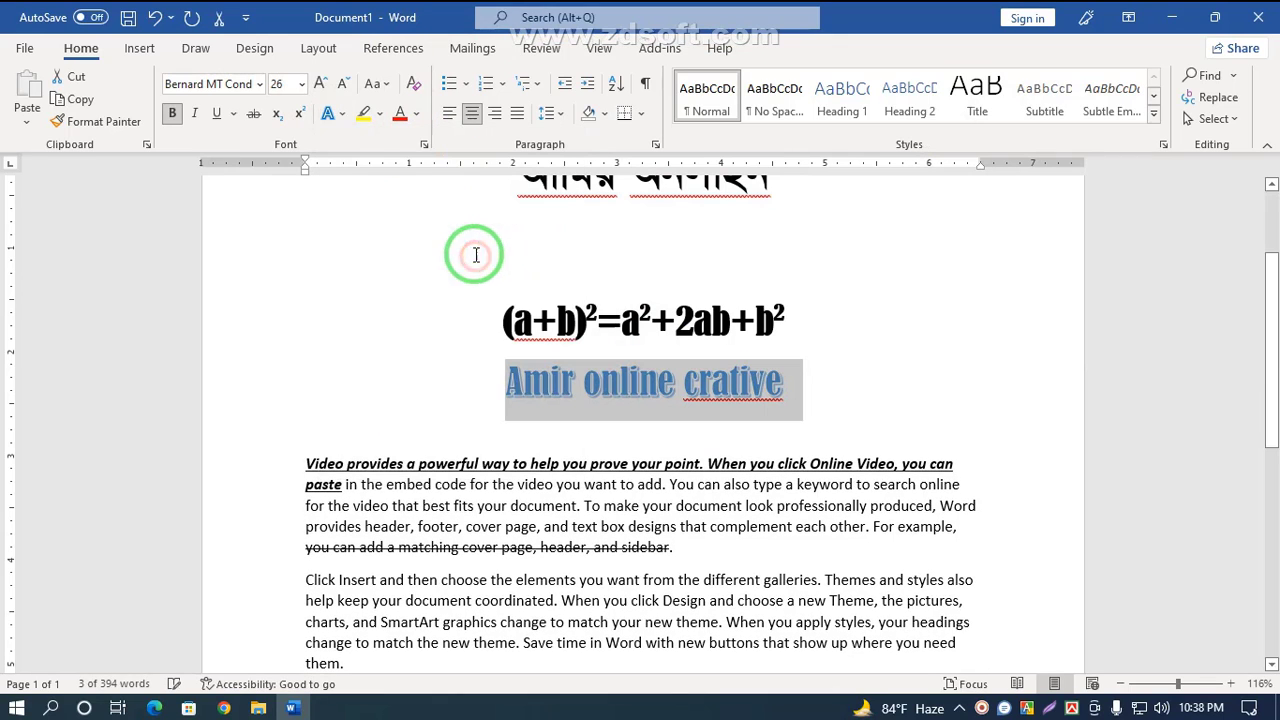
# Step: Give the title's text effect an orange outline colour
pyautogui.click(345, 115)
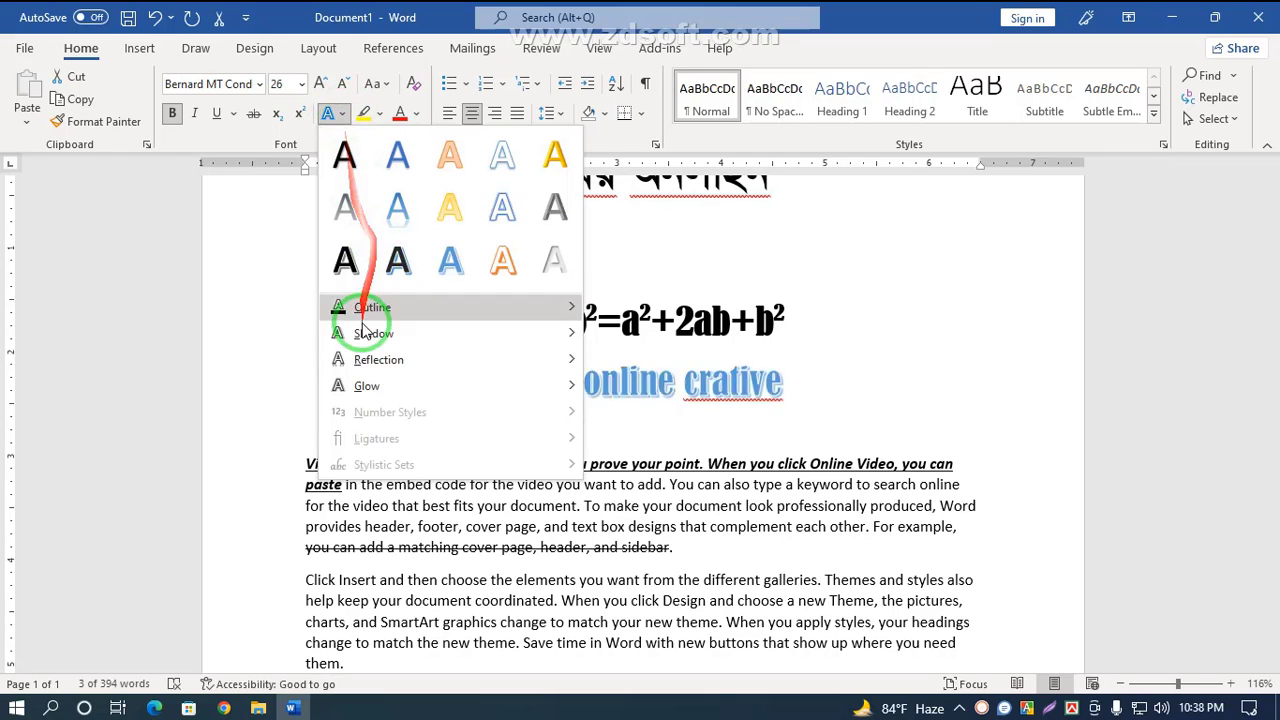
pyautogui.moveTo(385, 307)
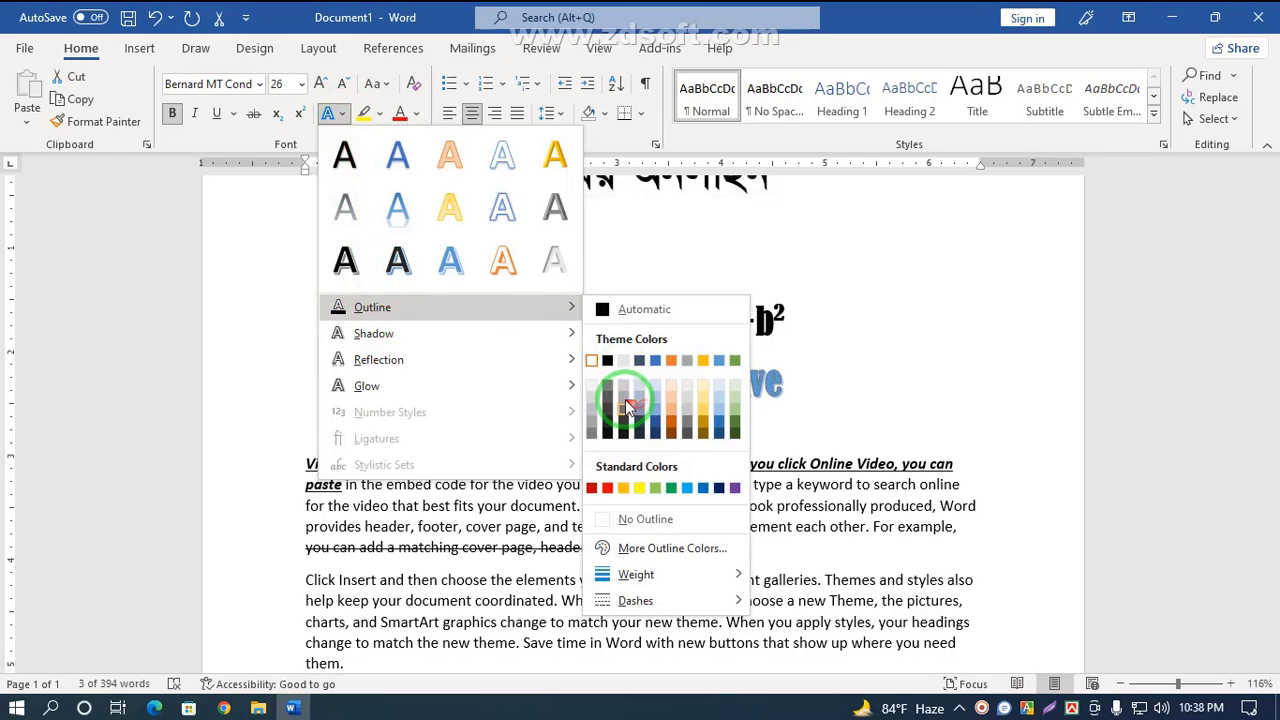
pyautogui.click(622, 489)
pyautogui.click(762, 435)
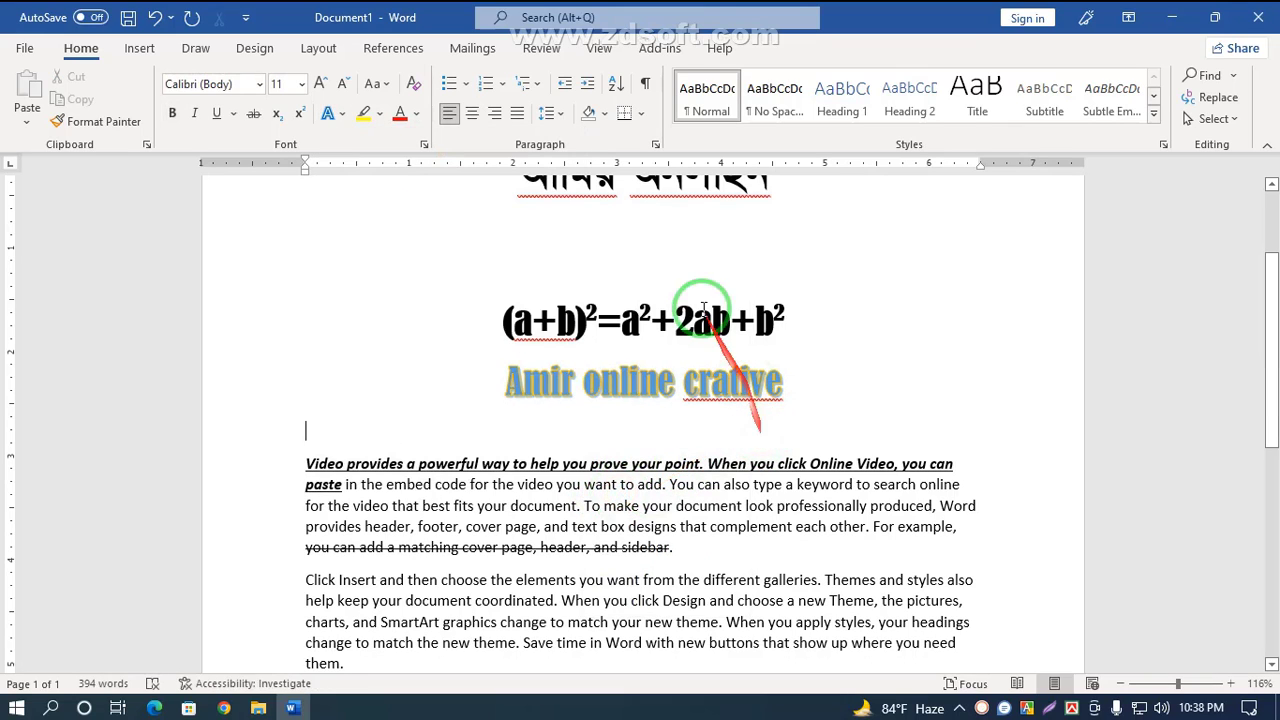
# Step: Reselect the title and change its text outline to a dashed line style
pyautogui.moveTo(786, 391); pyautogui.dragTo(460, 395)
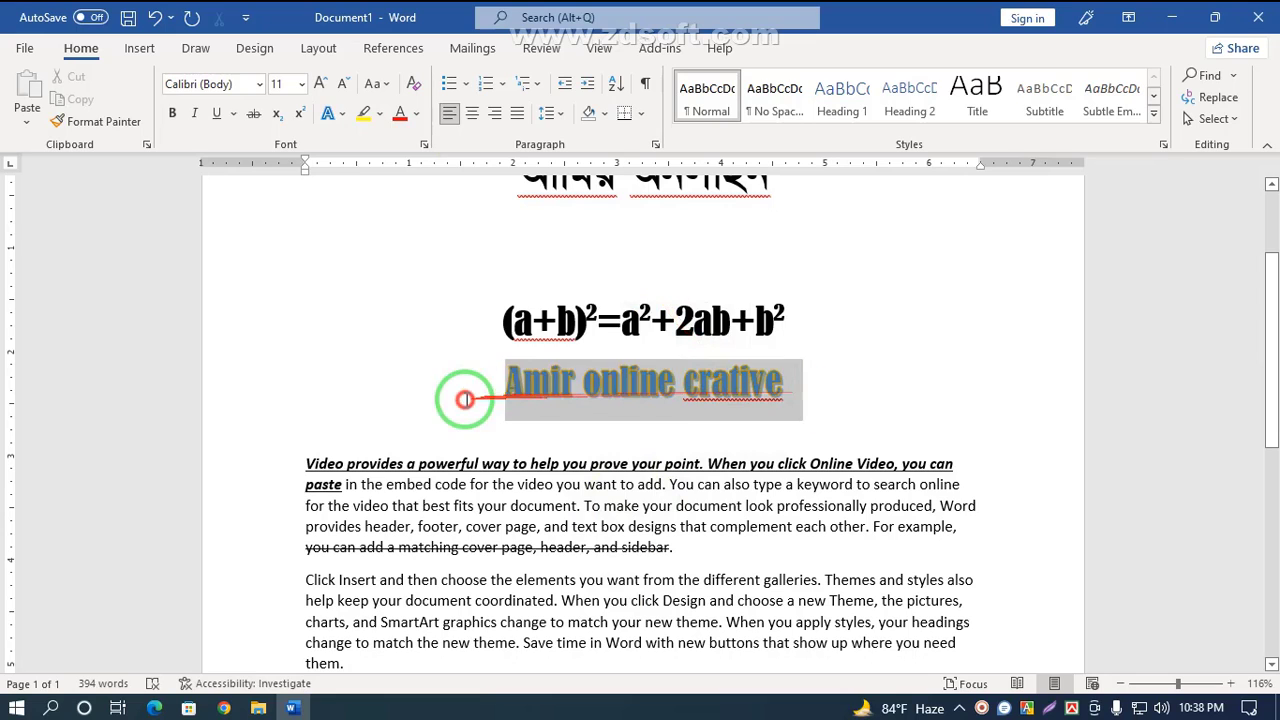
pyautogui.click(341, 113)
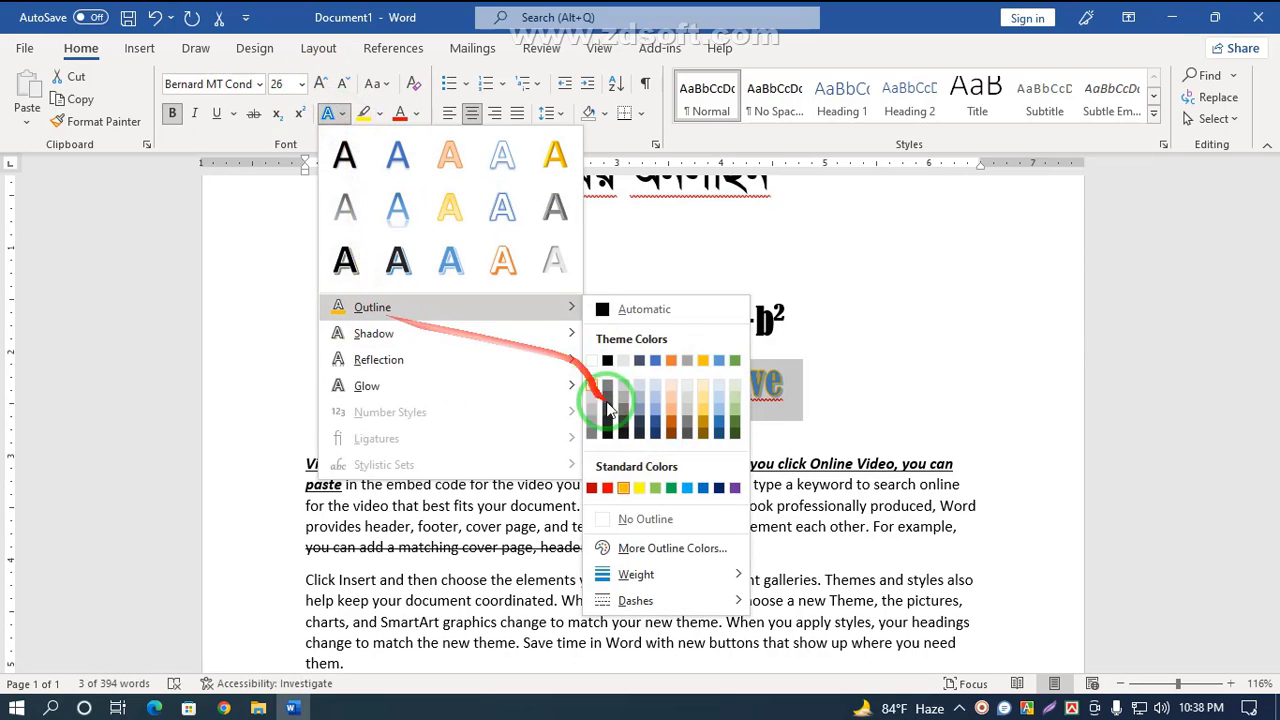
pyautogui.moveTo(645, 575)
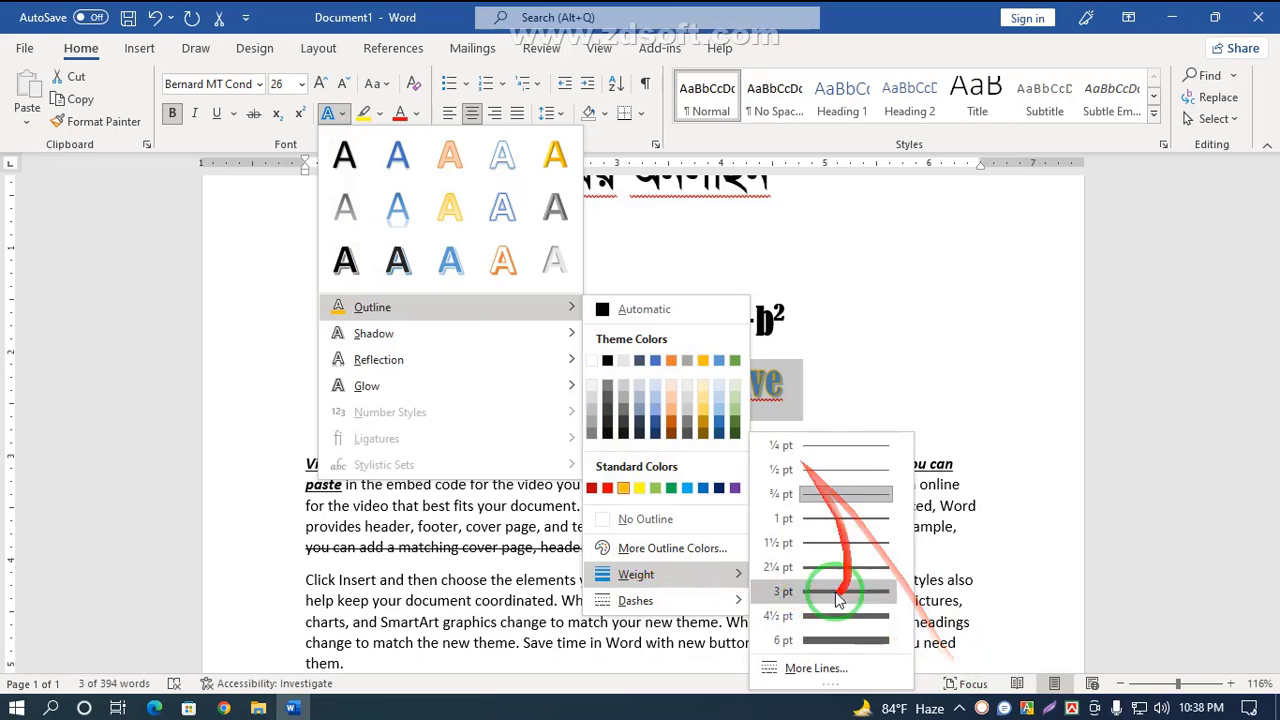
pyautogui.moveTo(651, 604)
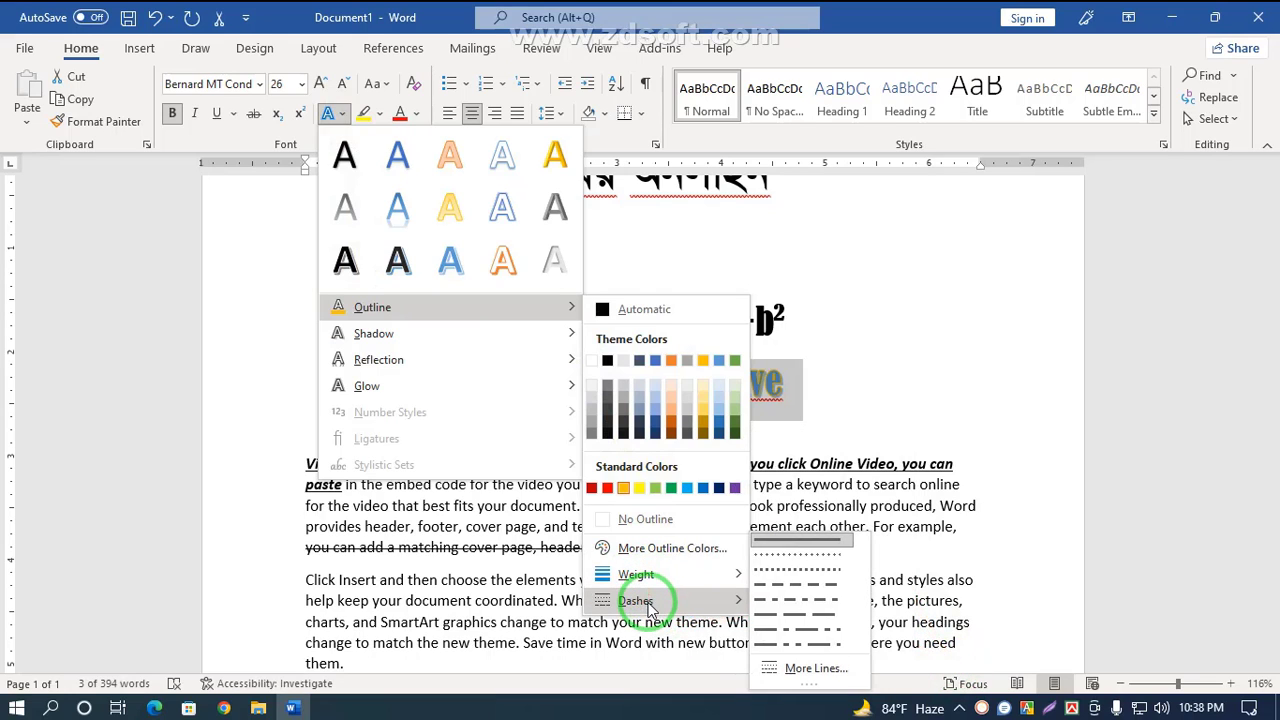
pyautogui.click(796, 584)
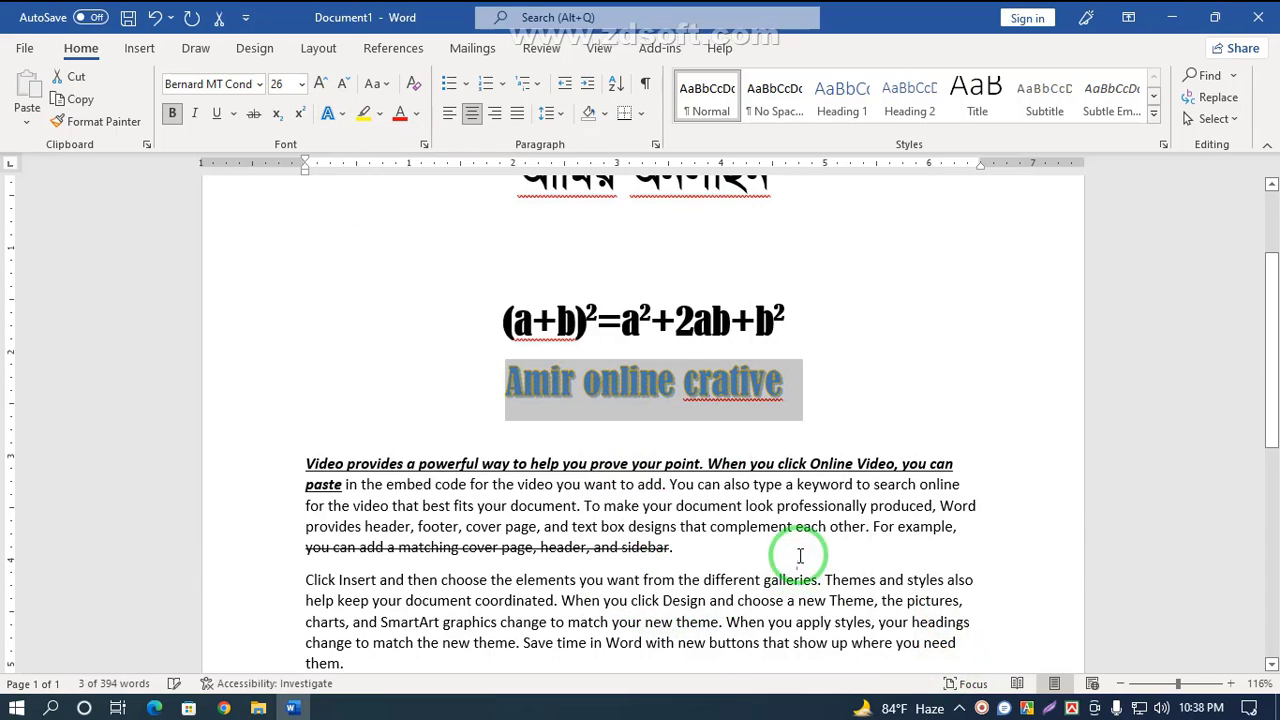
# Step: Set the title's text outline weight to 4½ pt
pyautogui.click(336, 113)
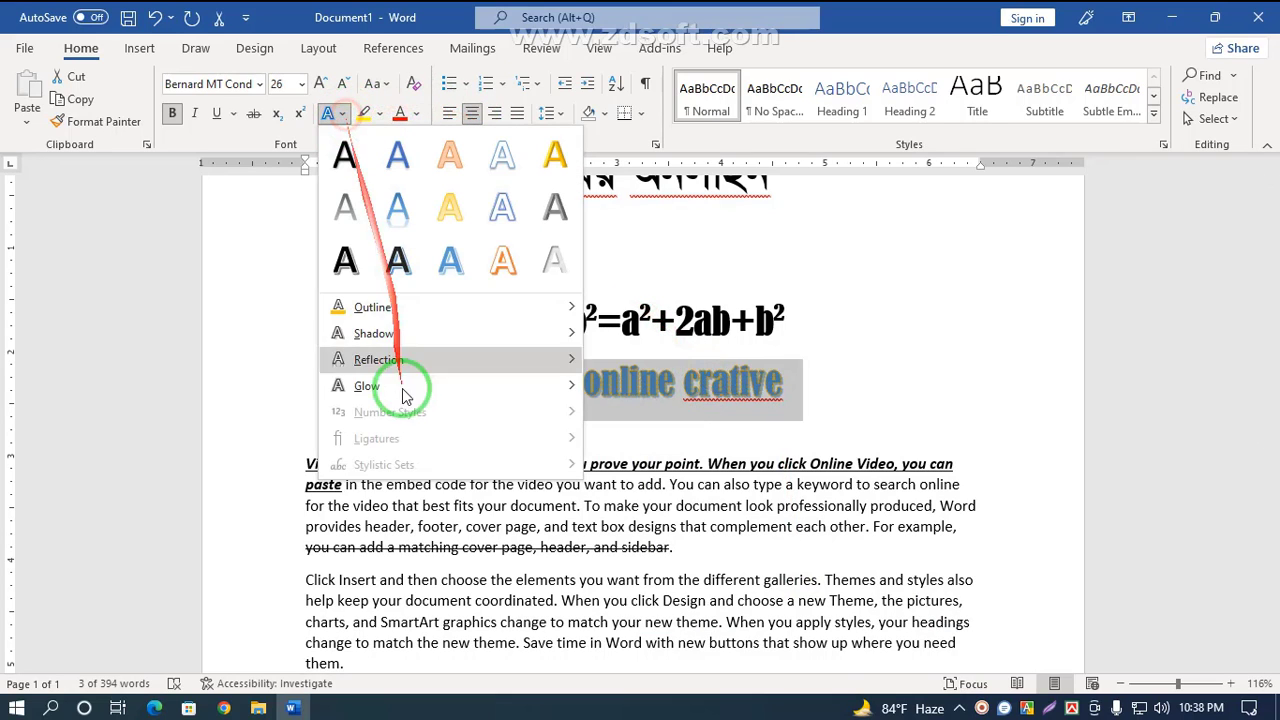
pyautogui.moveTo(409, 388)
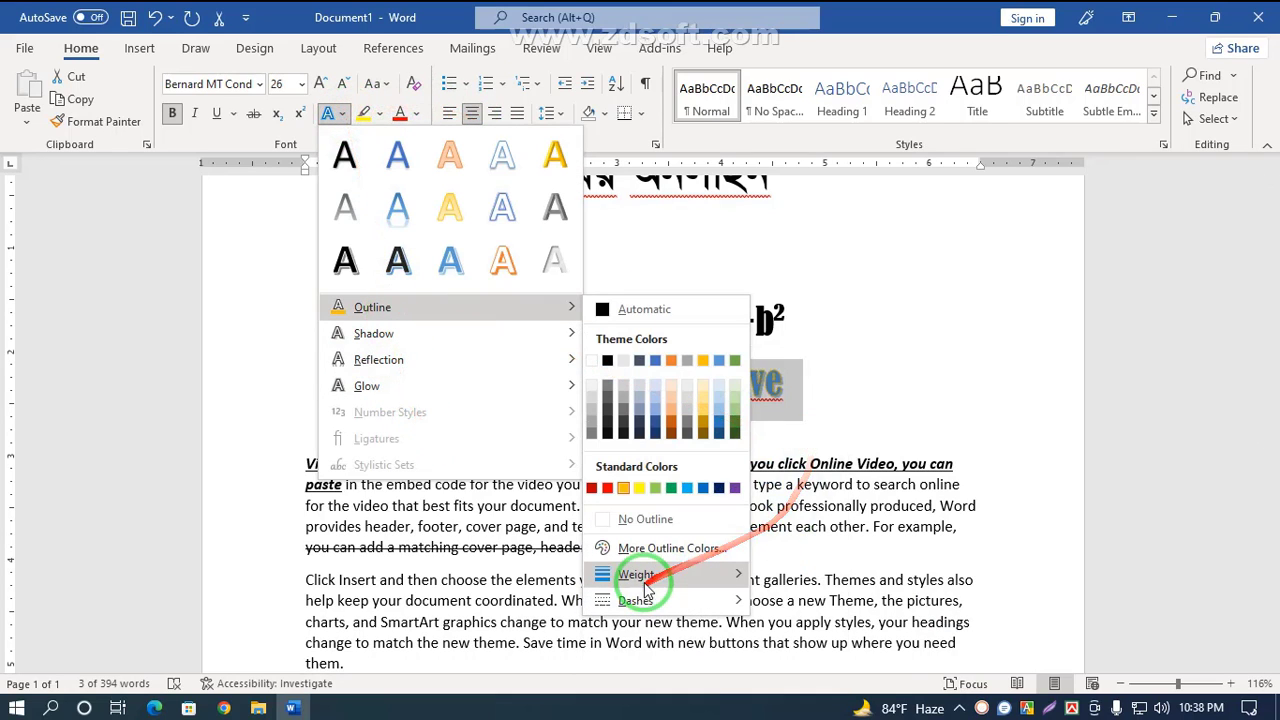
pyautogui.moveTo(643, 585)
pyautogui.click(830, 615)
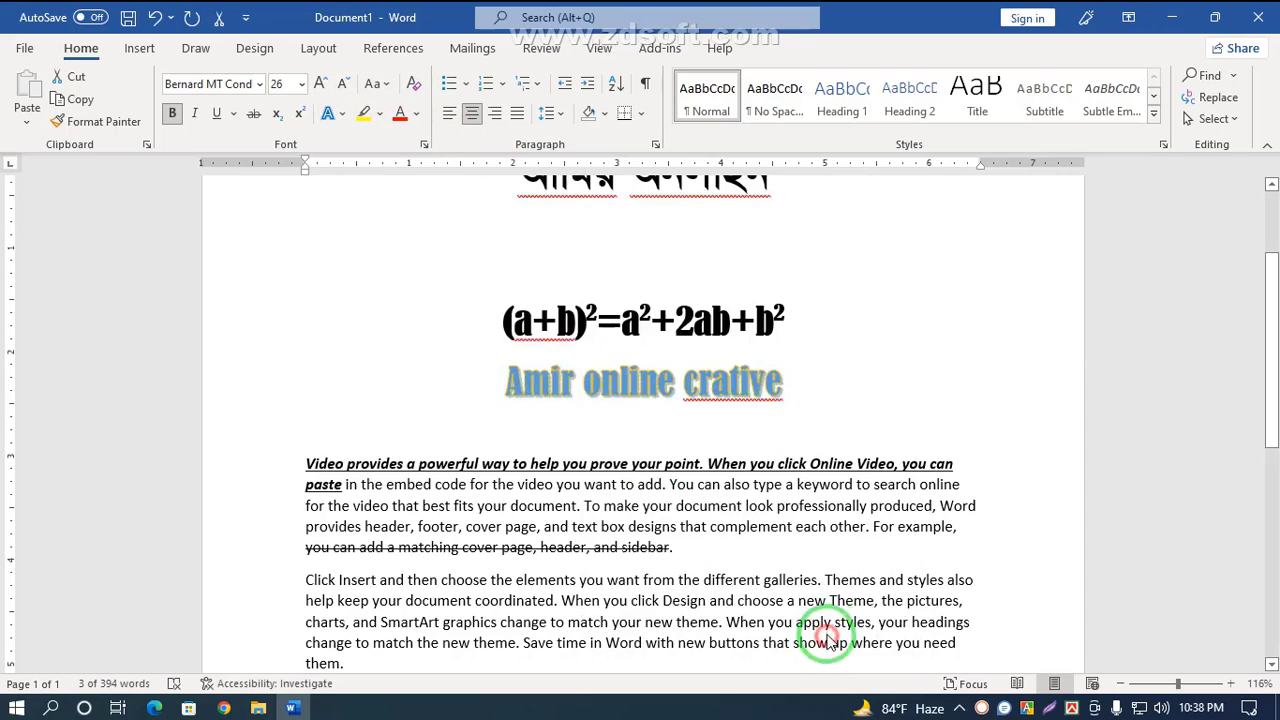
# Step: Remove the outline from the title's text effect
pyautogui.click(332, 113)
pyautogui.moveTo(400, 310)
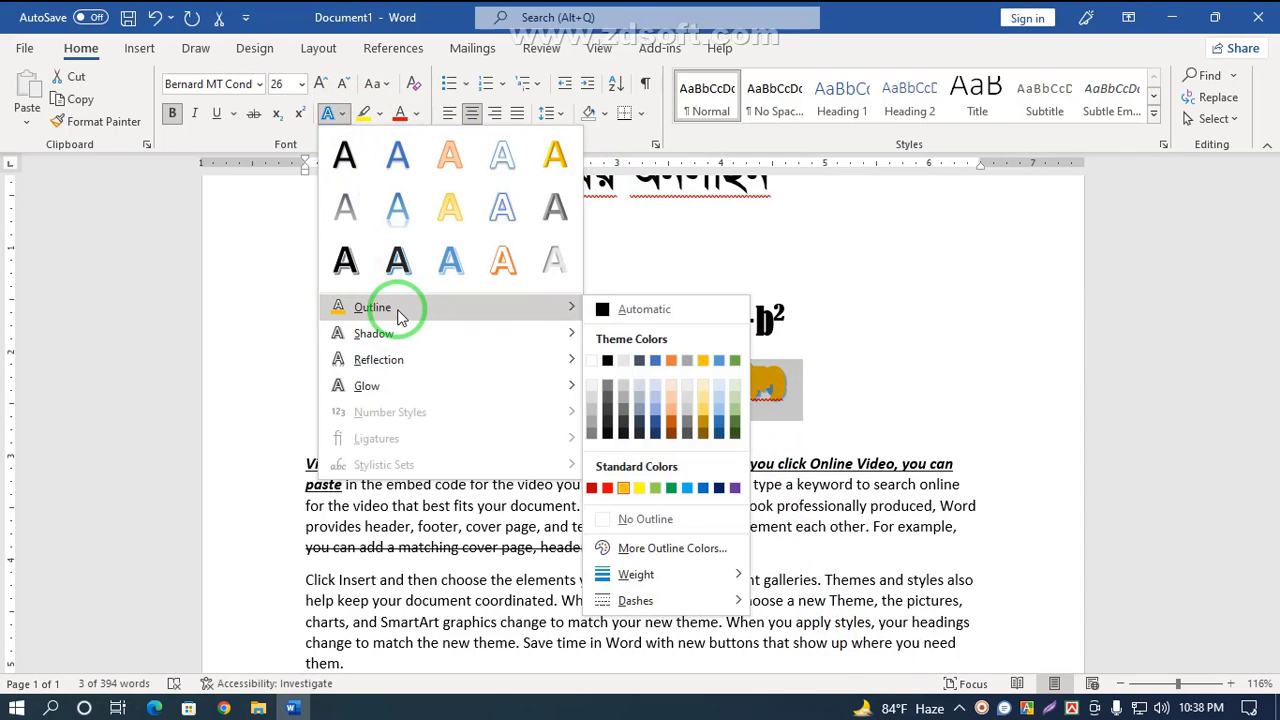
pyautogui.click(662, 531)
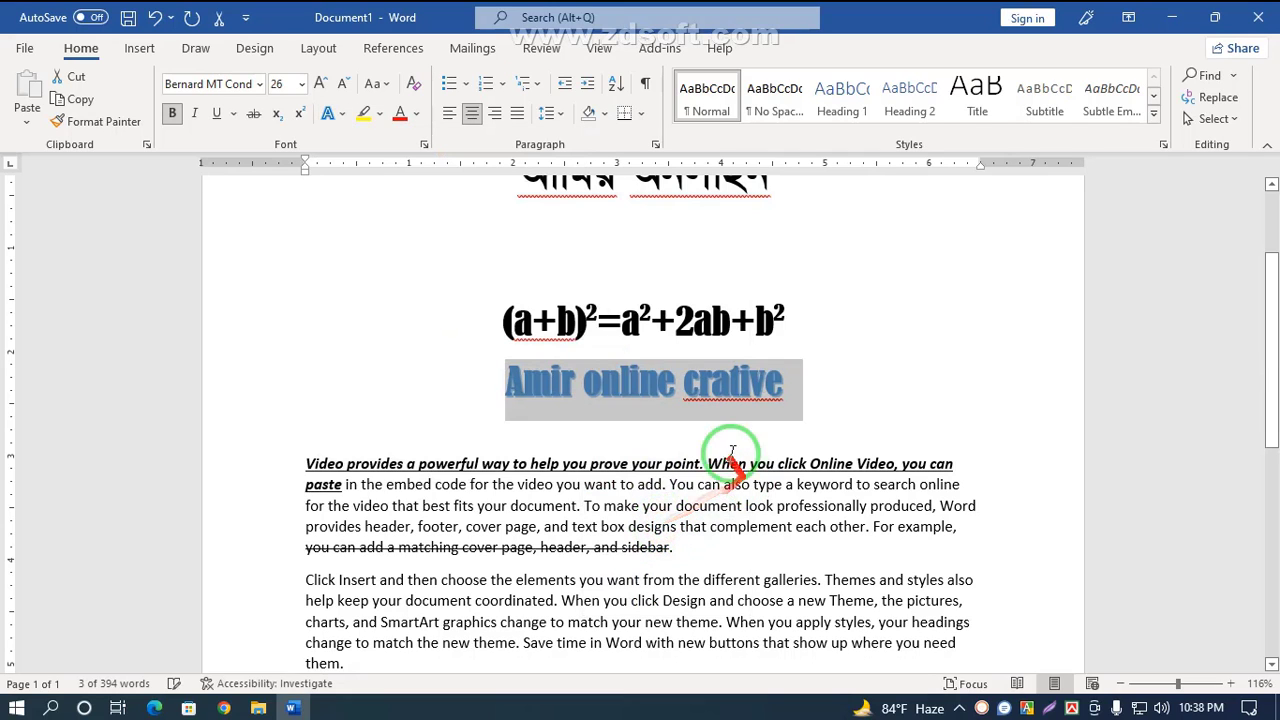
# Step: Pick a custom teal outline colour for the title in the More Outline Colors dialog and apply it
pyautogui.click(341, 113)
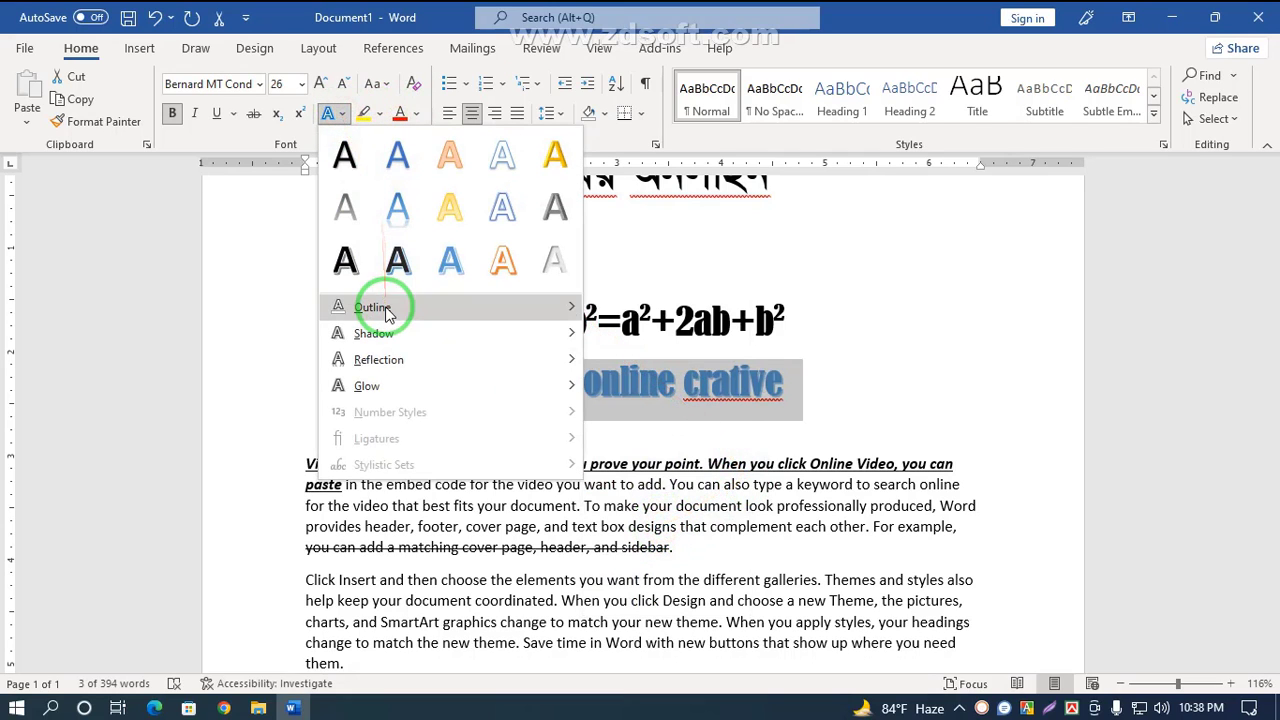
pyautogui.moveTo(400, 309)
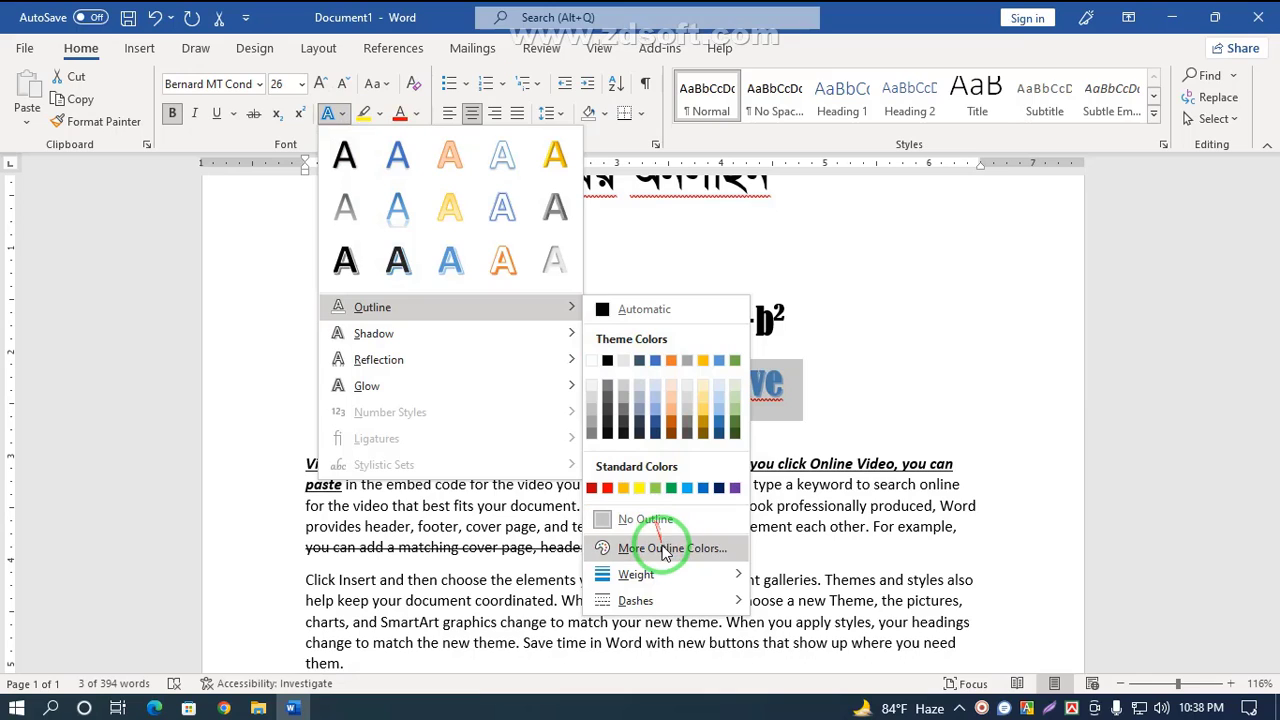
pyautogui.click(664, 550)
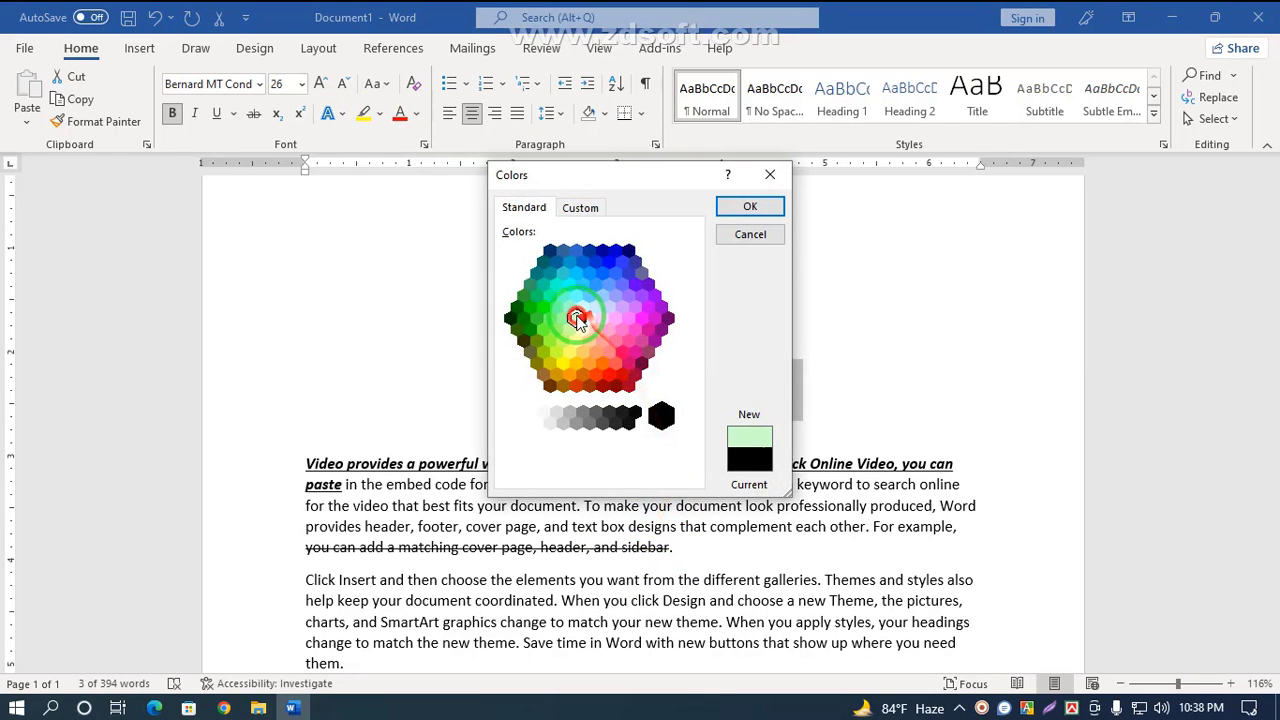
pyautogui.click(580, 210)
pyautogui.moveTo(535, 330); pyautogui.dragTo(568, 325)
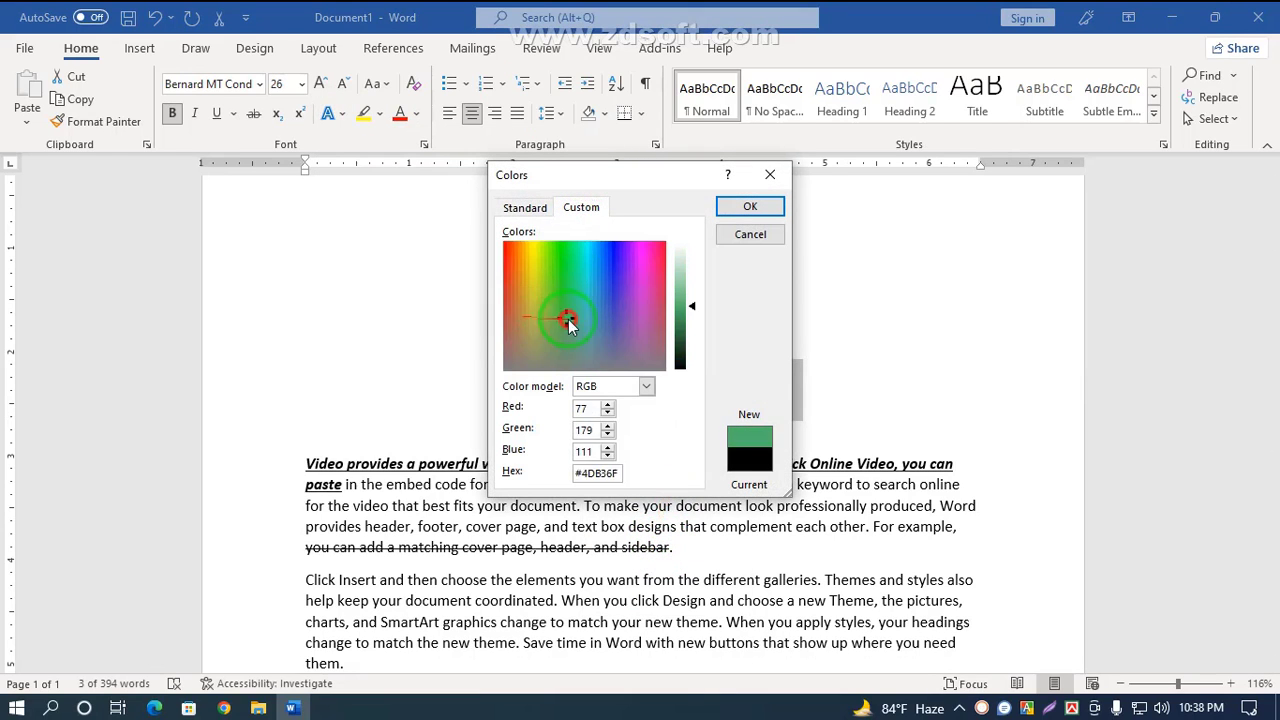
pyautogui.click(646, 387)
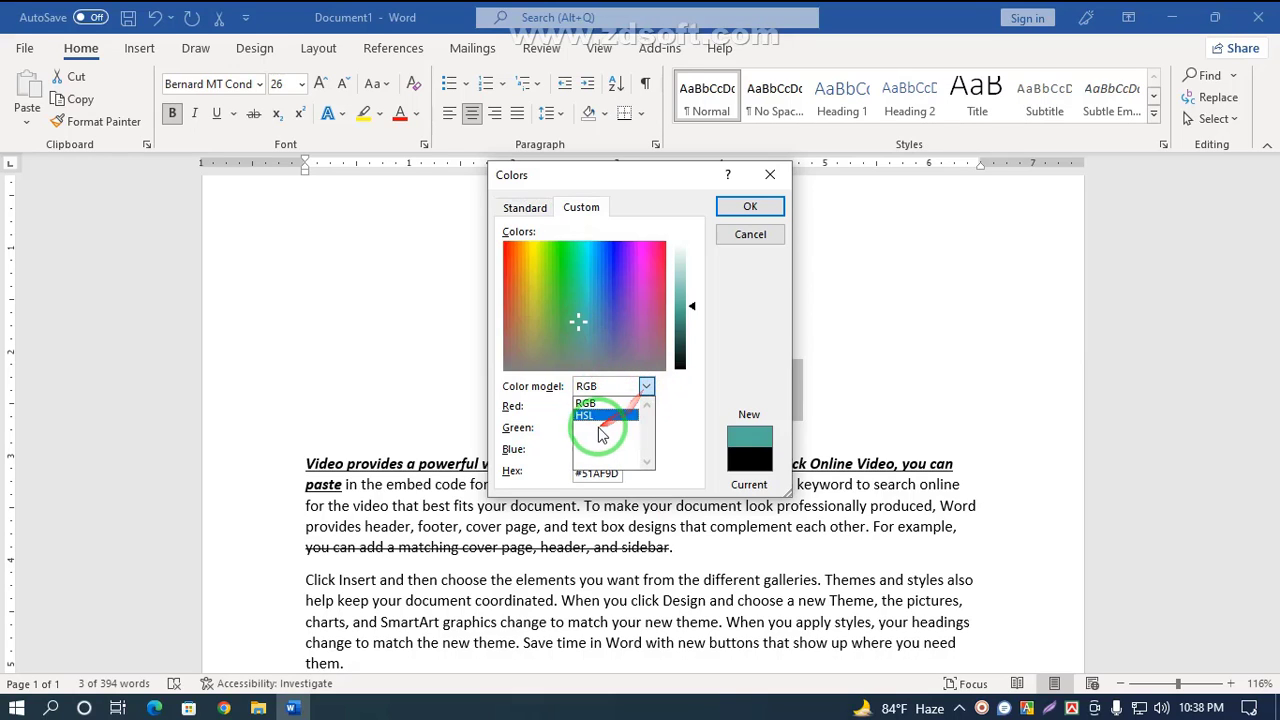
pyautogui.click(524, 210)
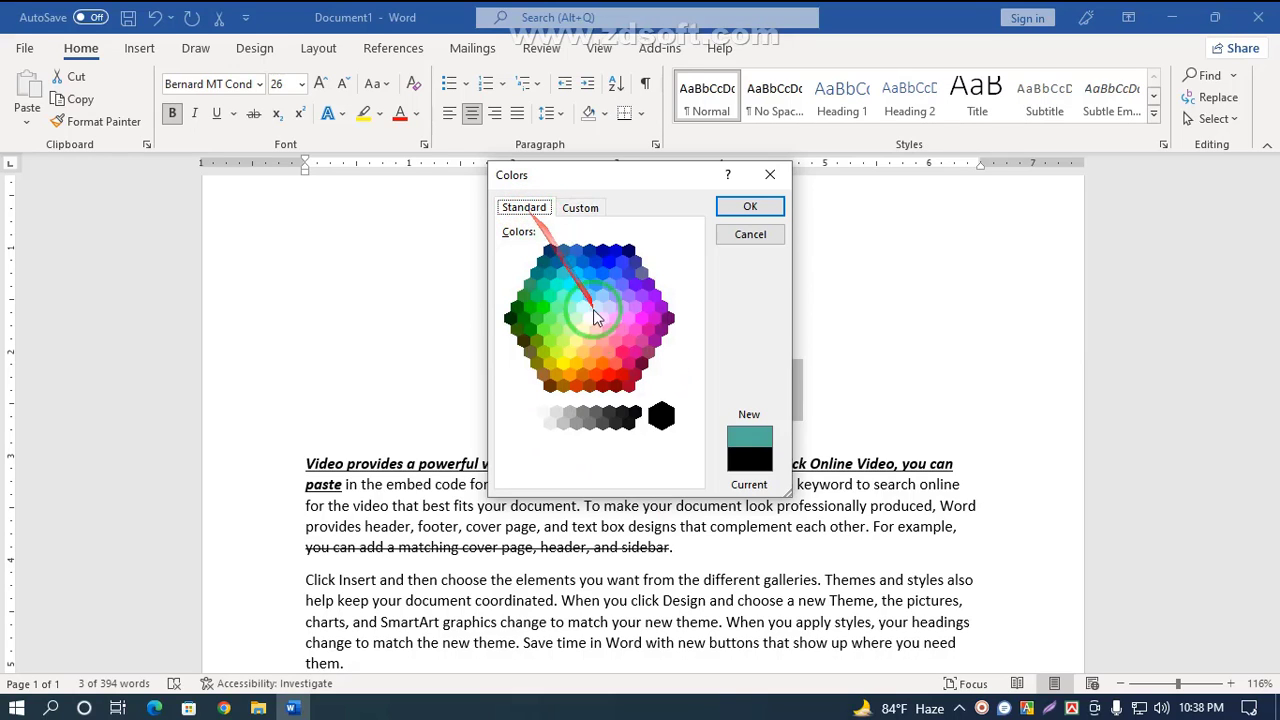
pyautogui.click(748, 206)
pyautogui.click(336, 115)
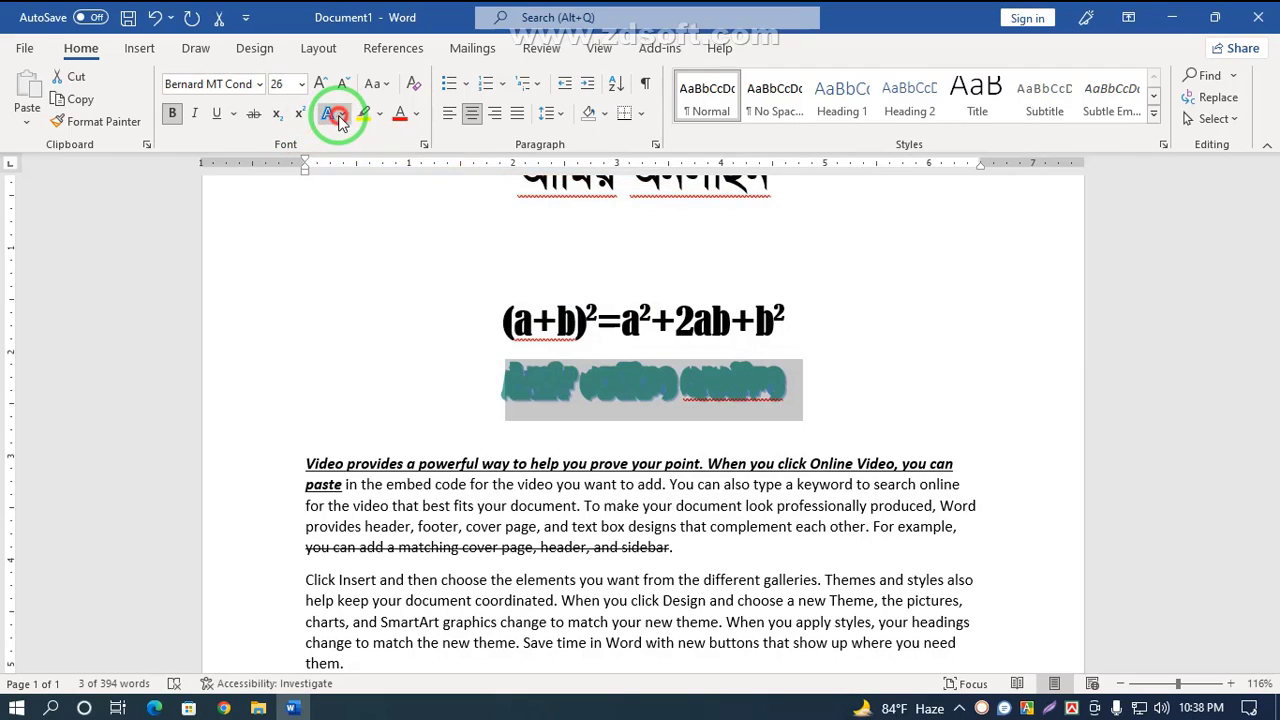
pyautogui.moveTo(459, 309)
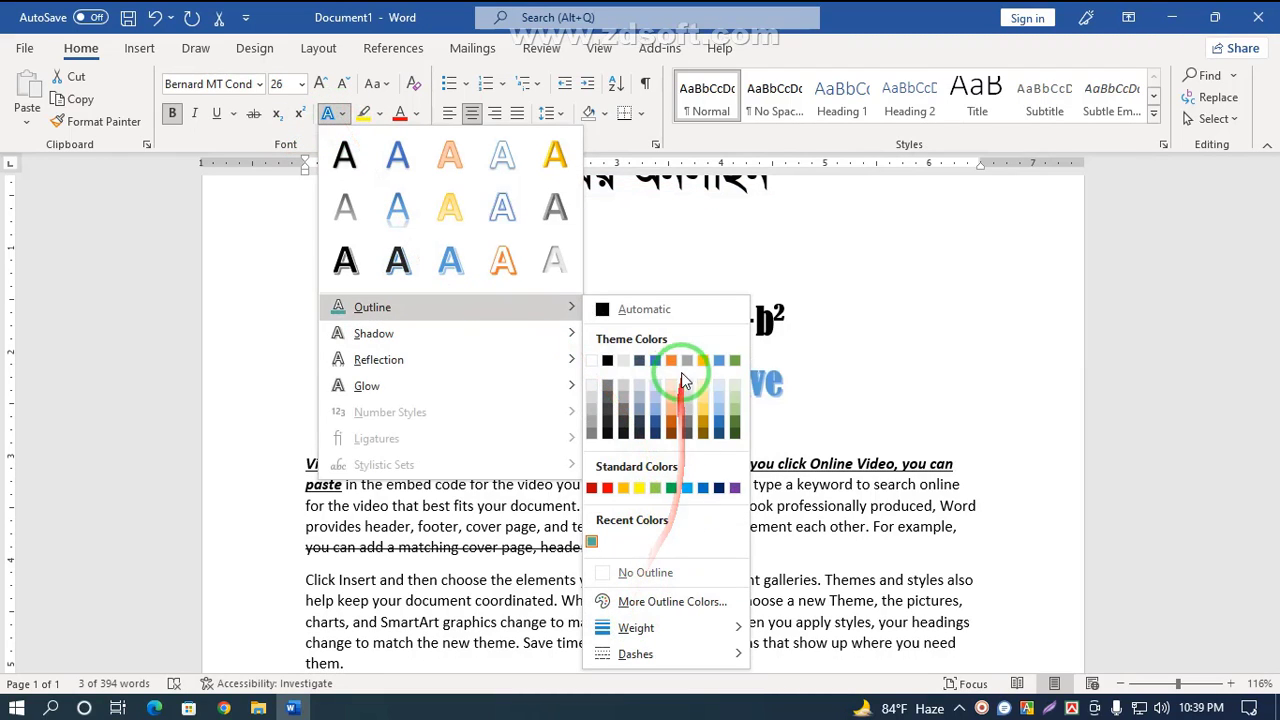
pyautogui.moveTo(410, 358)
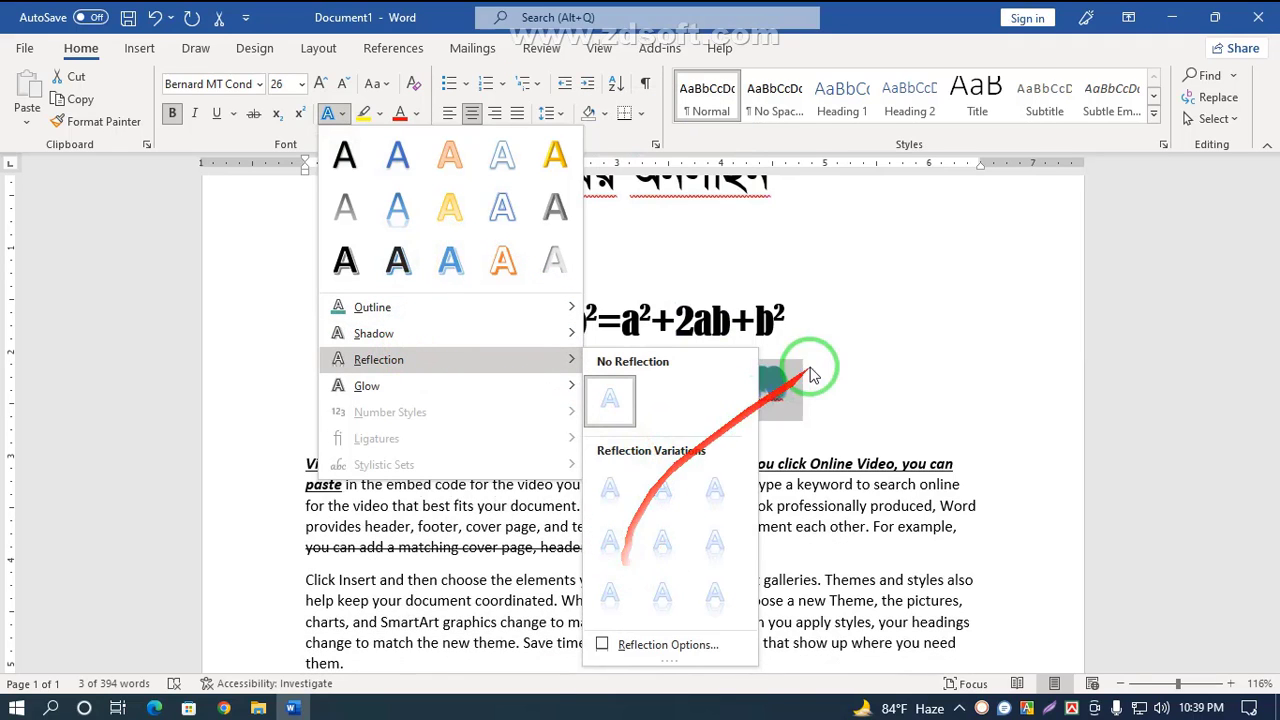
pyautogui.click(790, 388)
# Step: Remove the outline from the title's text effect
pyautogui.click(341, 114)
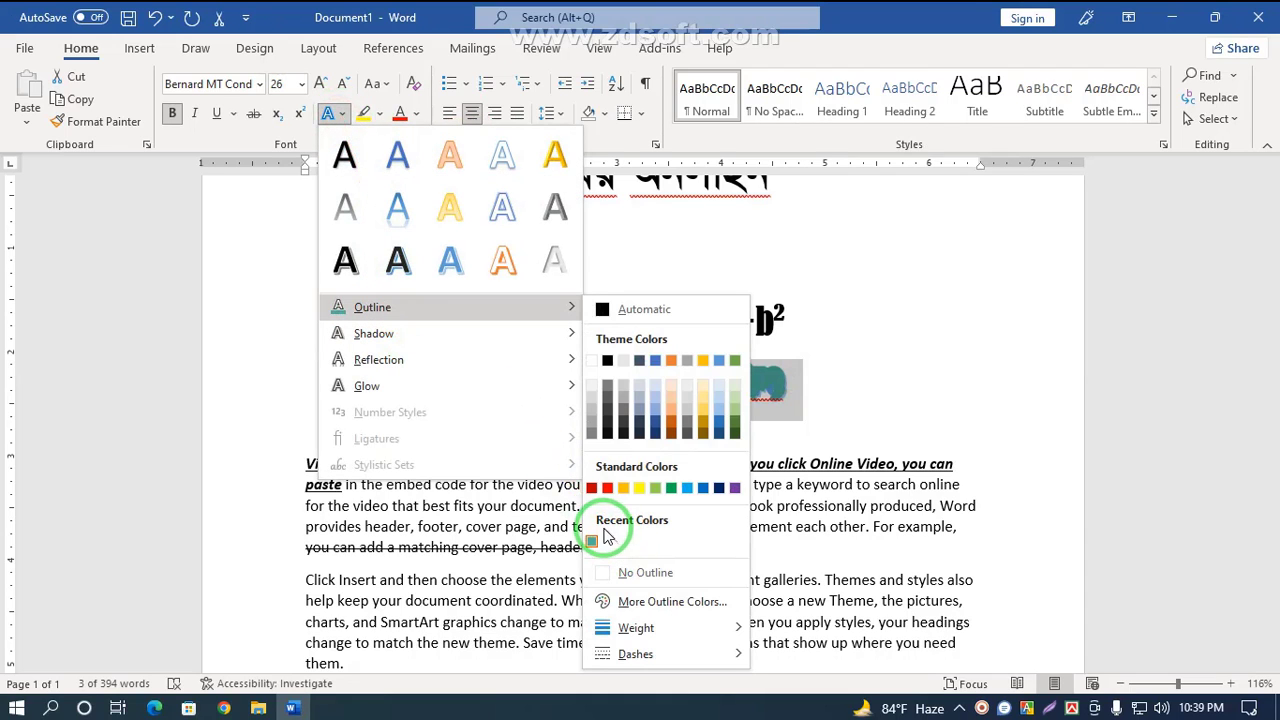
pyautogui.click(593, 543)
pyautogui.click(341, 114)
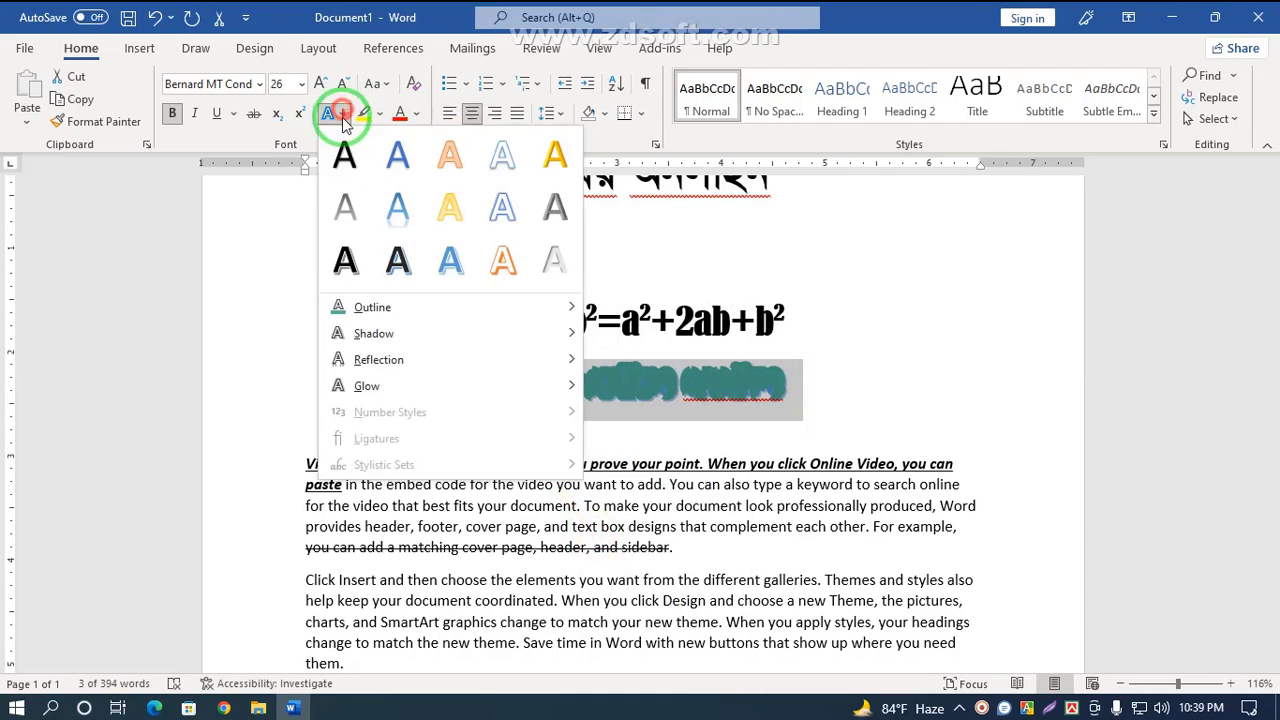
pyautogui.moveTo(385, 318)
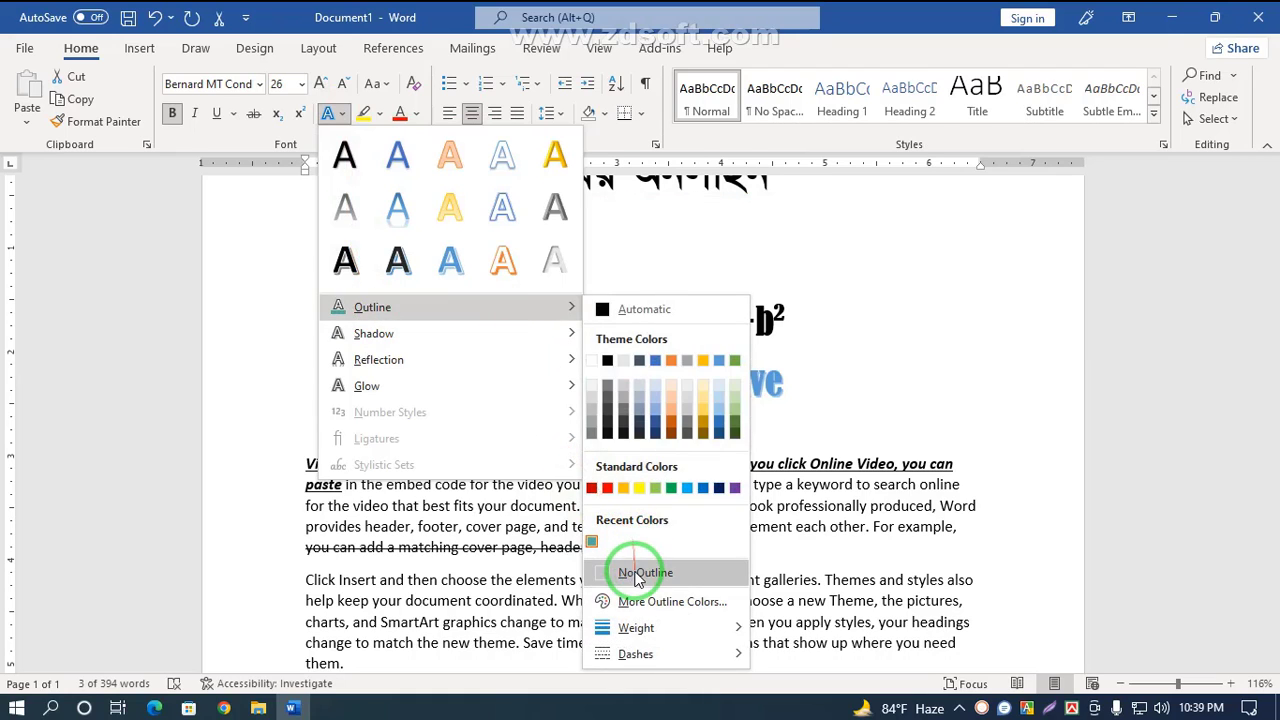
pyautogui.click(630, 487)
# Step: Apply a perspective shadow to the title text
pyautogui.click(335, 113)
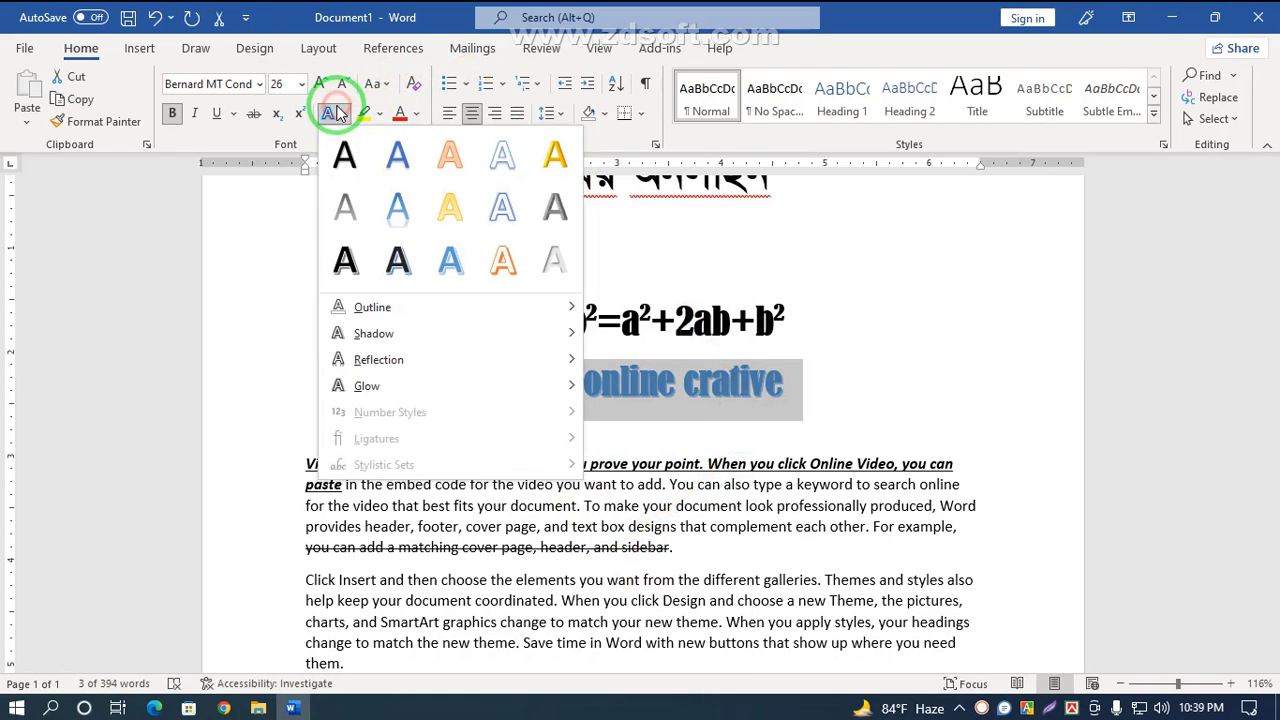
pyautogui.moveTo(340, 336)
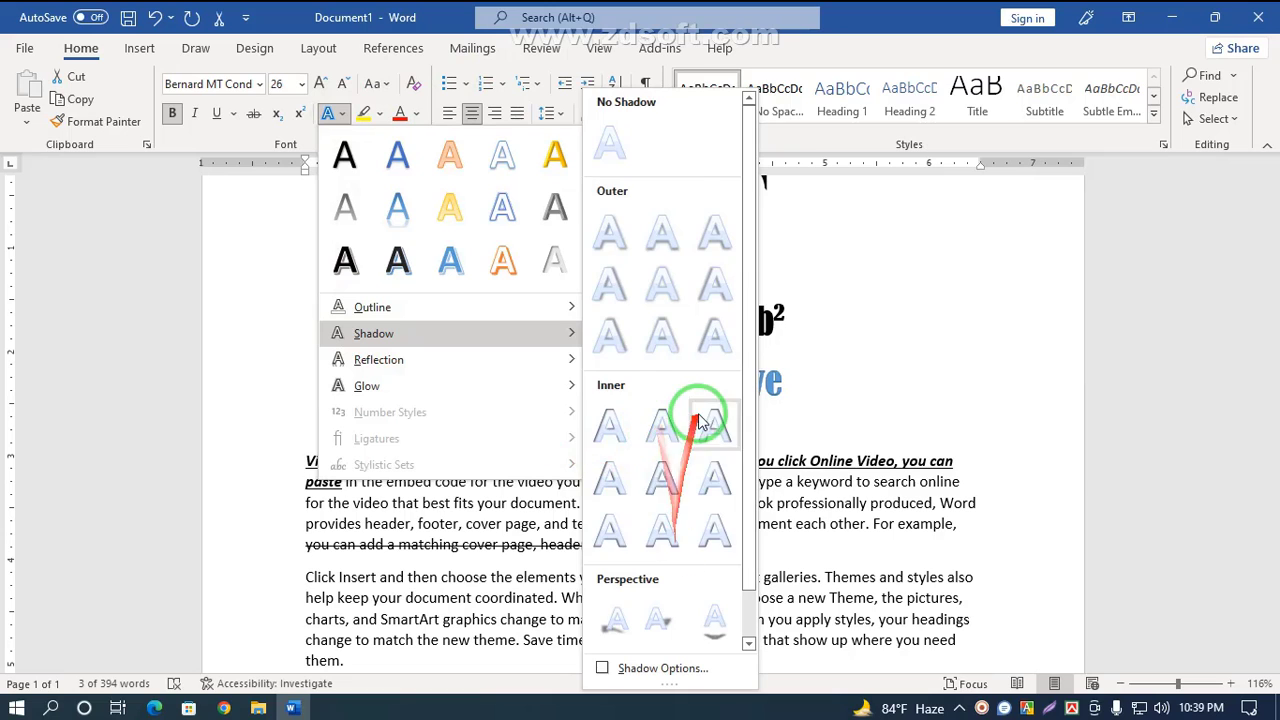
pyautogui.scroll(-1, 698, 410)
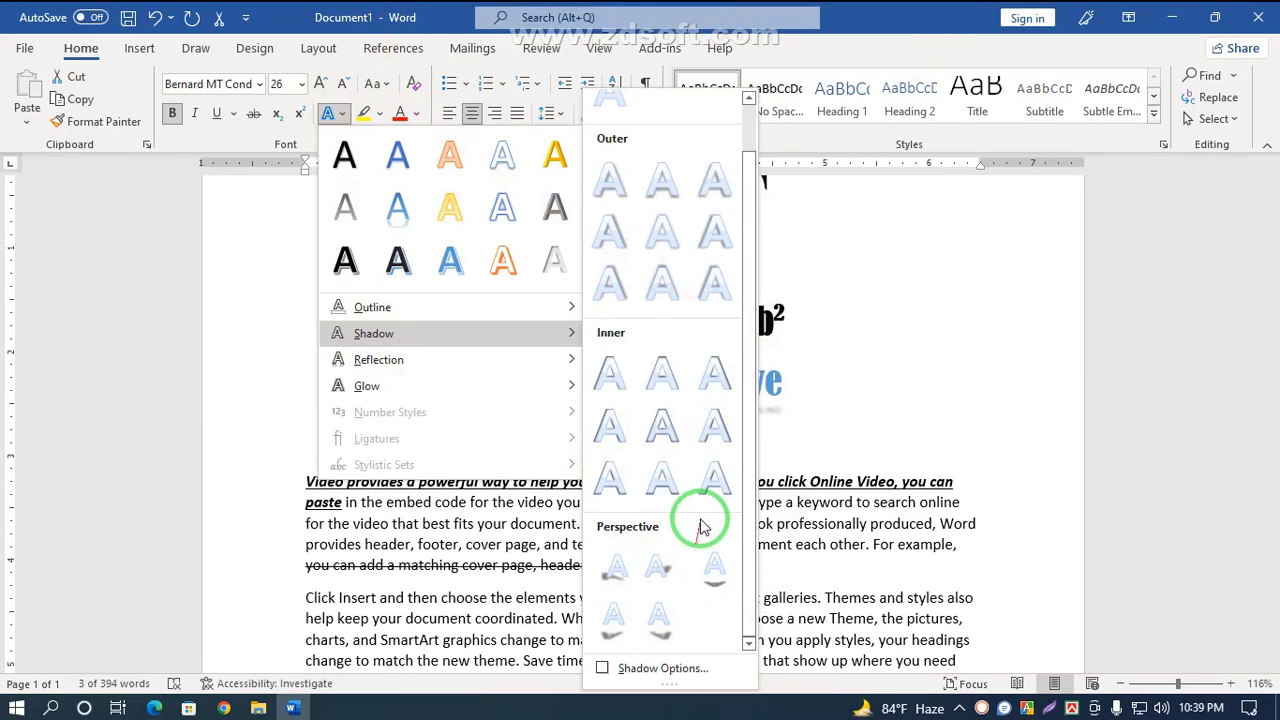
pyautogui.click(714, 570)
pyautogui.click(737, 426)
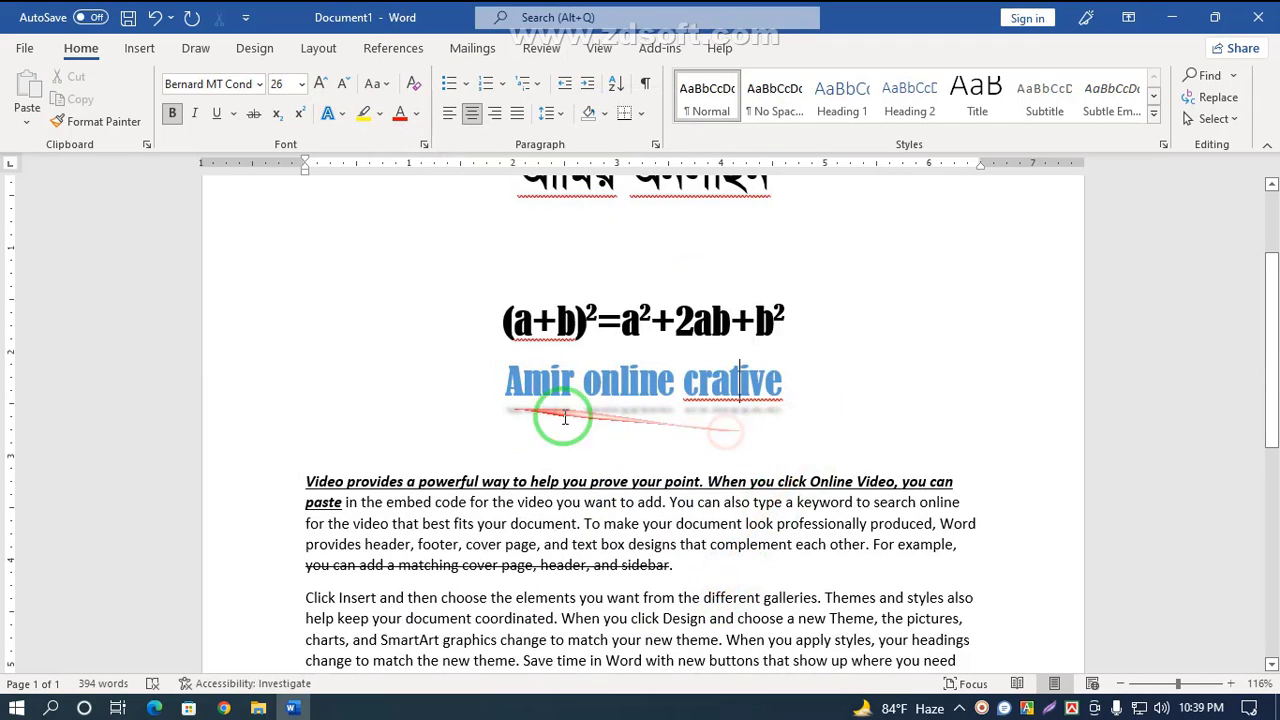
# Step: Reselect the title and set its shadow options to size 139%, blur 6 pt, angle 130° and distance 11 pt
pyautogui.moveTo(797, 412); pyautogui.dragTo(486, 377)
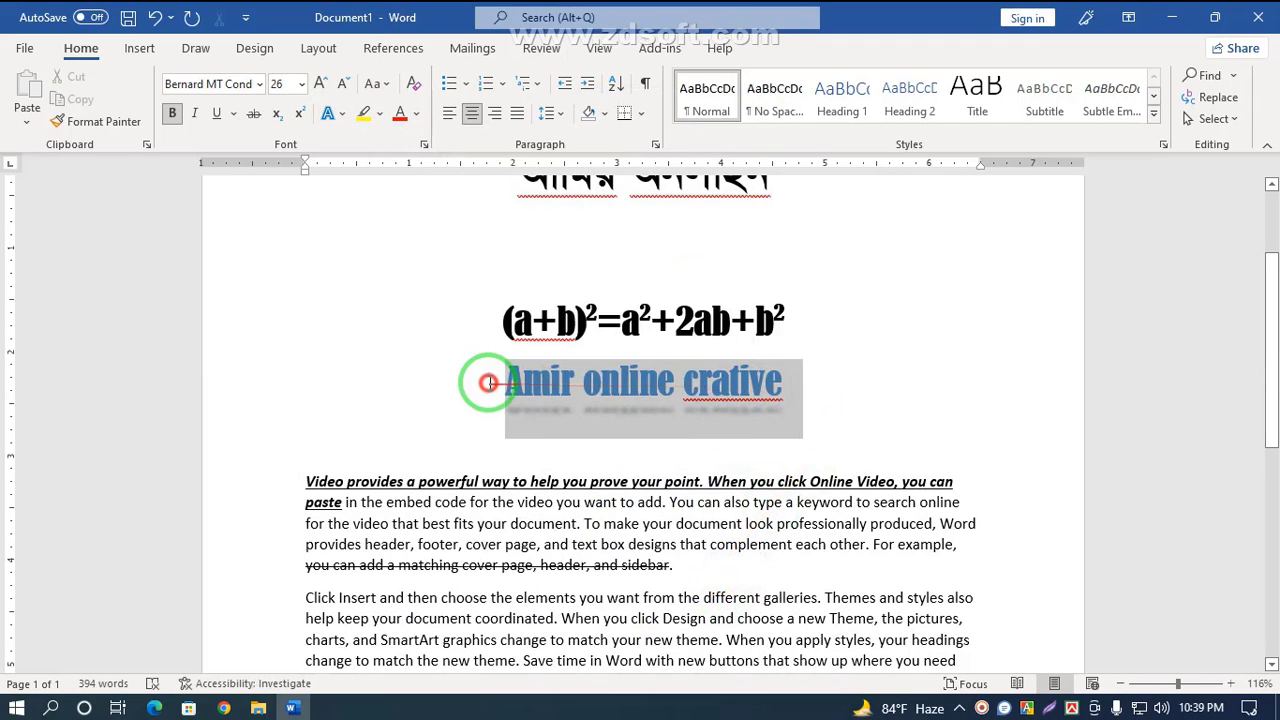
pyautogui.click(338, 113)
pyautogui.moveTo(397, 343)
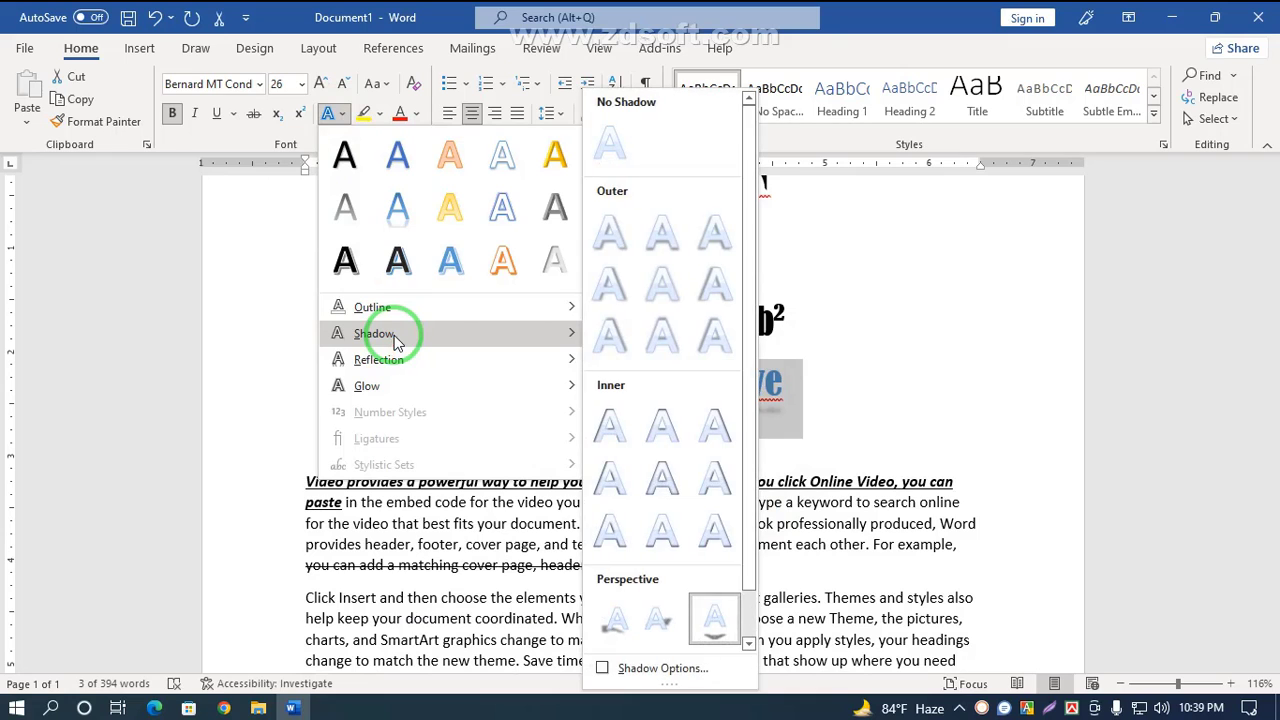
pyautogui.click(699, 675)
pyautogui.rightClick(980, 706)
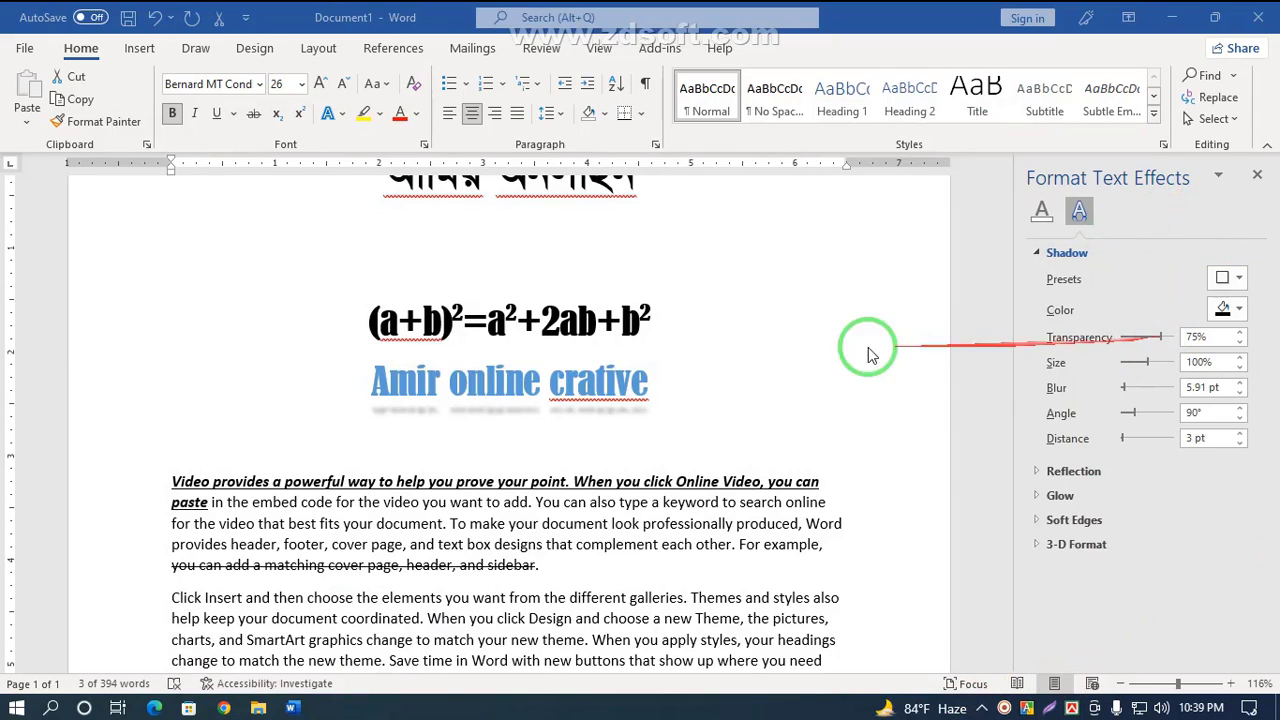
pyautogui.click(1141, 338)
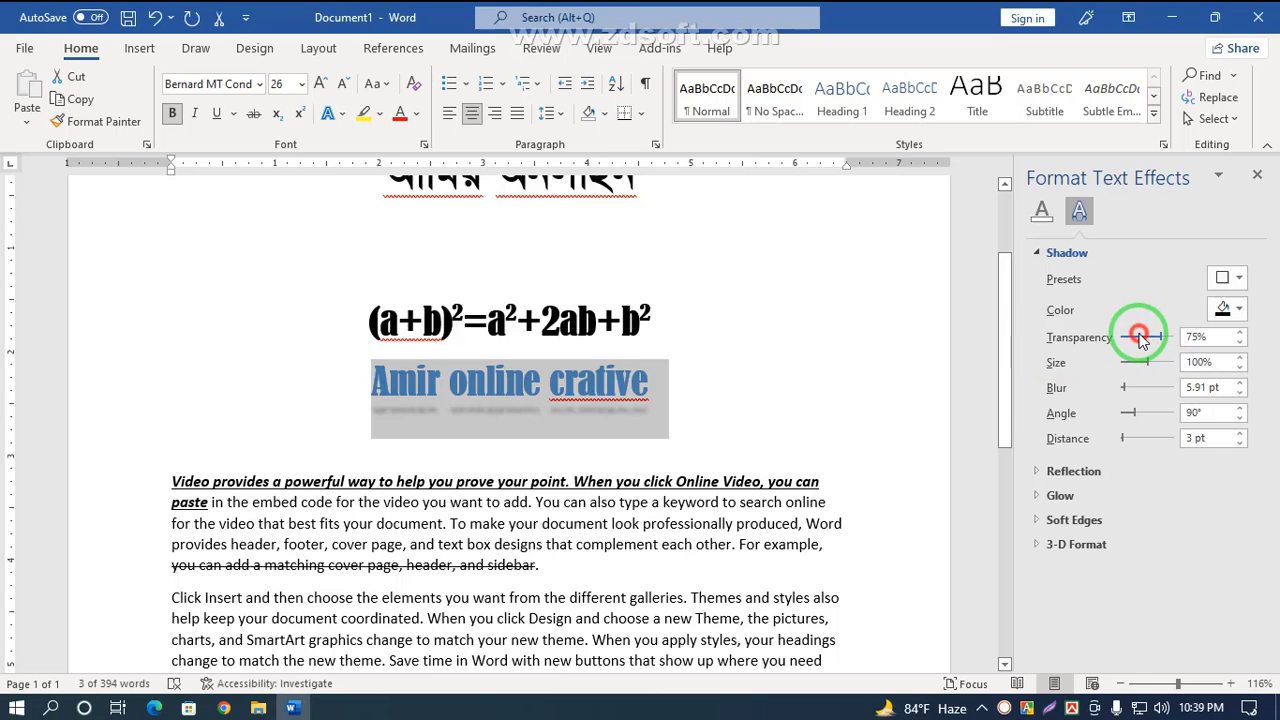
pyautogui.moveTo(1152, 365); pyautogui.dragTo(1158, 370)
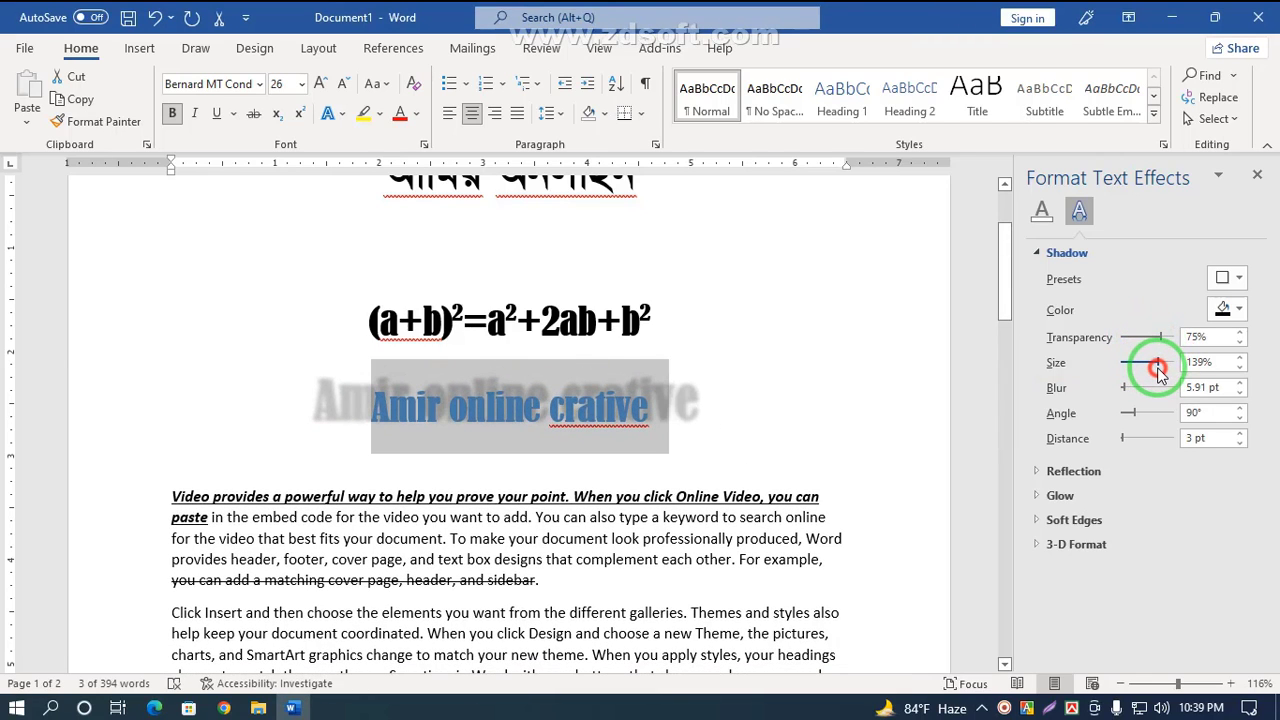
pyautogui.moveTo(1152, 417); pyautogui.dragTo(1135, 416)
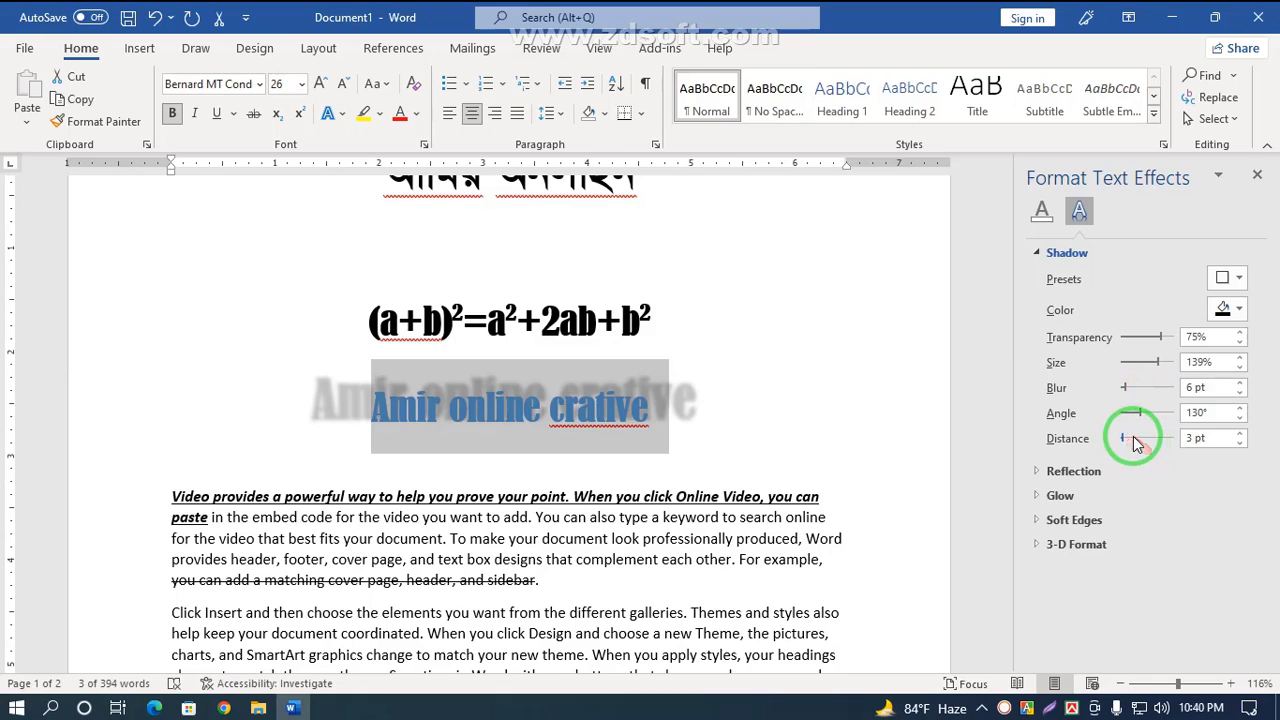
pyautogui.moveTo(1146, 444); pyautogui.dragTo(1131, 444)
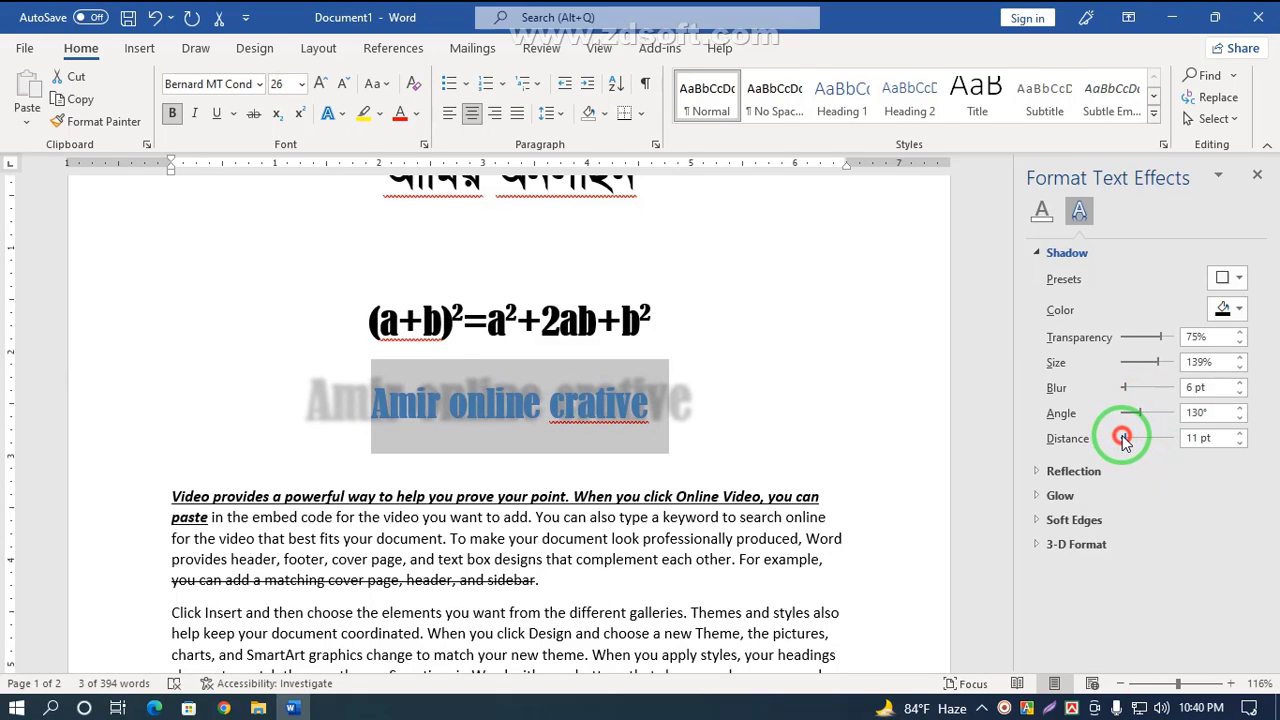
# Step: Set the title's reflection size to 63% in the text effect options
pyautogui.click(1064, 471)
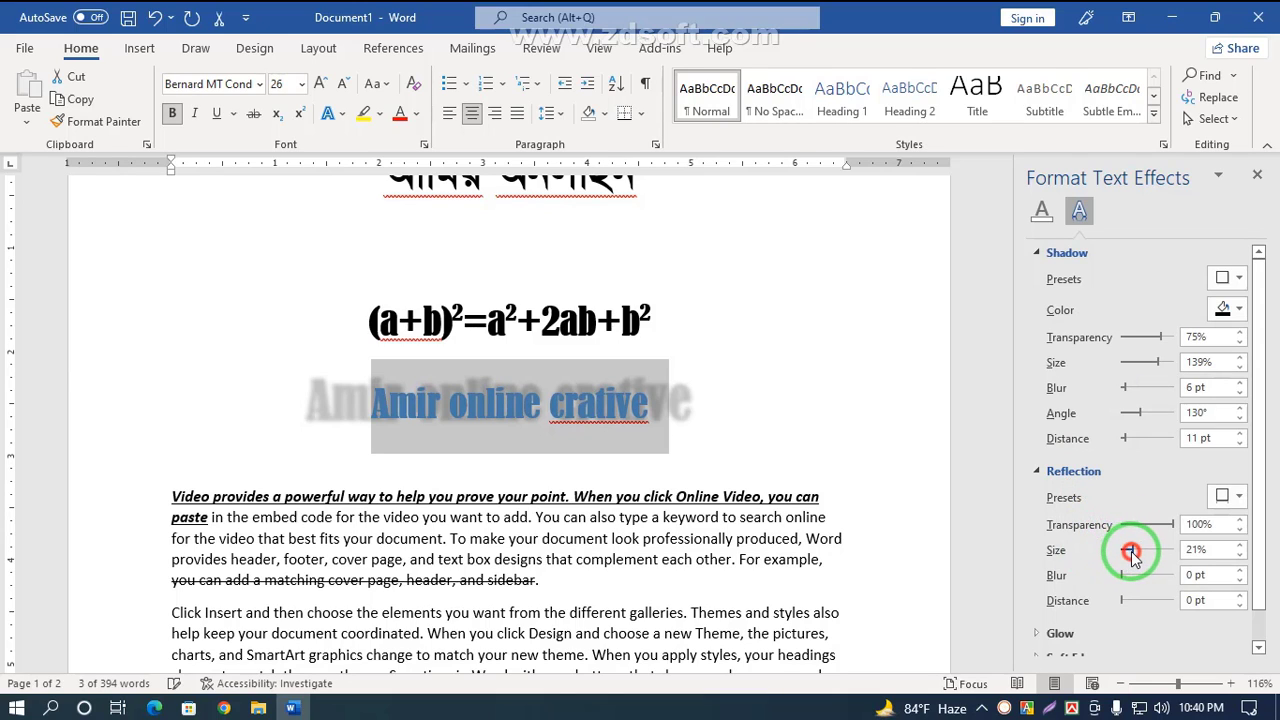
pyautogui.scroll(-1, 1072, 533)
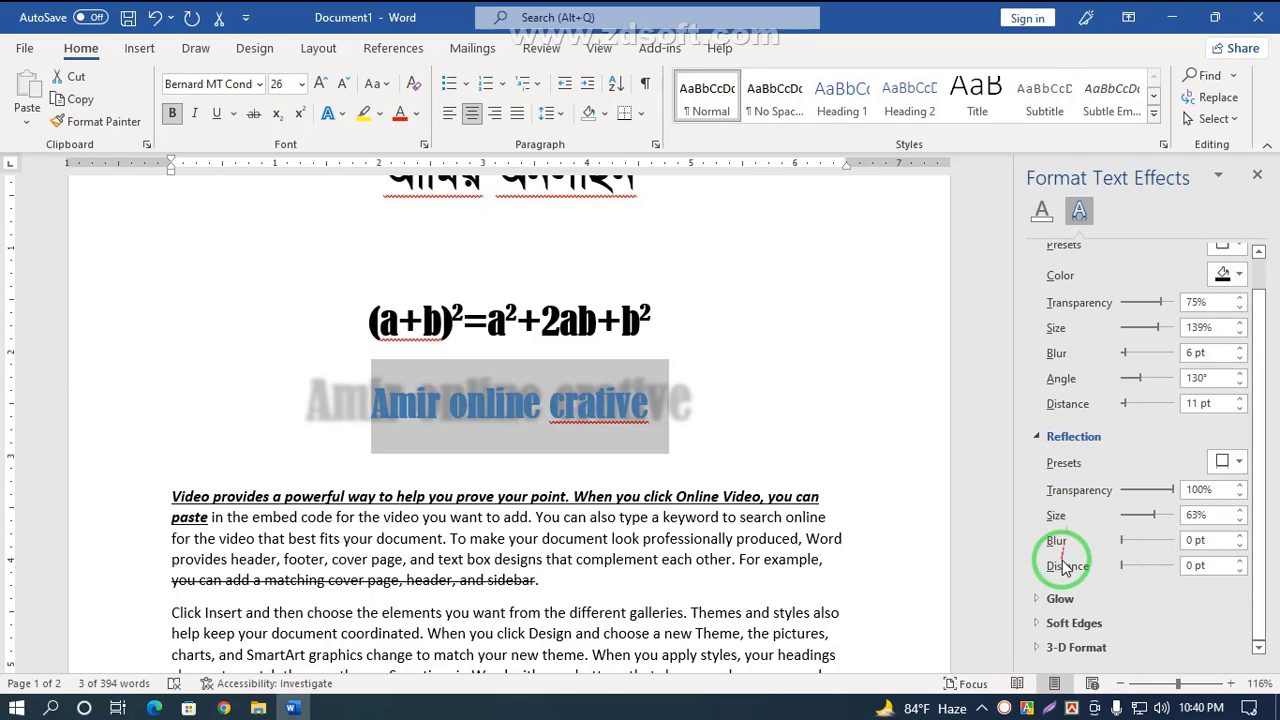
pyautogui.click(1054, 590)
pyautogui.scroll(-3, 1062, 610)
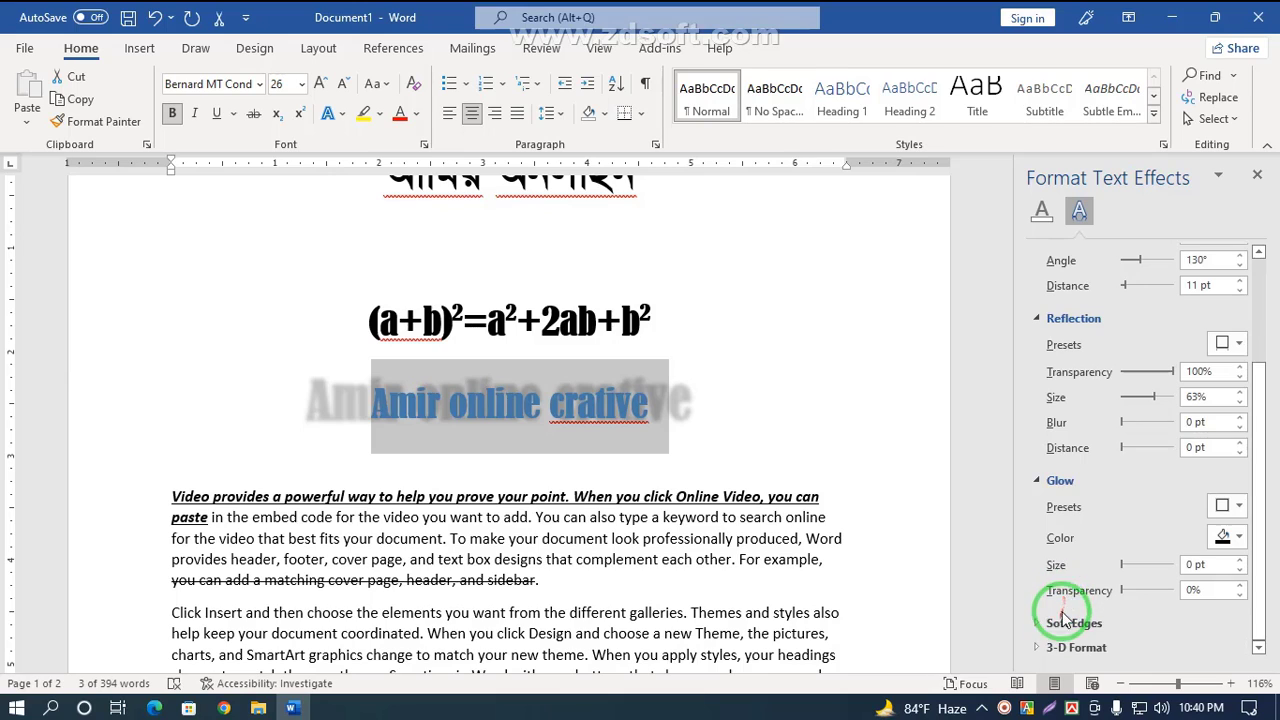
pyautogui.scroll(3, 1114, 586)
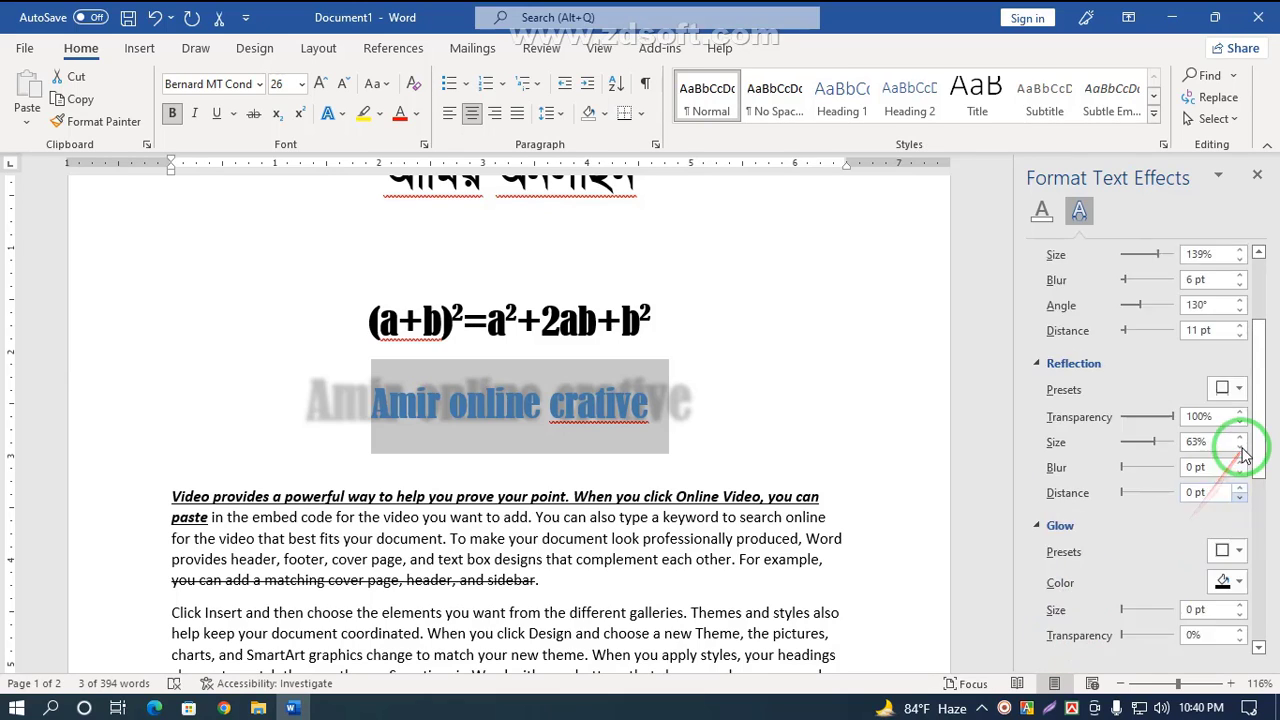
# Step: Try a gradient text fill on the title, then return to solid fill and close the pane
pyautogui.click(1043, 213)
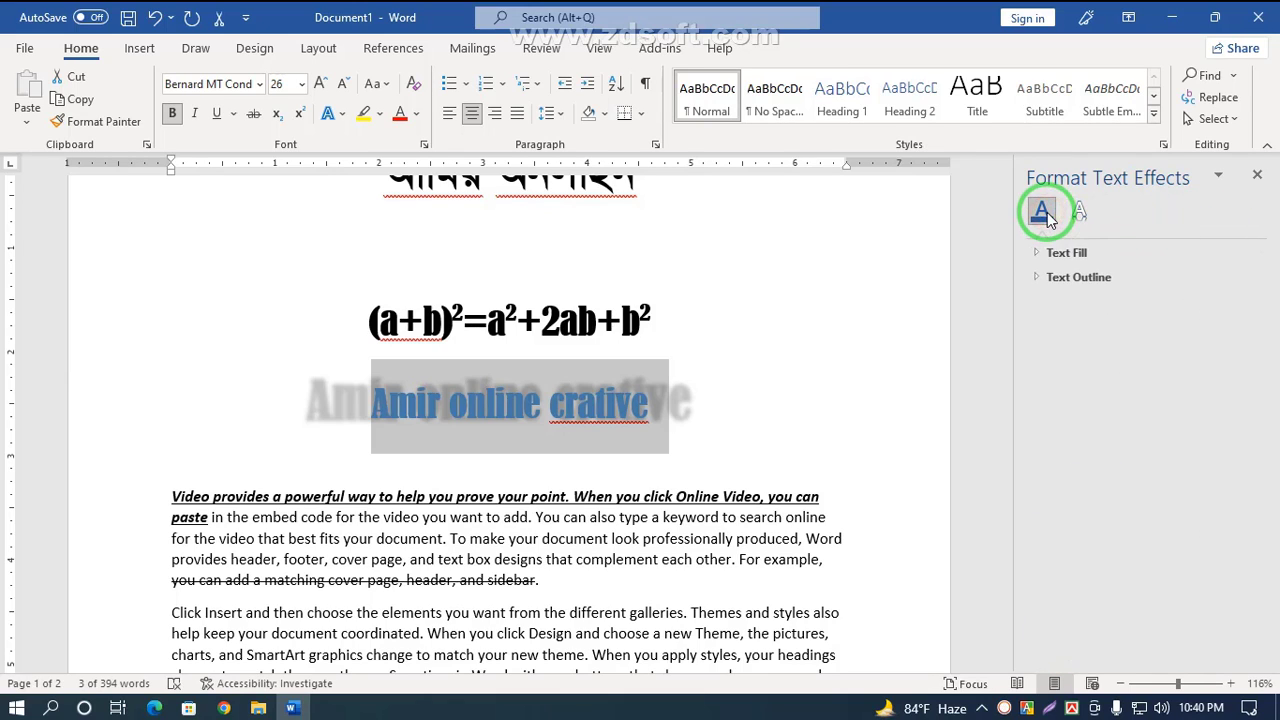
pyautogui.click(1054, 255)
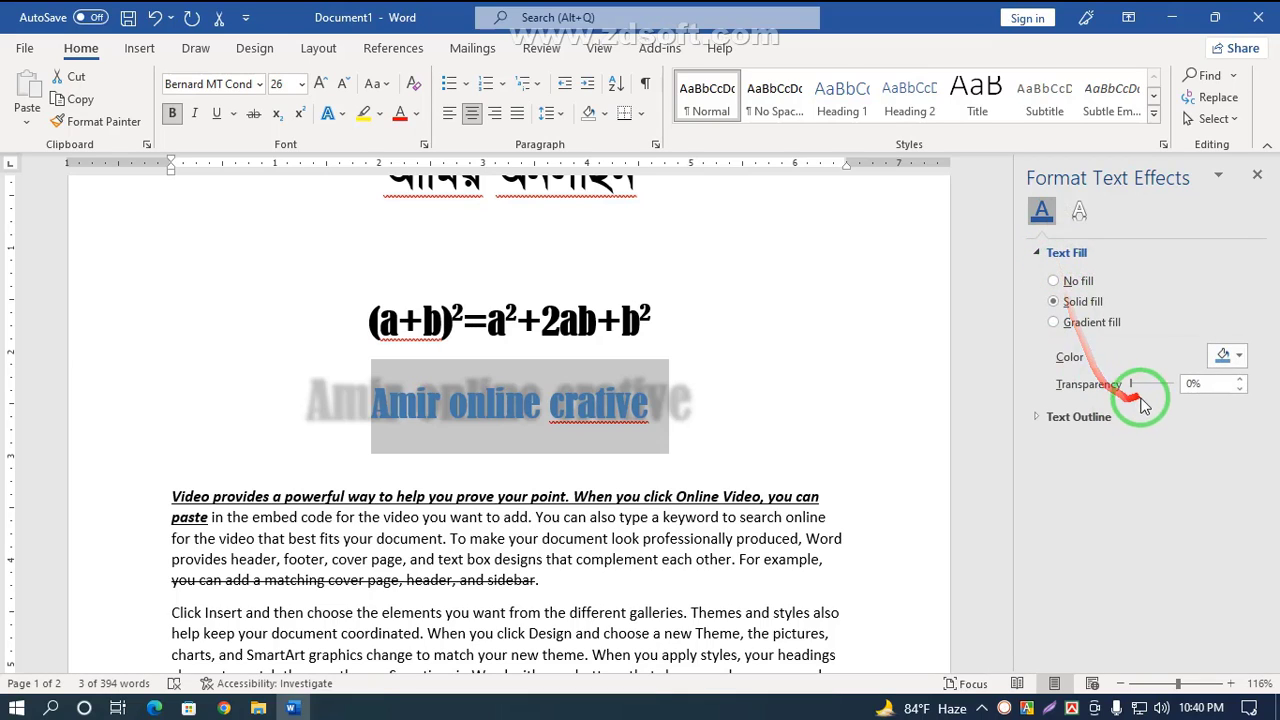
pyautogui.moveTo(1148, 392); pyautogui.dragTo(1145, 395)
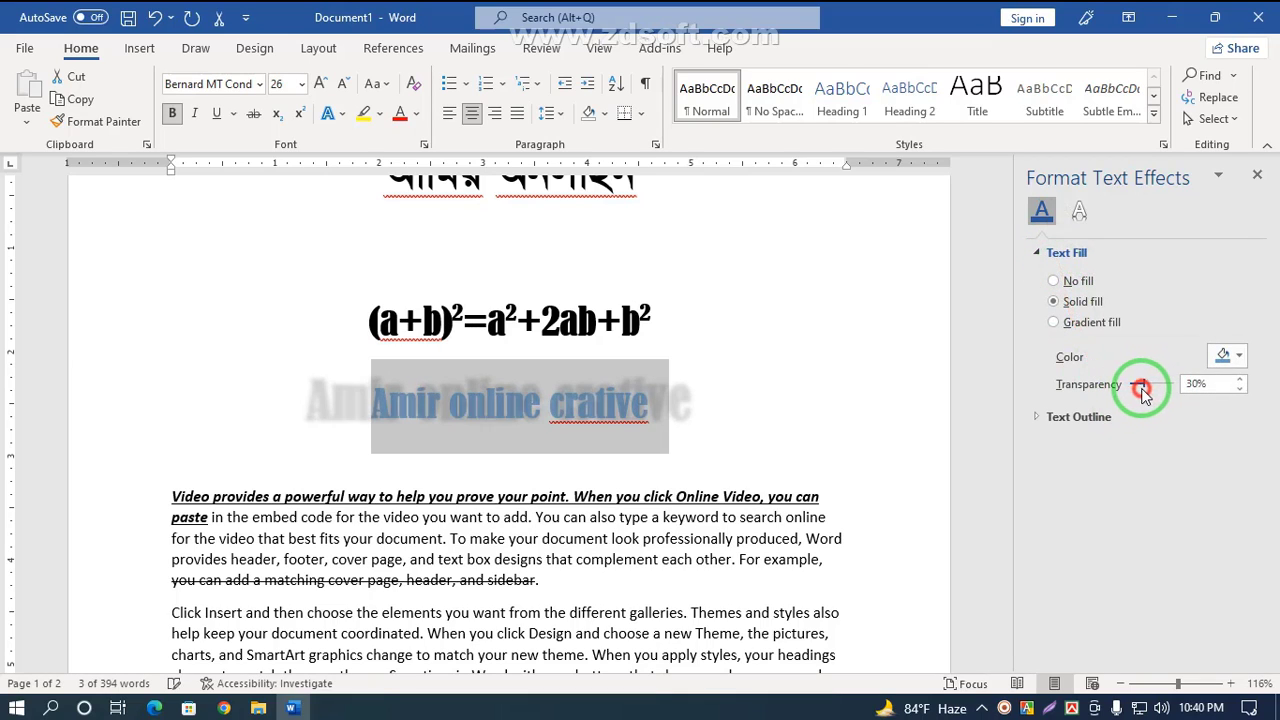
pyautogui.click(1055, 324)
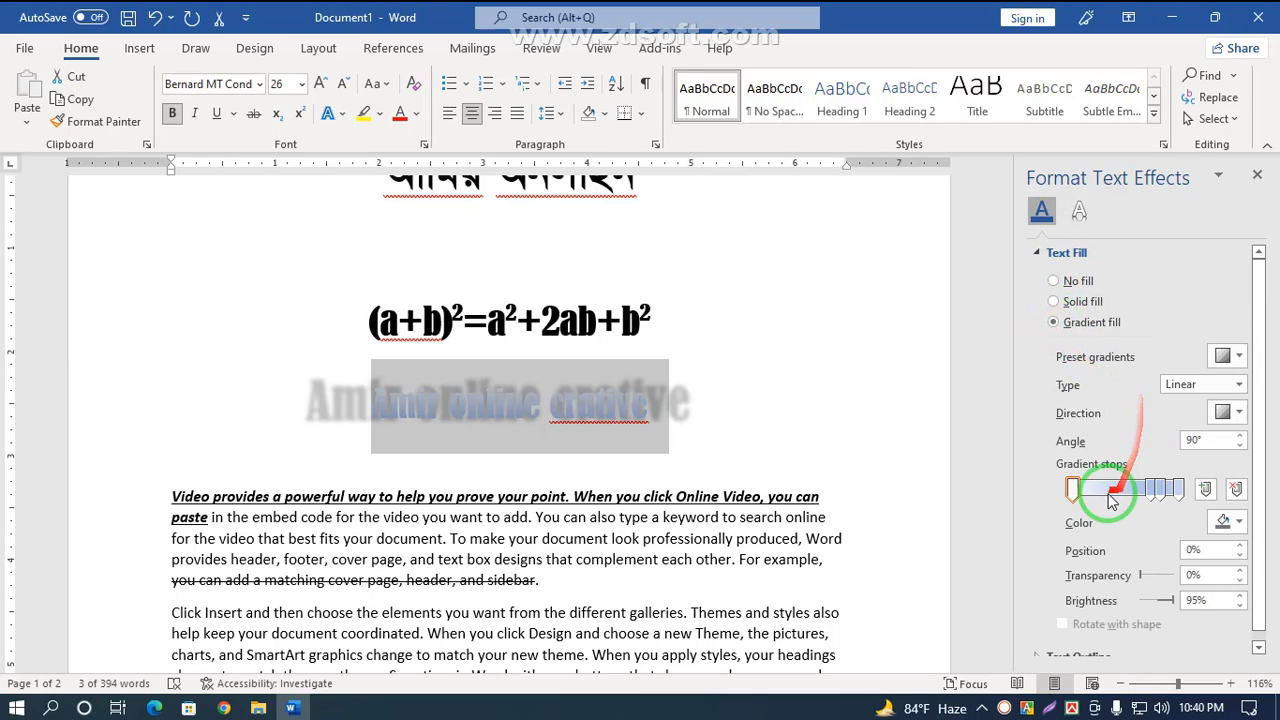
pyautogui.click(1077, 482)
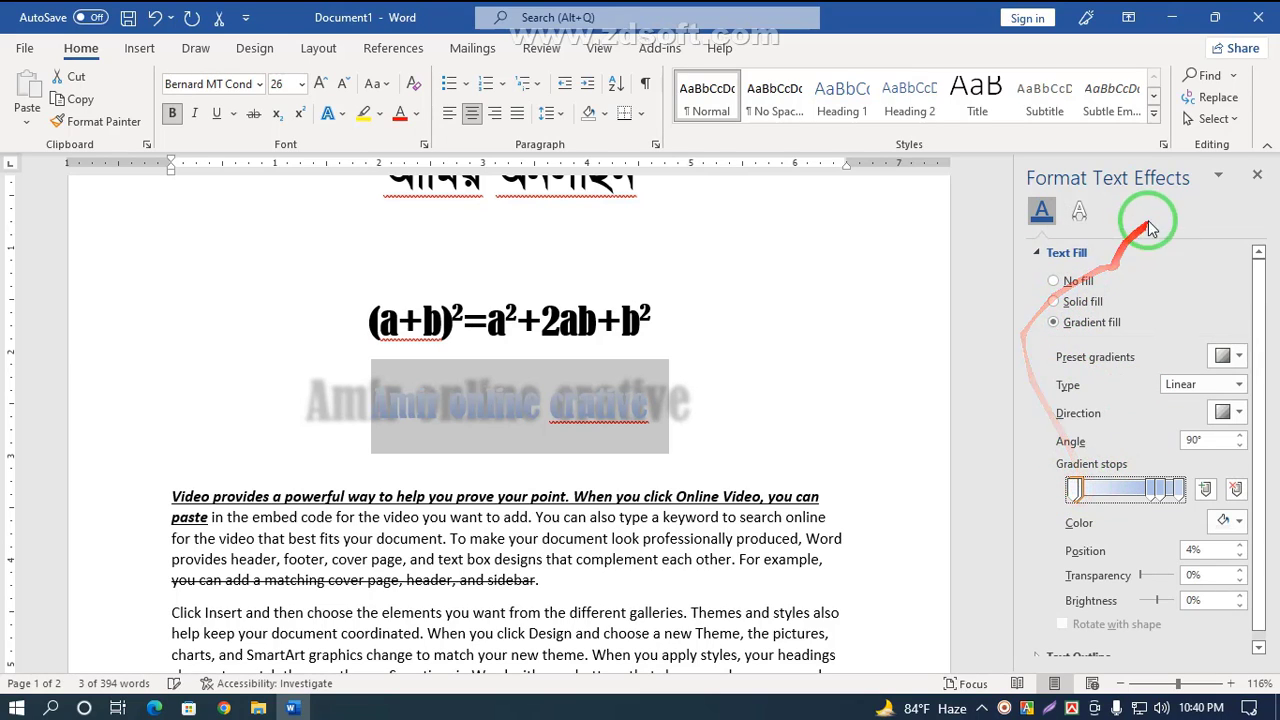
pyautogui.click(1058, 303)
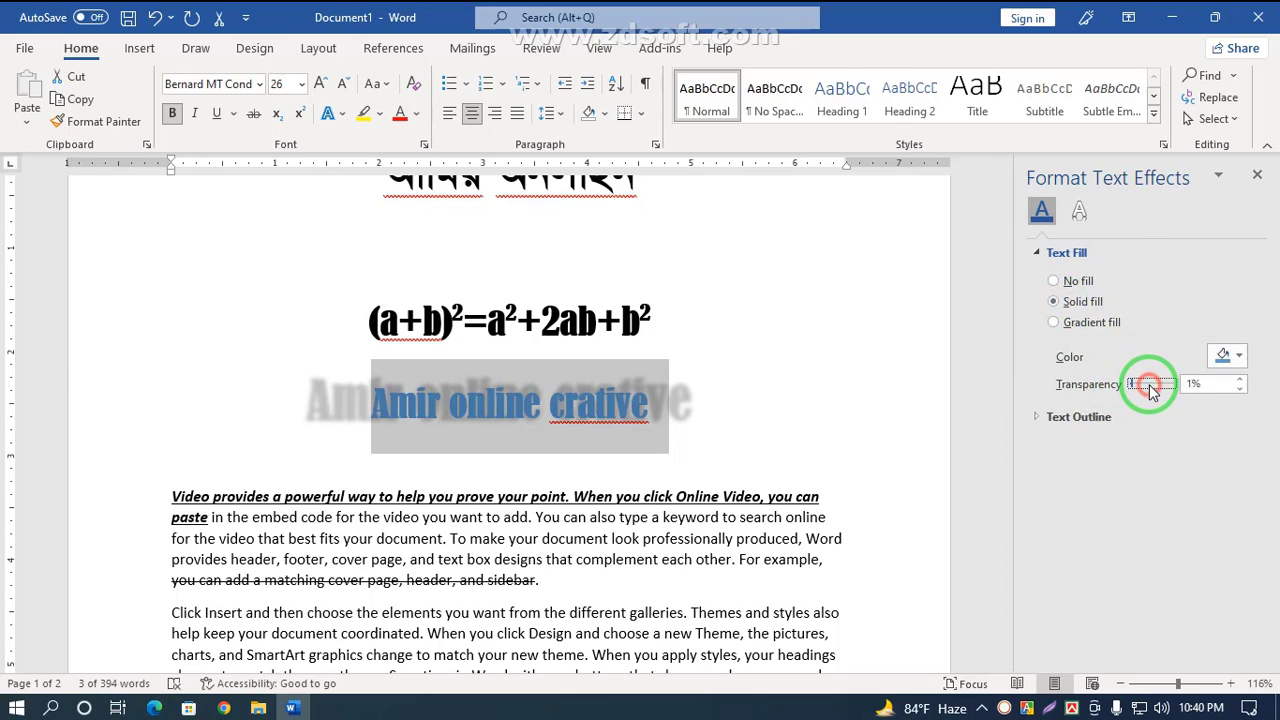
pyautogui.click(1259, 176)
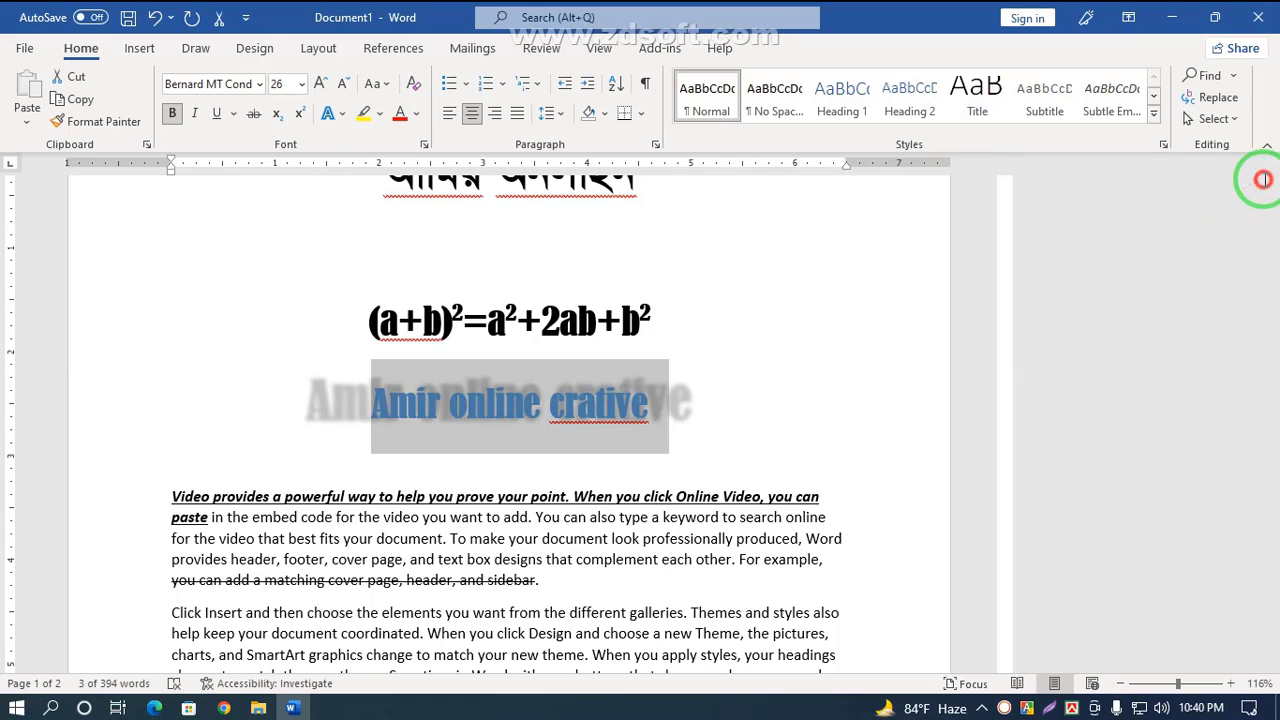
# Step: Open the title's reflection options to review them, then close the pane
pyautogui.click(343, 113)
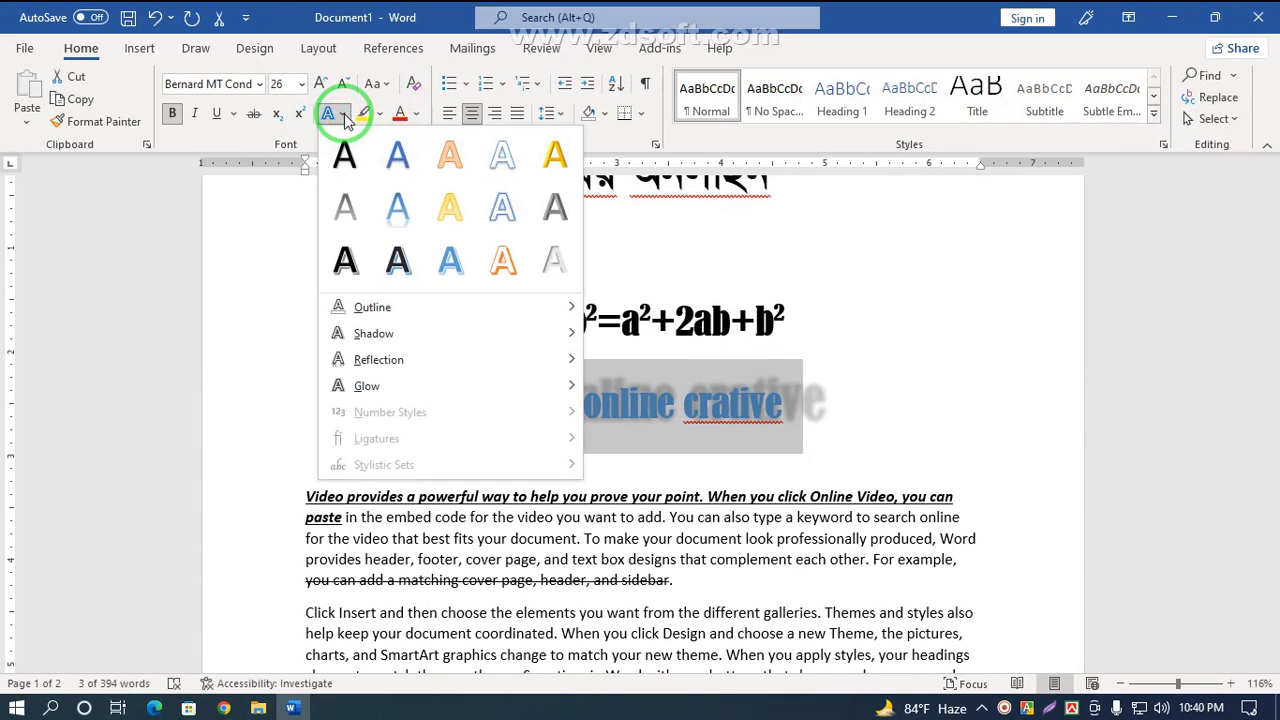
pyautogui.moveTo(378, 365)
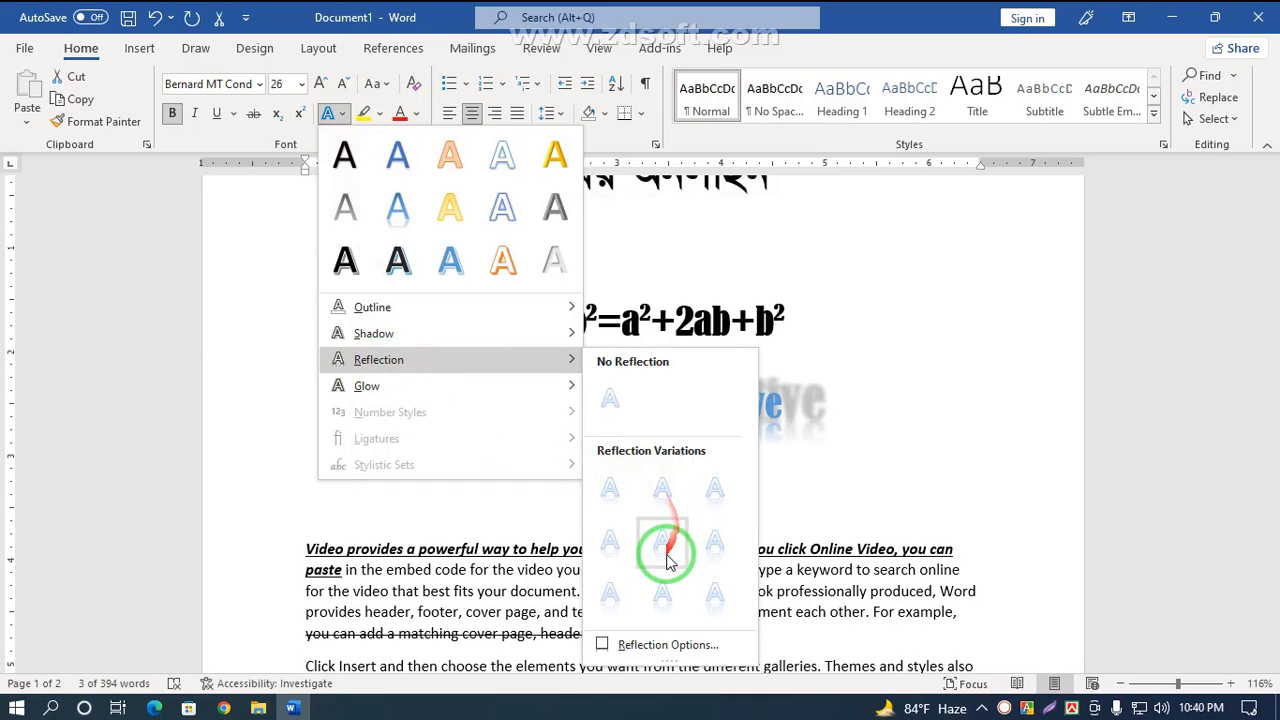
pyautogui.click(656, 645)
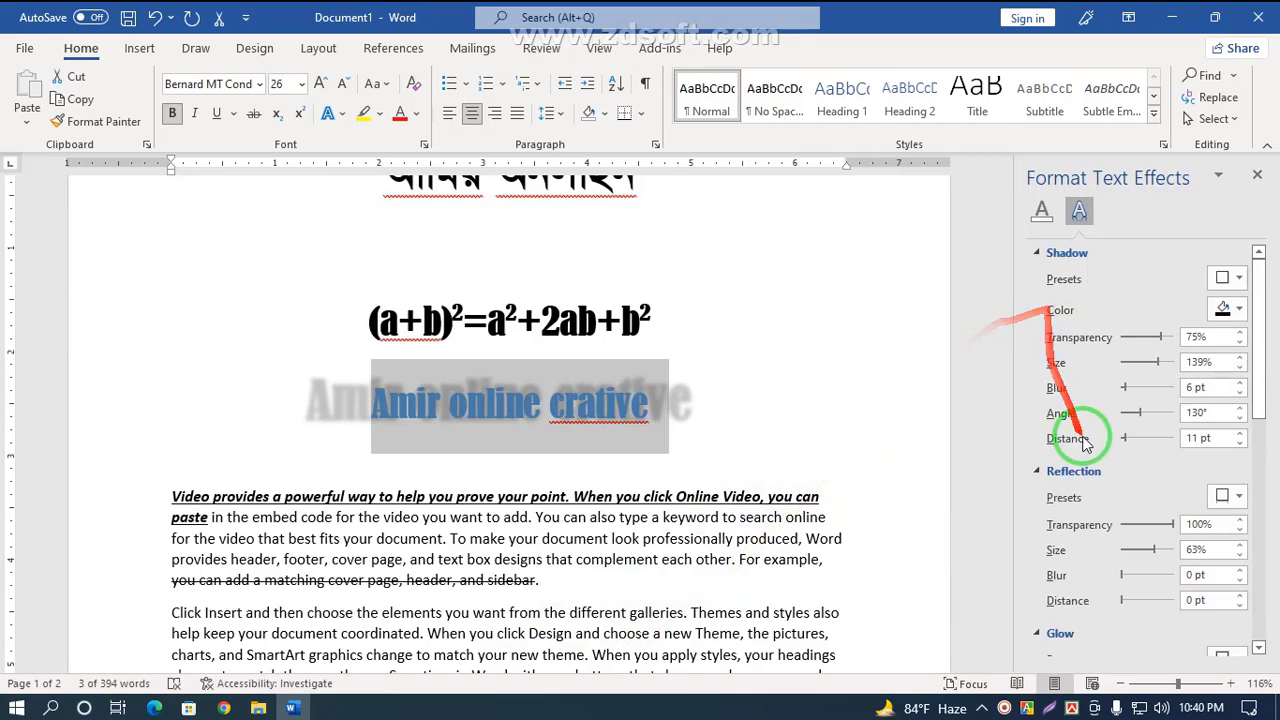
pyautogui.click(1257, 174)
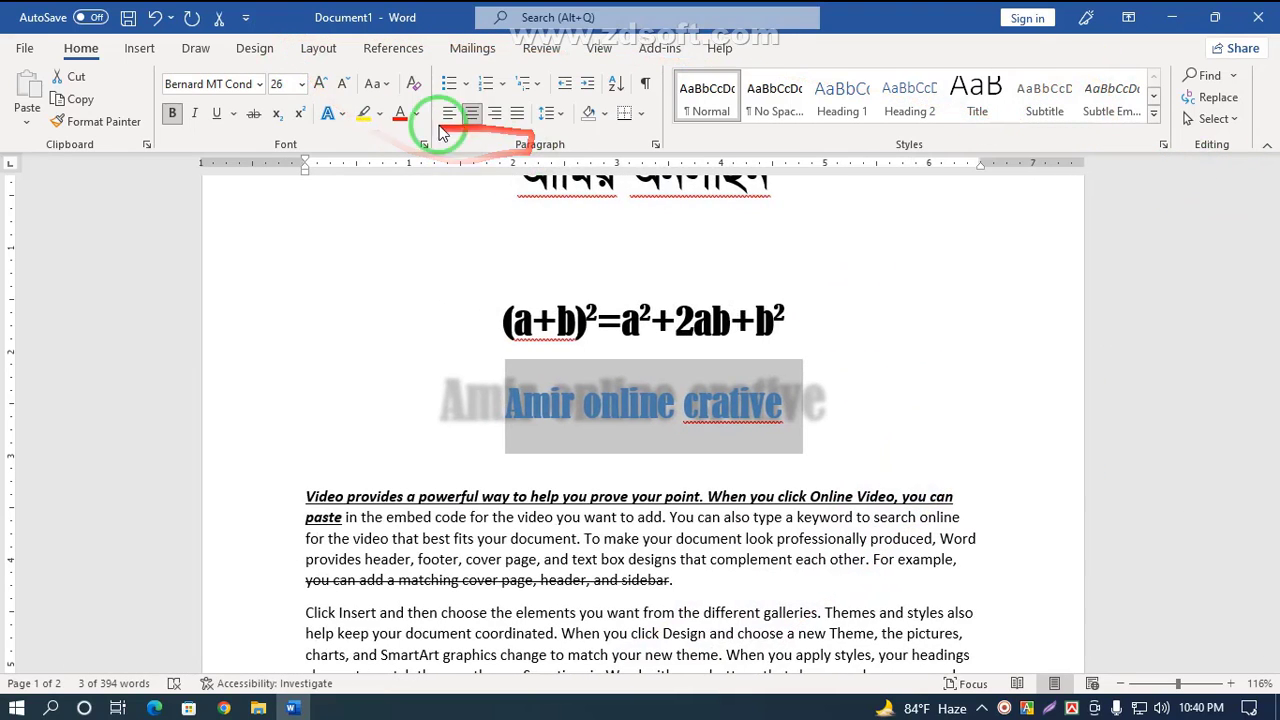
# Step: Apply an orange glow variation to the title text
pyautogui.click(338, 113)
pyautogui.moveTo(386, 390)
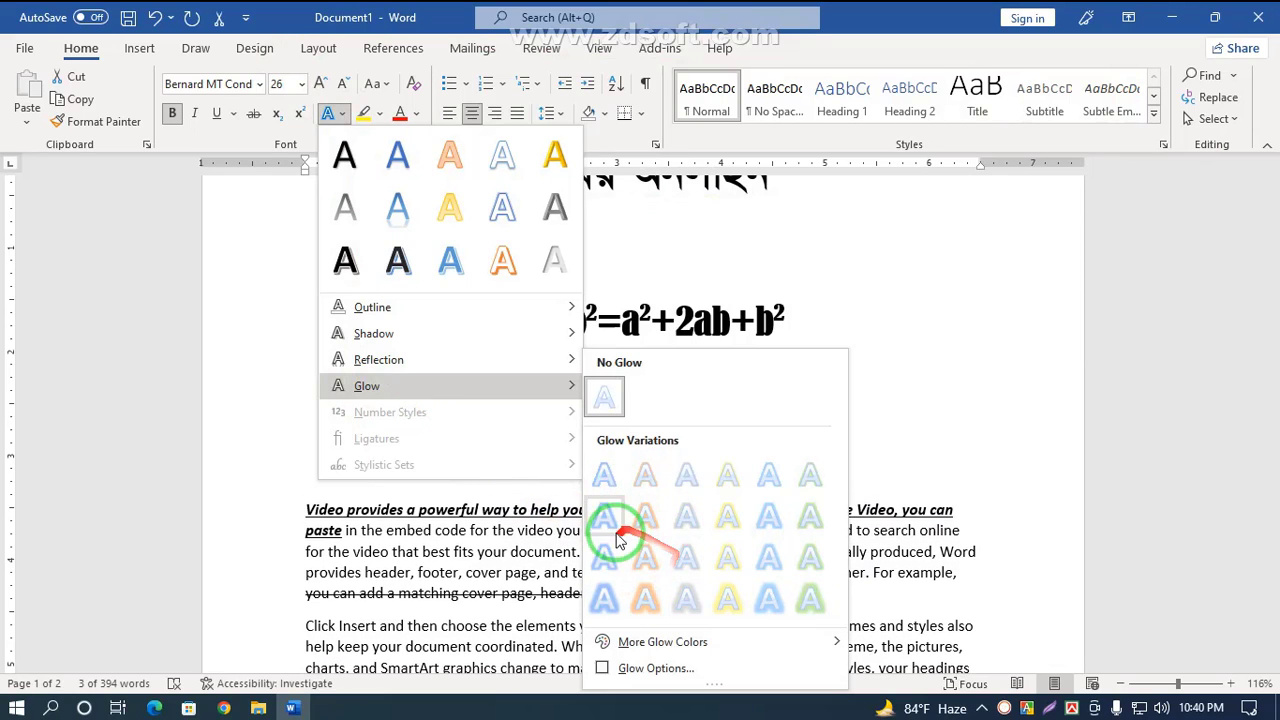
pyautogui.click(645, 557)
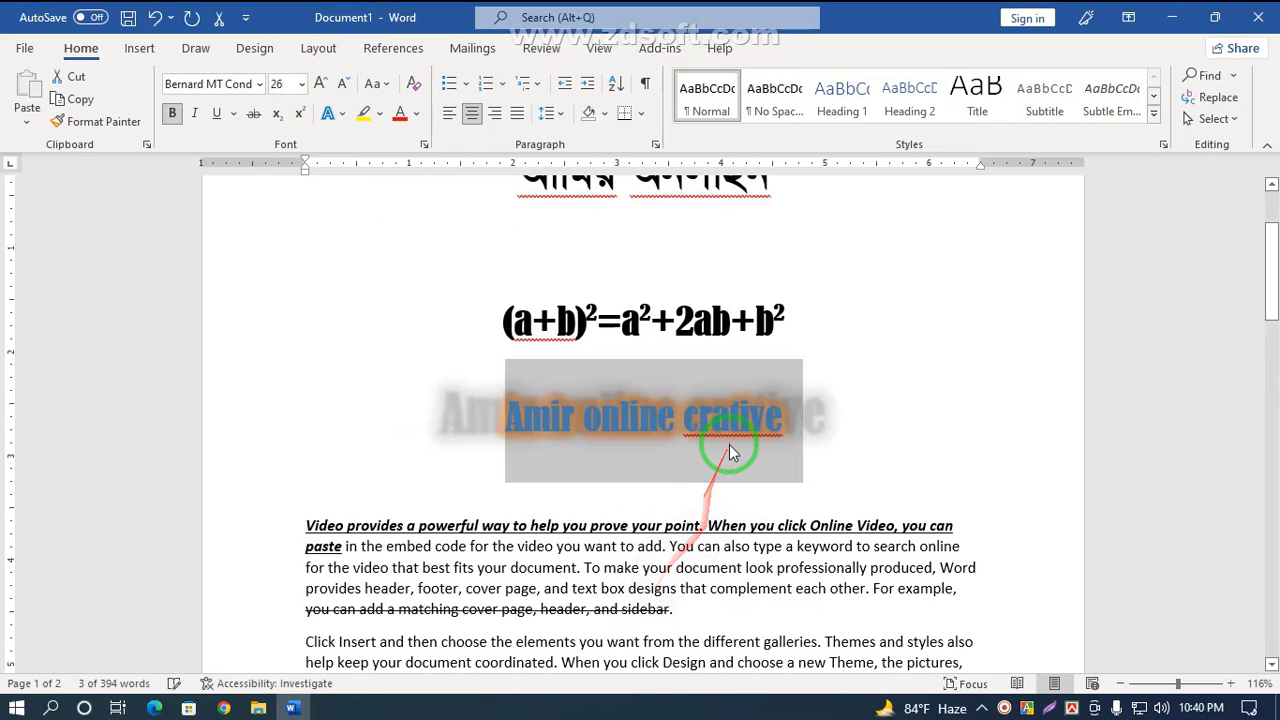
pyautogui.click(729, 444)
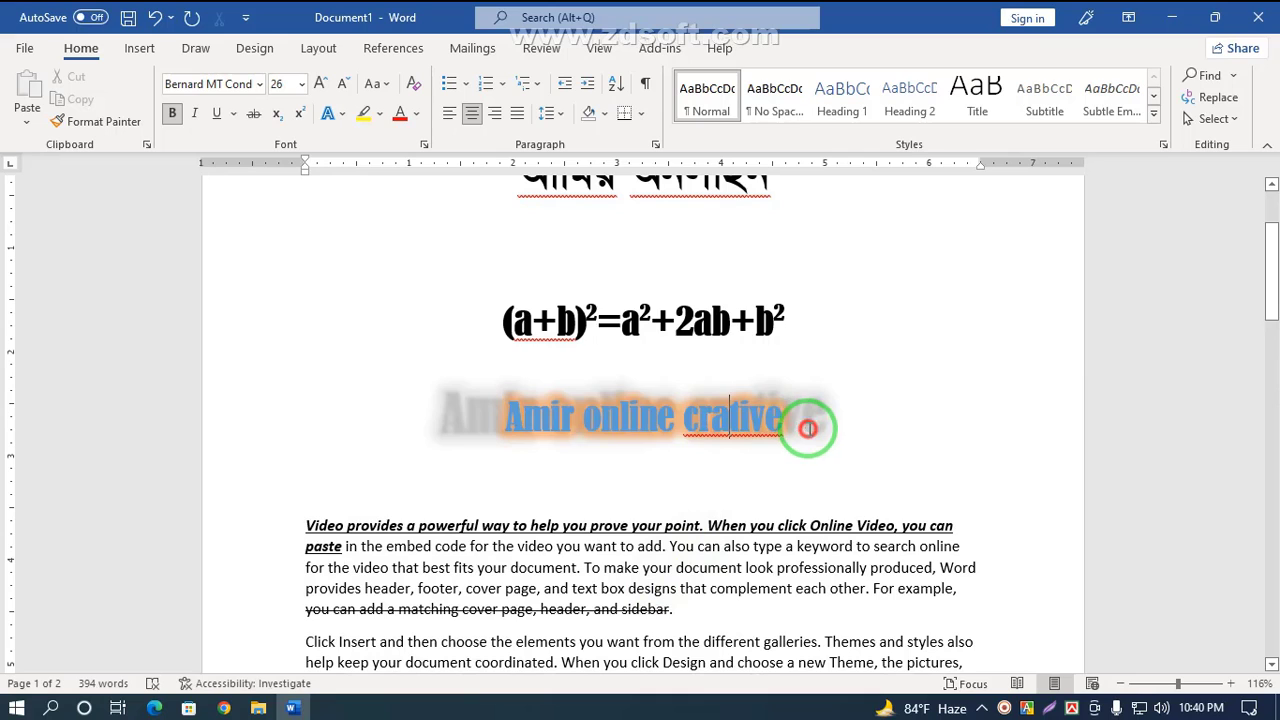
# Step: Select the title text and set its font colour to a dark theme colour, replacing the red
pyautogui.moveTo(808, 428); pyautogui.dragTo(486, 398)
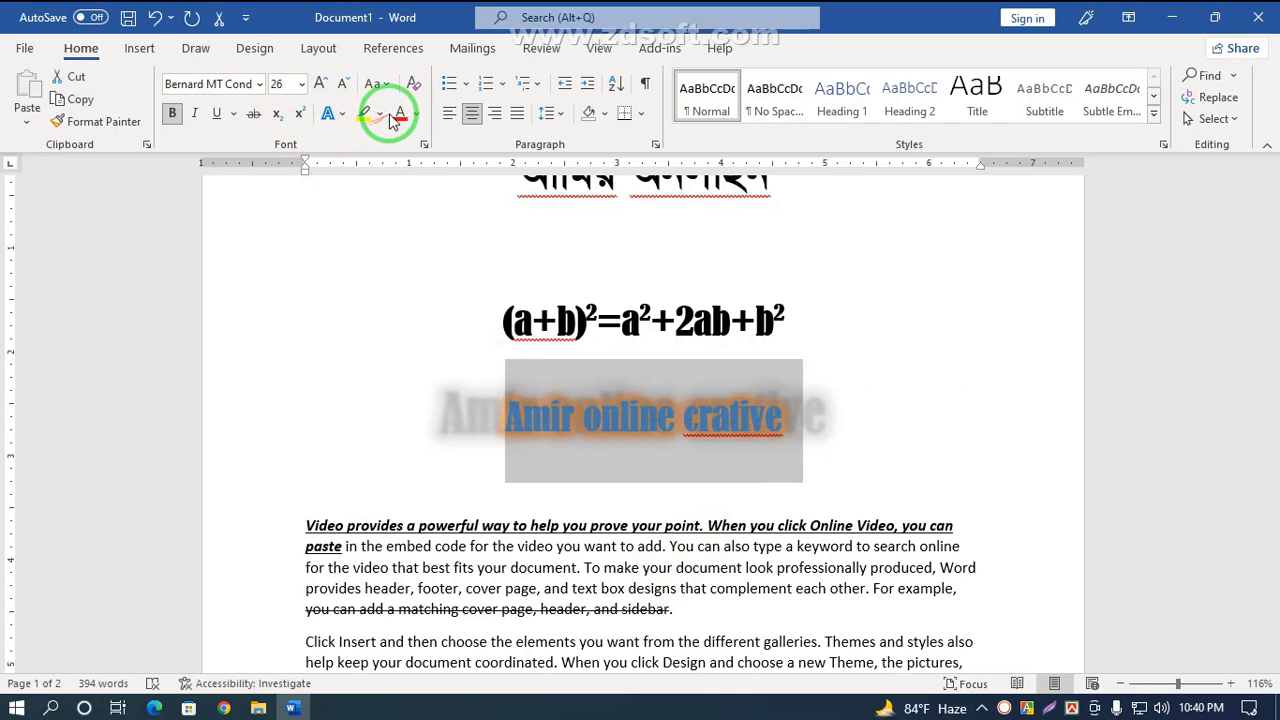
pyautogui.click(411, 247)
pyautogui.moveTo(828, 437); pyautogui.dragTo(503, 420)
pyautogui.click(400, 113)
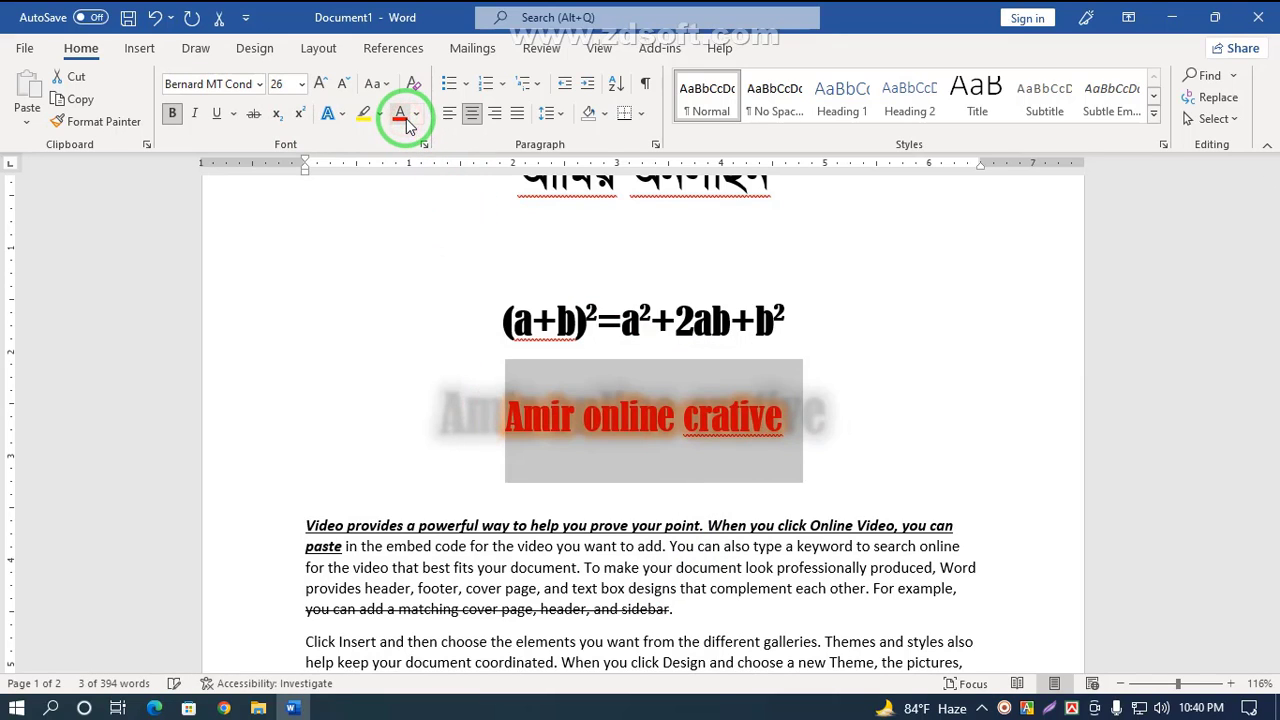
pyautogui.click(415, 114)
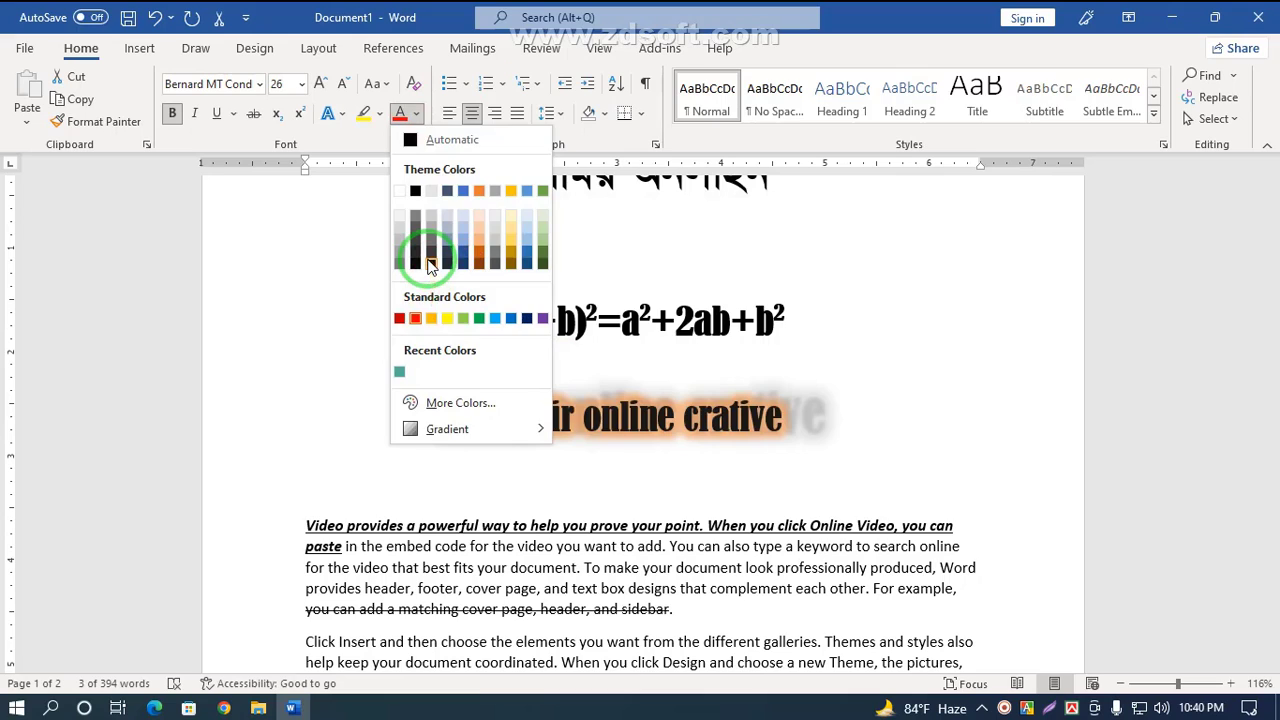
pyautogui.click(430, 265)
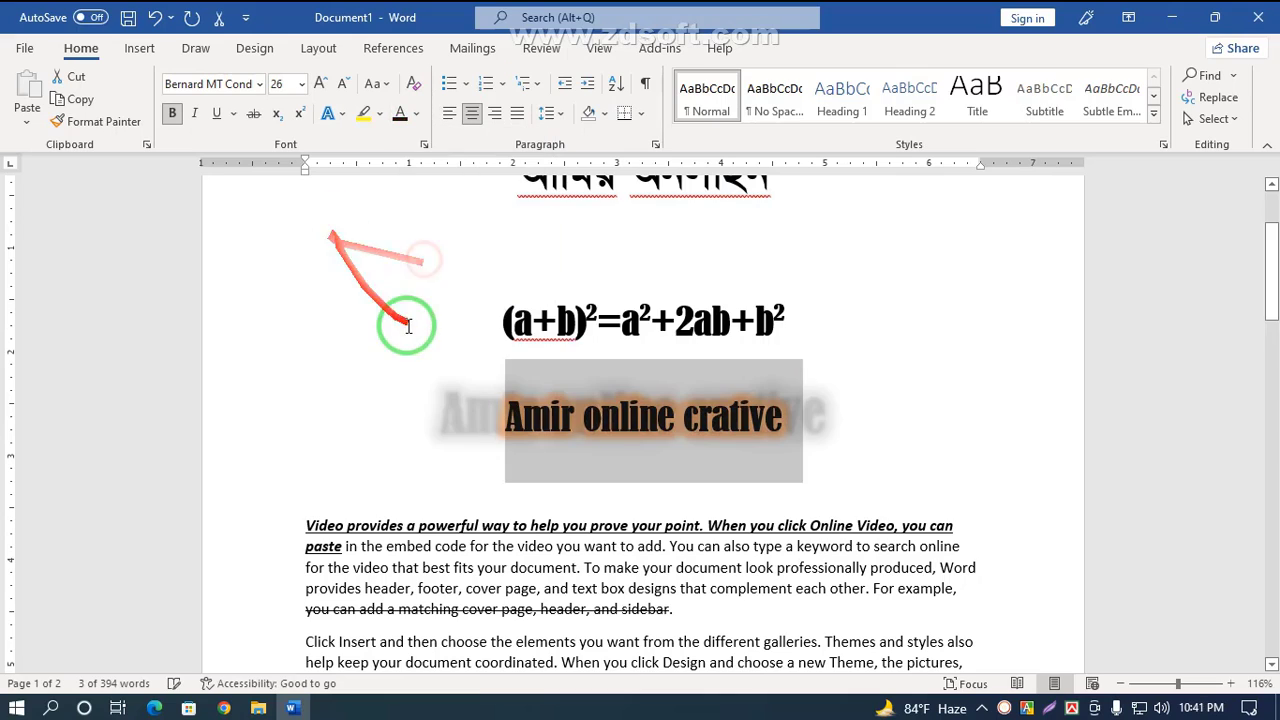
# Step: Highlight the title in dark yellow instead of the initial yellow highlight
pyautogui.click(365, 114)
pyautogui.click(628, 465)
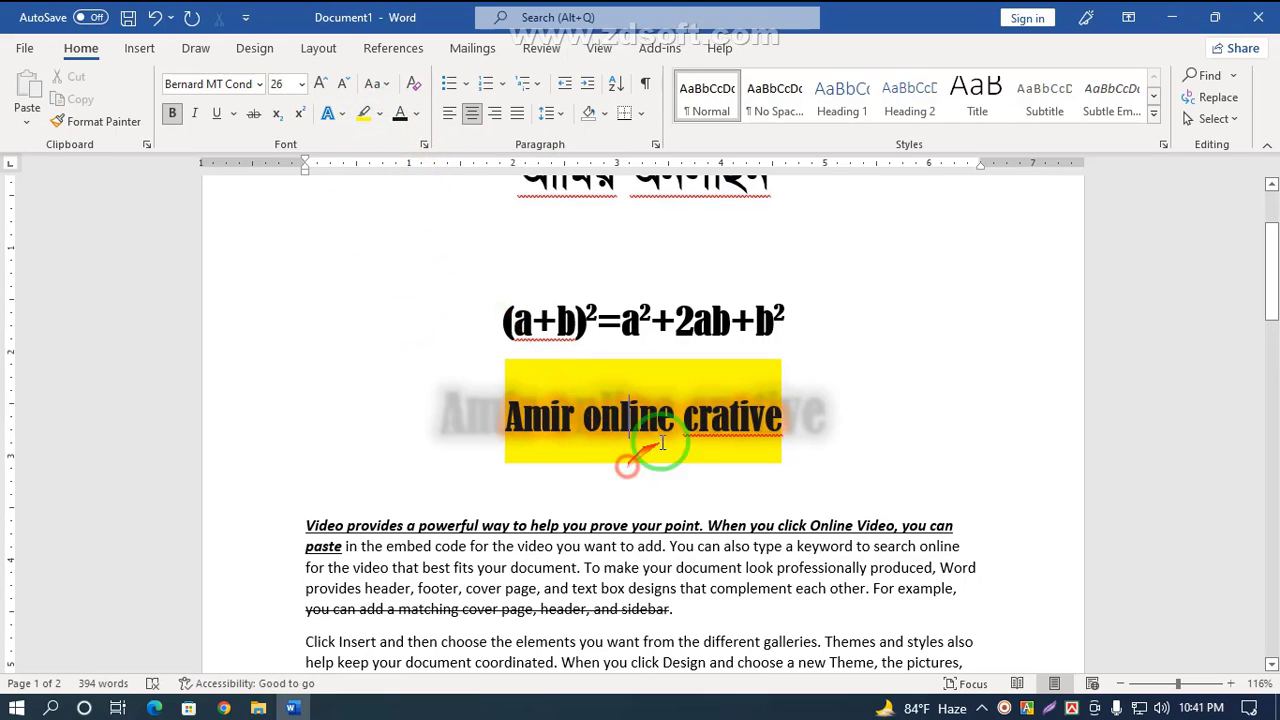
pyautogui.moveTo(790, 435); pyautogui.dragTo(443, 423)
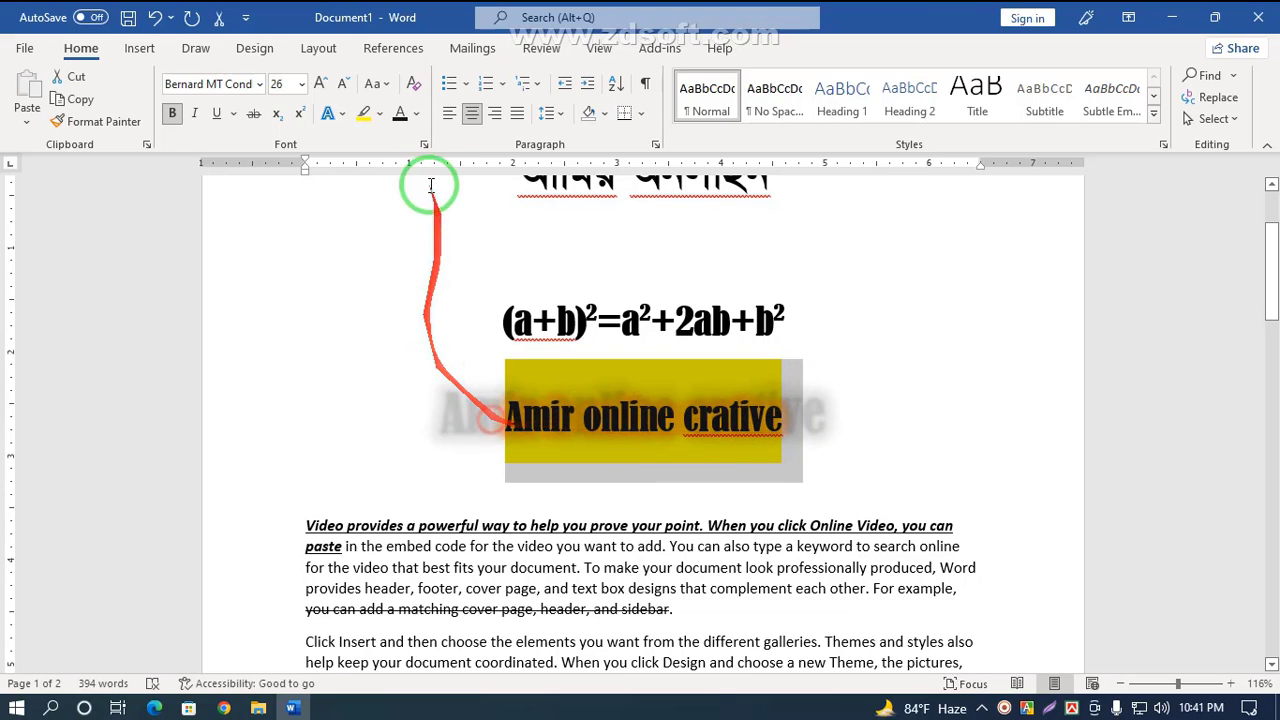
pyautogui.click(381, 114)
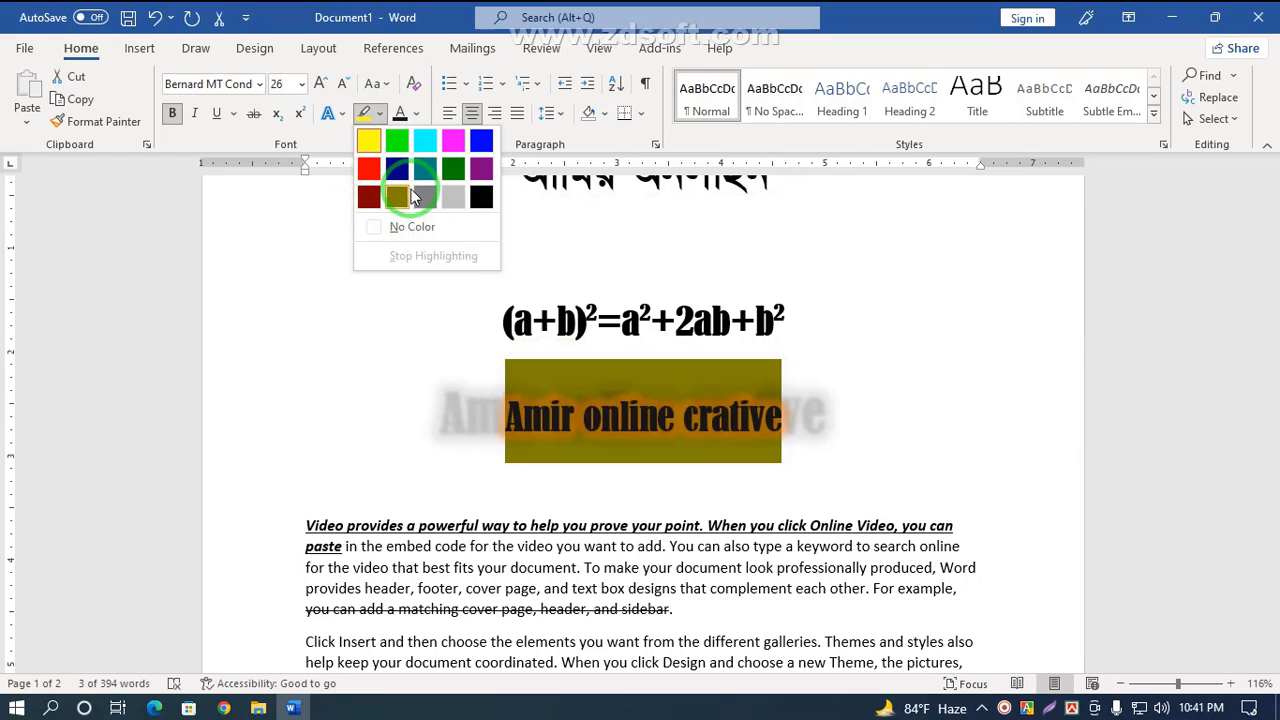
pyautogui.click(397, 197)
pyautogui.click(443, 266)
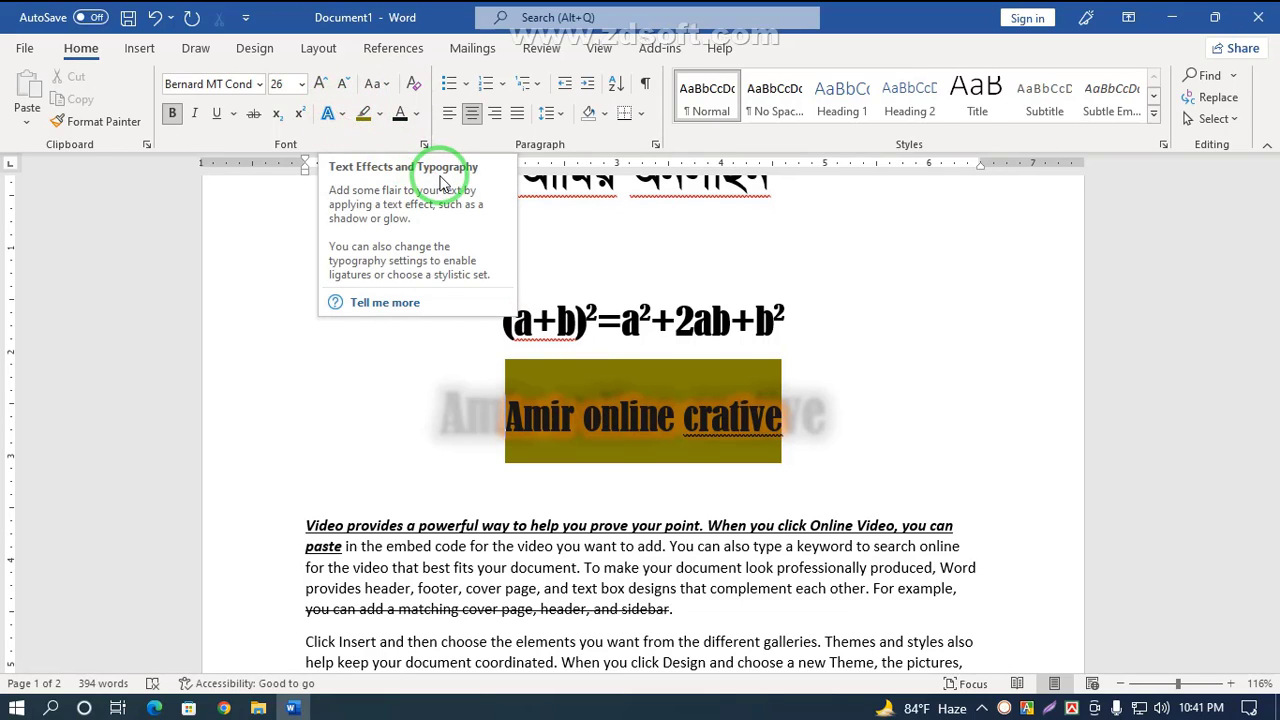
# Step: Clear all formatting from the title and from the formula line
pyautogui.click(412, 86)
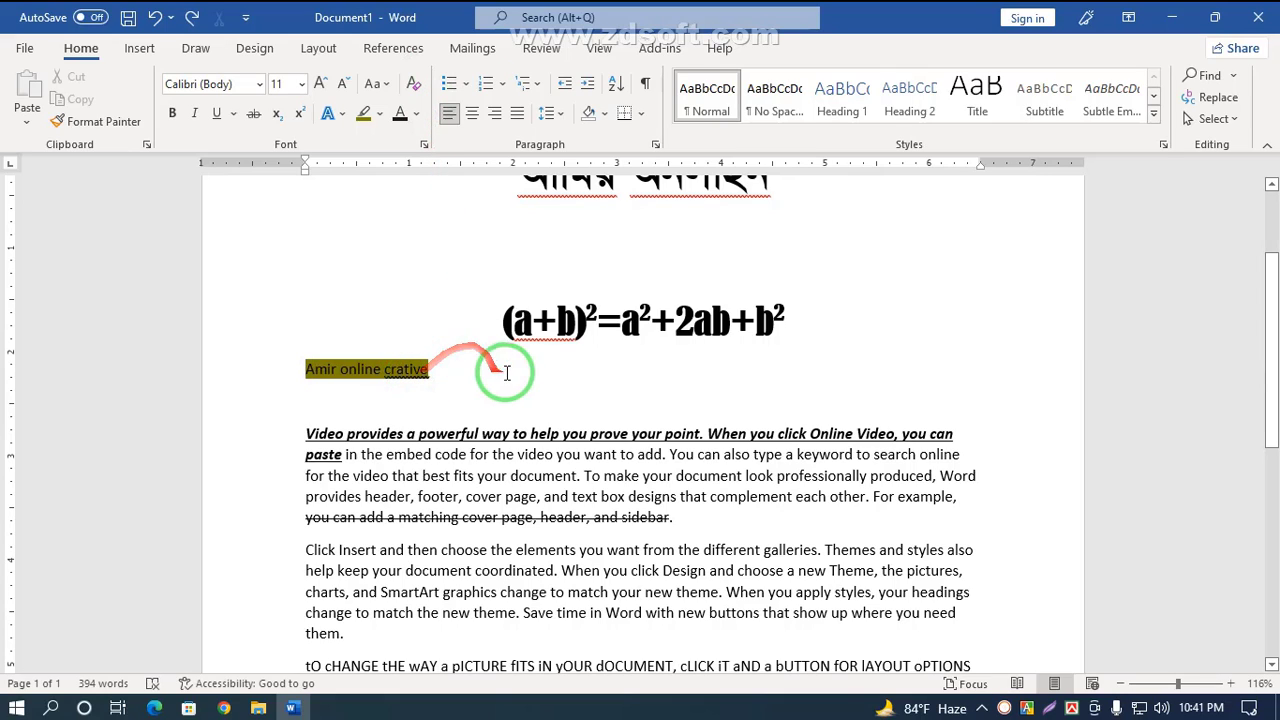
pyautogui.moveTo(791, 337); pyautogui.dragTo(490, 322)
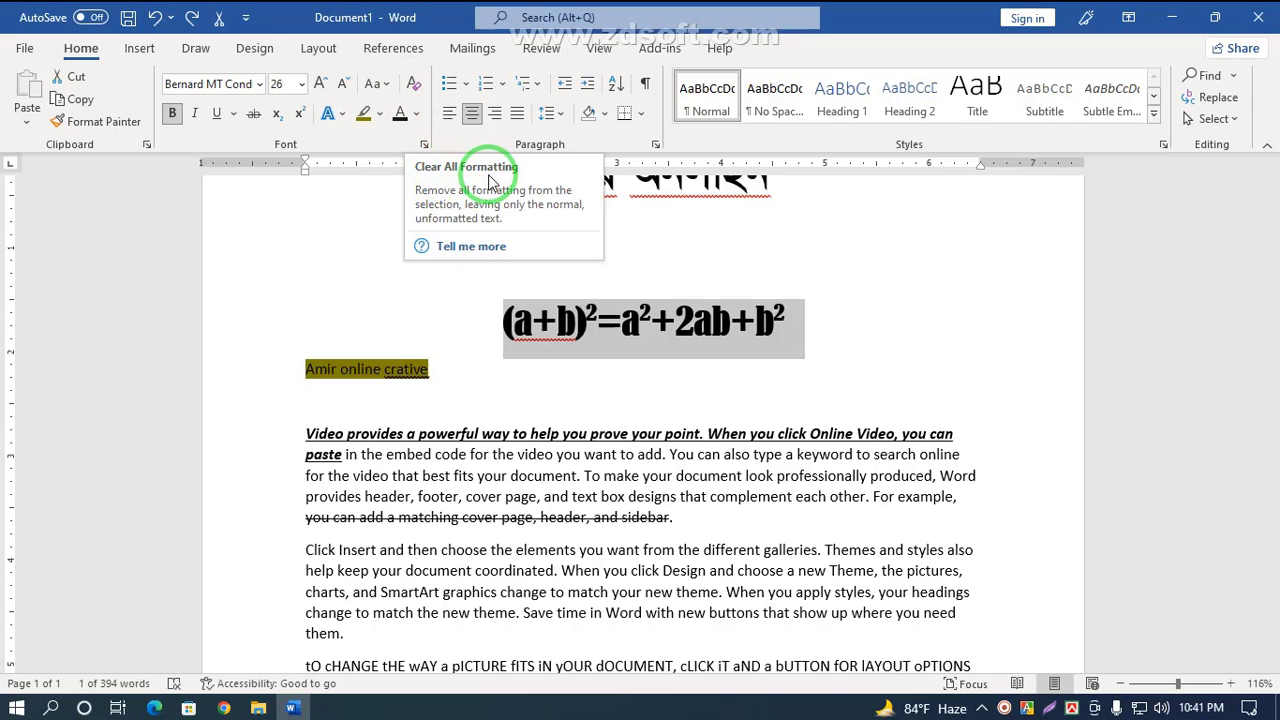
pyautogui.click(417, 82)
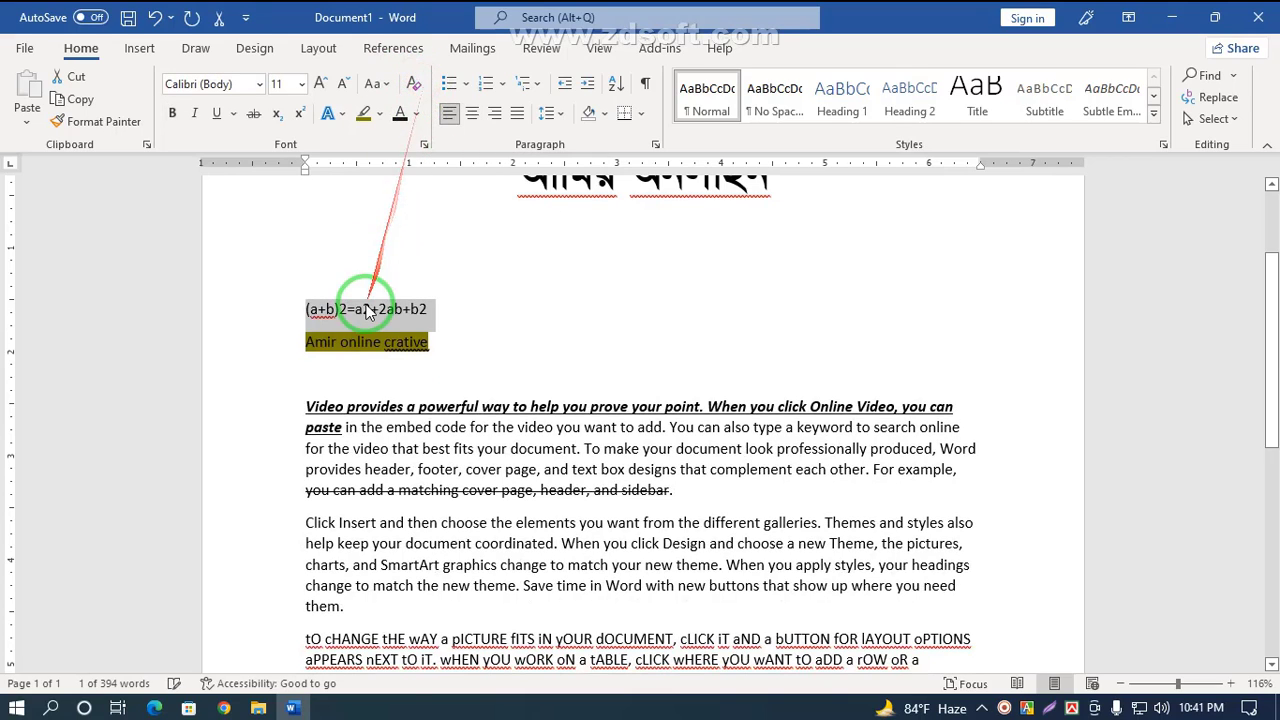
pyautogui.click(366, 311)
pyautogui.moveTo(300, 302); pyautogui.dragTo(456, 352)
# Step: Clear all formatting from the Bengali heading at the top of the page
pyautogui.scroll(3, 456, 352)
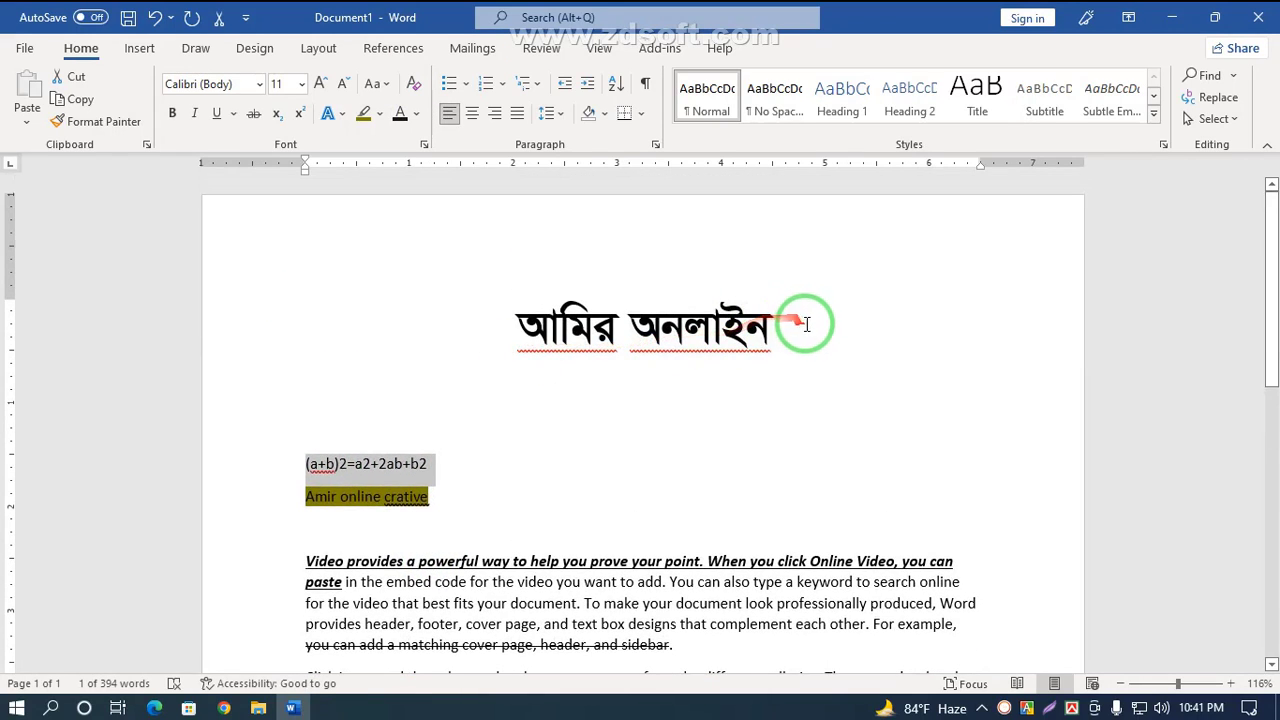
pyautogui.moveTo(786, 332); pyautogui.dragTo(514, 323)
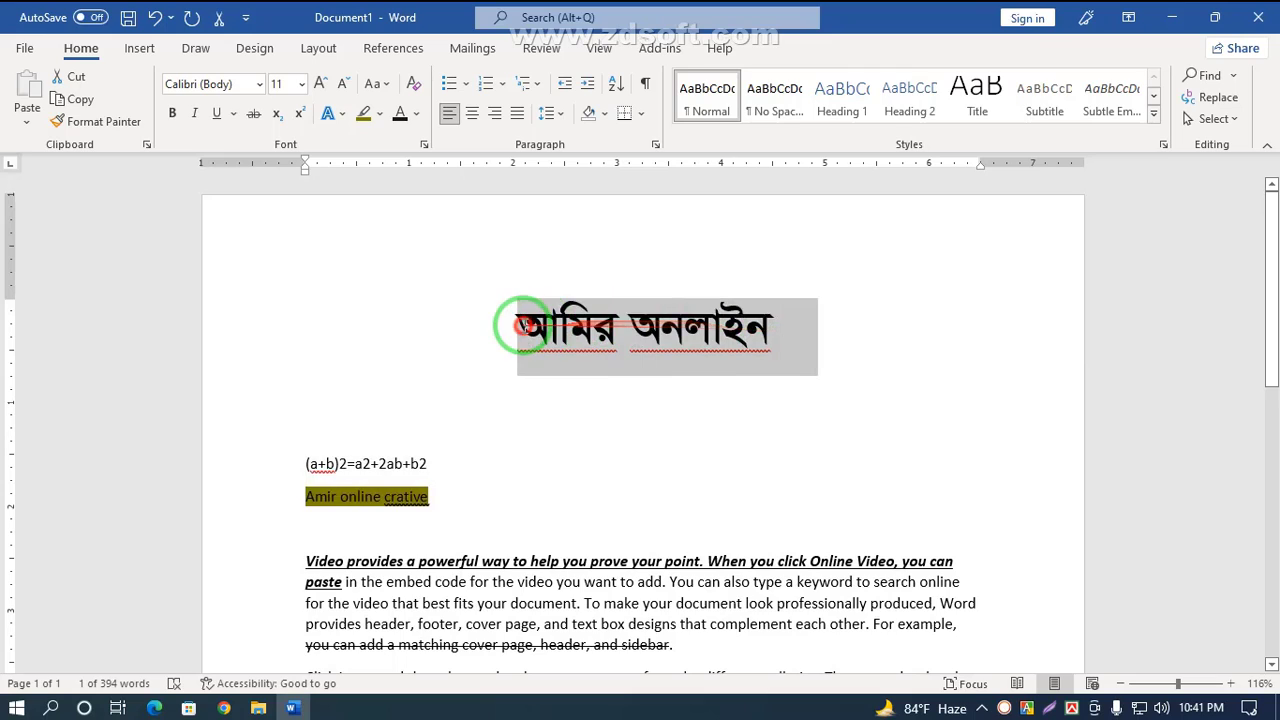
pyautogui.click(416, 91)
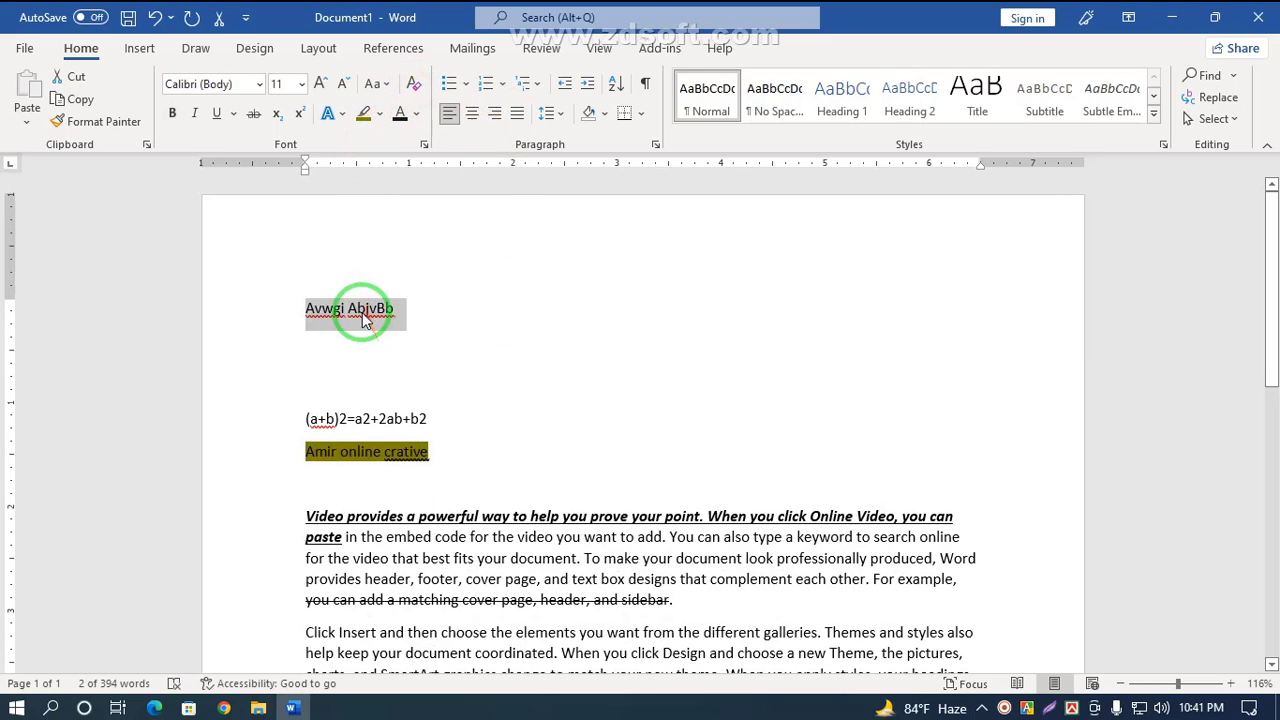
pyautogui.click(624, 483)
# Step: Clear all formatting from the bold, italic, underlined opening sentence of the body text
pyautogui.scroll(-7, 620, 482)
pyautogui.scroll(3, 617, 480)
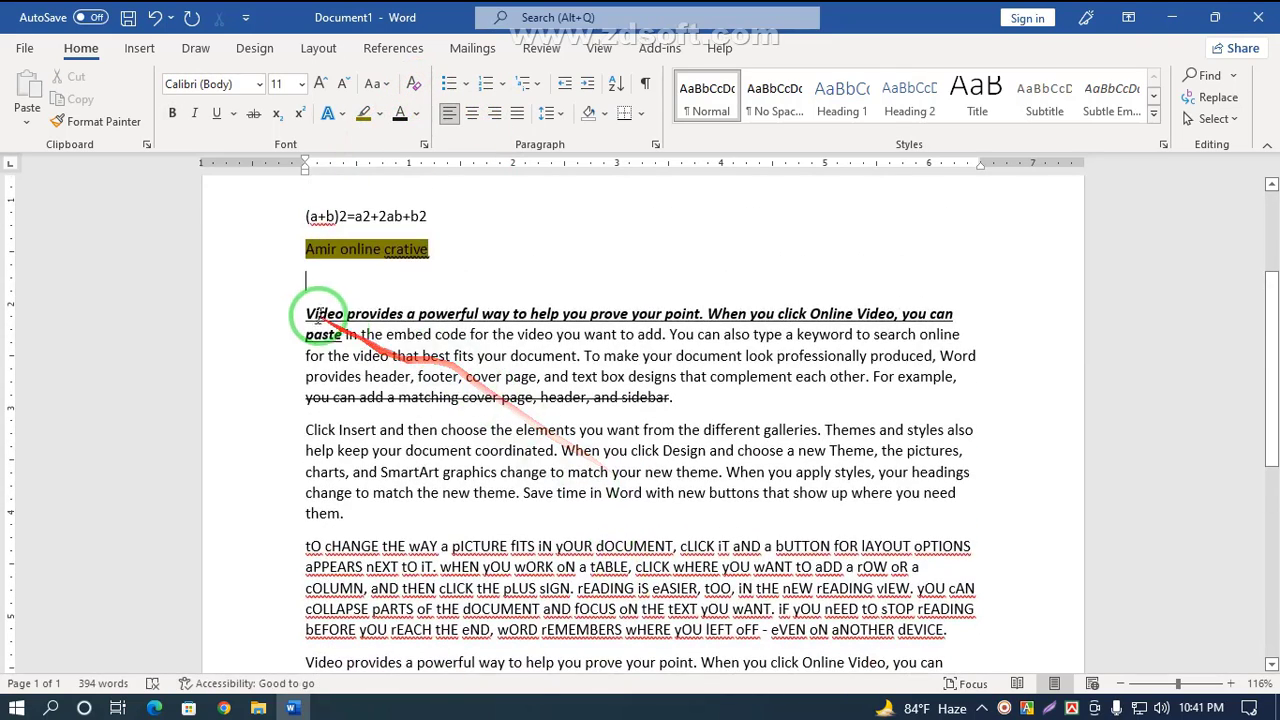
pyautogui.moveTo(307, 312); pyautogui.dragTo(322, 334)
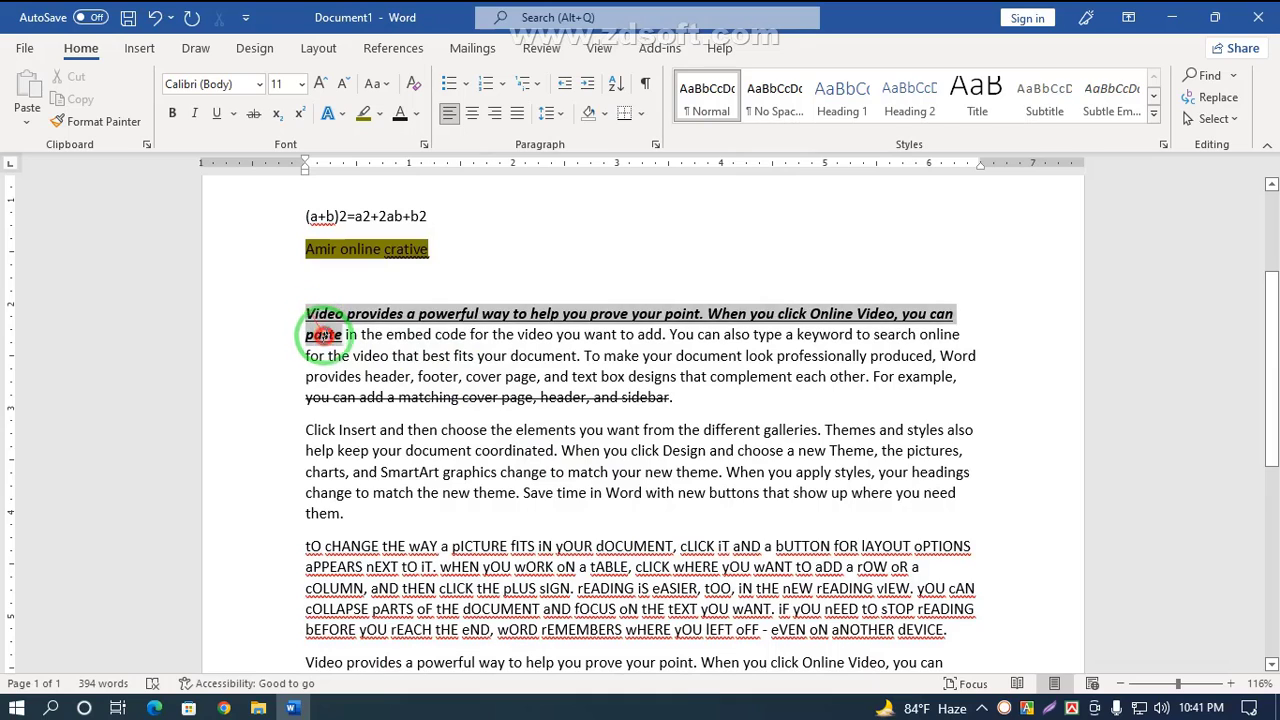
pyautogui.click(415, 84)
pyautogui.click(385, 355)
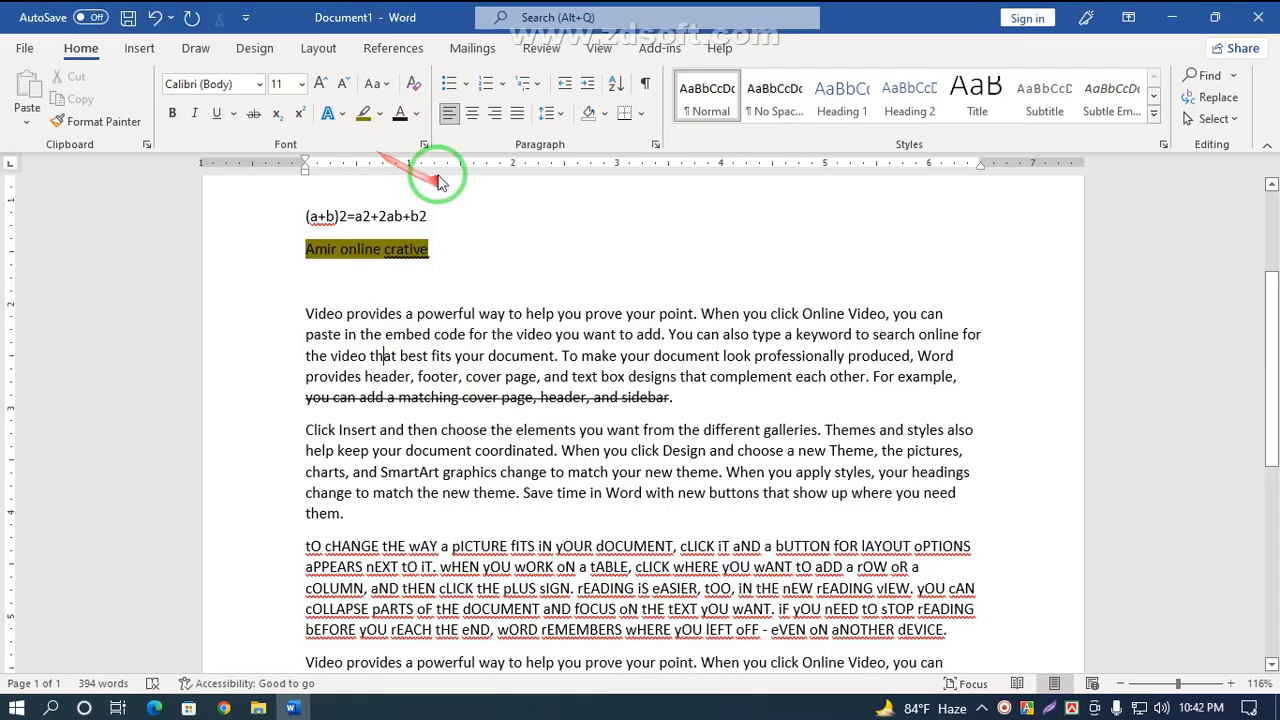
# Step: Open the Font dialog and the text effects menu to review their options, closing both unchanged
pyautogui.click(424, 145)
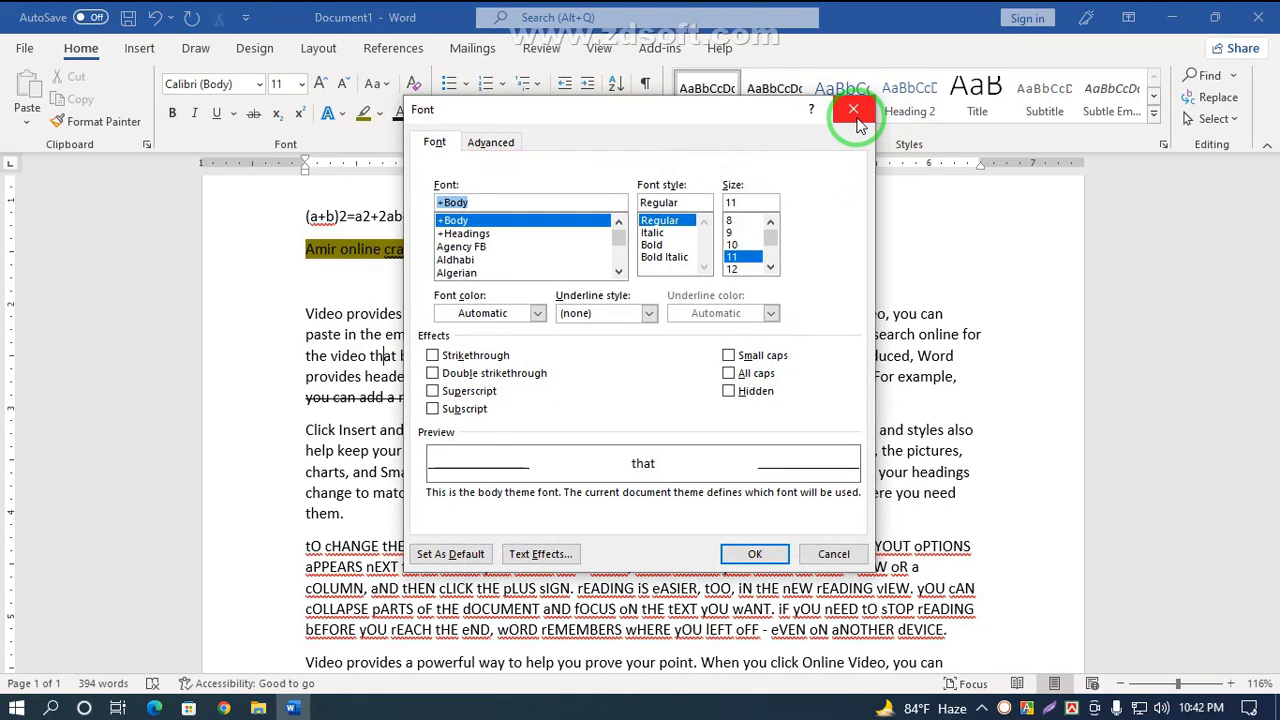
pyautogui.click(853, 110)
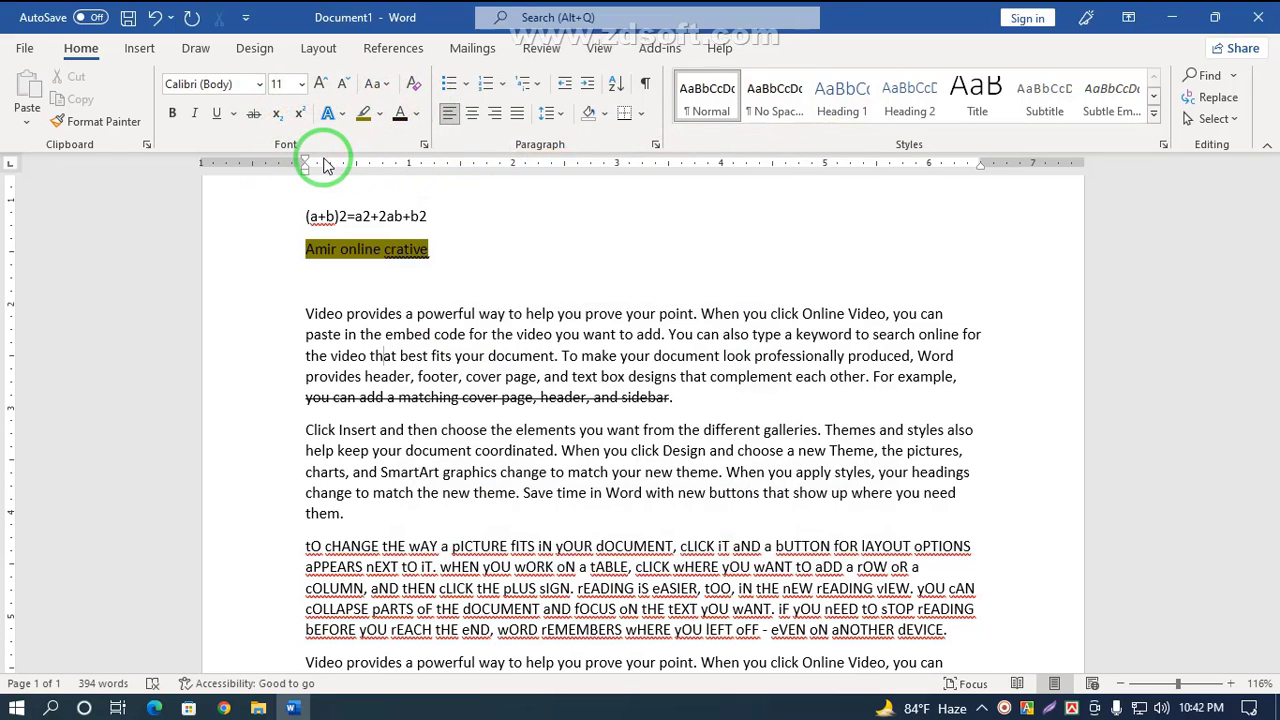
pyautogui.click(345, 121)
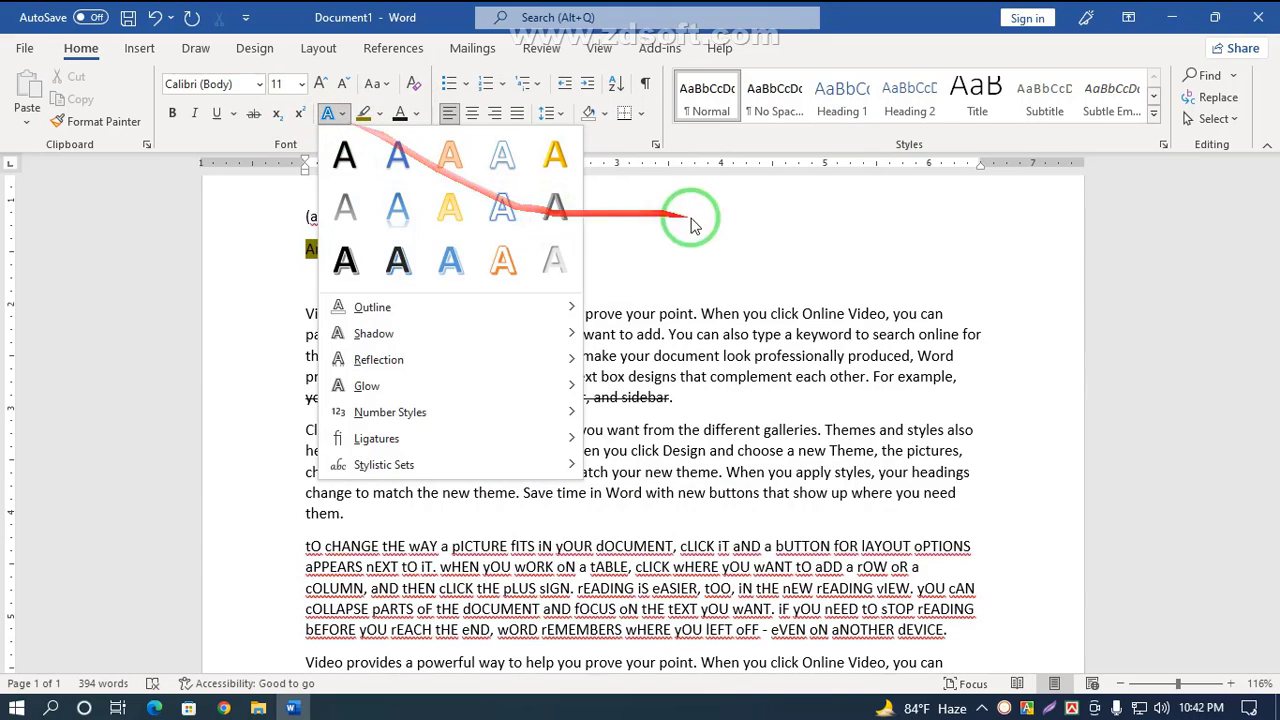
pyautogui.moveTo(420, 425)
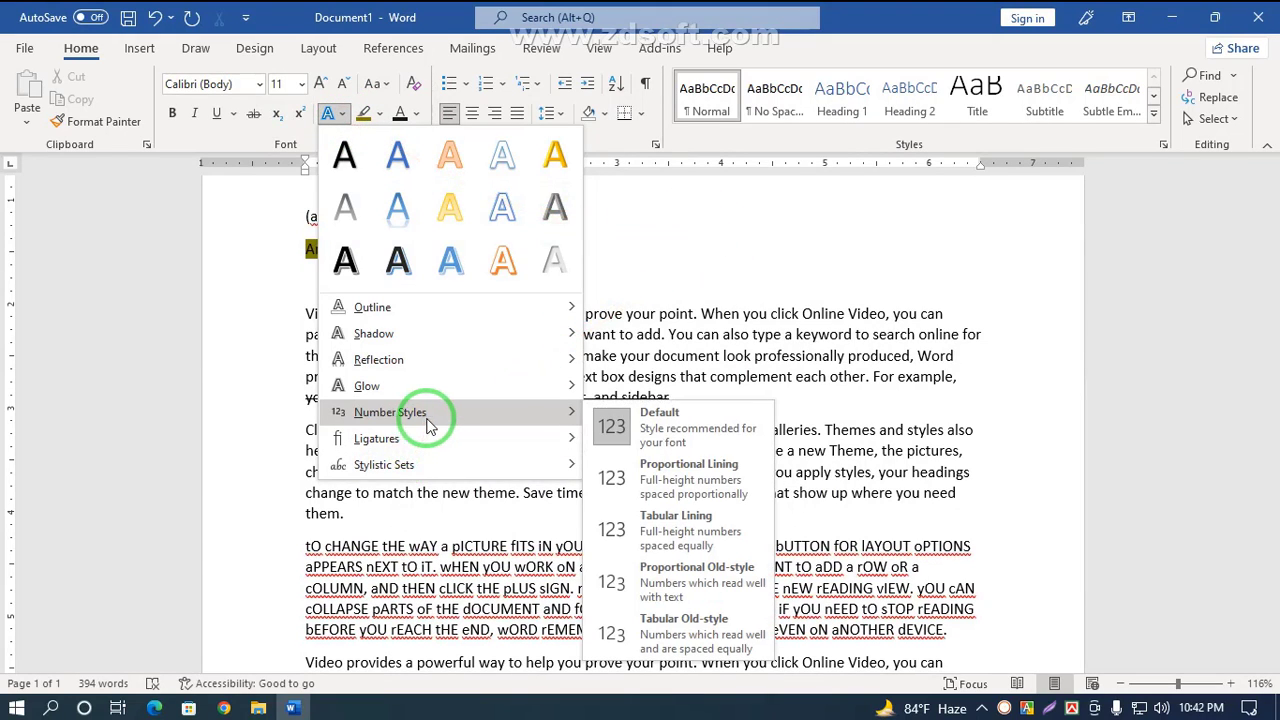
pyautogui.moveTo(450, 440)
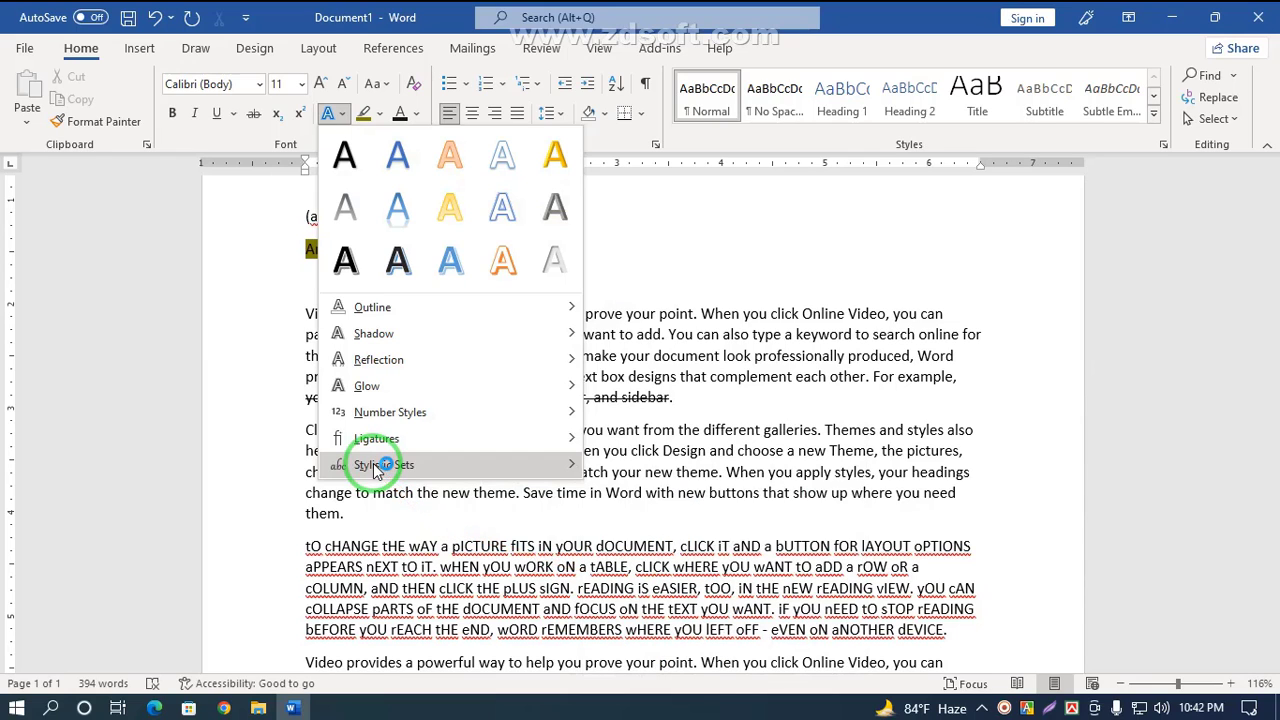
pyautogui.moveTo(375, 470)
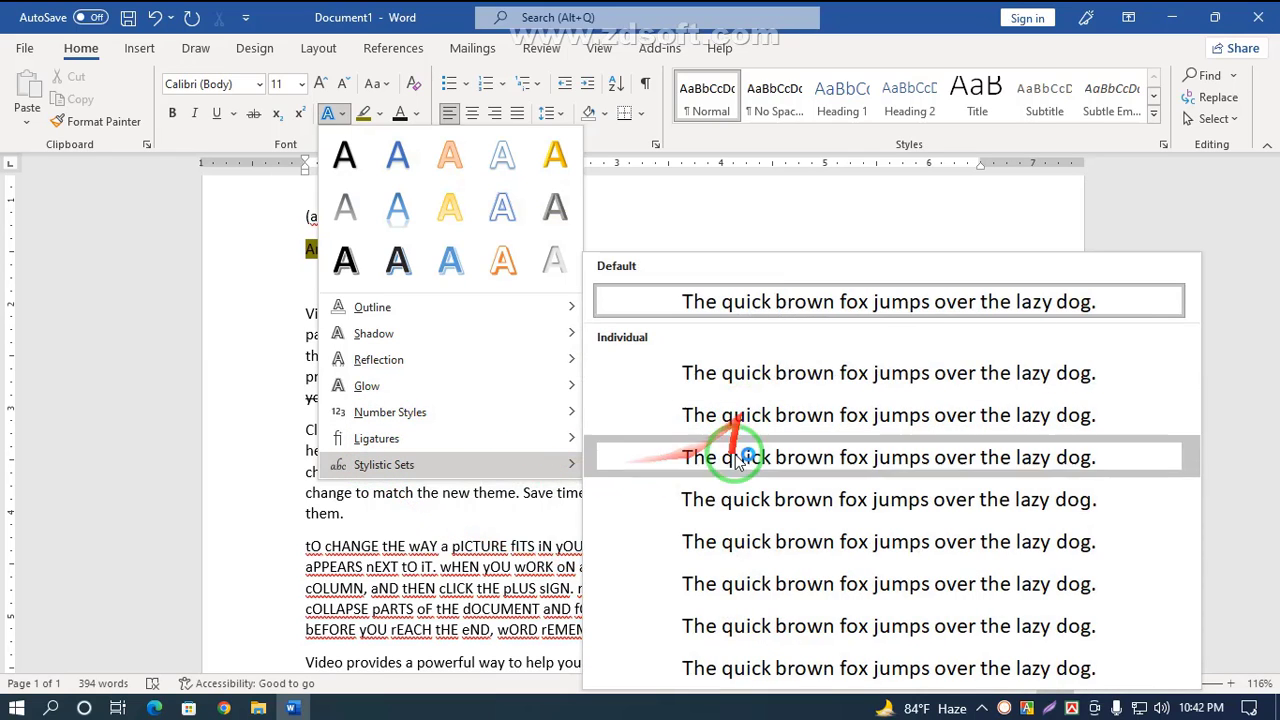
pyautogui.click(749, 208)
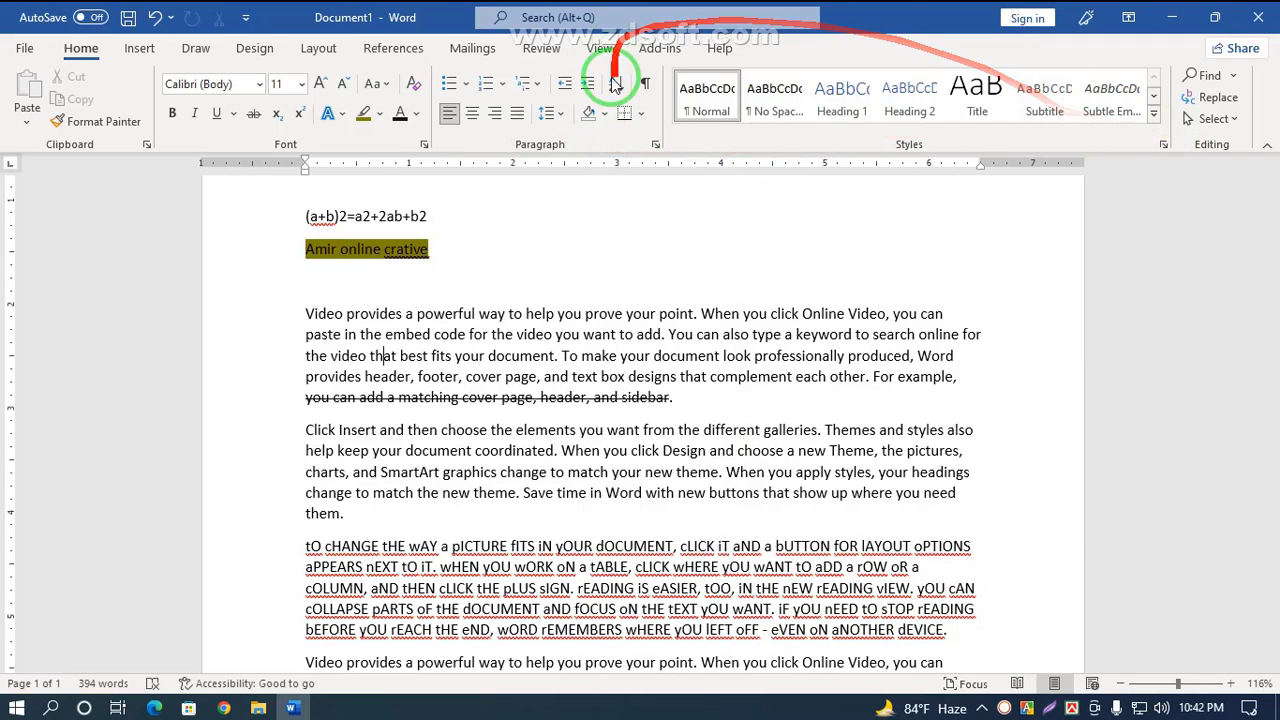
pyautogui.click(140, 50)
pyautogui.click(196, 50)
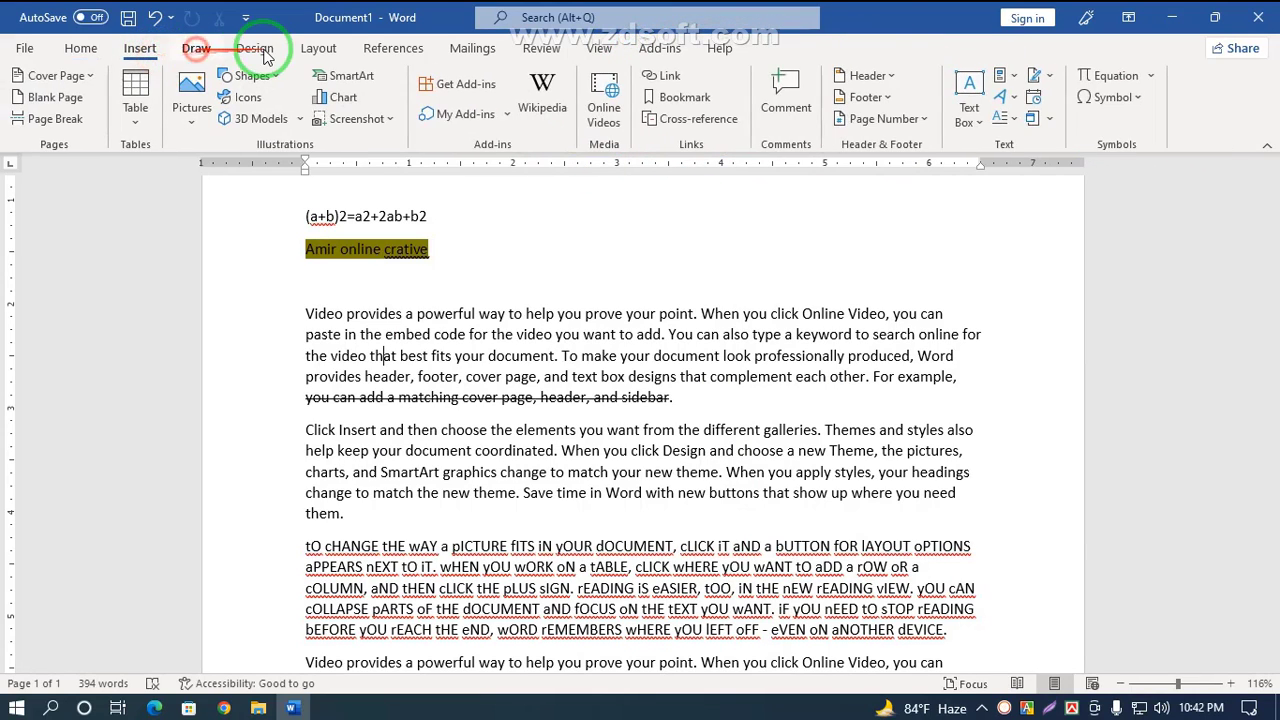
pyautogui.click(88, 55)
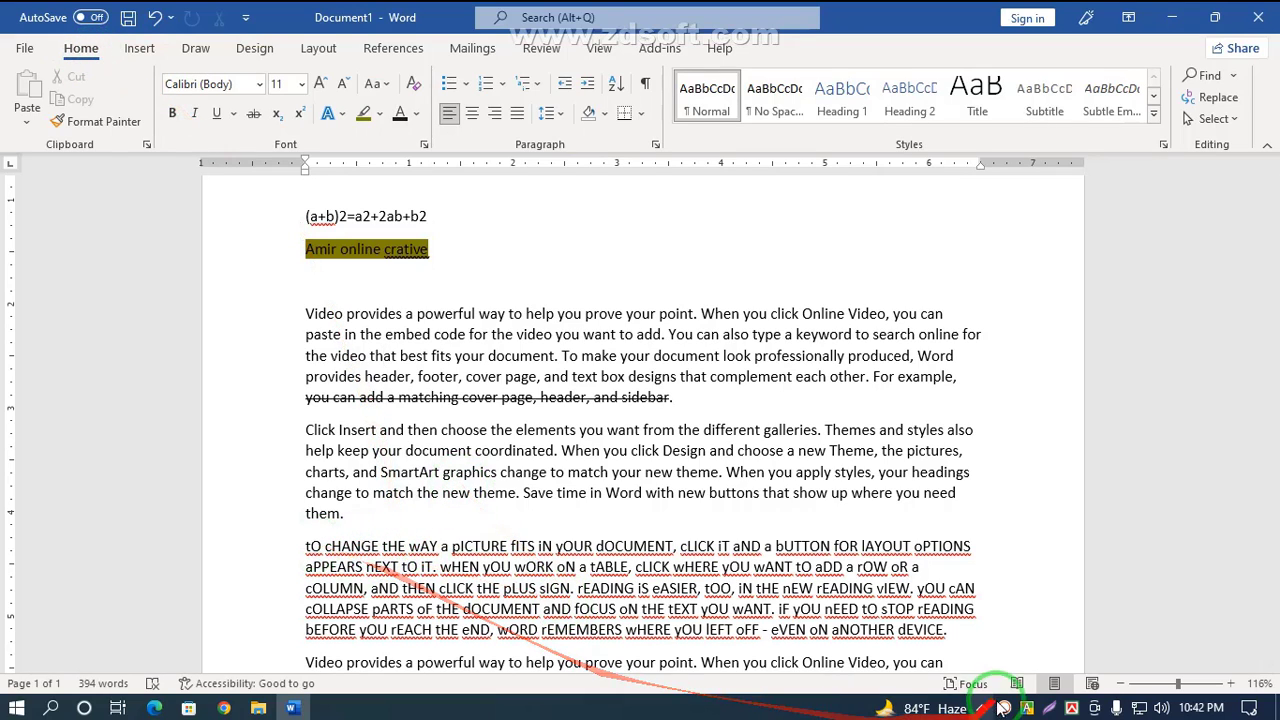
# Step: Minimize the document window and refresh the desktop
pyautogui.click(1190, 12)
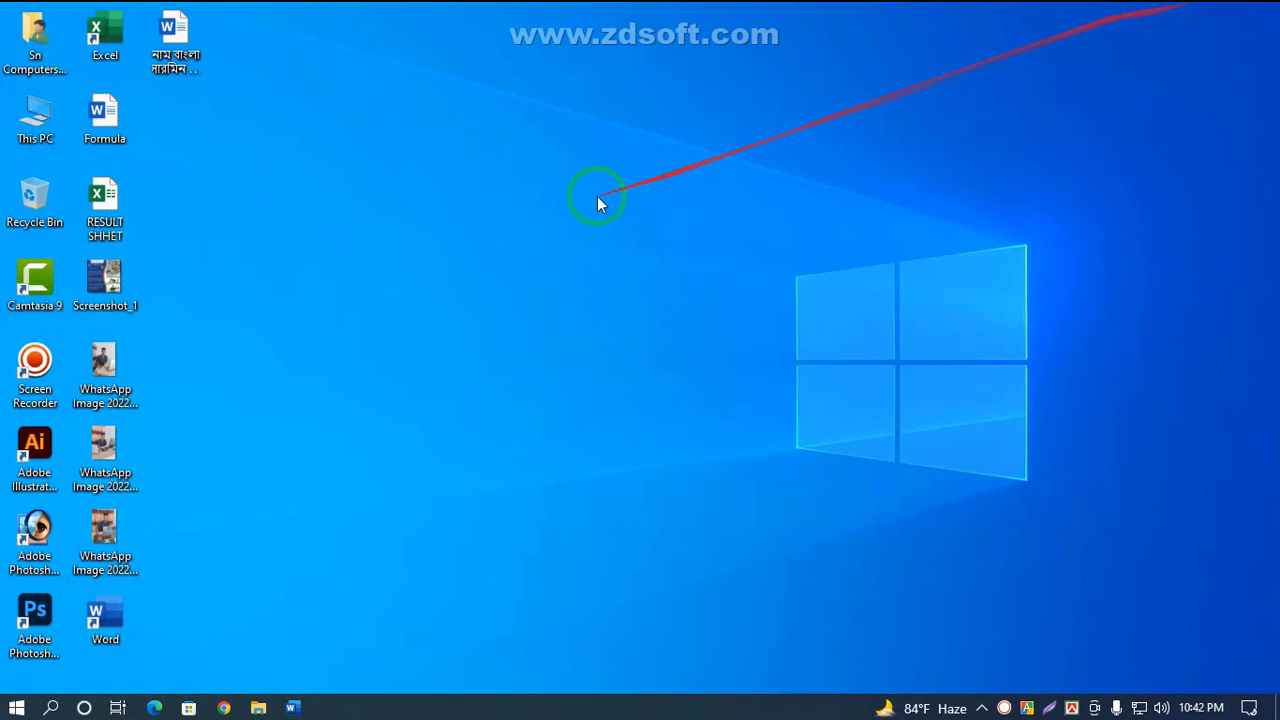
pyautogui.rightClick(527, 200)
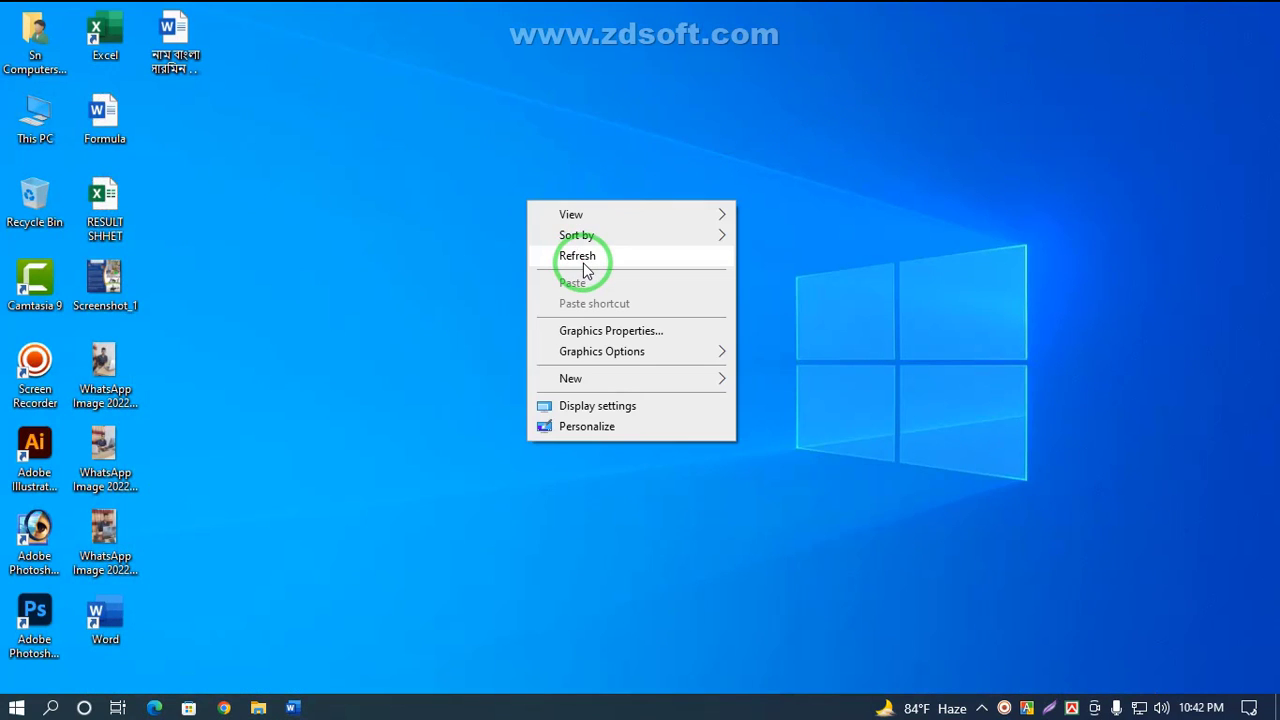
pyautogui.click(580, 257)
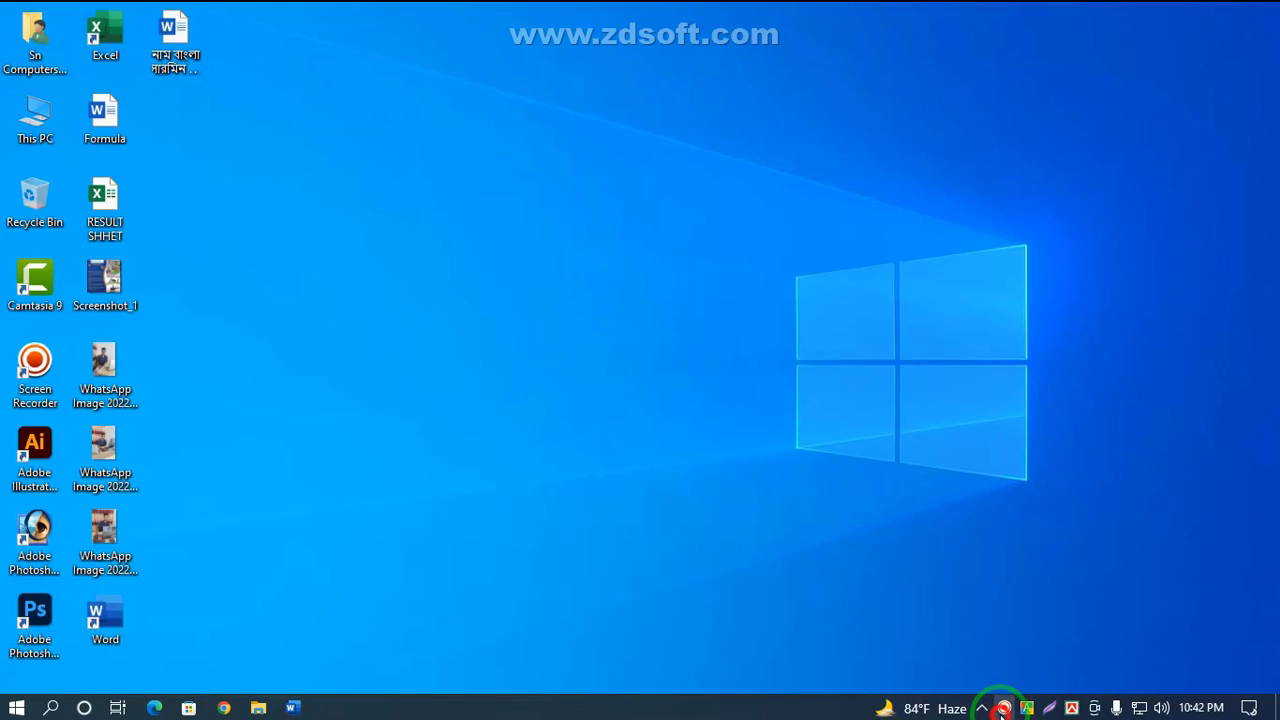